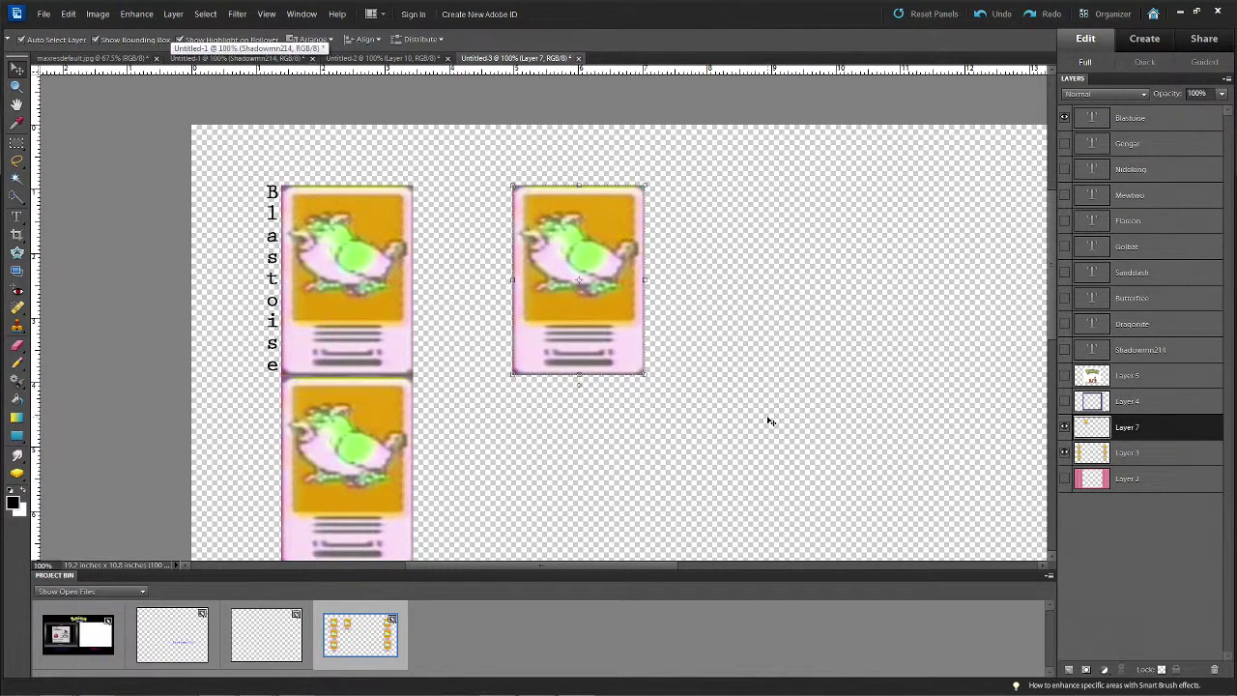
Zoom Untitled-3 out to 50%, then mark out the Super Game Boy screenshot in maxresdefault.jpg
key("ctrl+minus")
key("ctrl+minus")
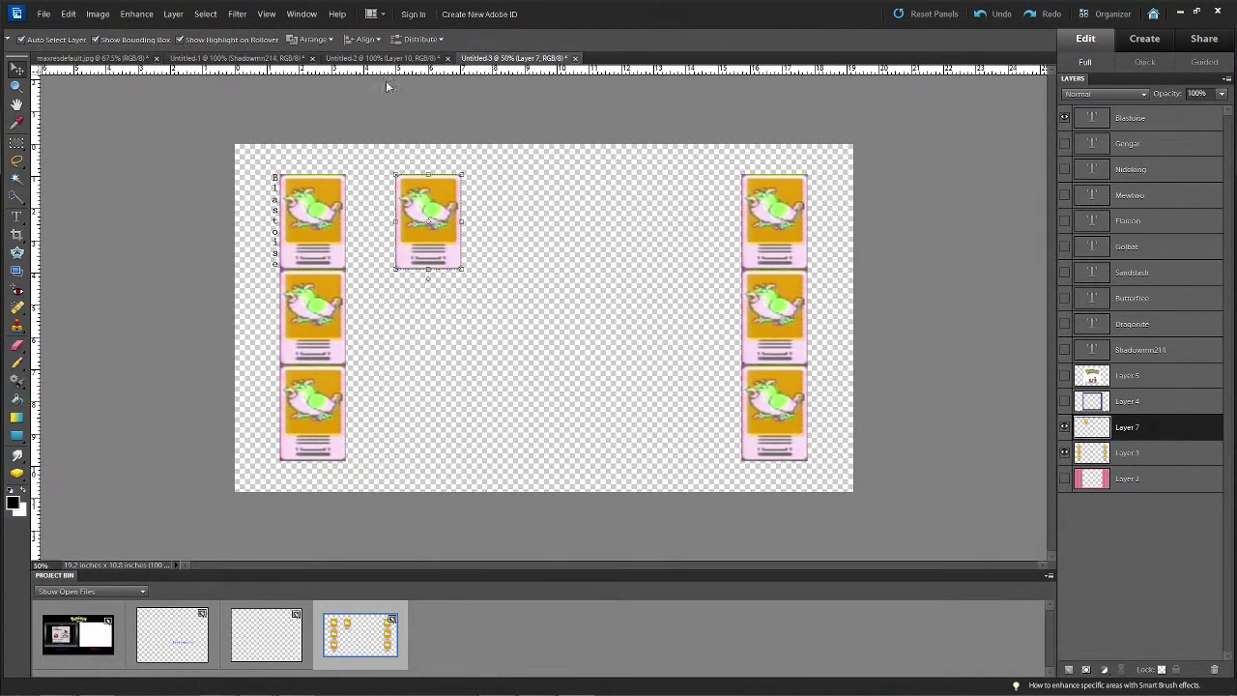
key("ctrl+Tab")
key("ctrl+v")
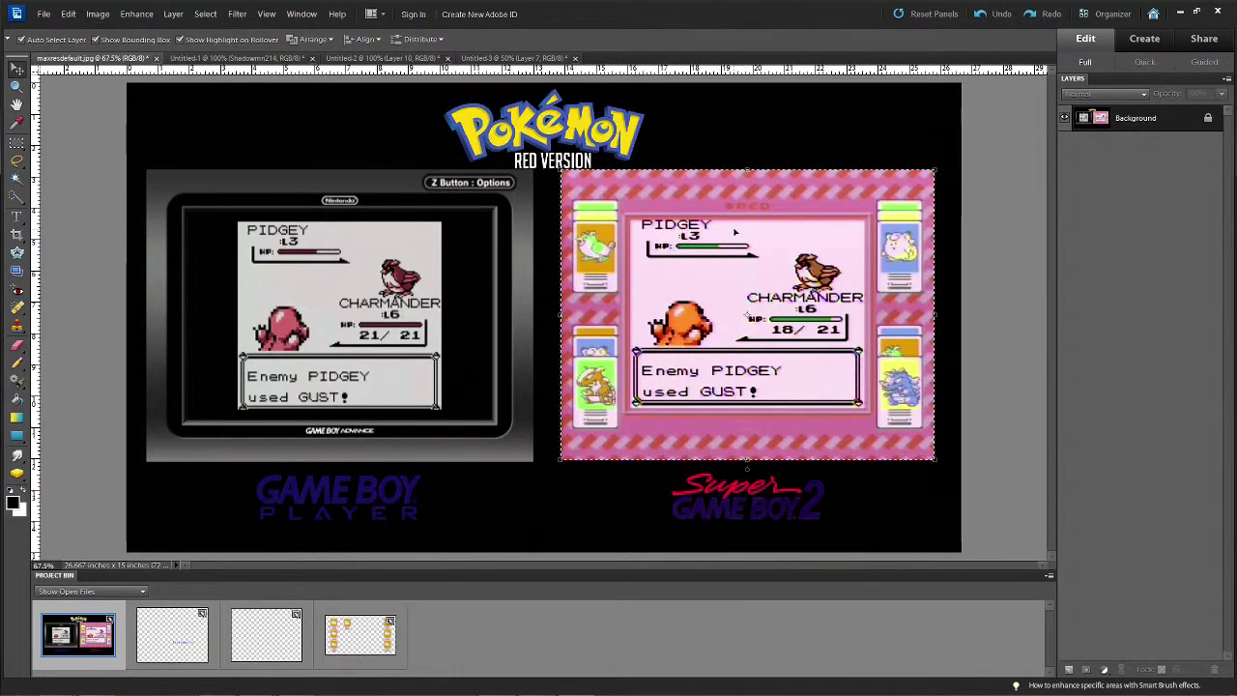
Select all in Untitled-1 and redo the pink shapes, bird cards and blue frame, checking the reference image
left_click(197, 629)
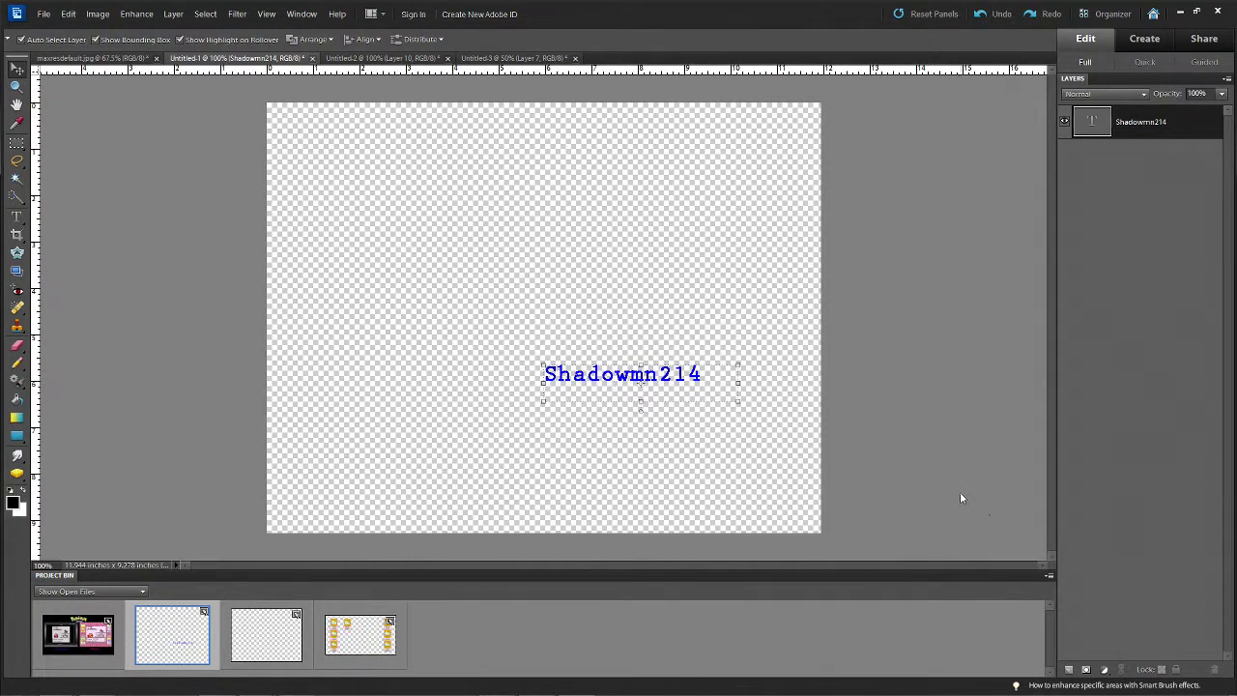
key("ctrl+a")
key("ctrl+y")
key("ctrl+y")
key("ctrl+y")
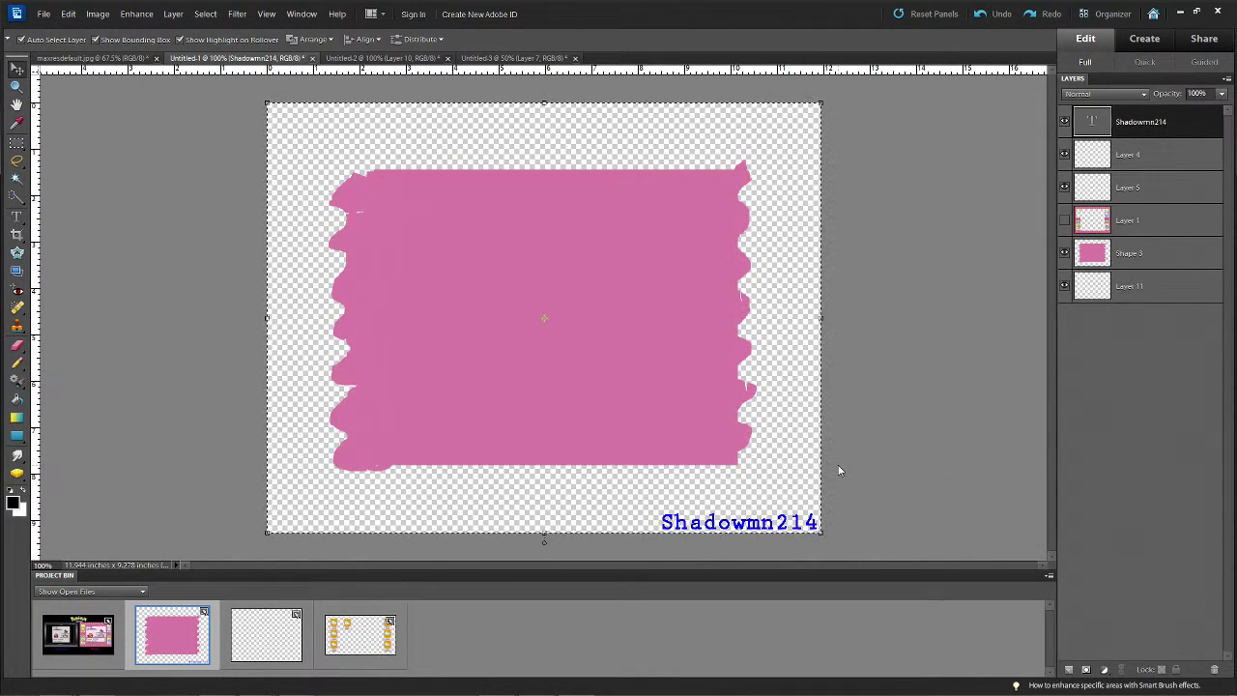
key("ctrl+y")
key("ctrl+y")
key("ctrl+y")
key("ctrl+y")
key("ctrl+y")
key("ctrl+y")
key("ctrl+y")
key("ctrl+y")
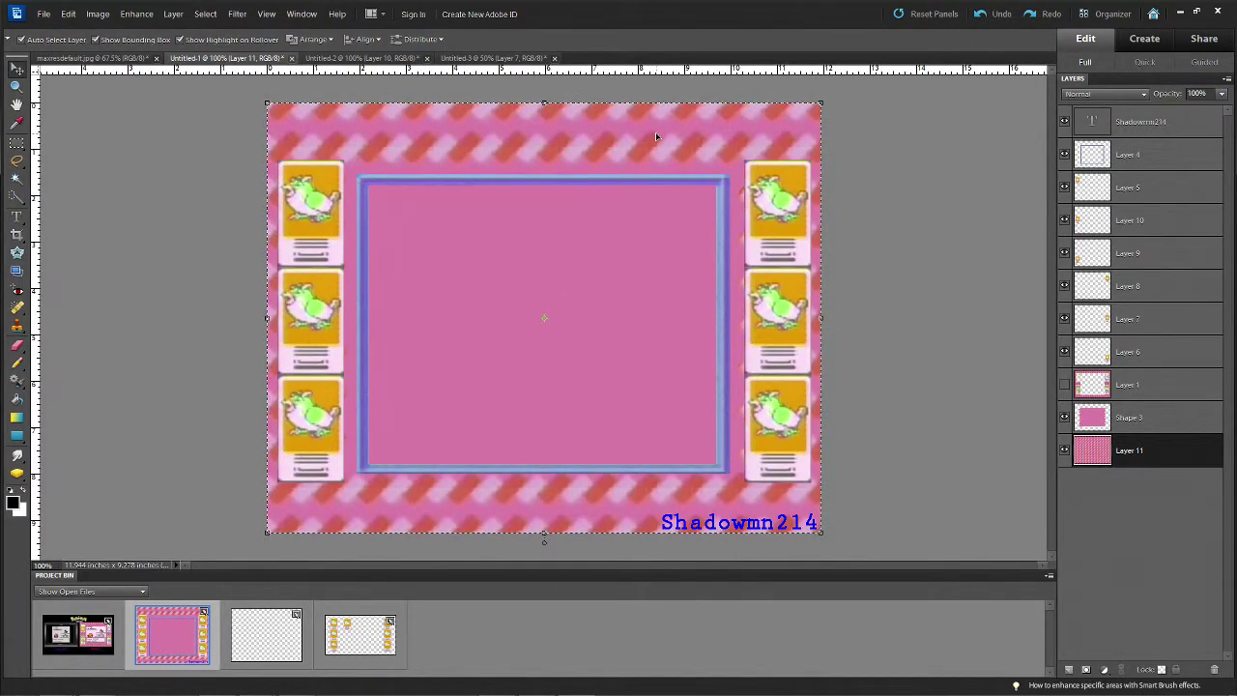
left_click(74, 639)
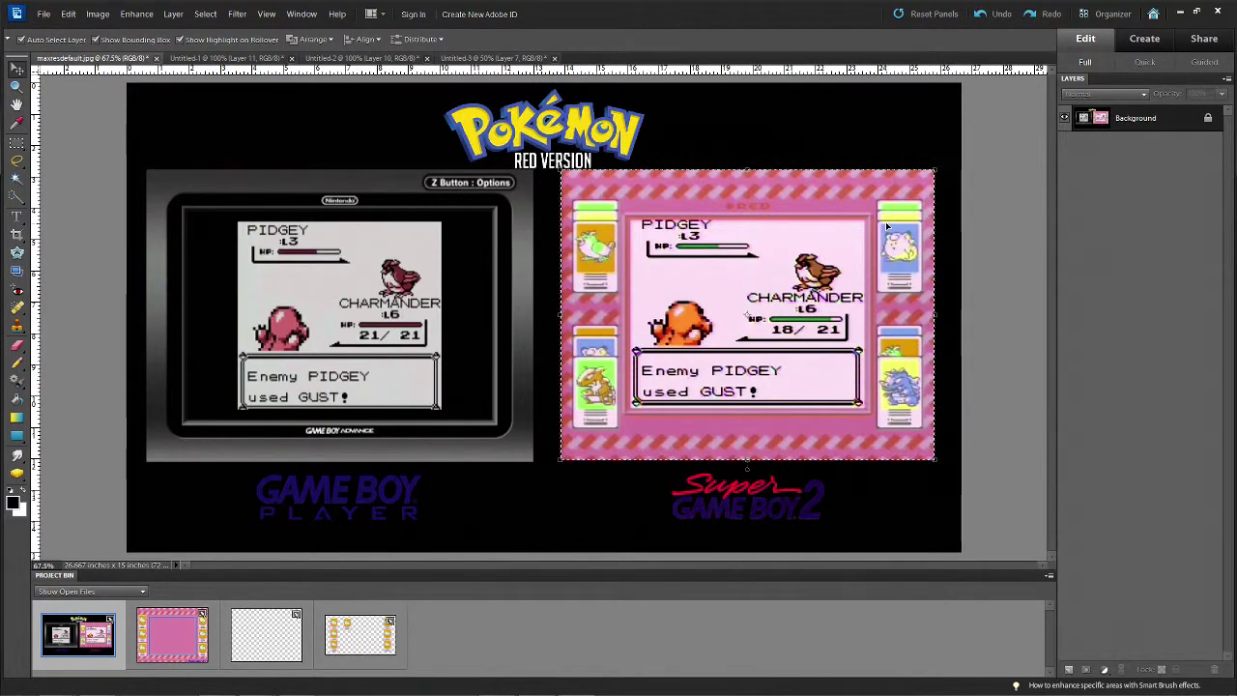
left_click(204, 630)
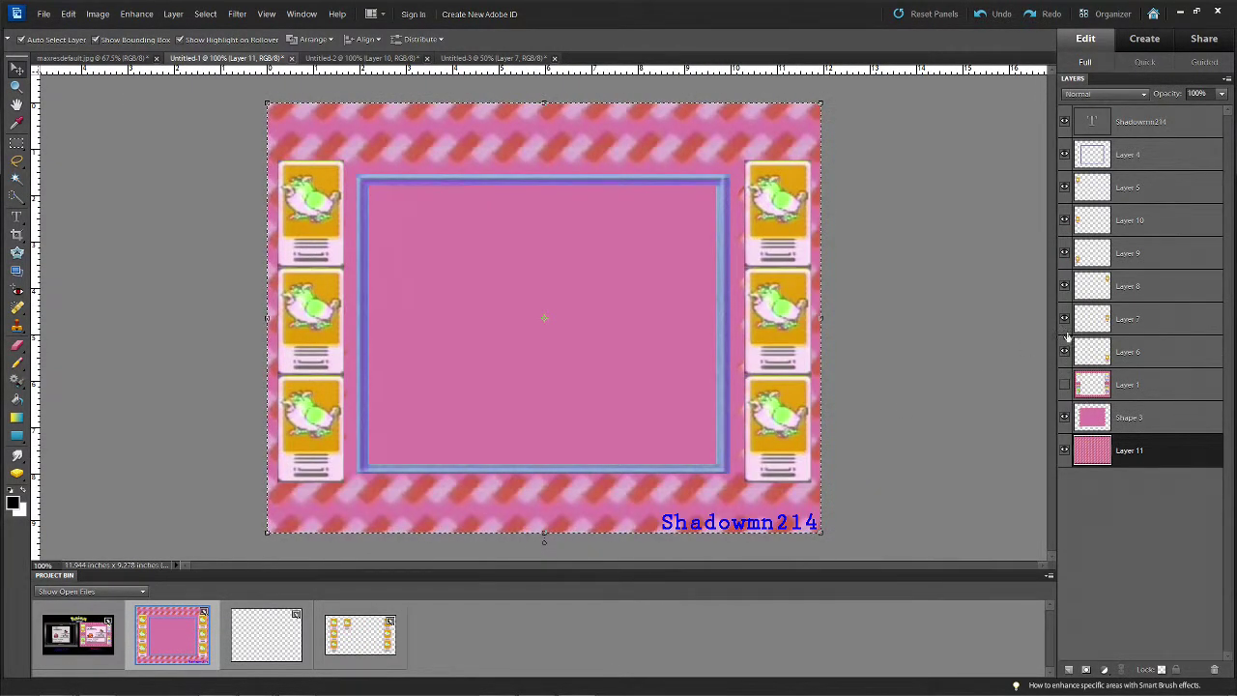
Merge Layers 5 and 6 in Untitled-1 into a single layer
left_click(1102, 199)
left_click(1131, 353, "shift")
right_click(1135, 354)
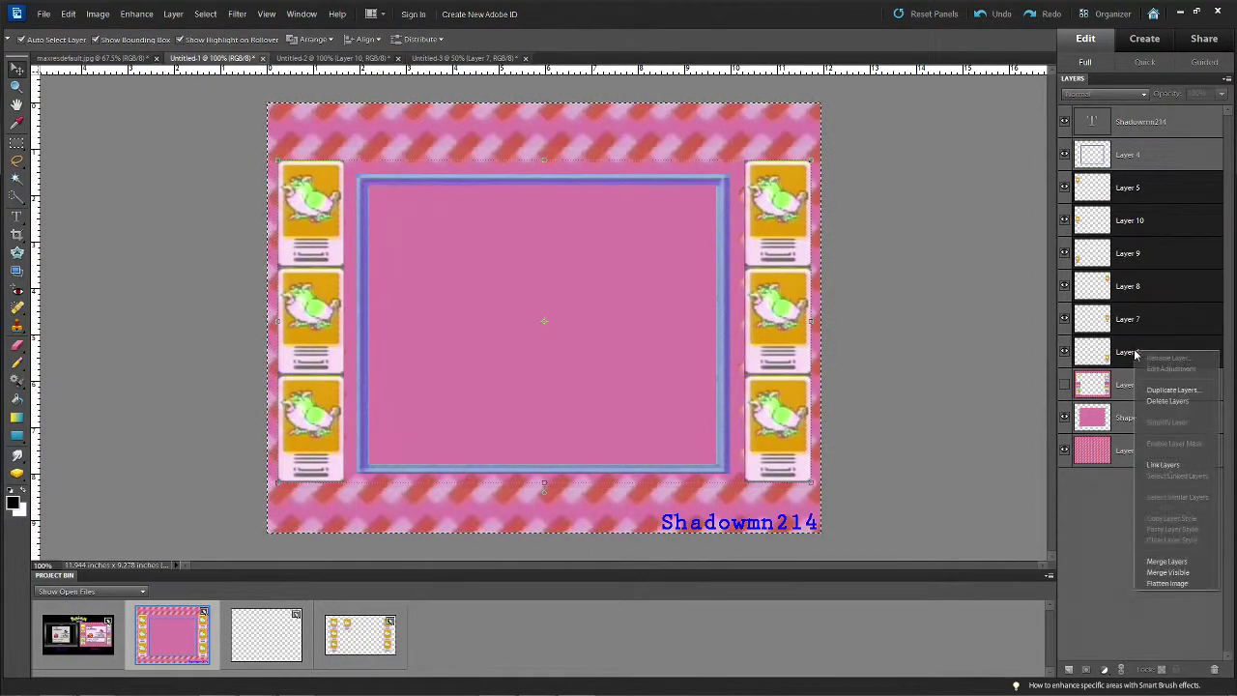
left_click(1166, 561)
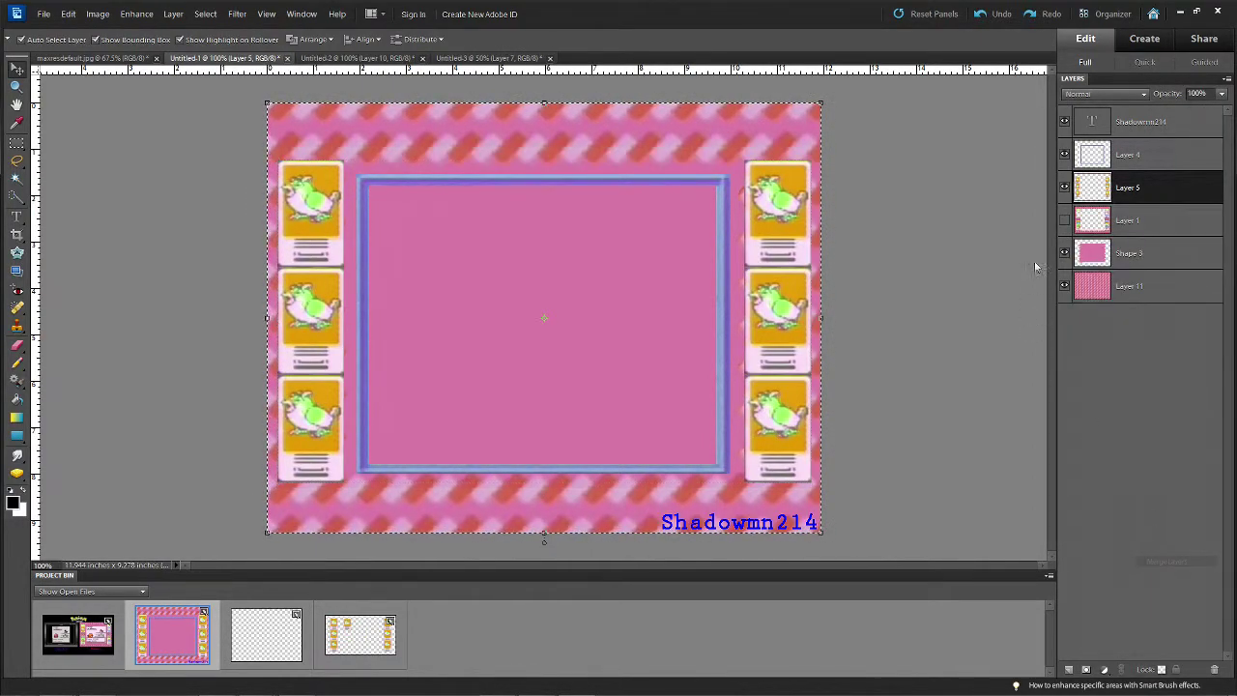
Toggle the bird cards, Shape 3, card panels, blue frame and signature layers to inspect the layout
left_click(1064, 189)
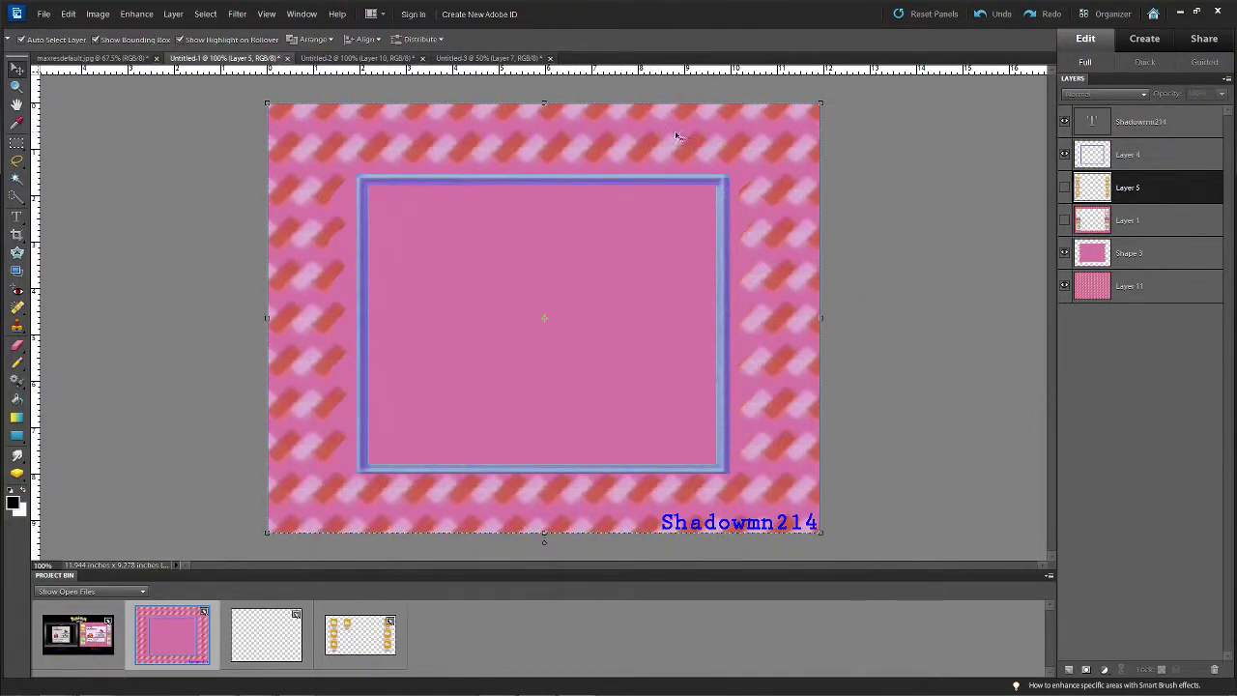
left_click(1065, 252)
left_click(1064, 219)
left_click(1064, 186)
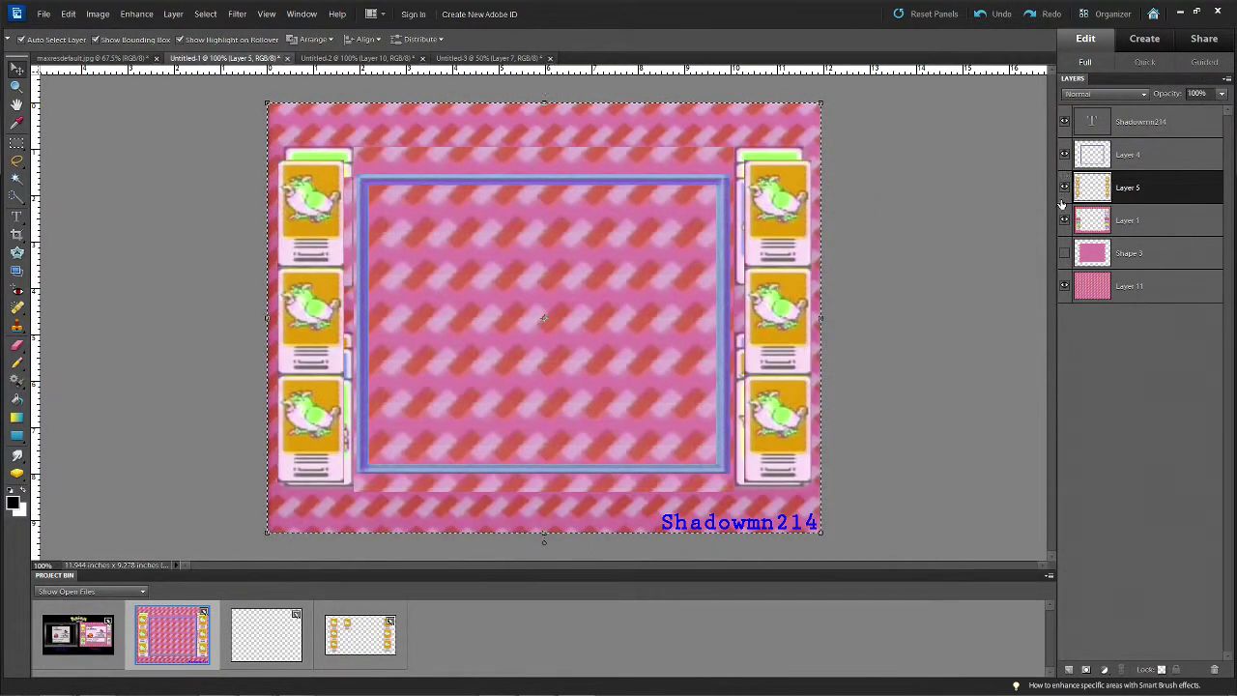
left_click(1064, 220)
left_click(1064, 187)
left_click(1064, 154)
left_click(1064, 122)
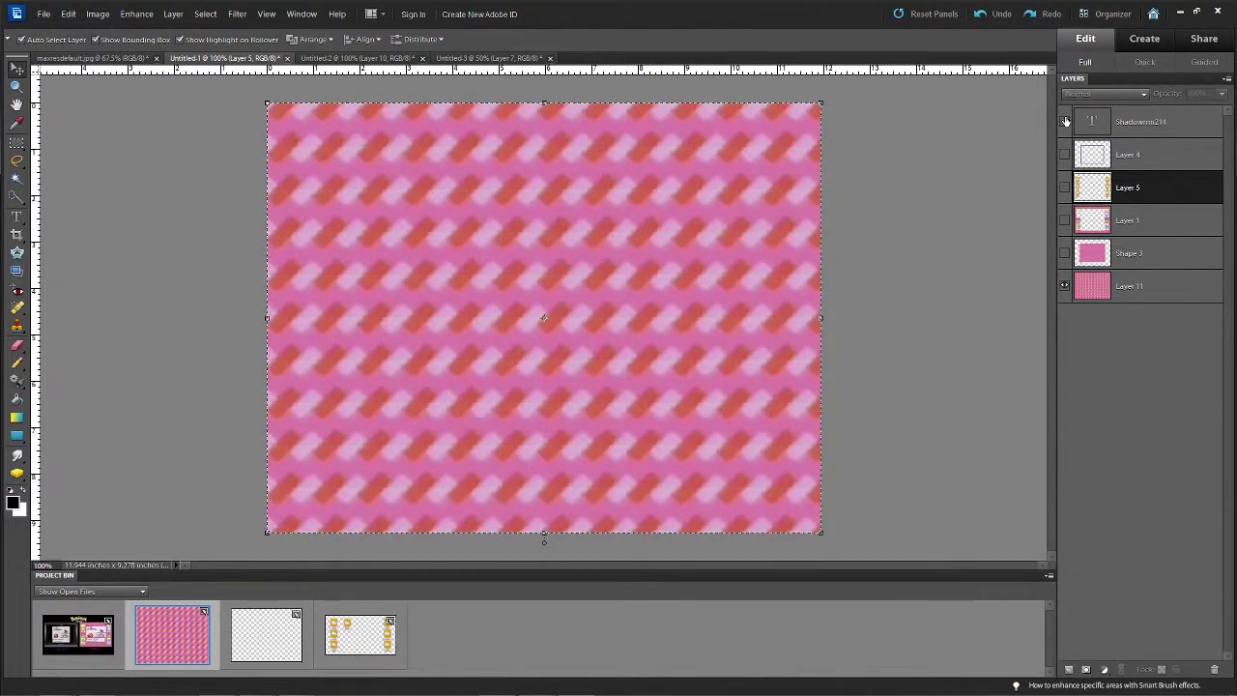
left_click(894, 293)
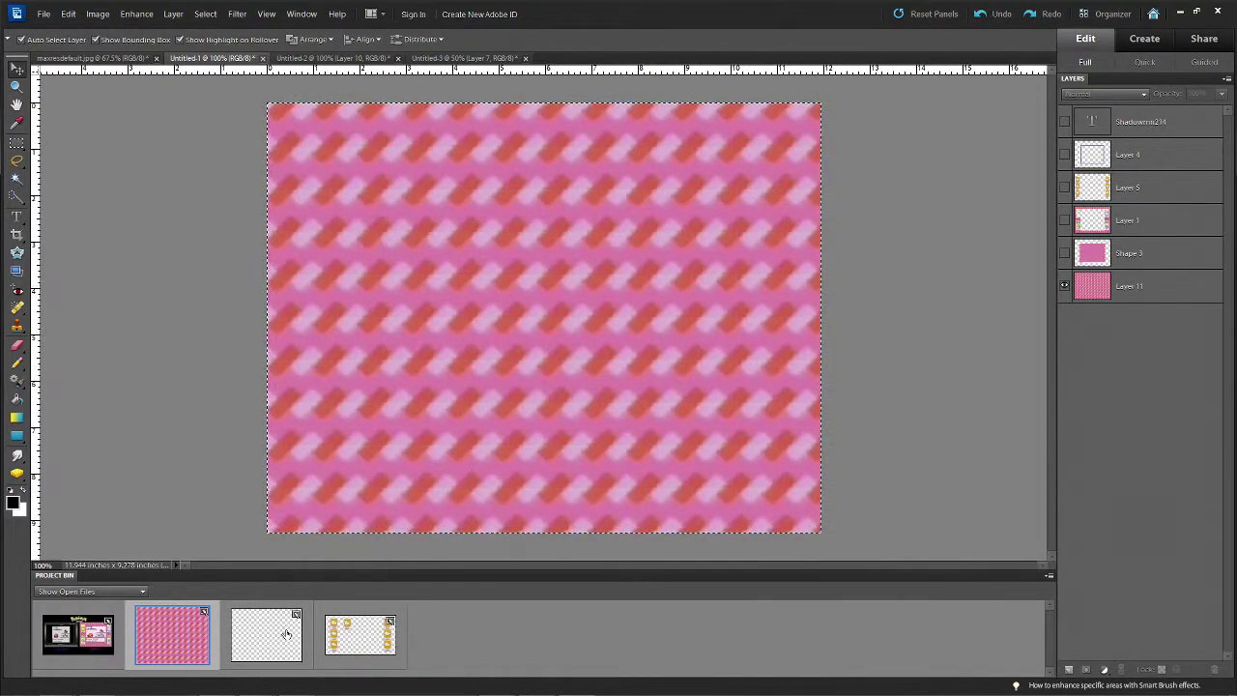
In Untitled-3, turn on Layer 2 to show the pink striped pattern behind the cards
left_click(333, 635)
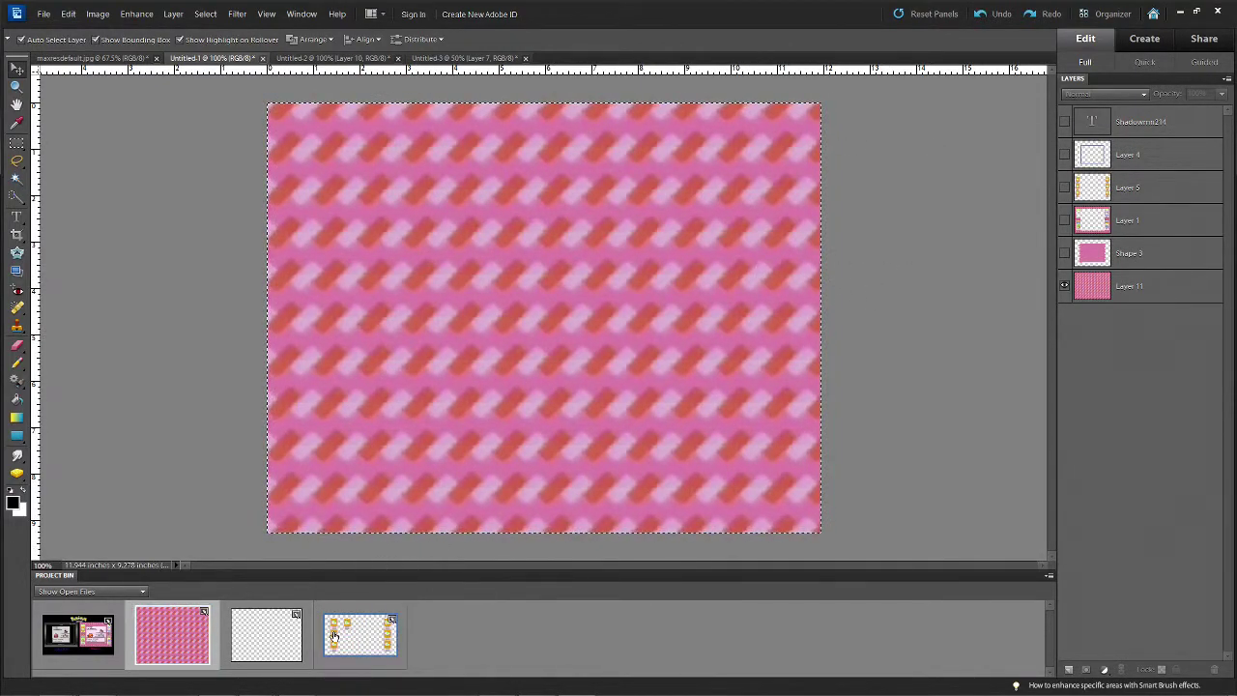
left_click(1071, 480)
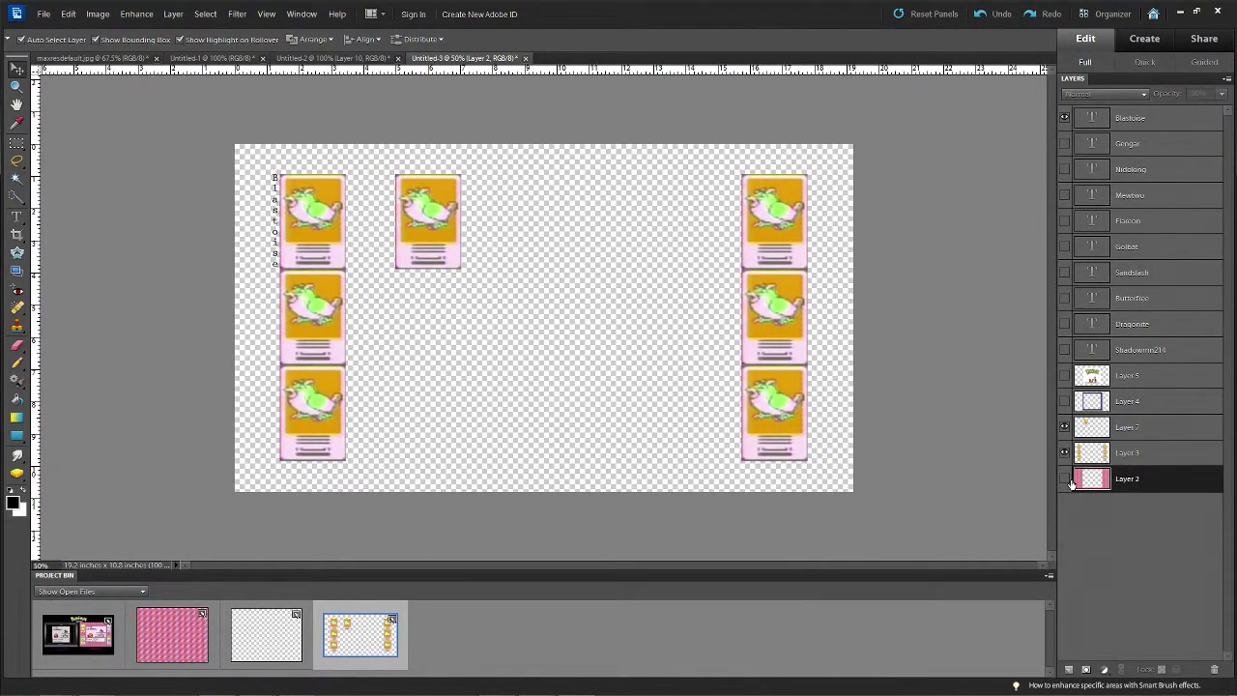
left_click(1064, 480)
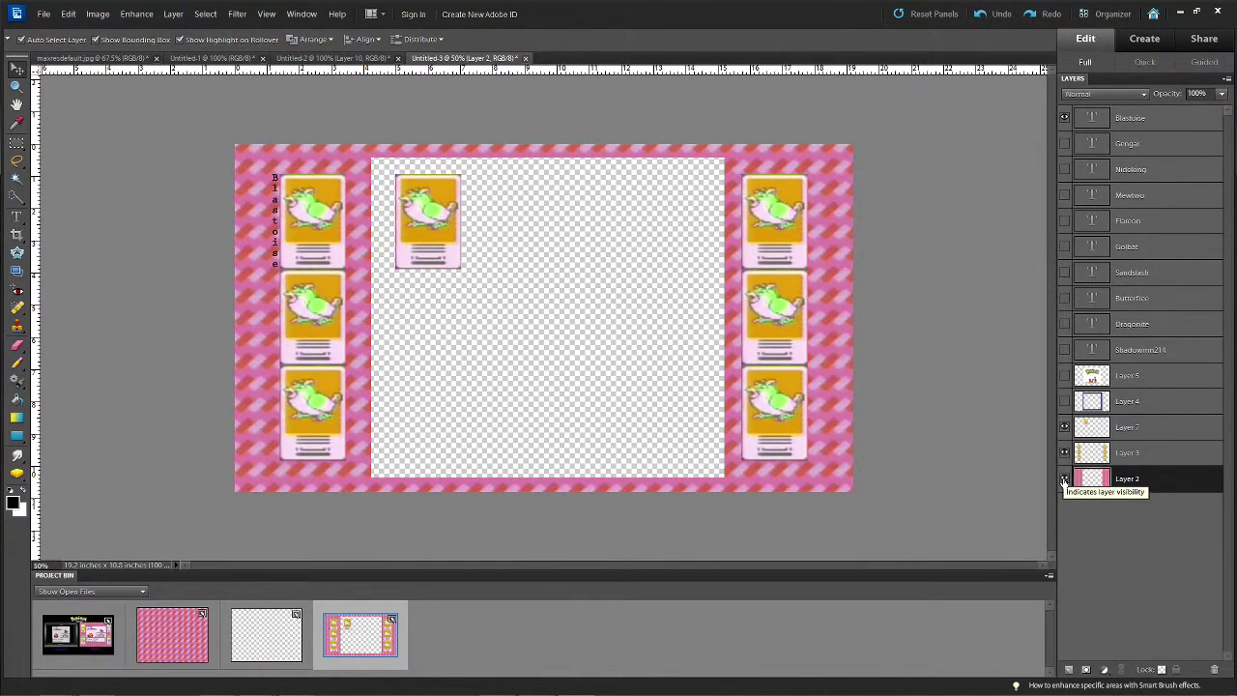
In Untitled-1, show the pink Shape 3 and bird cards, leaving the card frames and blue frame hidden
left_click(159, 640)
left_click(1064, 253)
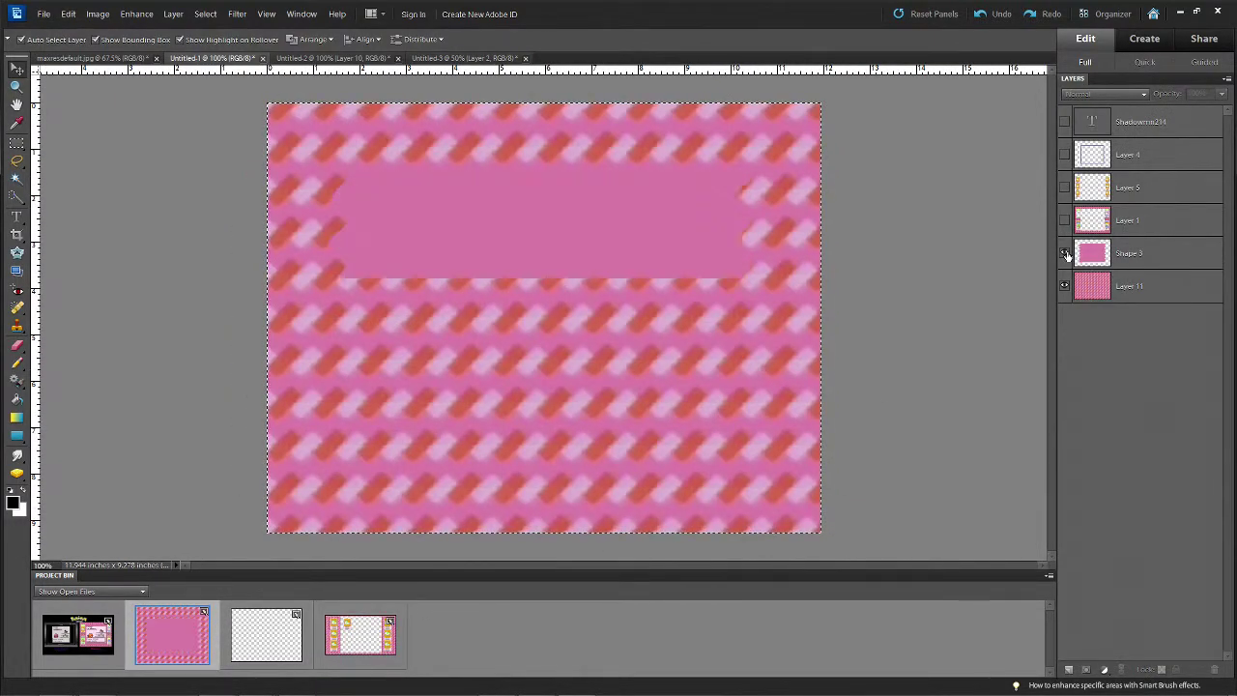
left_click(1064, 220)
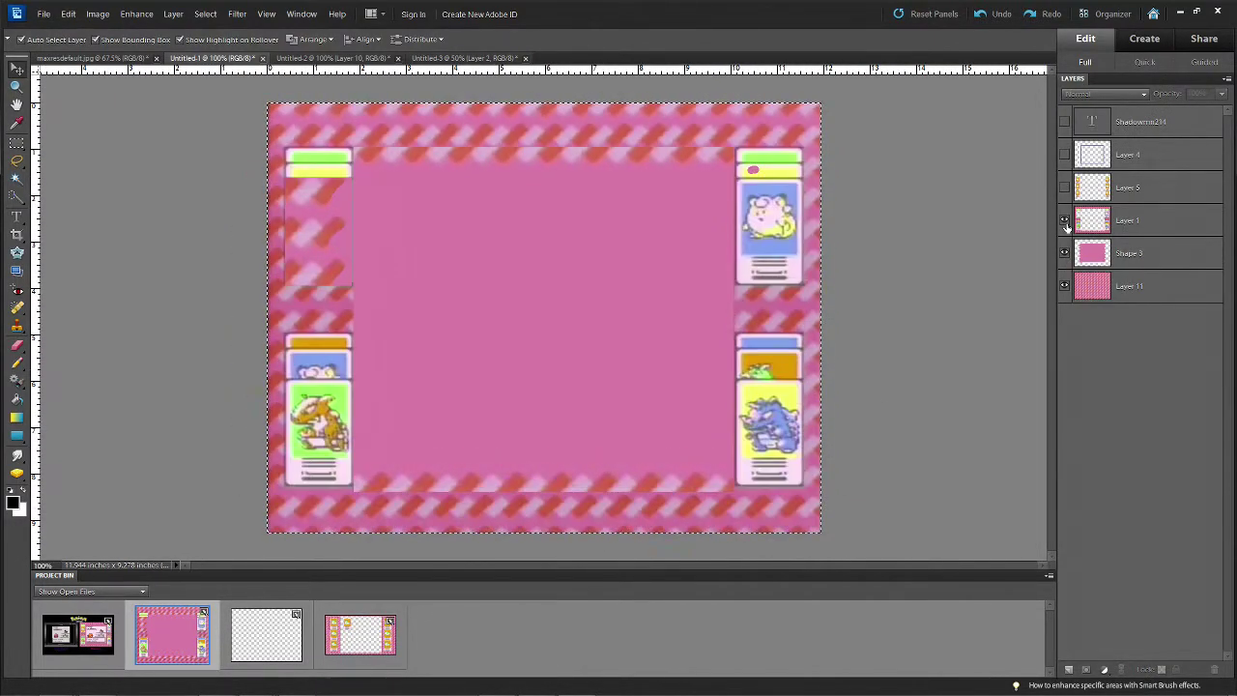
left_click(1064, 220)
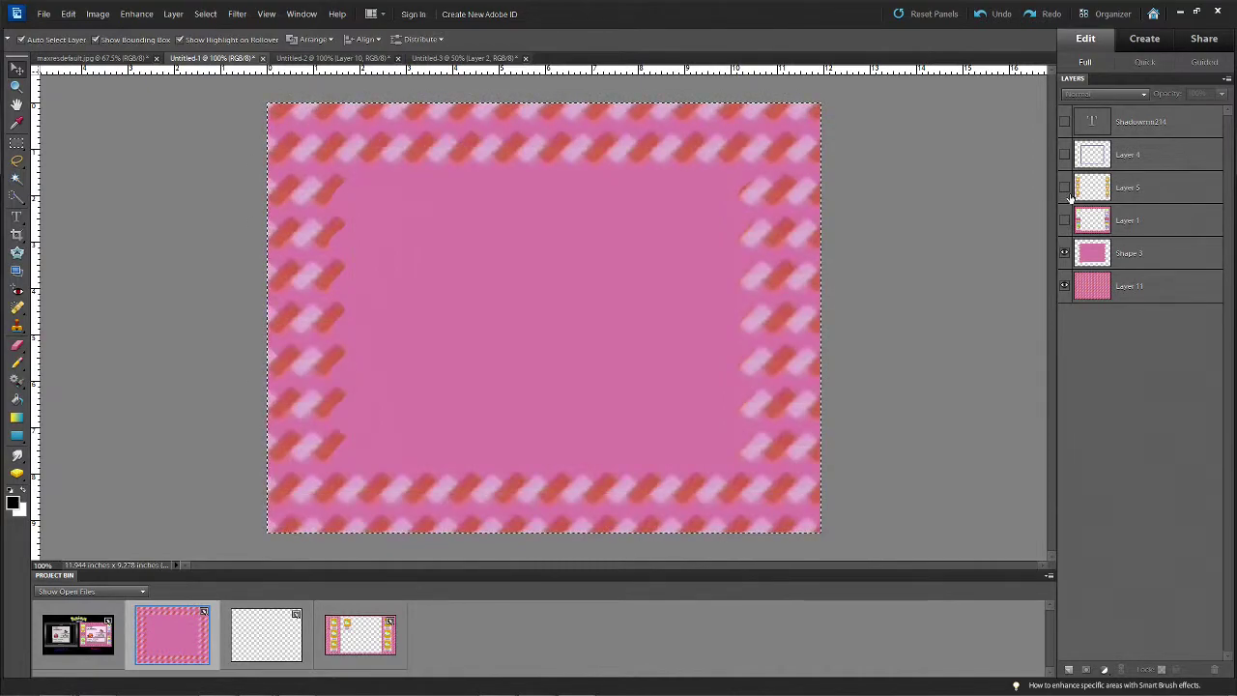
left_click(1065, 187)
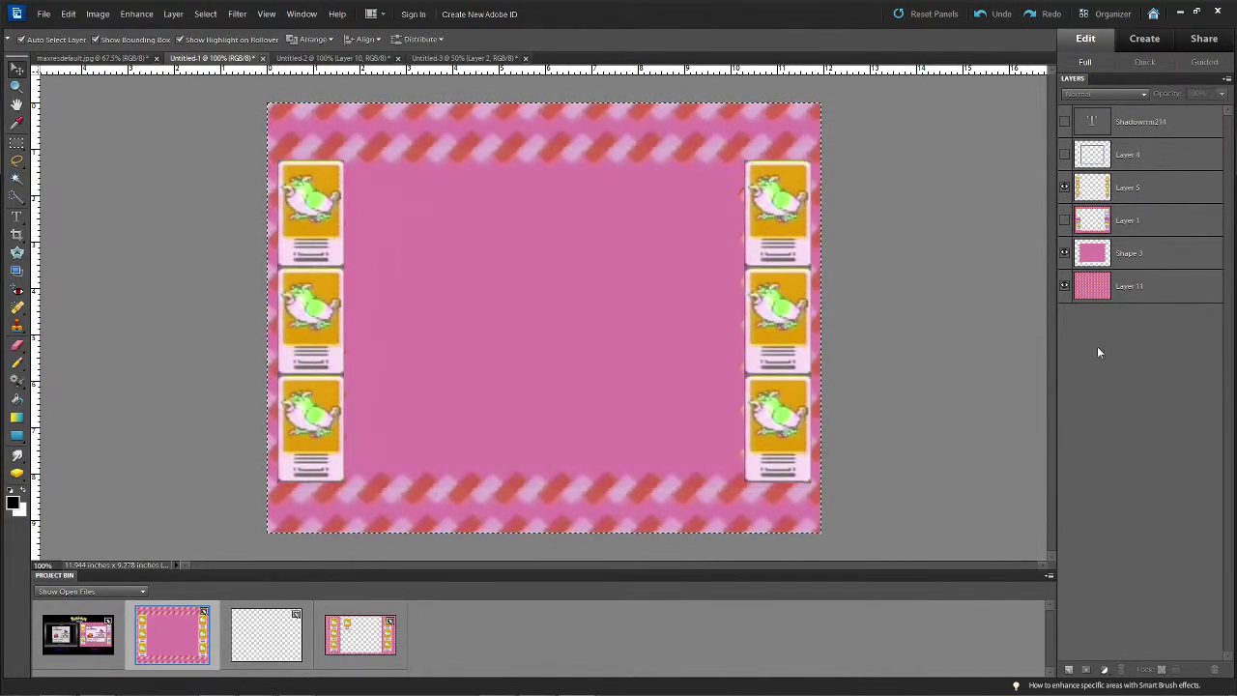
left_click(1065, 155)
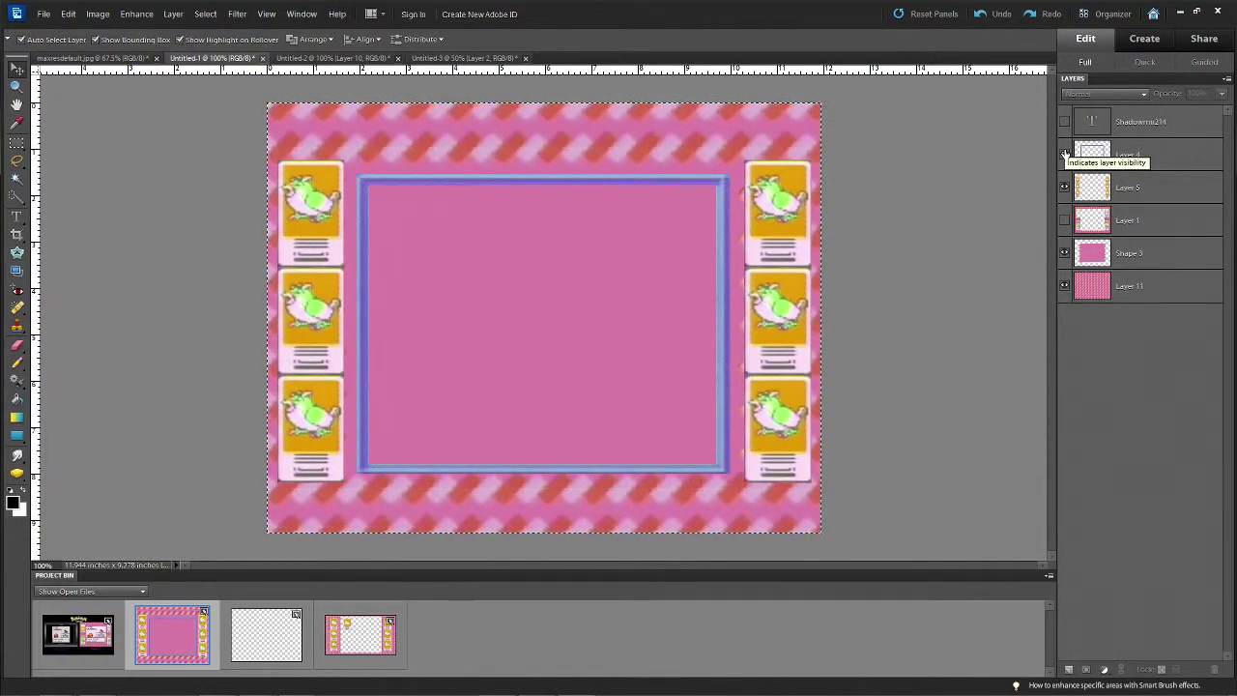
left_click(1065, 154)
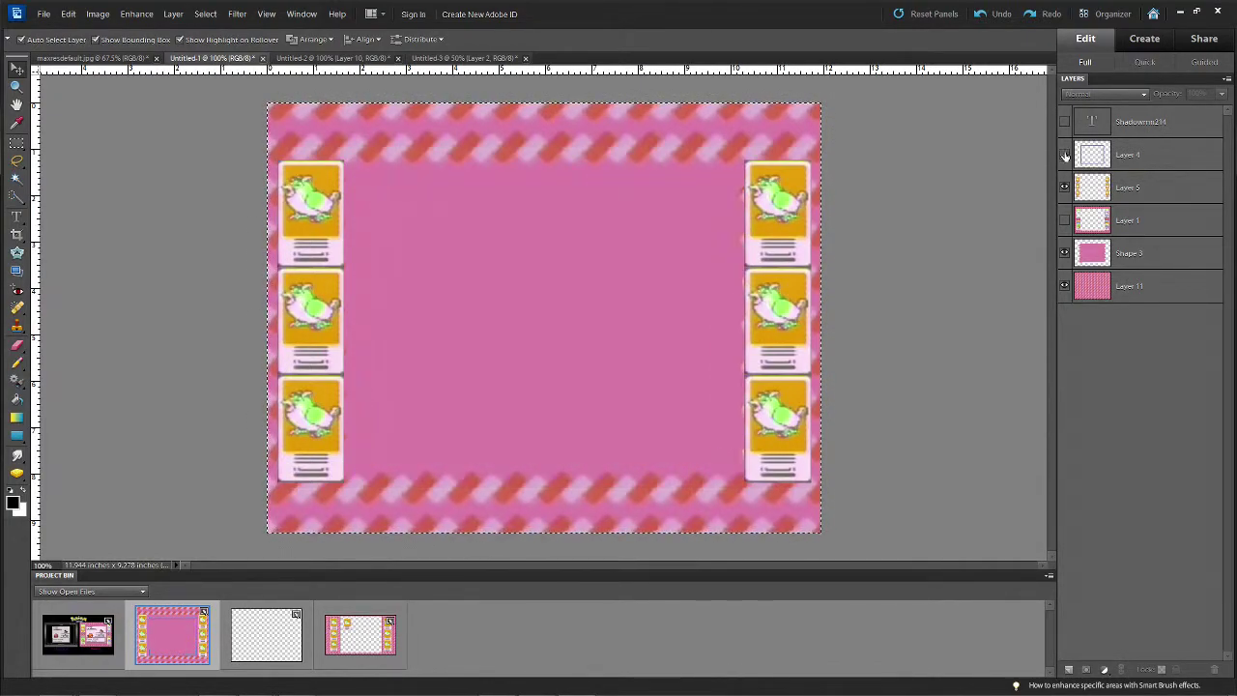
left_click(347, 642)
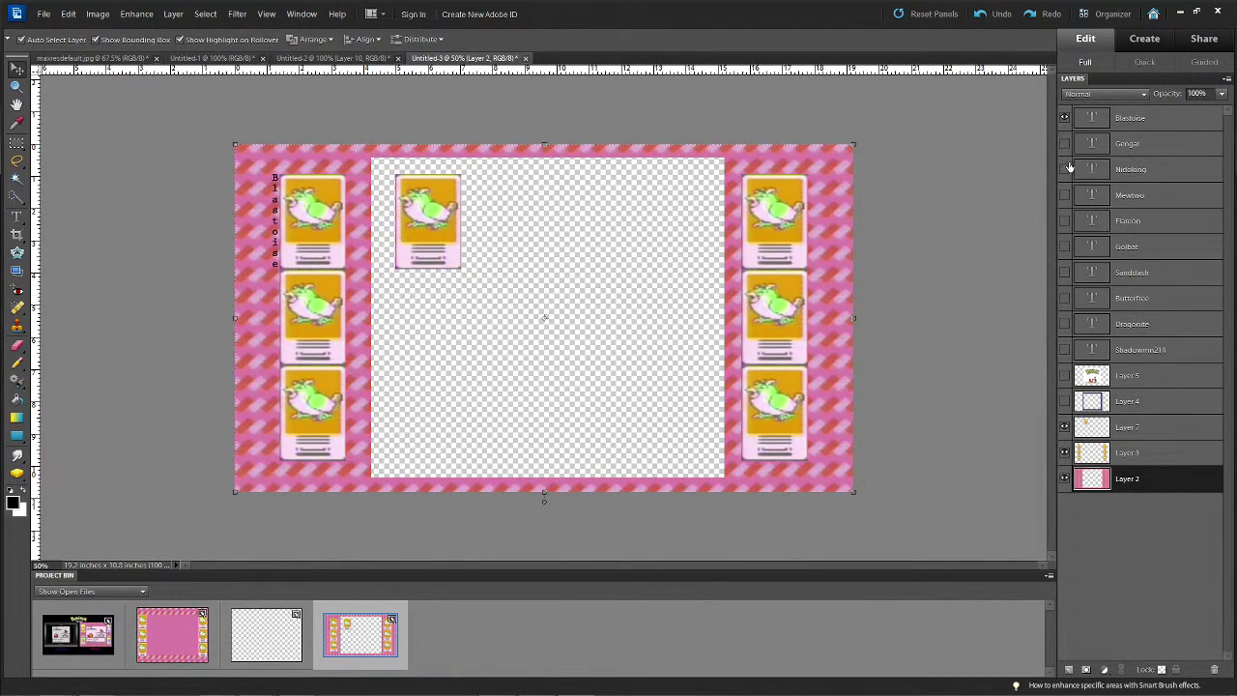
Hide the Blastoise label, show the black-and-blue frame and move the small card into the left column
left_click(1065, 117)
left_click(1065, 401)
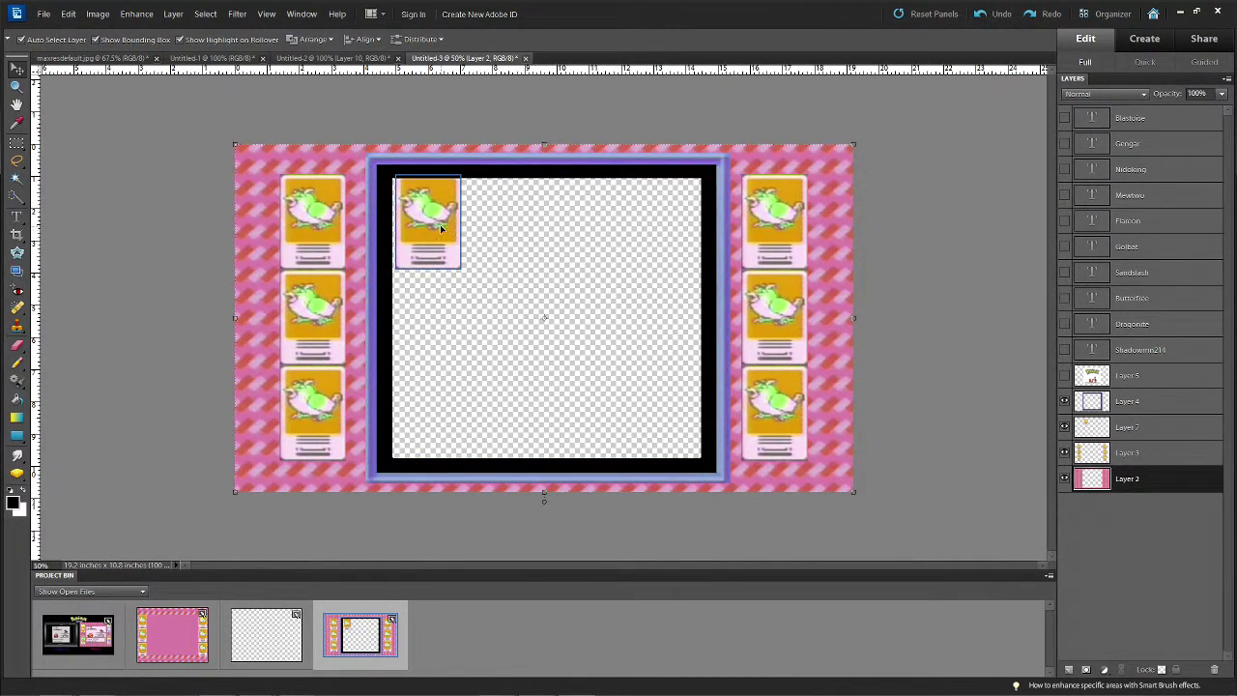
left_click_drag(441, 229, 307, 293)
Show the Pokémon Red title screen, place it behind the frame to fill it, then hide it
left_click(1064, 375)
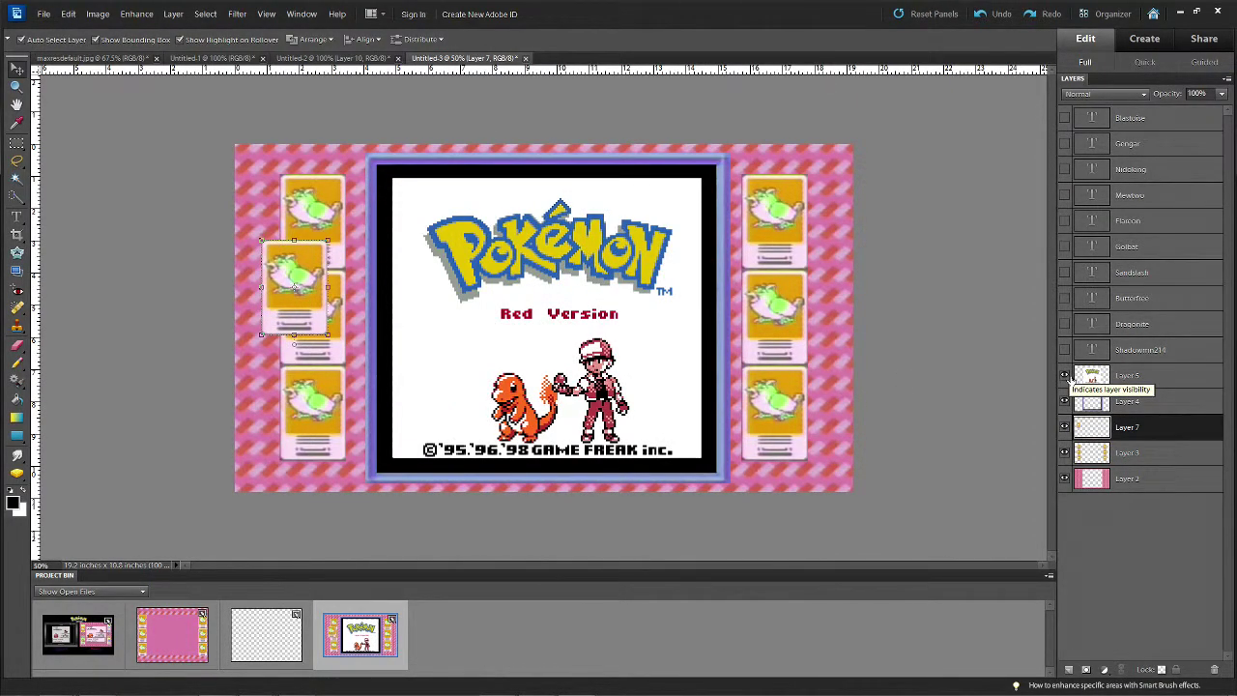
left_click(1064, 401)
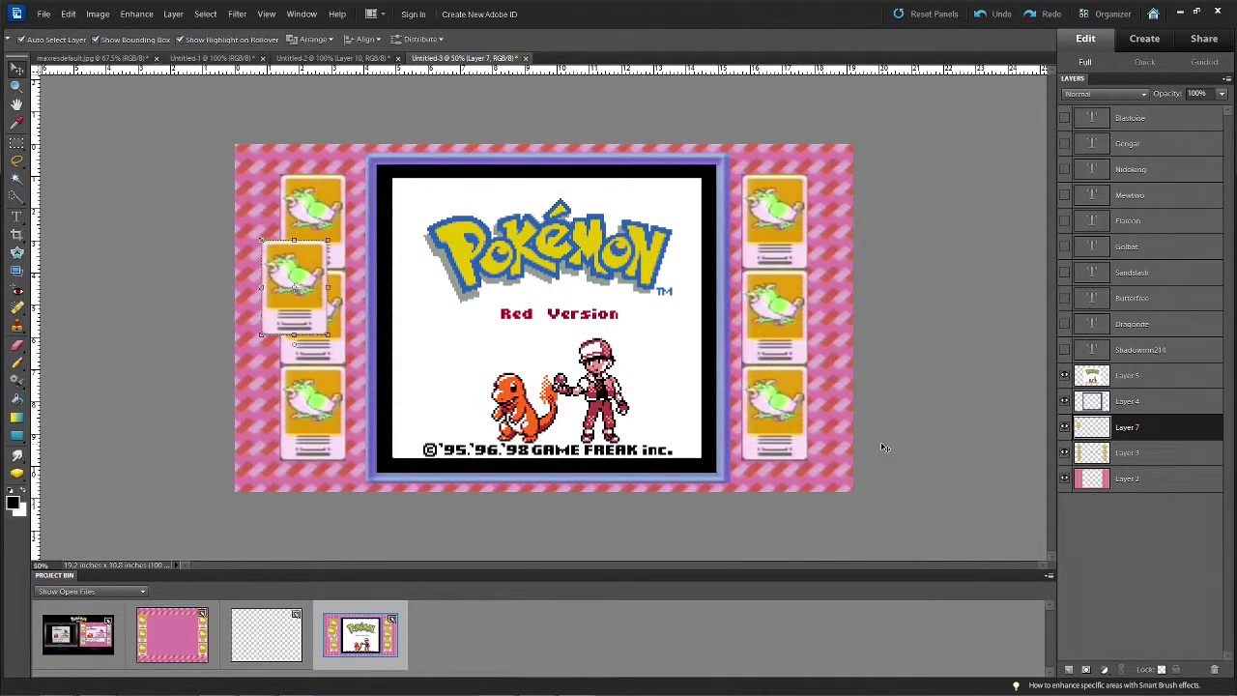
left_click_drag(634, 322, 673, 298)
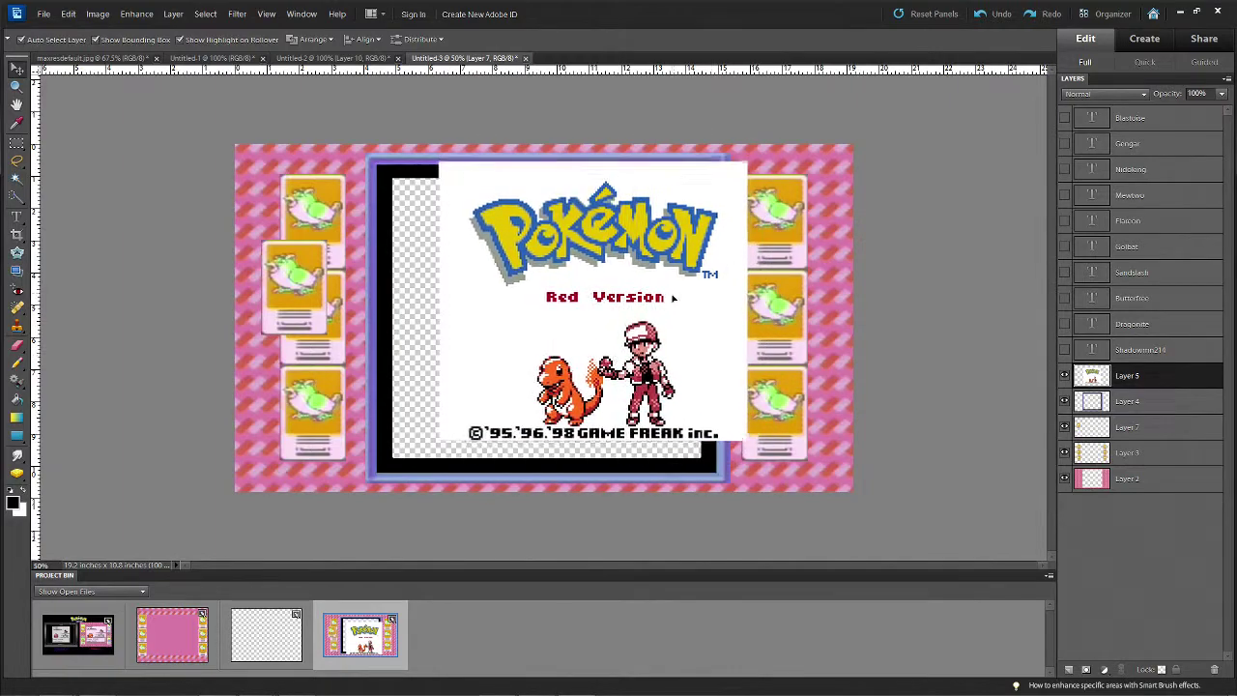
left_click_drag(1102, 376, 1133, 505)
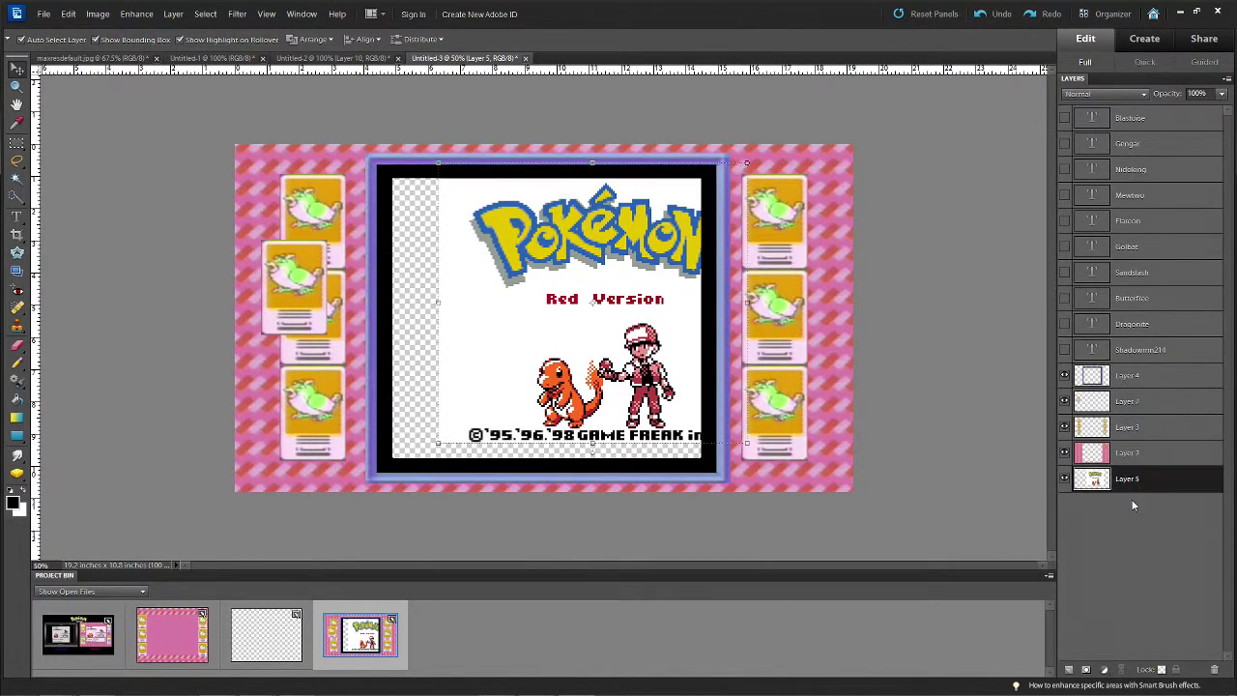
mouse_move(593, 301)
left_mouse_down()
mouse_move(688, 383)
mouse_move(570, 356)
mouse_move(578, 314)
mouse_move(675, 405)
mouse_move(570, 305)
left_mouse_up()
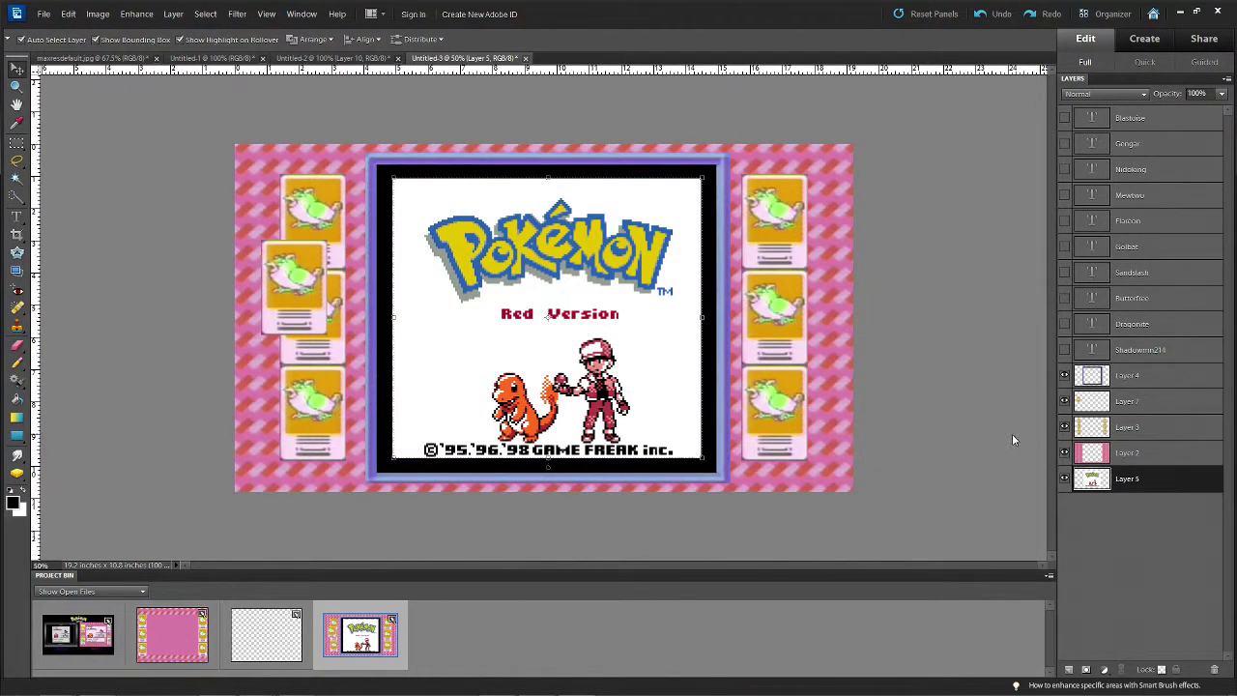
left_click(1064, 479)
left_click(455, 289)
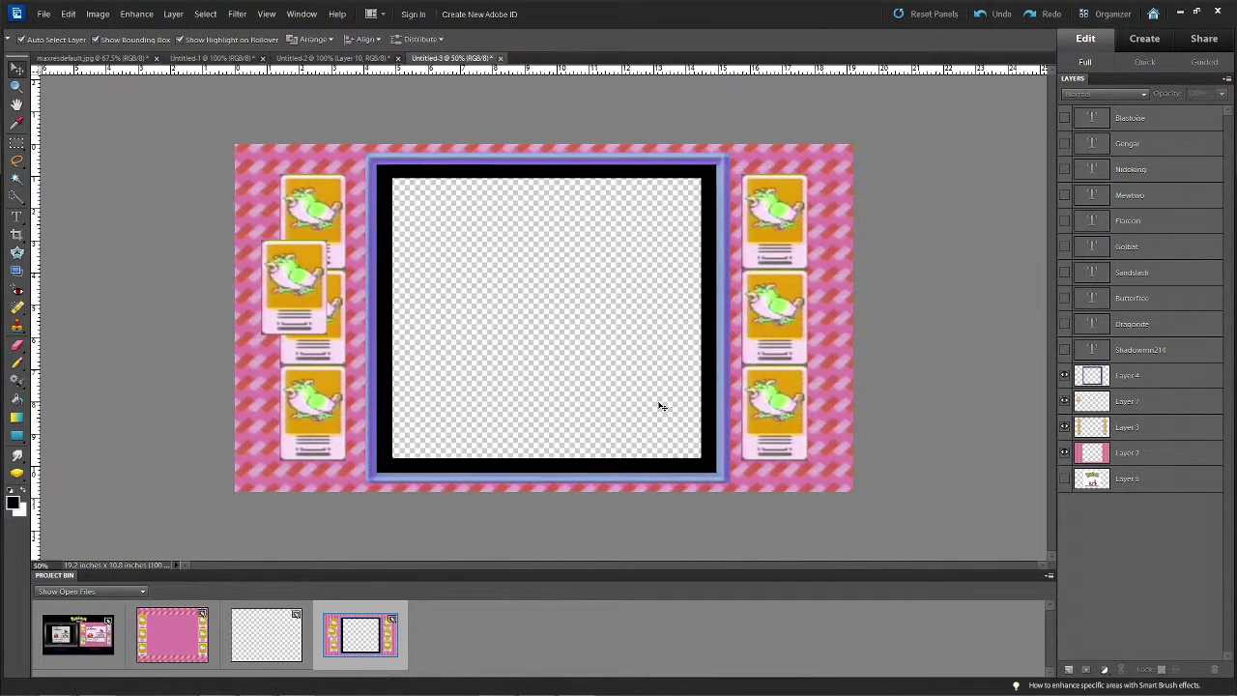
Check the pink stripes, hide the side cards and stray overlapping card, and compare the blue frame on and off
left_click(1065, 452)
left_click(1065, 452)
left_click(1065, 427)
left_click(1065, 401)
left_click(1065, 375)
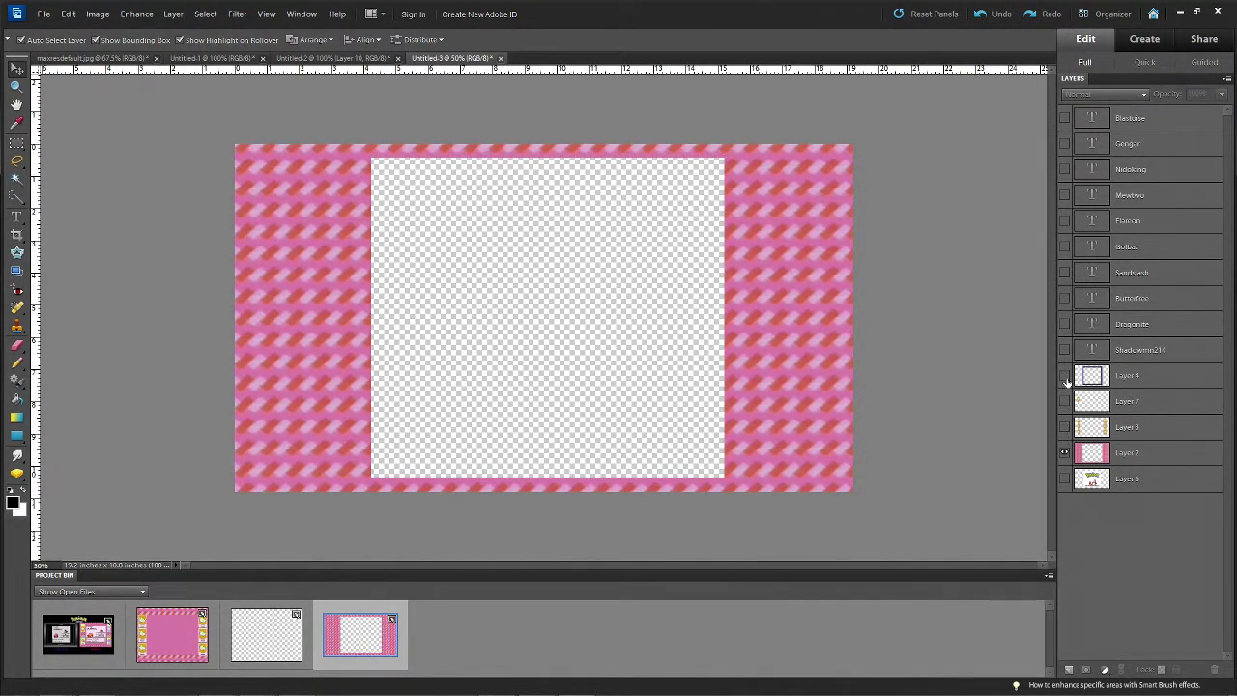
left_click(1065, 375)
left_click(1065, 375)
left_click(1065, 376)
left_click(1065, 375)
left_click(1065, 375)
left_click(1065, 375)
left_click(1065, 375)
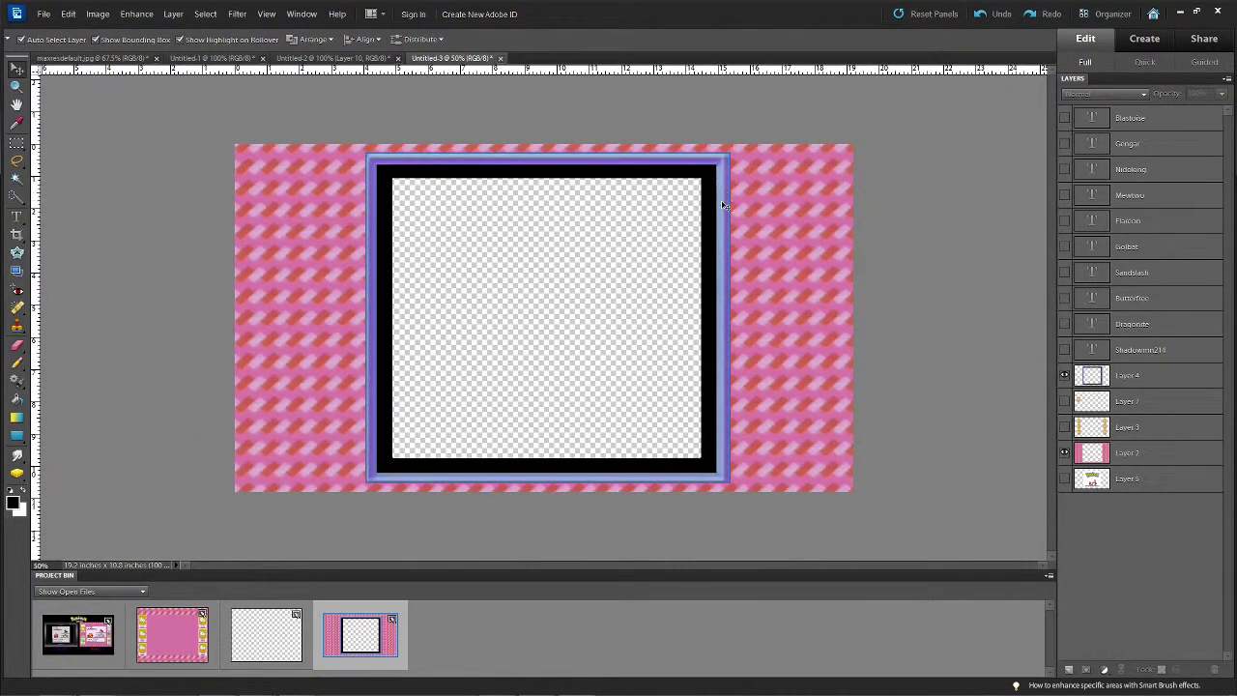
Check the reference screenshot, then show the side card columns again and select the blue frame
left_click(114, 632)
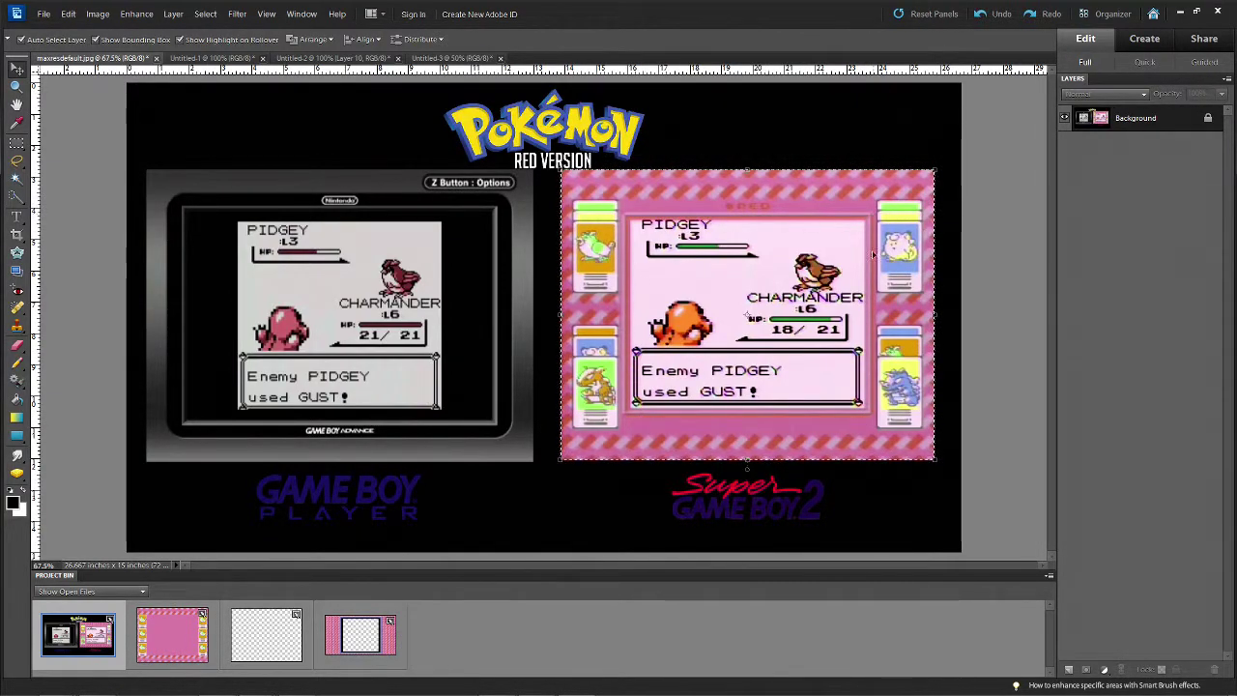
left_click(360, 628)
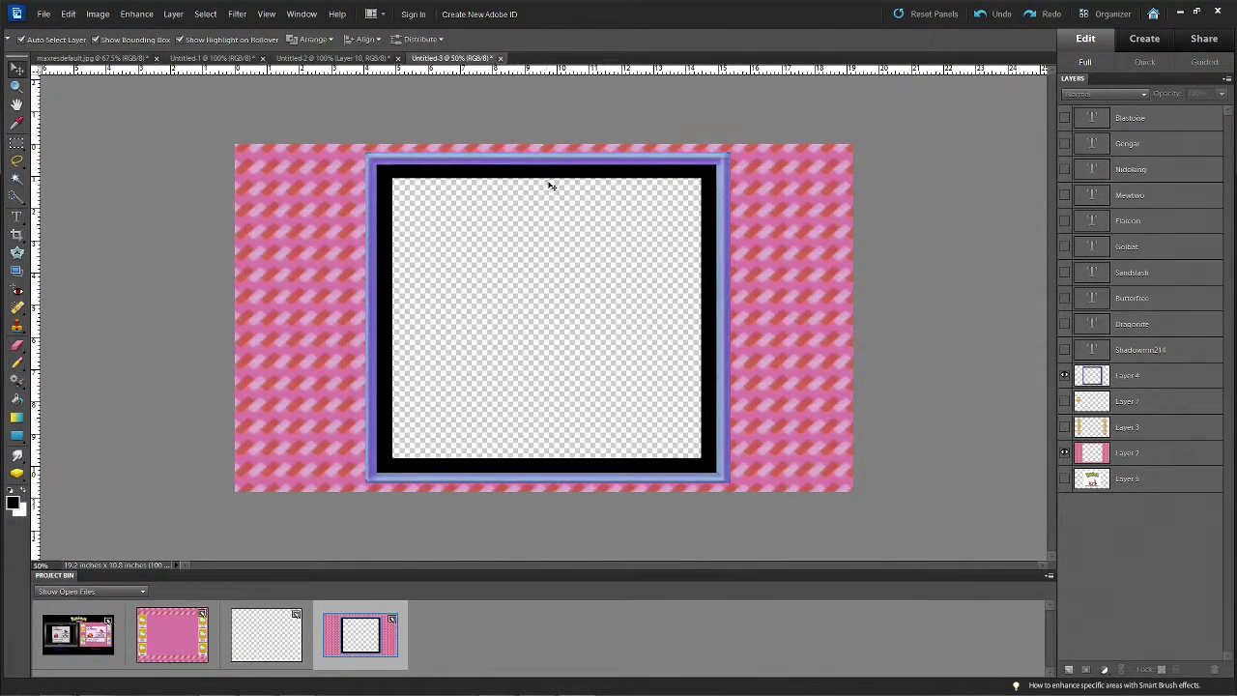
left_click(1065, 427)
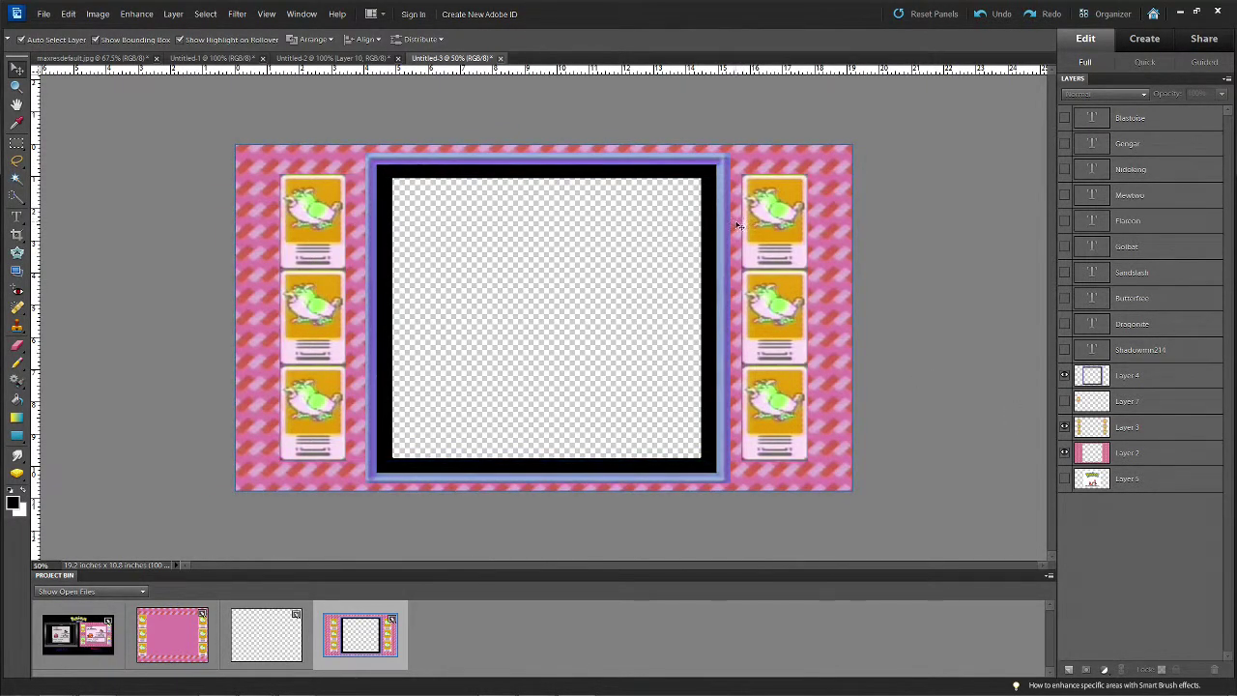
left_click(382, 280)
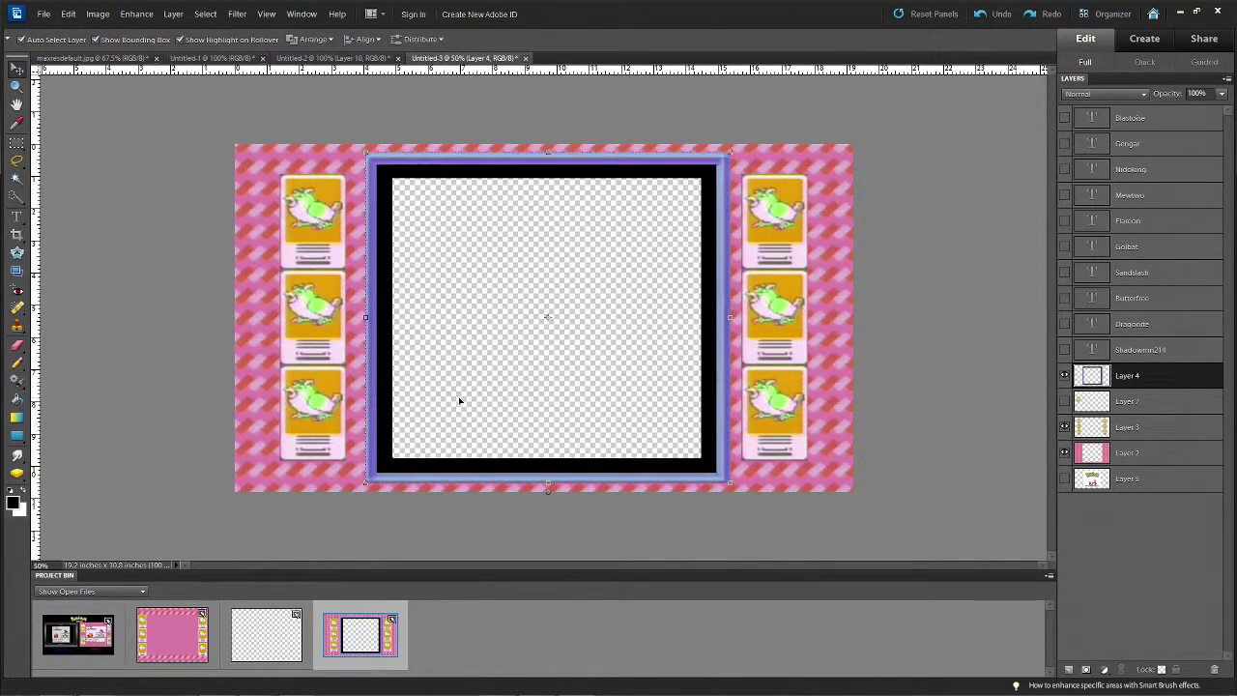
Nudge the blue frame into place, then show the title screen and shift it left to fit
key("Left")
key("Left")
key("Left")
key("Left")
key("Left")
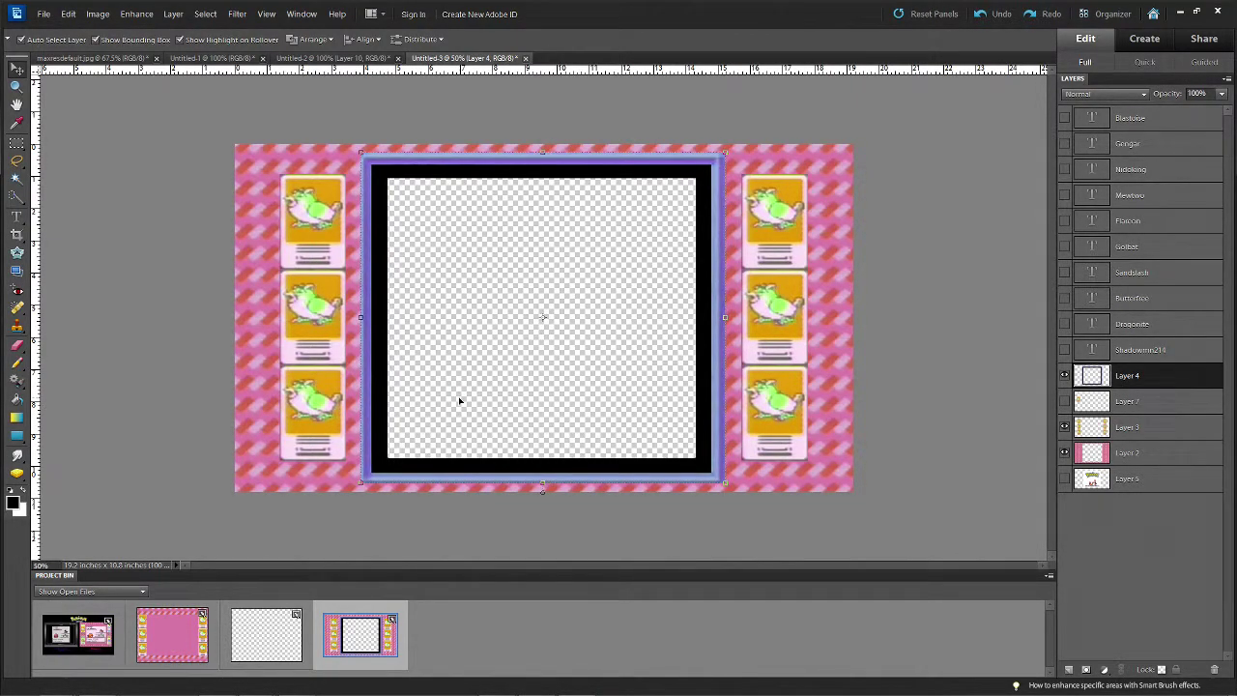
key("Right")
key("Right")
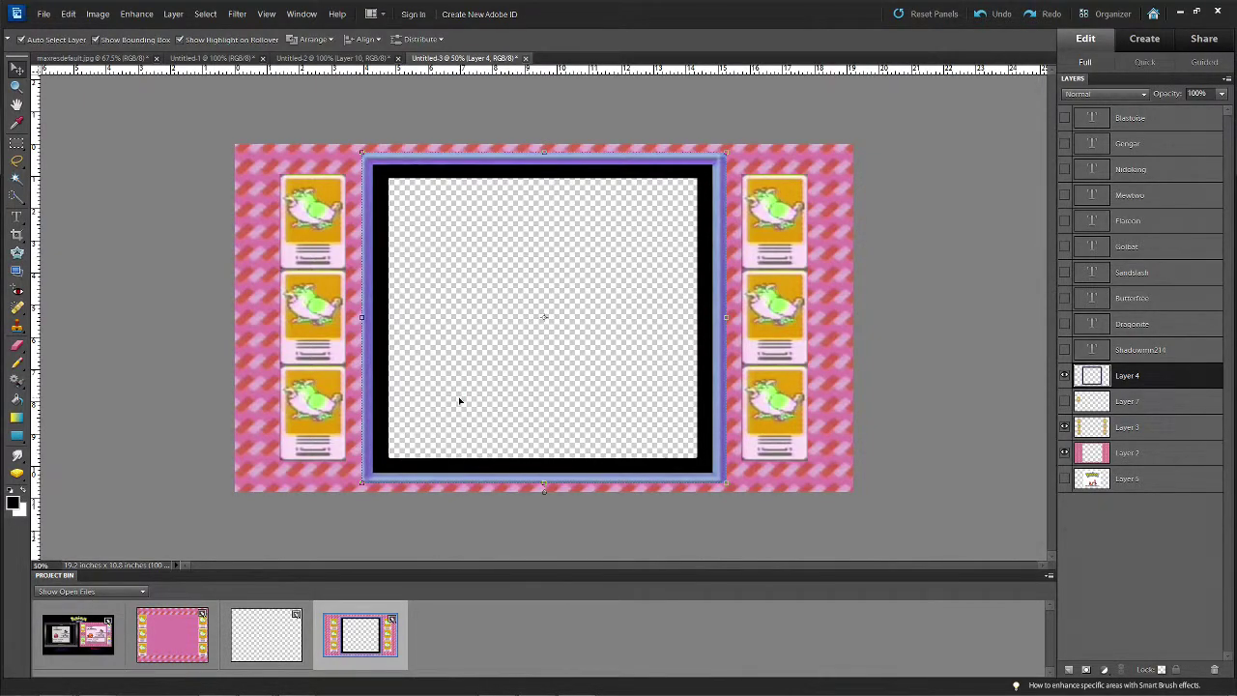
left_click(1064, 479)
left_click_drag(532, 286, 528, 287)
key("Left")
key("Left")
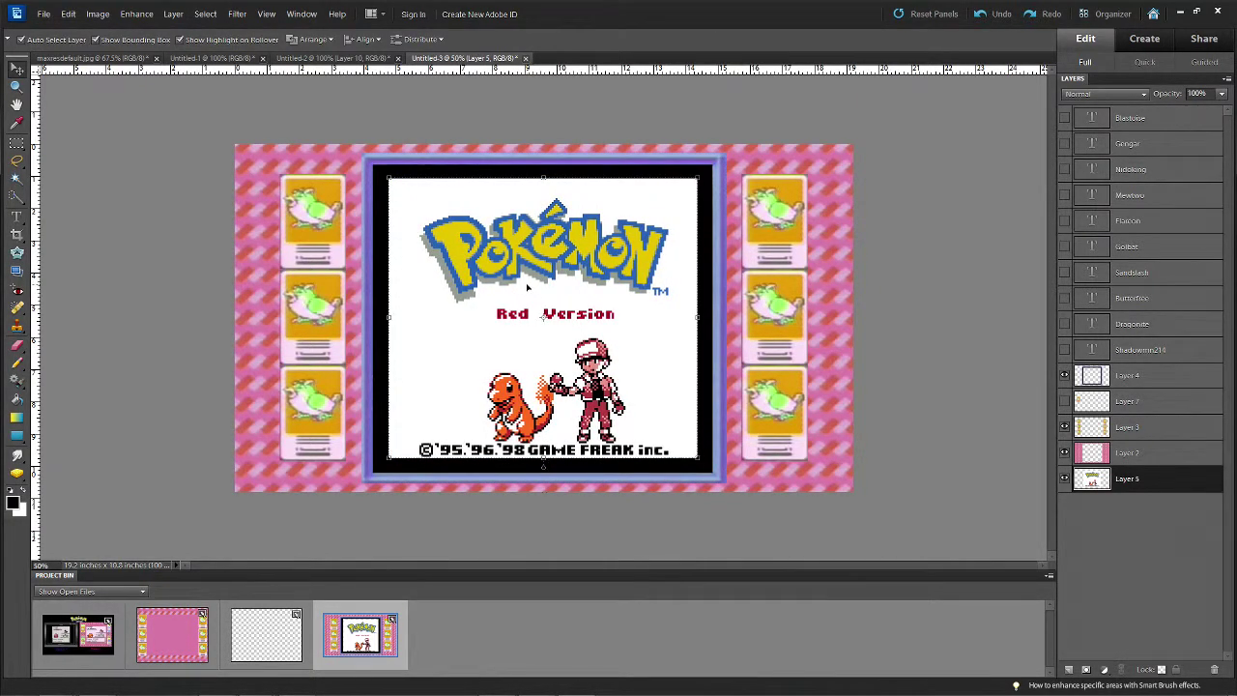
left_click(1001, 308)
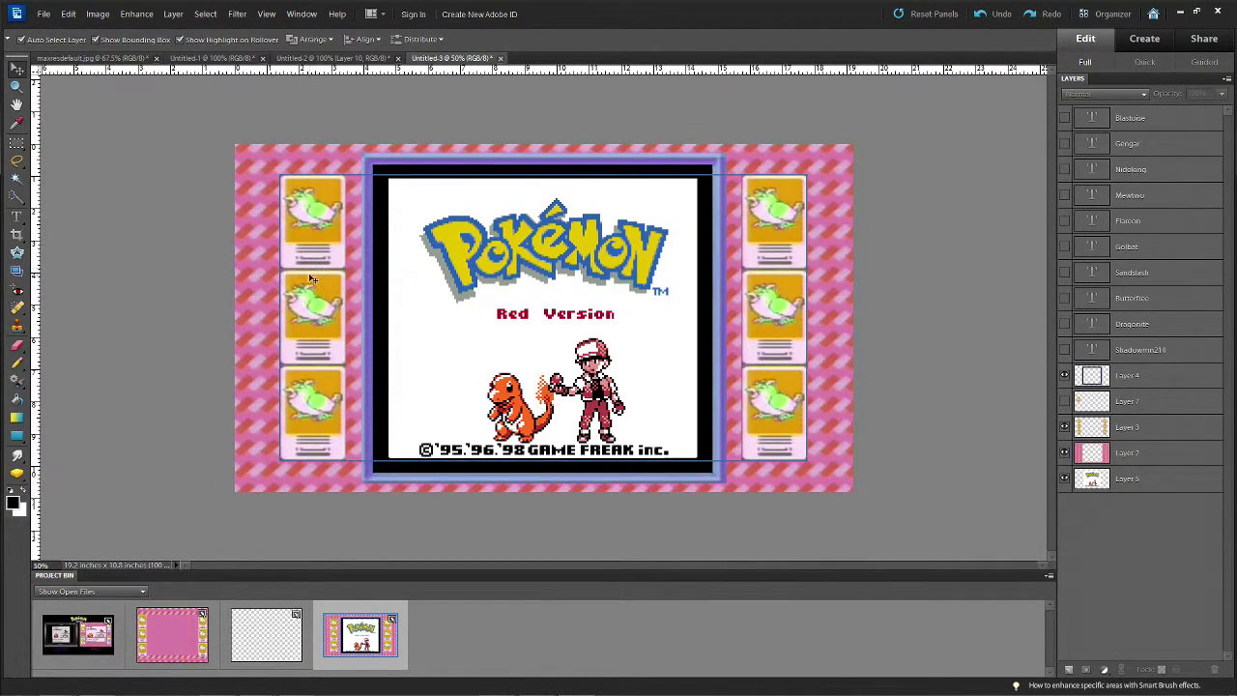
Compare alignment with the side cards toggled and show the vertical Blastoise label
left_click(1064, 429)
left_click(1065, 429)
left_click(1065, 429)
left_click(1064, 429)
left_click(1065, 120)
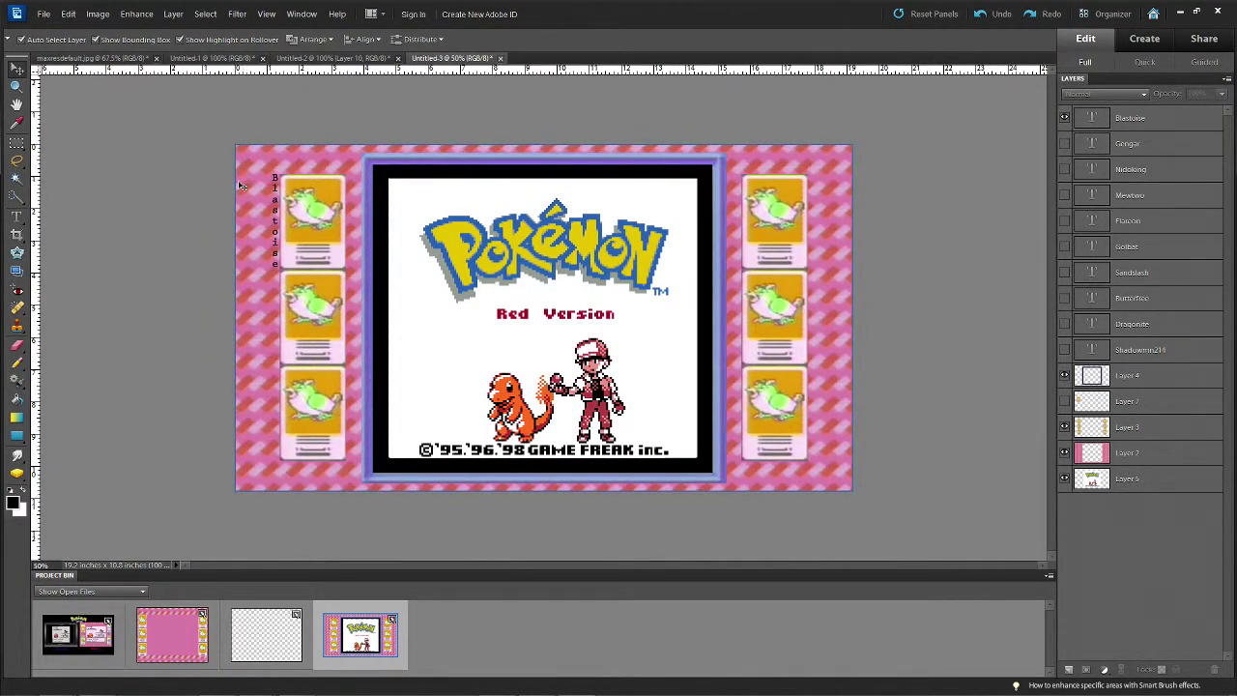
Show the Gengar label and move it down beside the left column's middle card
left_click(1064, 143)
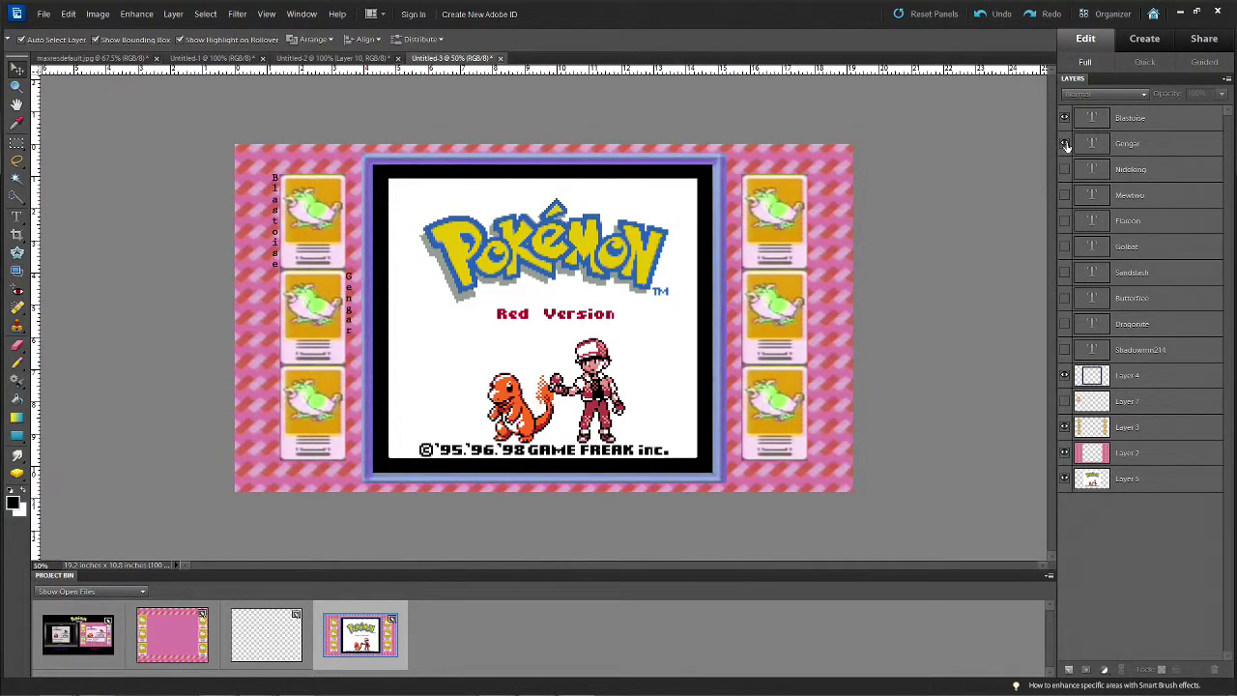
left_click(352, 305)
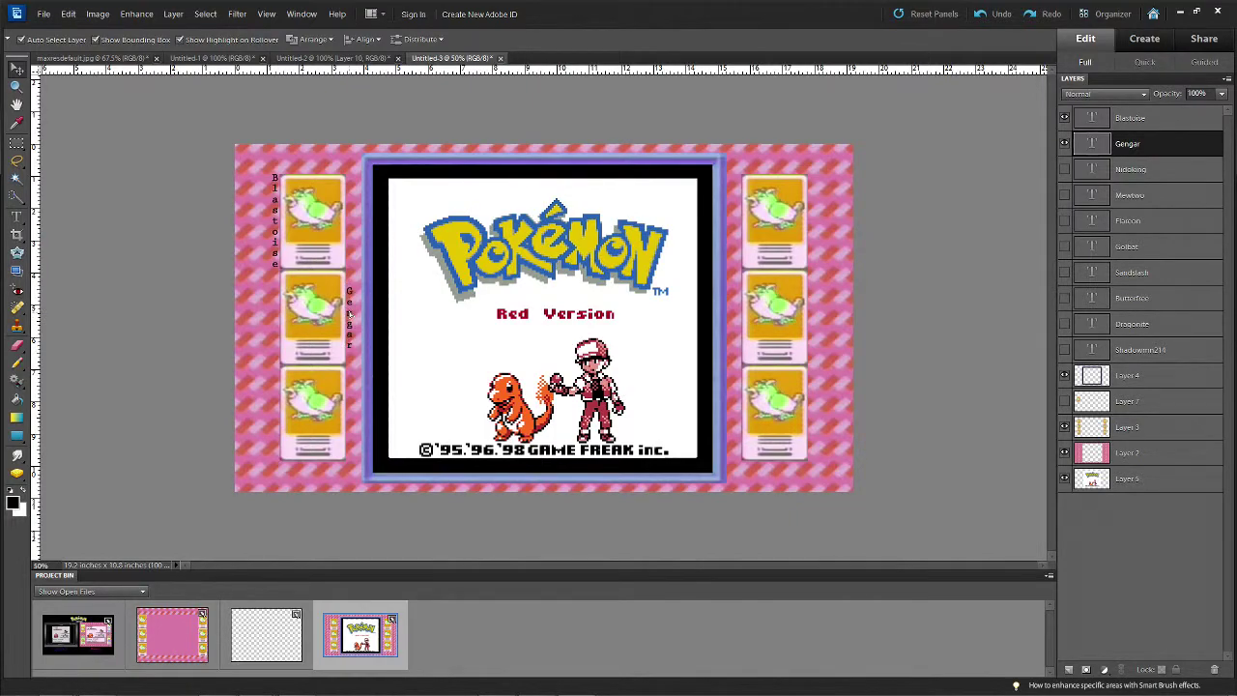
left_click_drag(350, 312, 351, 320)
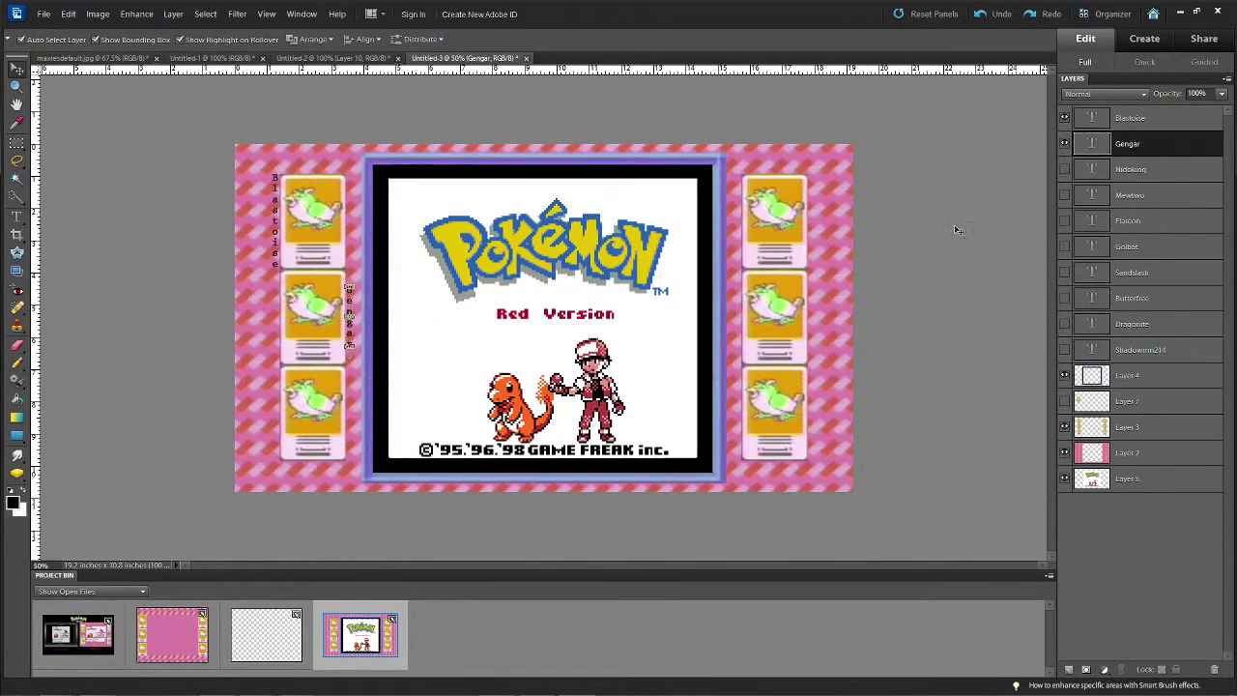
left_click(274, 217)
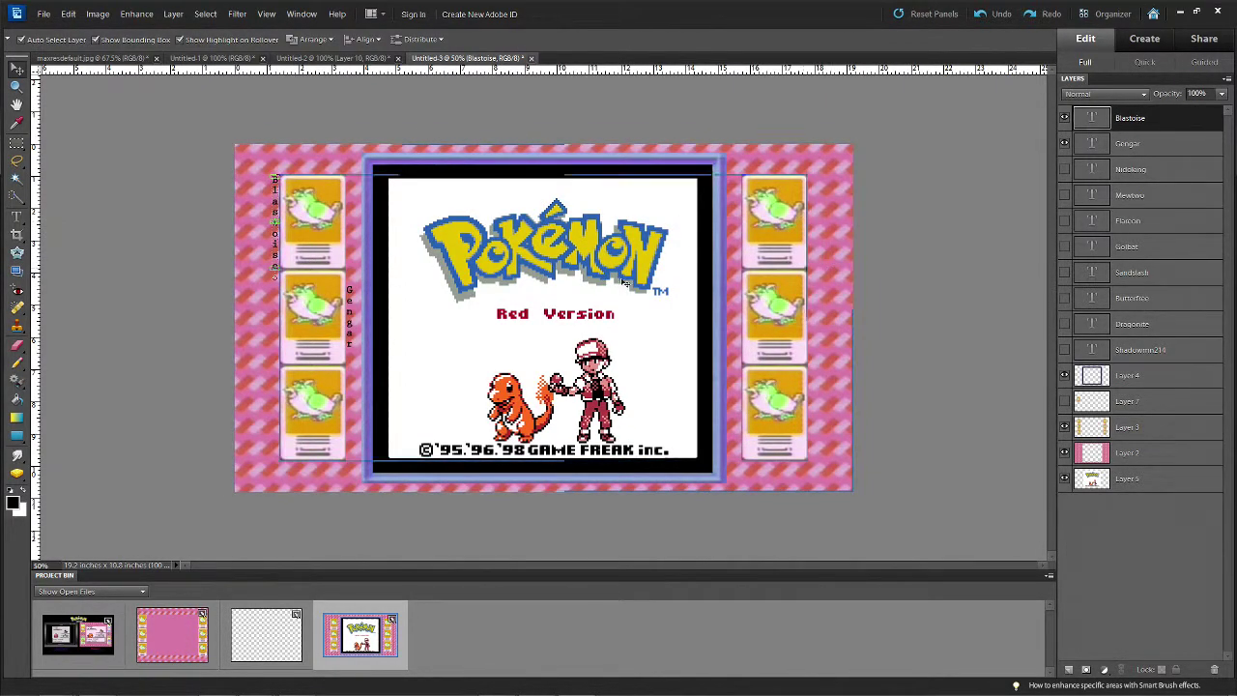
left_click(900, 292)
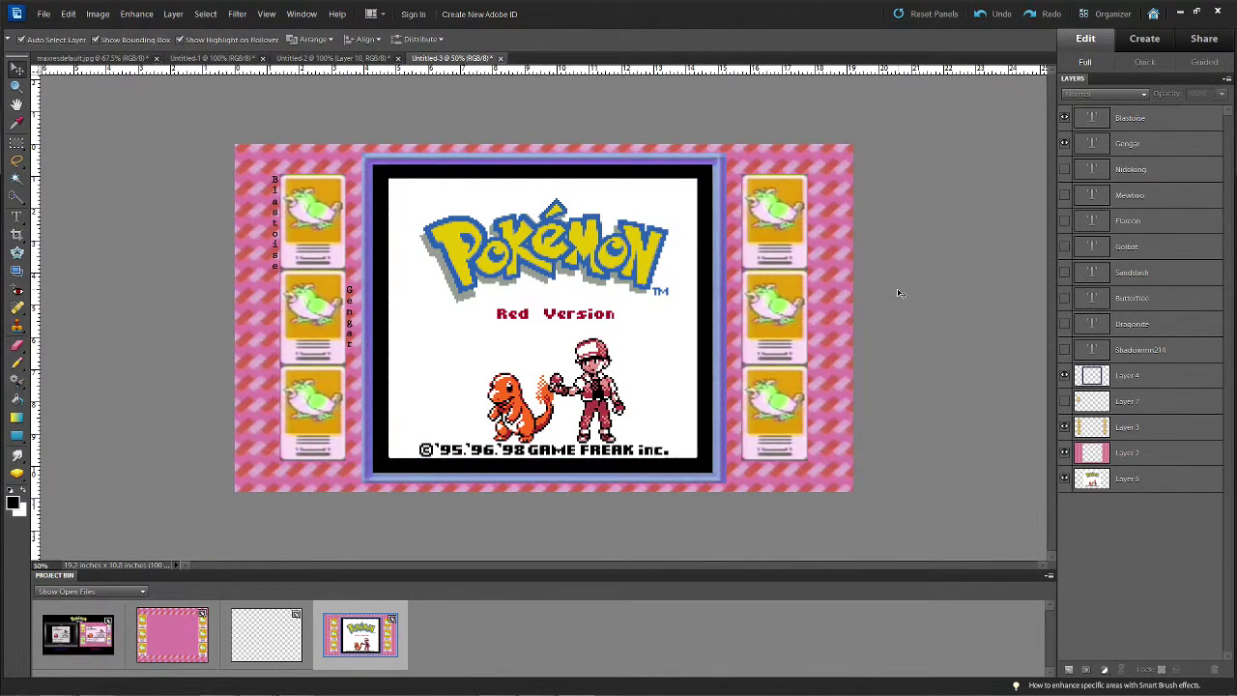
Show the Nidoking label and nudge it down twice with the arrow keys
left_click(1065, 169)
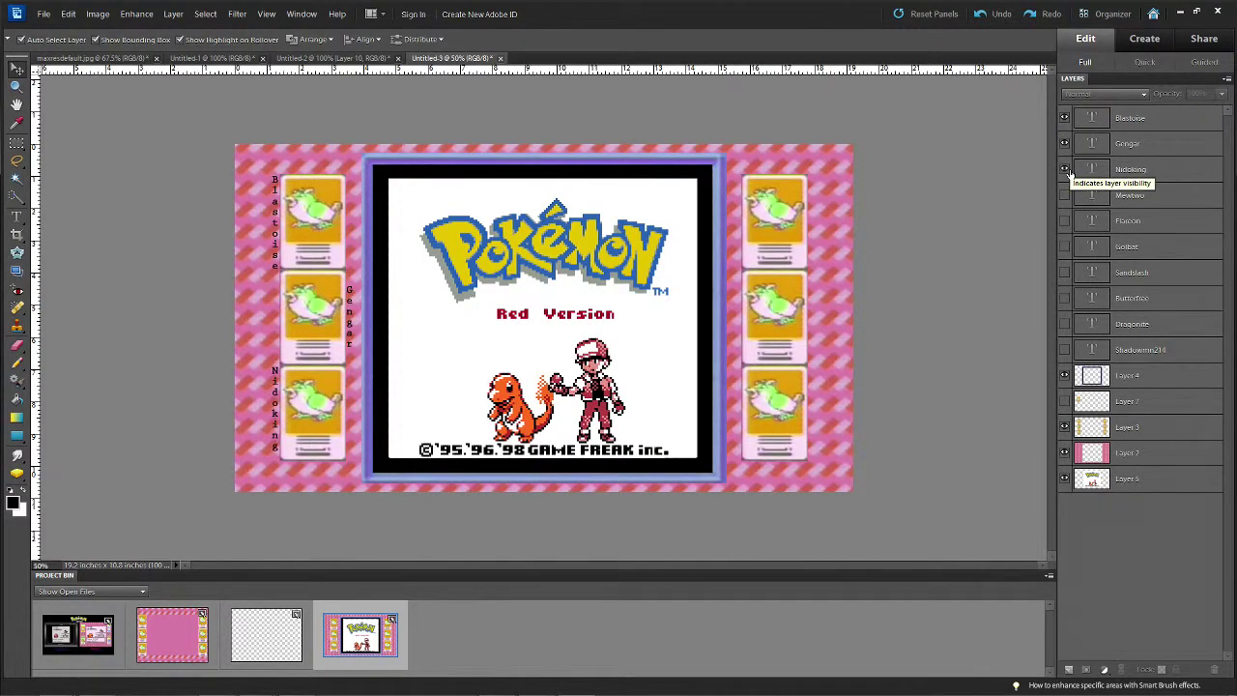
left_click(278, 399)
key("Down")
key("Down")
key("Down")
key("Down")
key("Down")
key("Down")
key("Down")
key("Down")
key("Down")
key("Down")
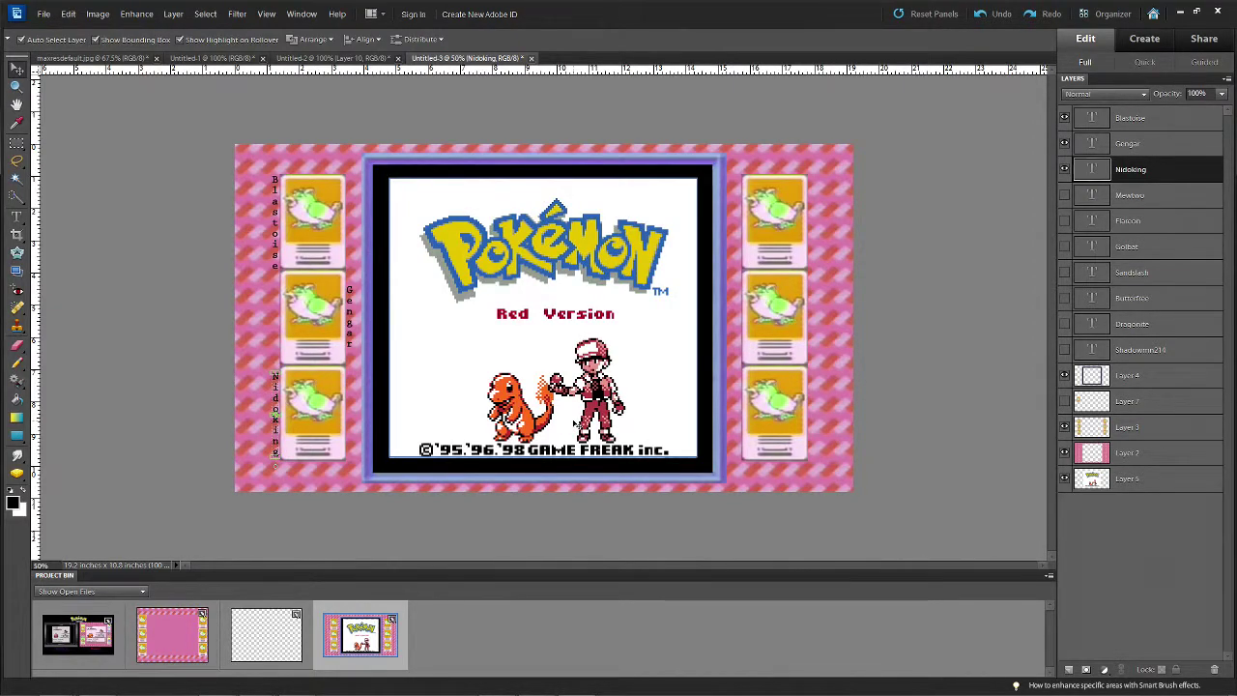
key("Down")
key("Down")
left_click(921, 319)
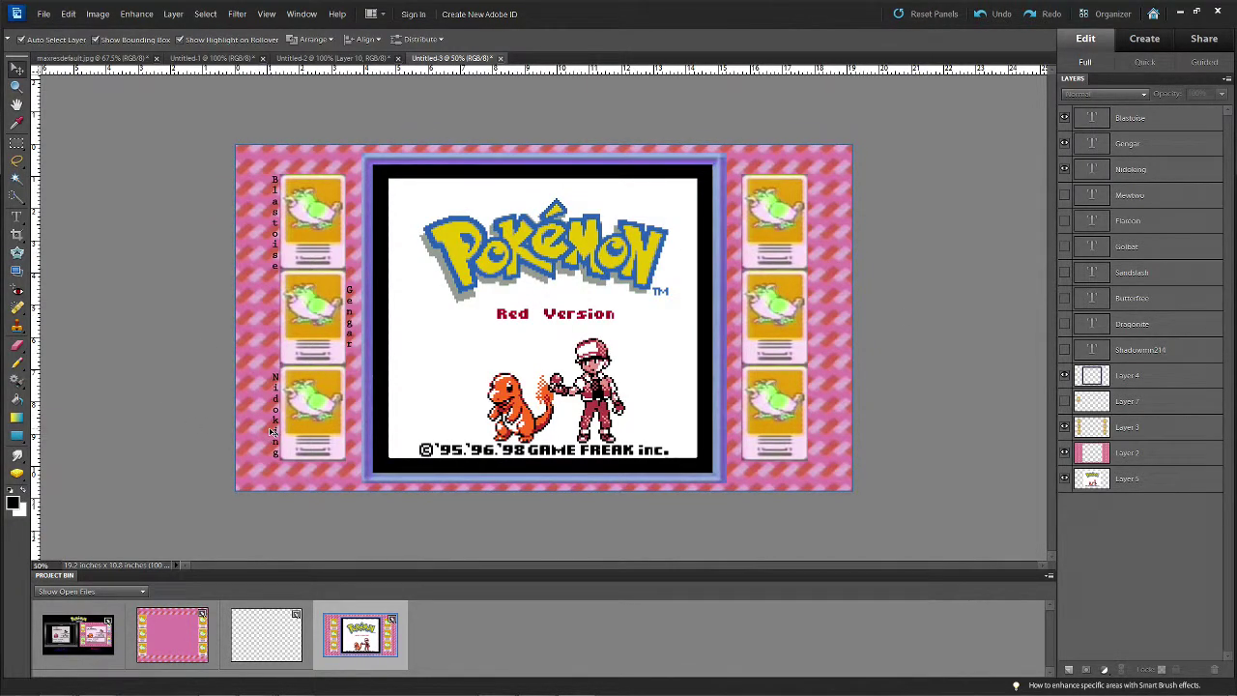
Swap Nidoking for the Mewtwo label and move it down beside the bottom-left card
left_click(1065, 196)
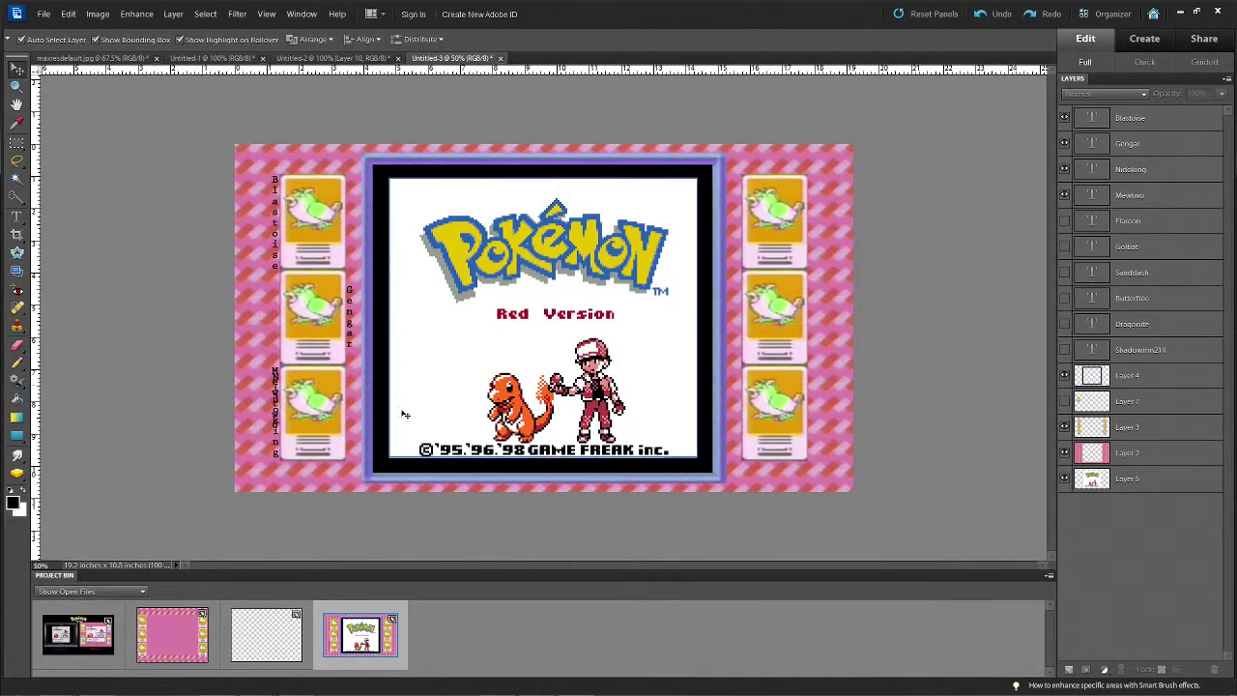
left_click(1065, 169)
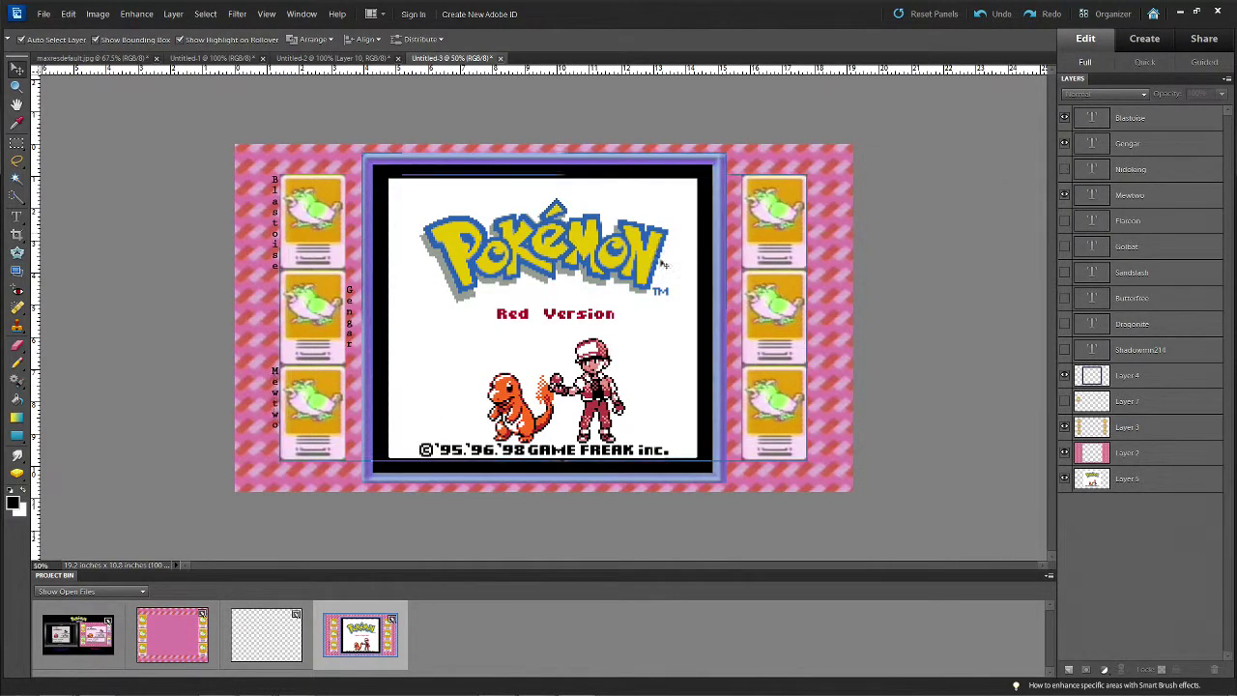
left_click(275, 404)
left_click_drag(274, 403, 276, 409)
left_click(967, 315)
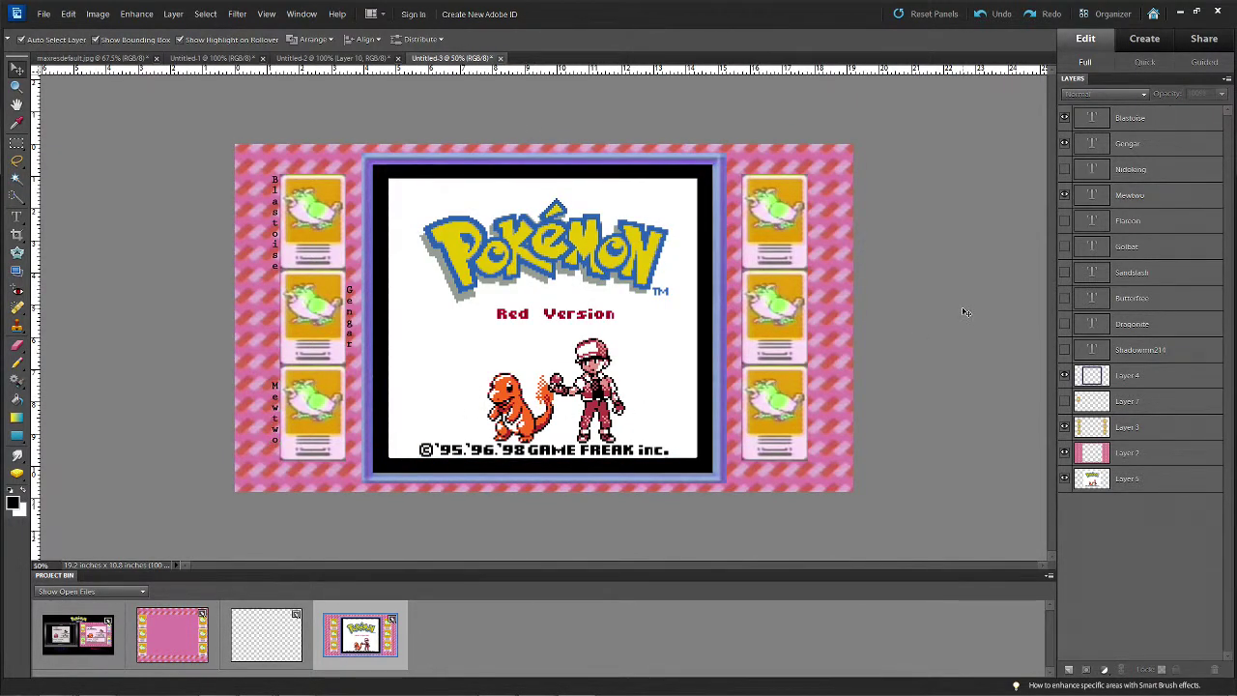
Hide the Mewtwo, Gengar, Blastoise and Sandslash labels, and show the Flareon and Dragonite labels
left_click(1065, 196)
left_click(1066, 143)
left_click(1064, 117)
left_click(1064, 223)
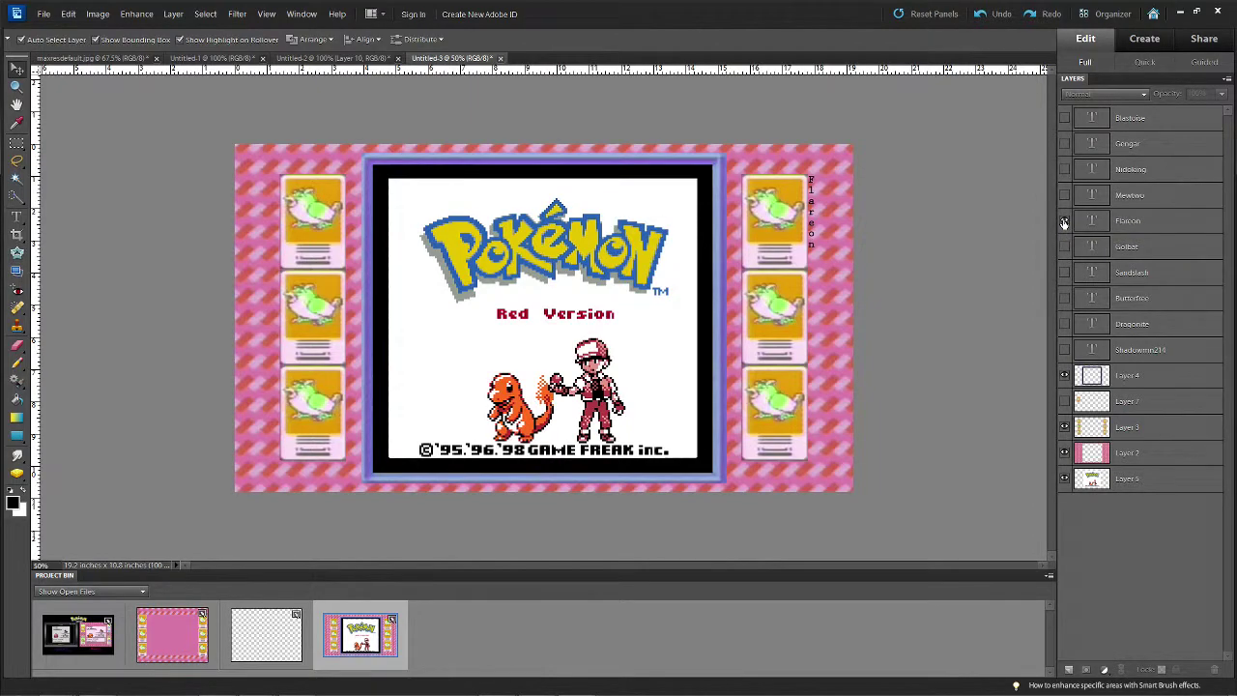
left_click(1064, 272)
left_click(1064, 324)
Check the Dragonite label, move the Golbat label down beside its card, and show Sandslash
left_click(816, 395)
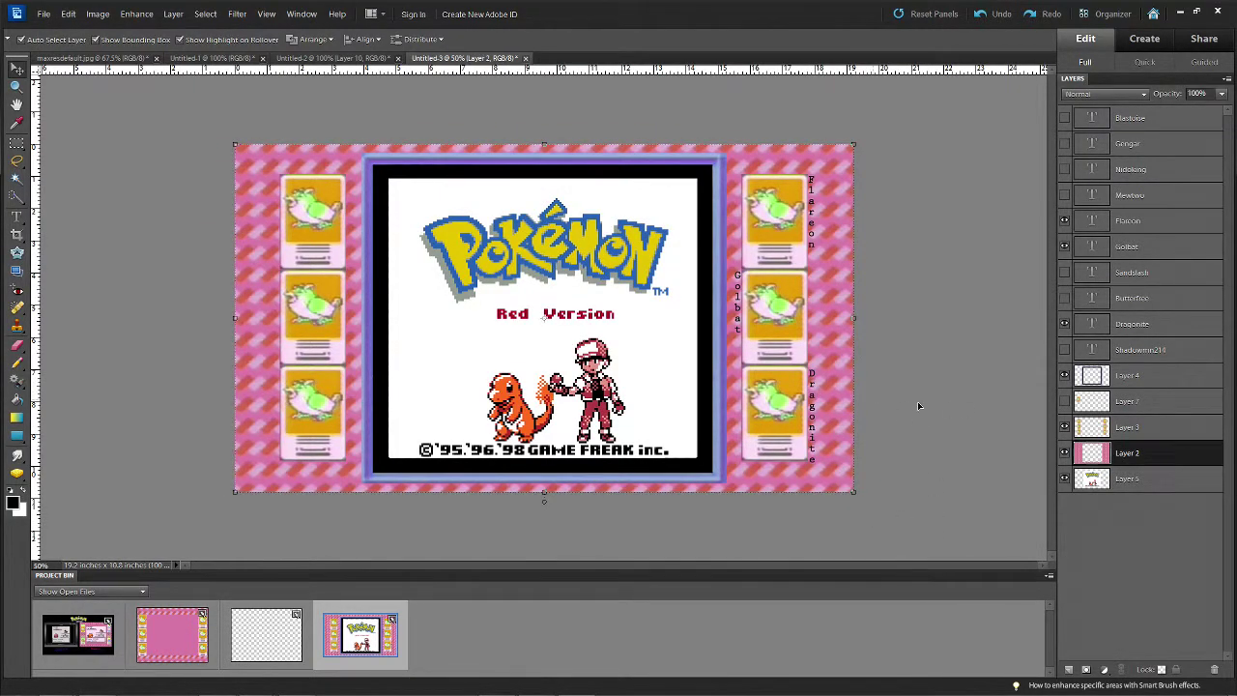
left_click(811, 388)
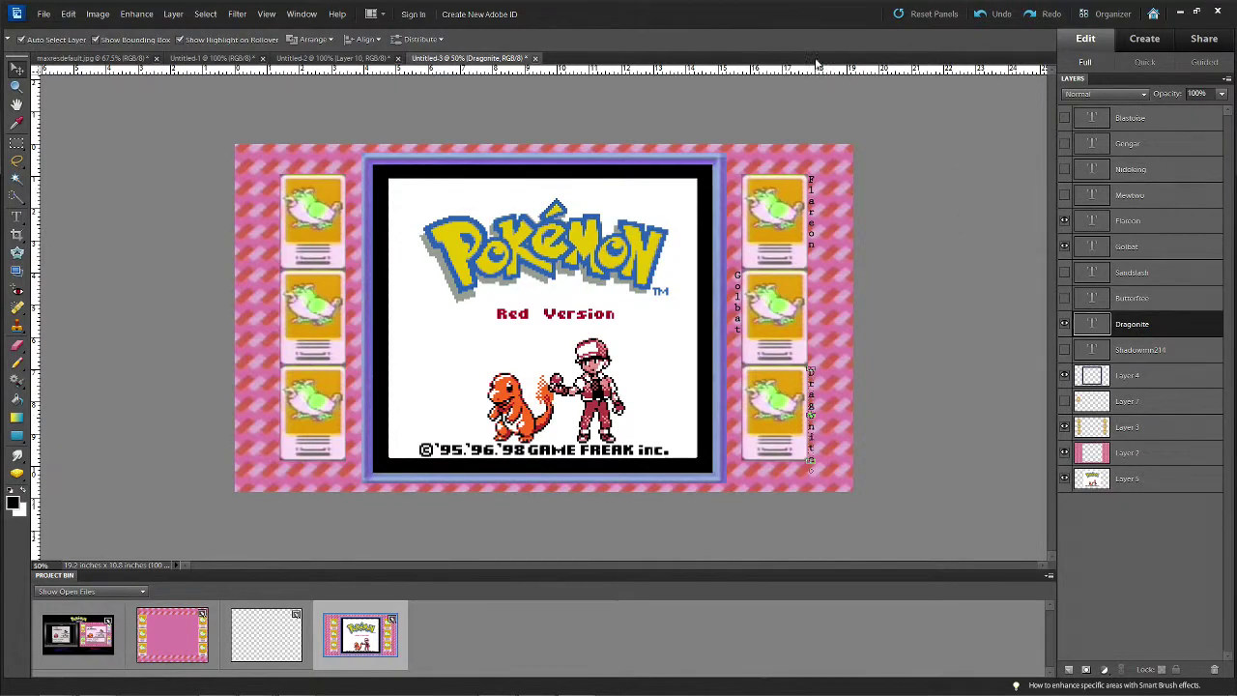
left_click(915, 300)
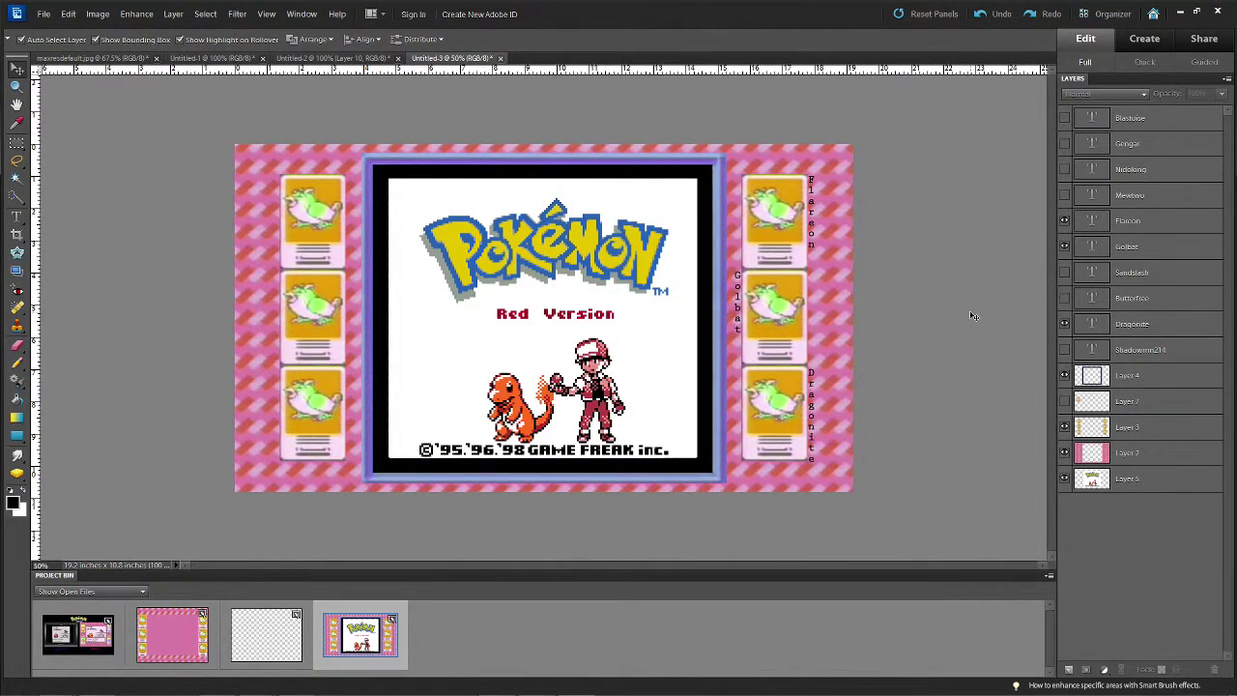
left_click(738, 304)
left_click_drag(737, 304, 735, 317)
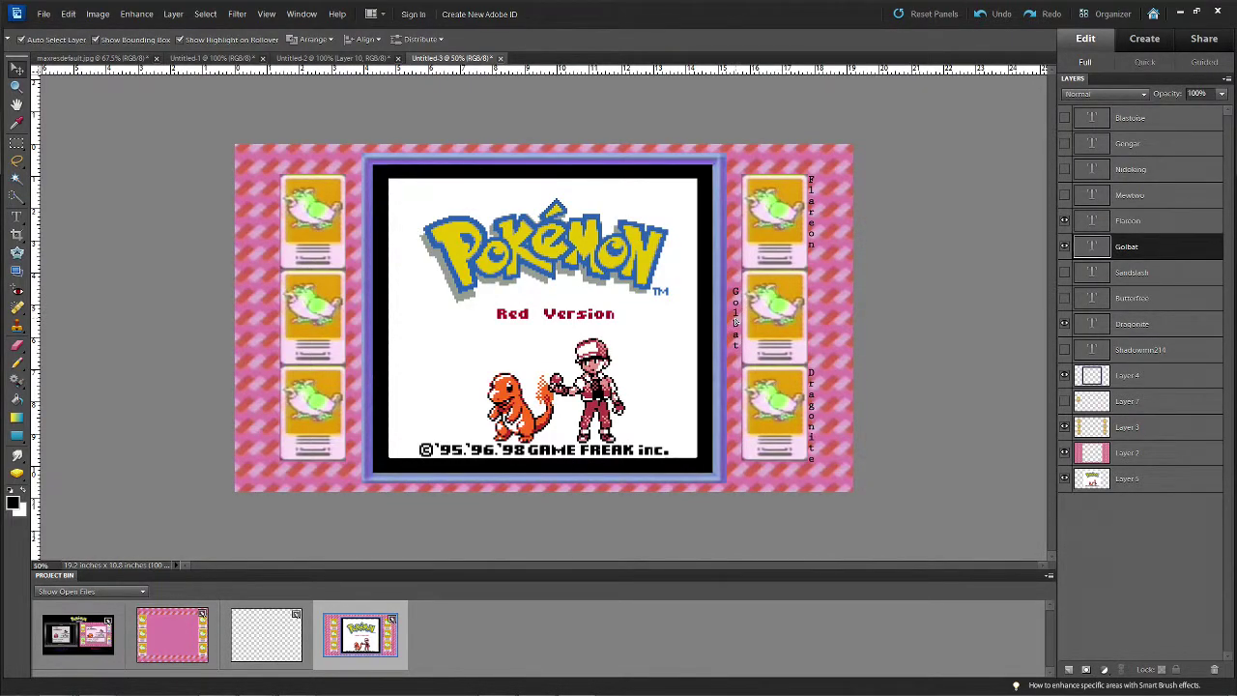
left_click(953, 333)
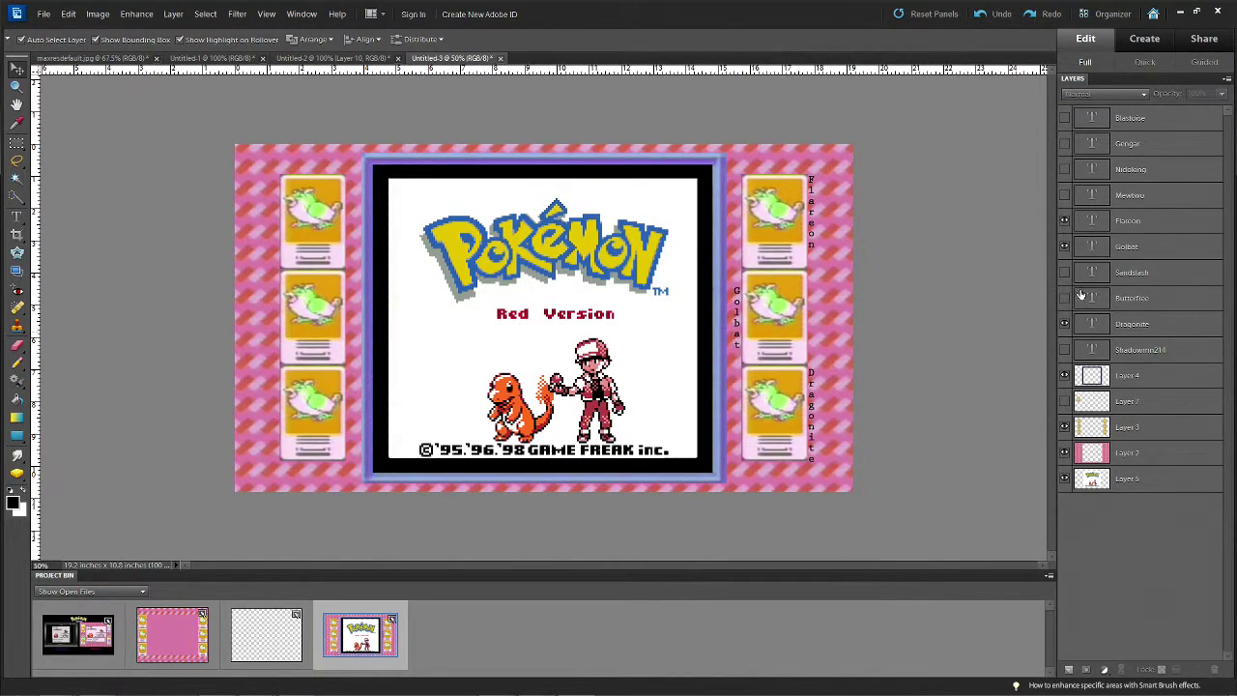
left_click(1064, 271)
Select the Sandslash label, dismiss a Windows notification, and leave Sandslash hidden
left_click(737, 279)
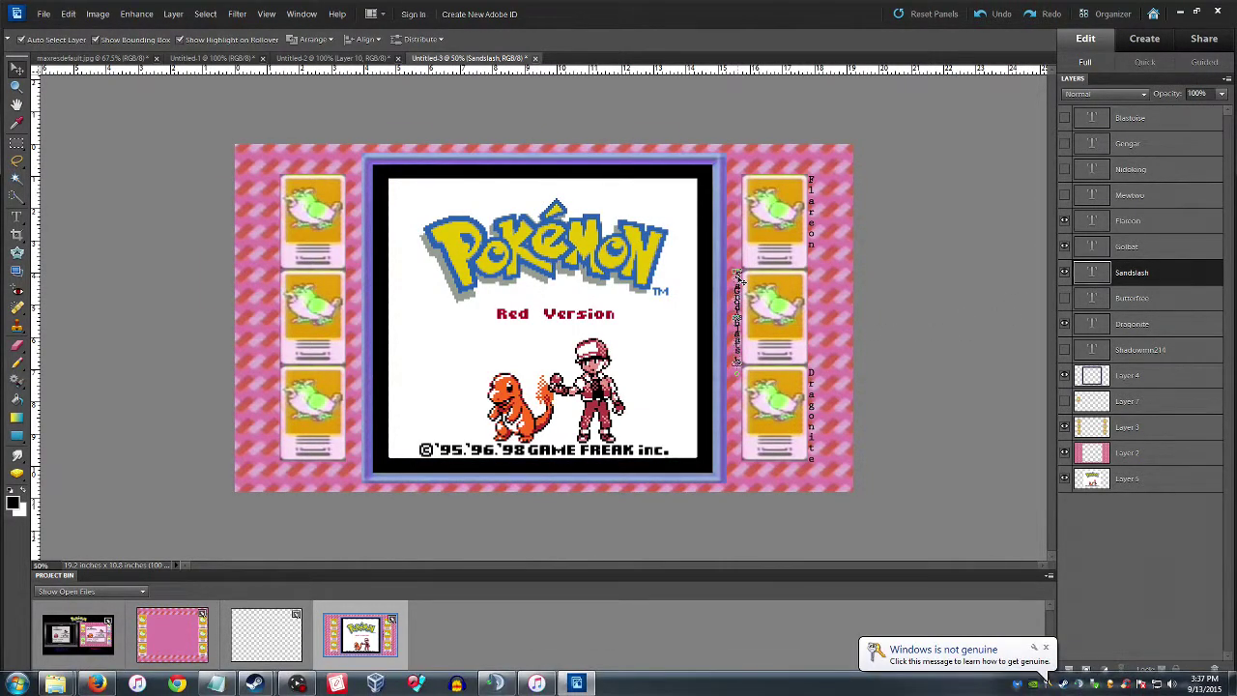
left_click(1040, 654)
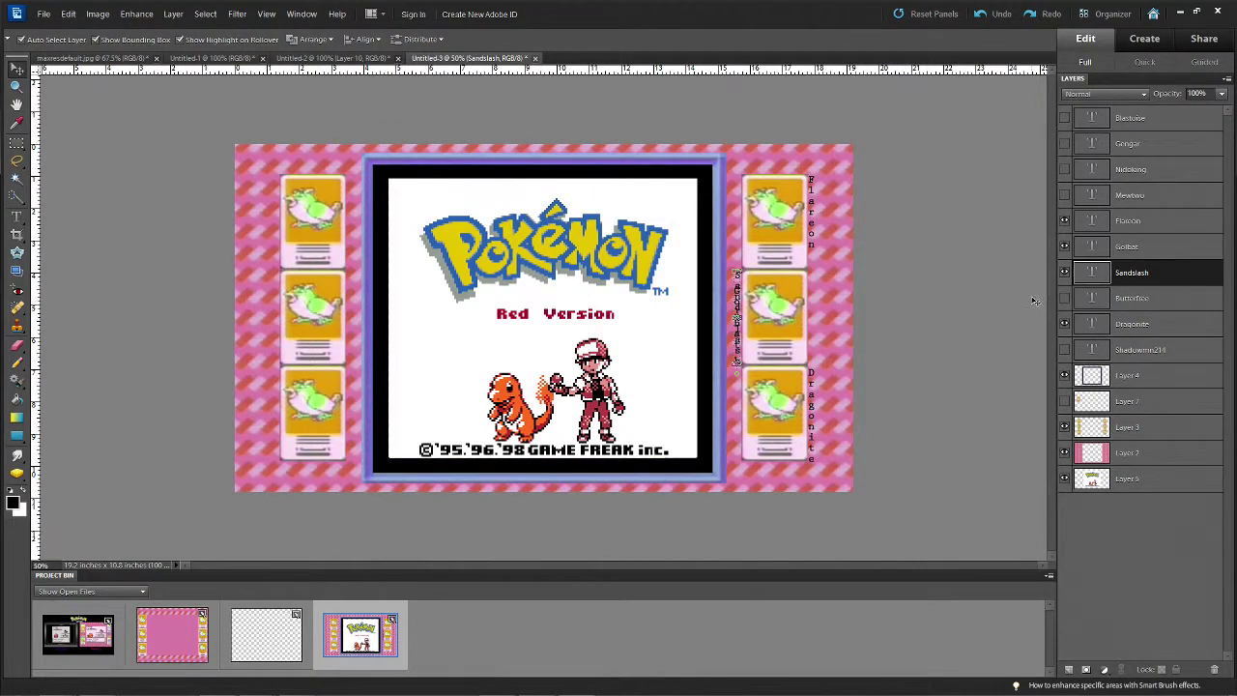
left_click(1064, 273)
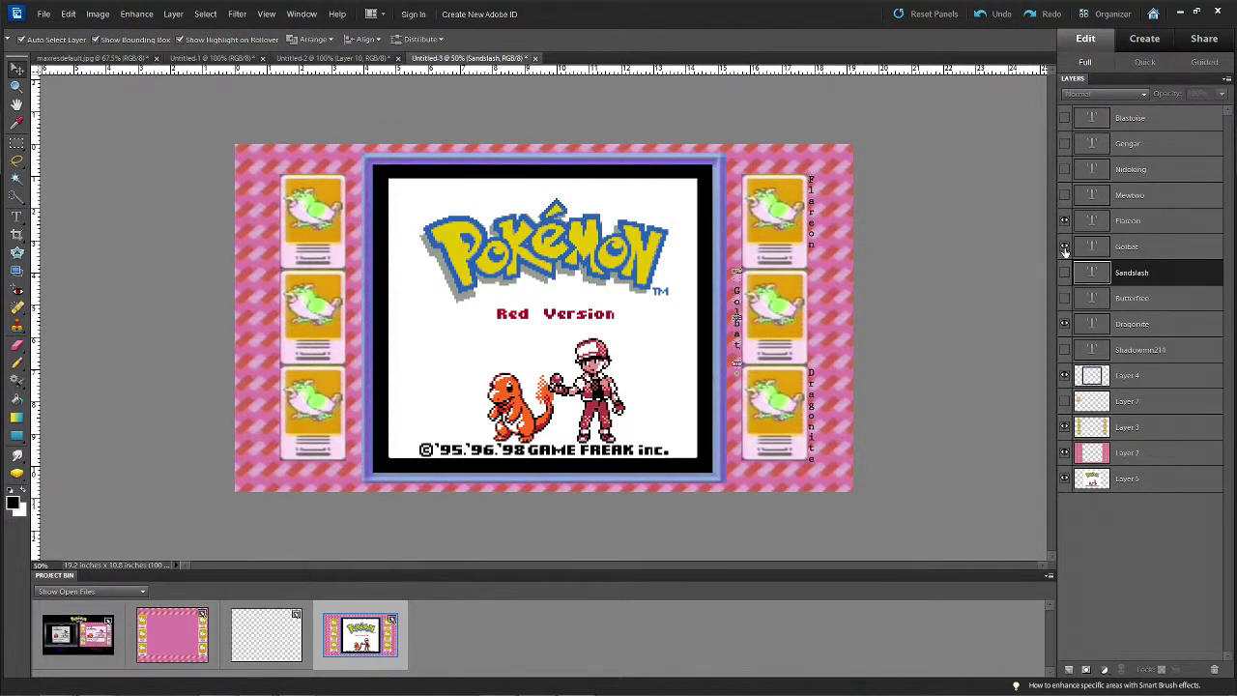
left_click(1064, 272)
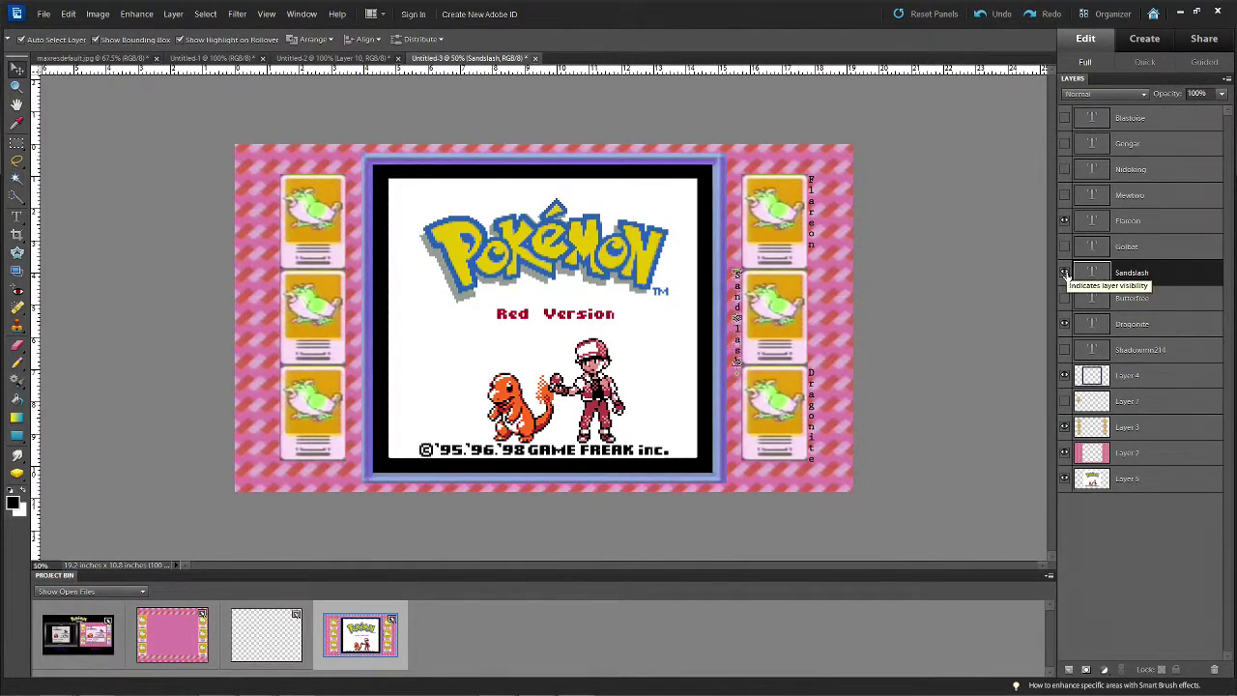
left_click(1064, 273)
Try the Golbat label then hide it, and confirm the Flareon label stays visible
left_click(1064, 247)
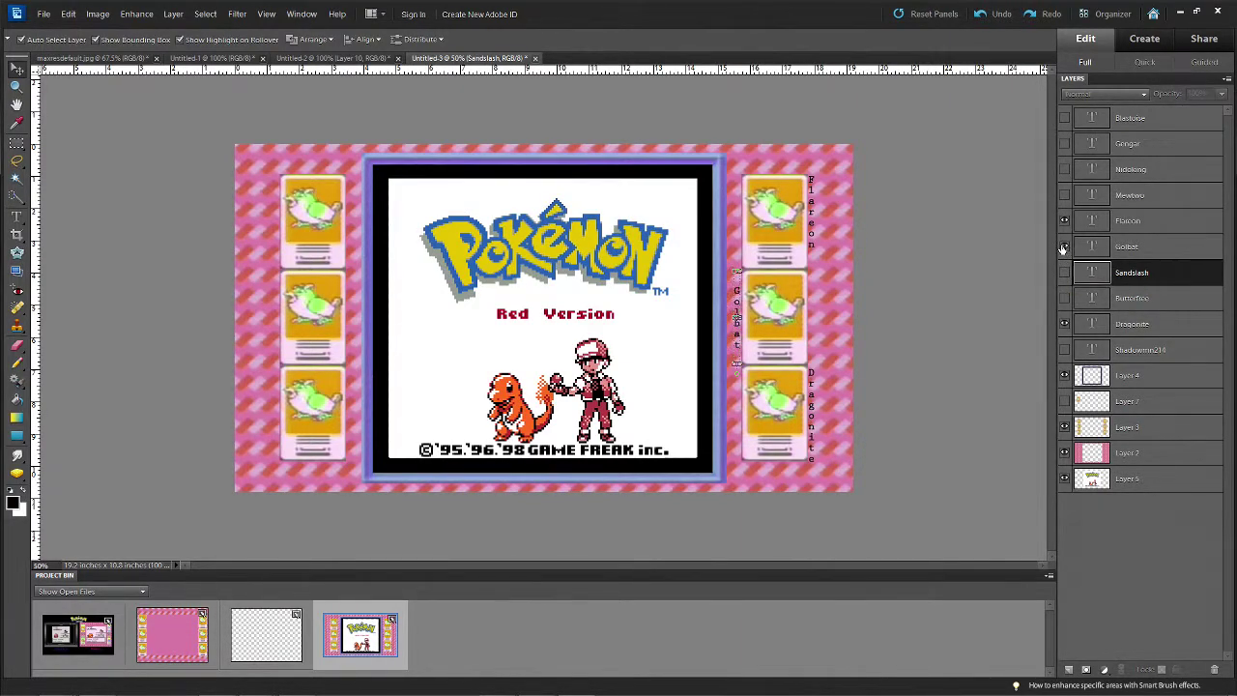
left_click(1064, 246)
left_click(1102, 221)
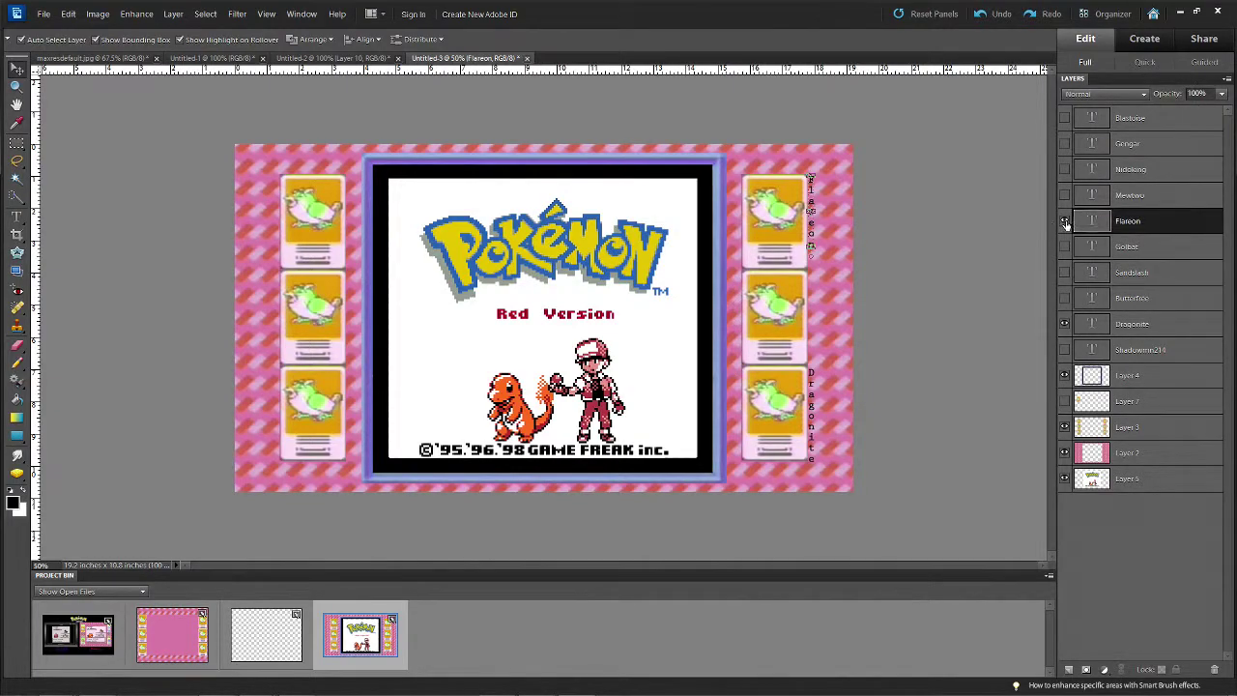
left_click(1065, 221)
left_click(1065, 221)
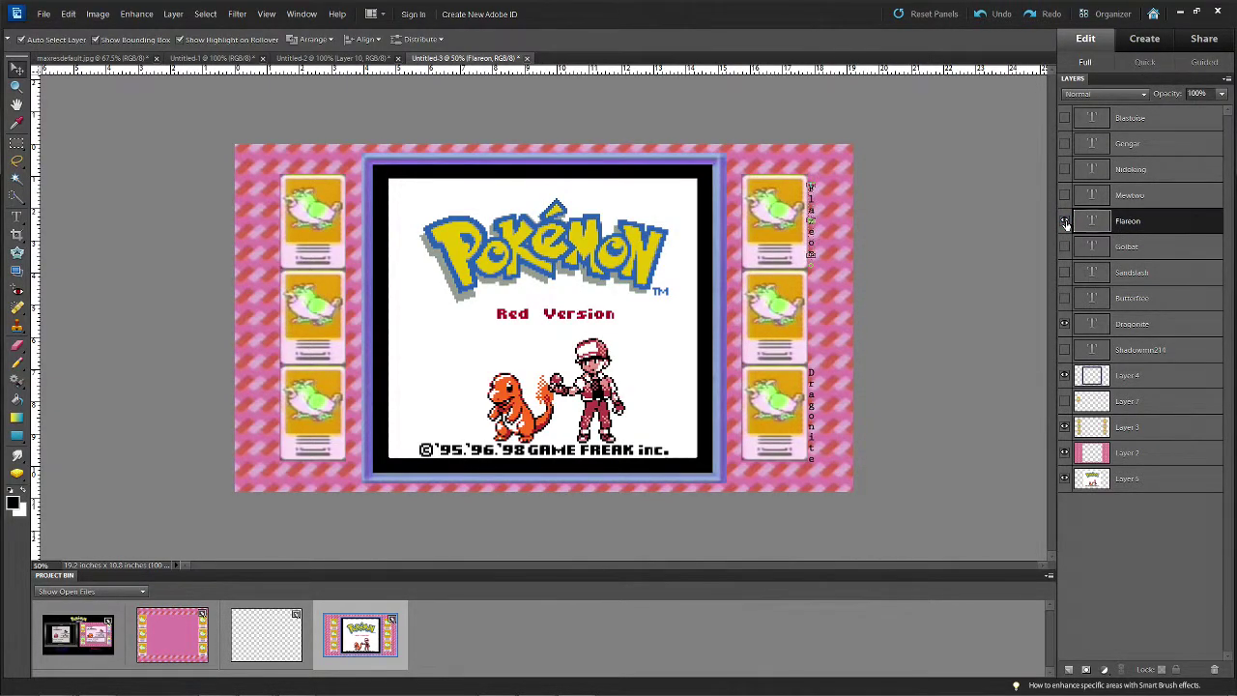
left_click(1012, 232)
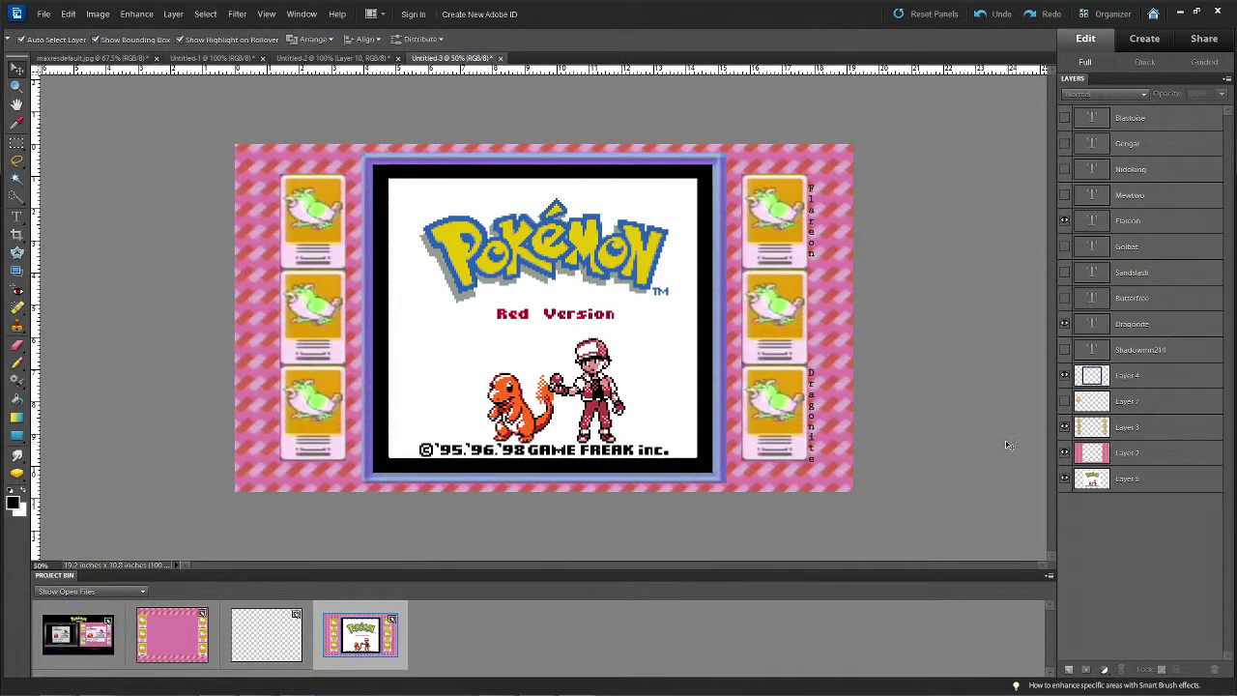
key("ctrl+alt+0")
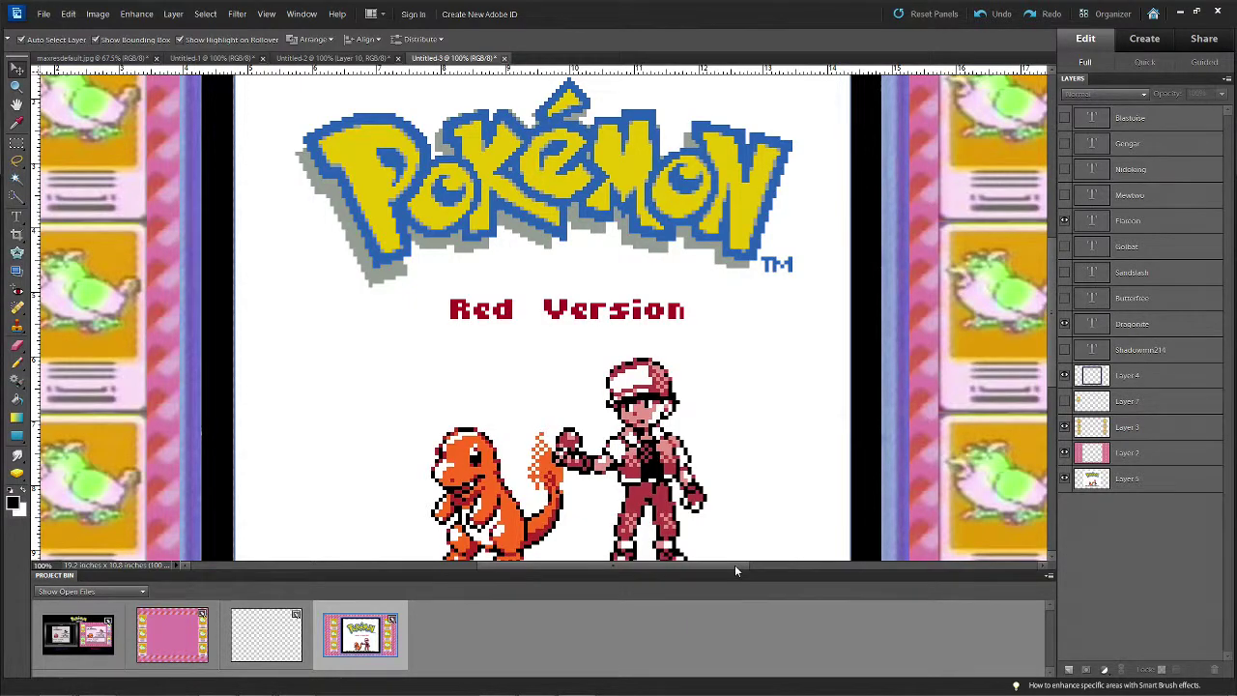
left_click_drag(590, 568, 668, 568)
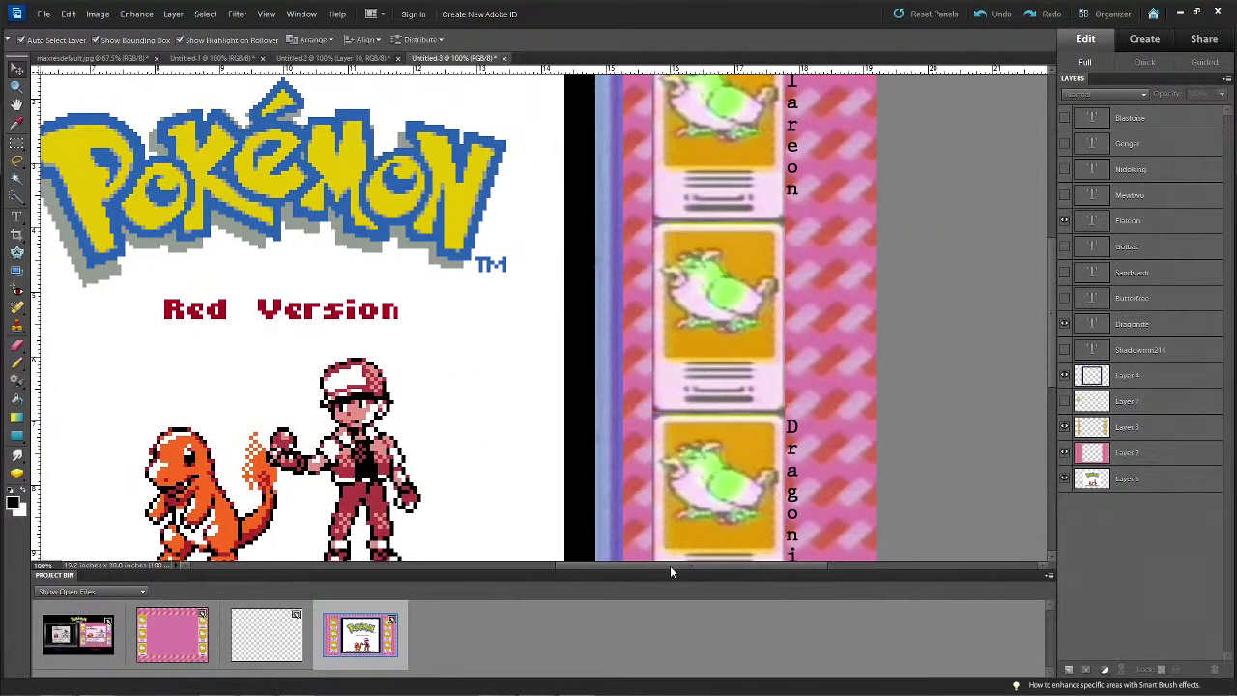
scroll(667, 541, "up", 2)
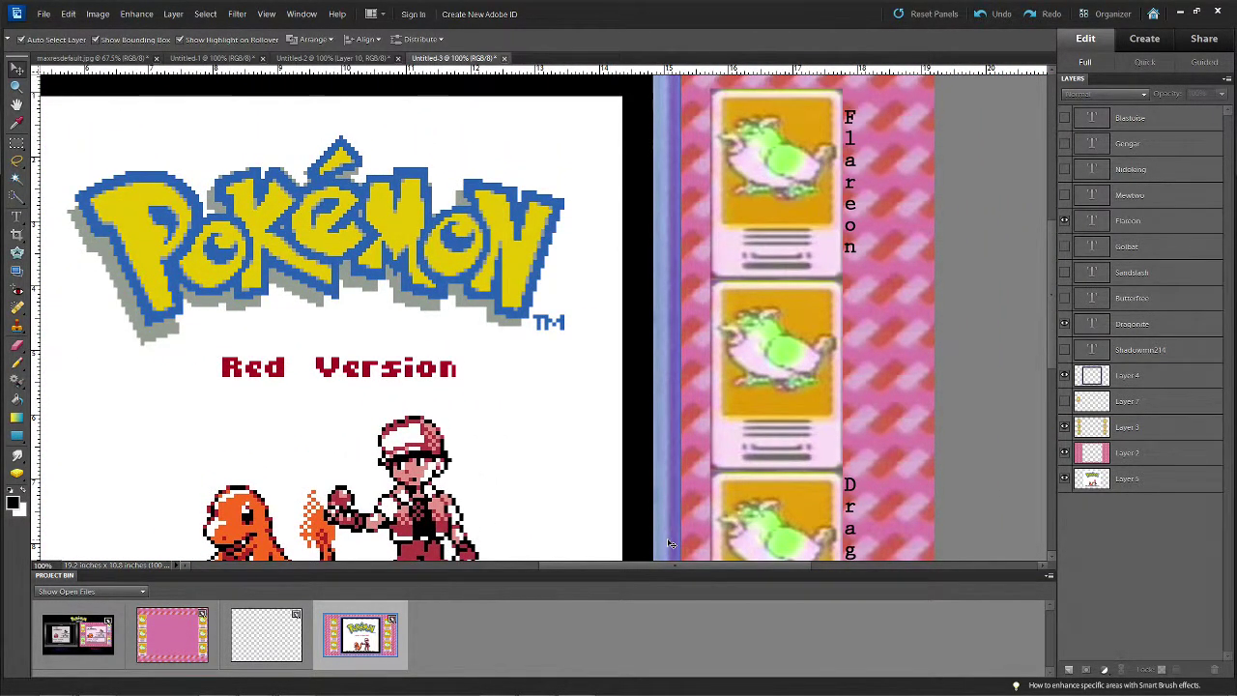
scroll(668, 544, "up", 3)
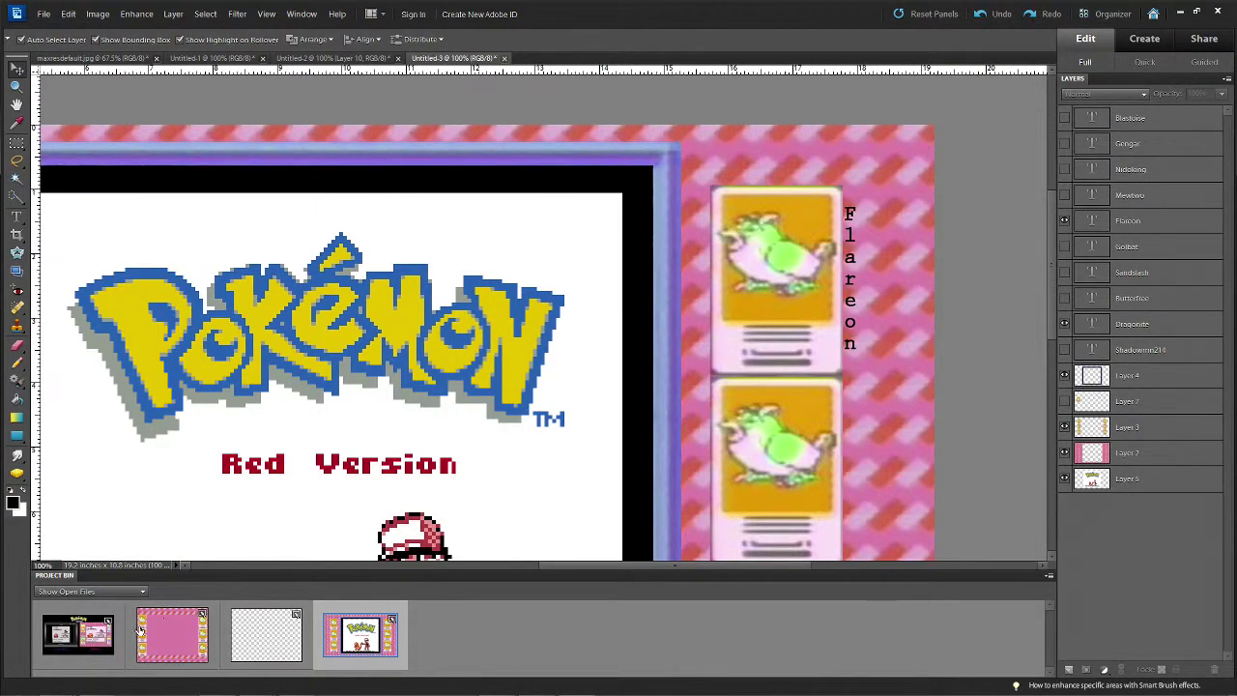
double_click(78, 635)
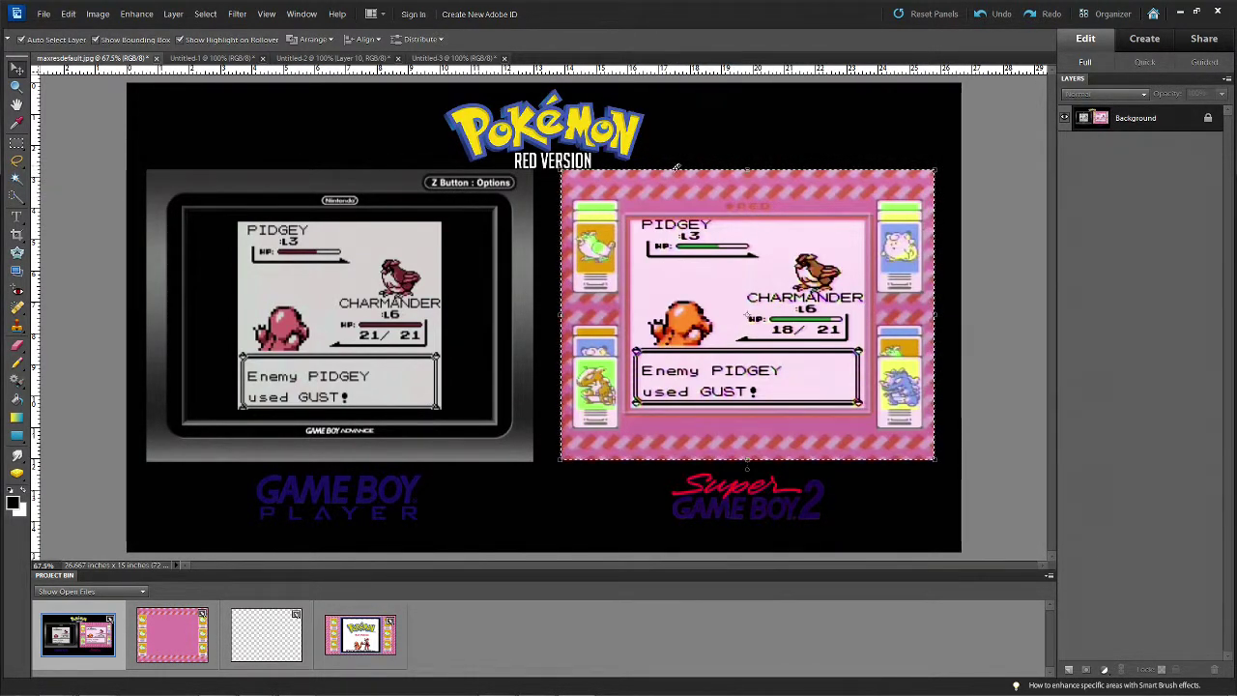
left_click(333, 627)
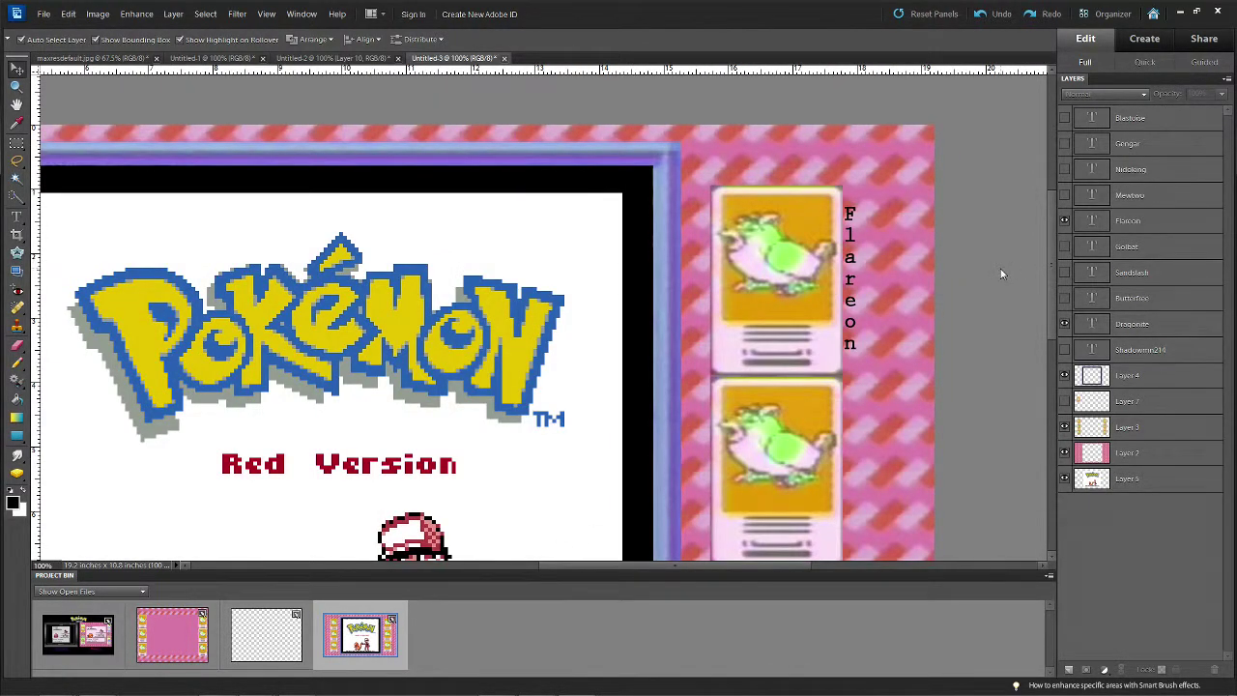
key("ctrl+minus")
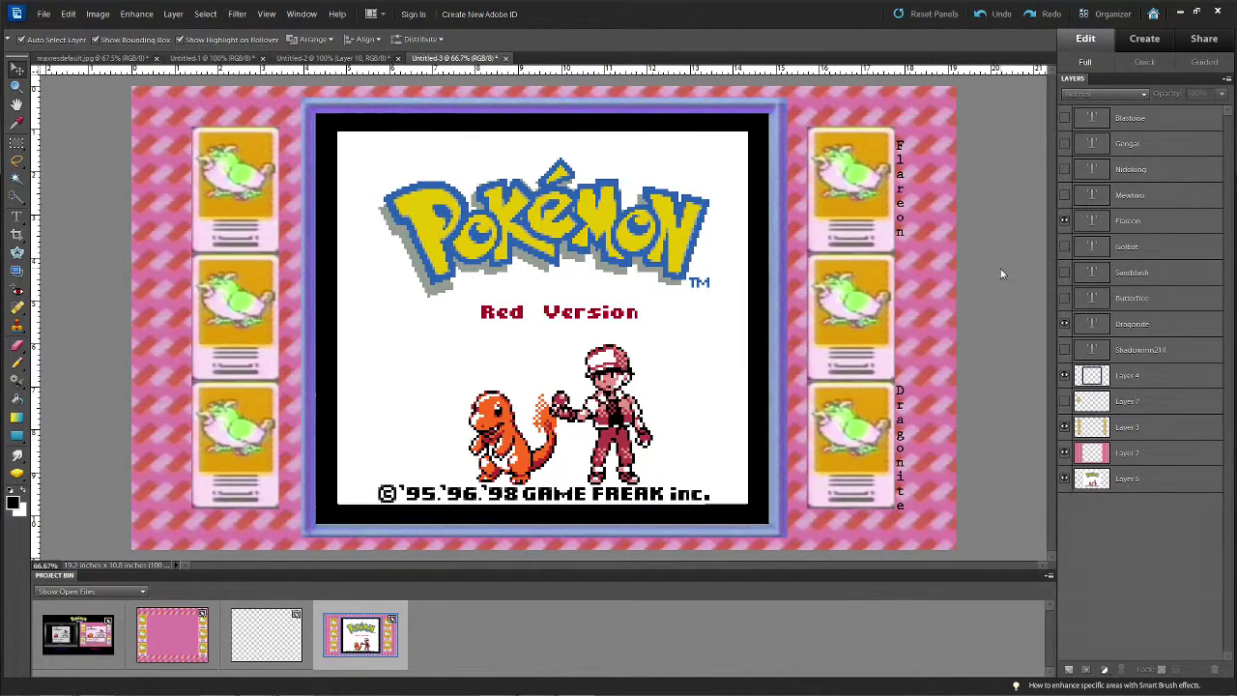
Show the creator's signature text, recheck the side cards, and drag the Layer 7 card onto the top-left card
left_click(1066, 350)
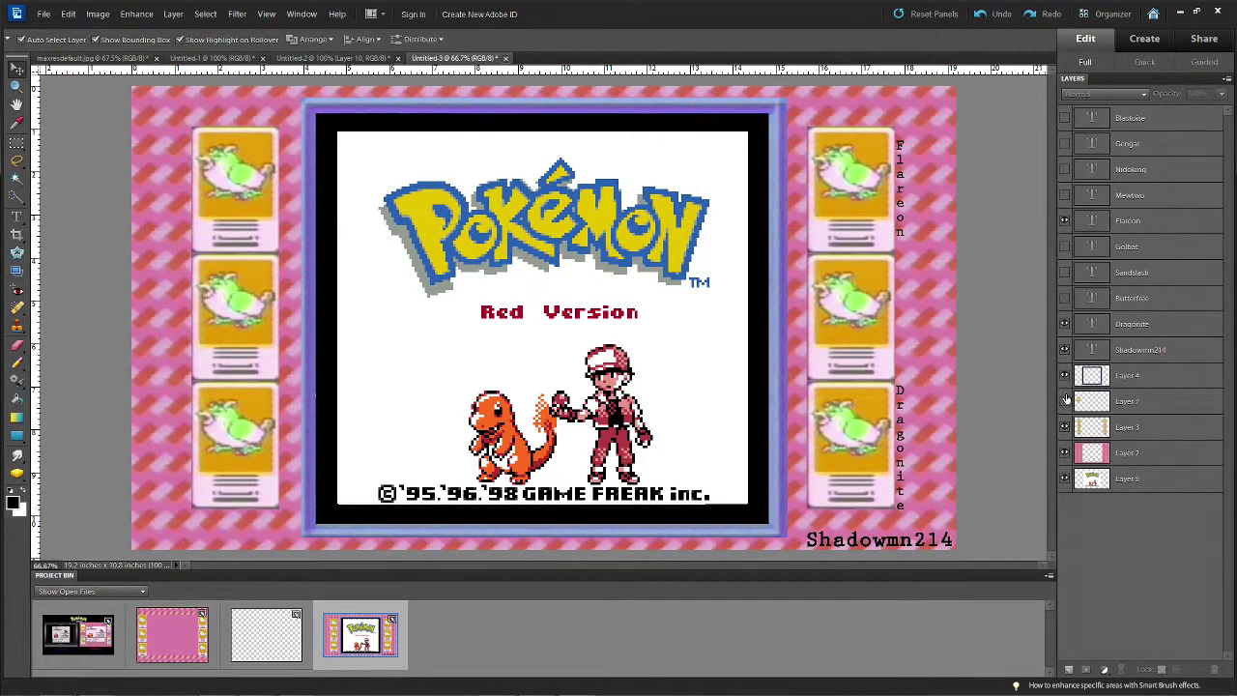
left_click(1064, 426)
left_click(1064, 426)
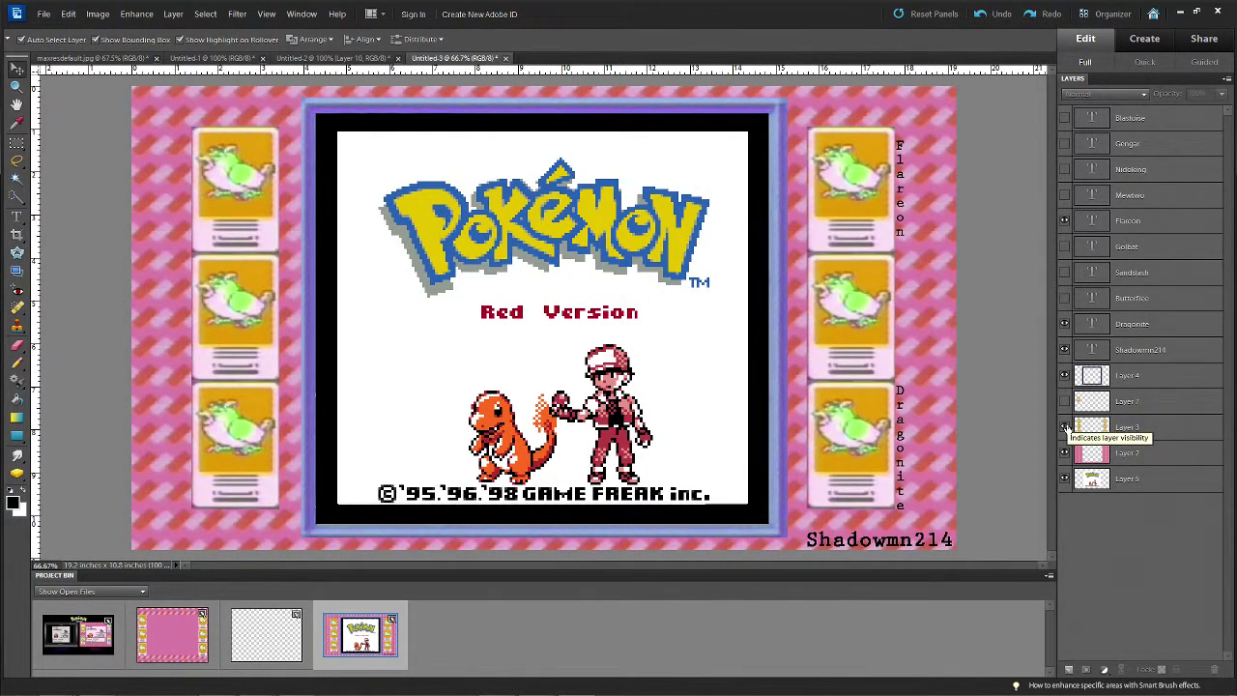
left_click(1065, 401)
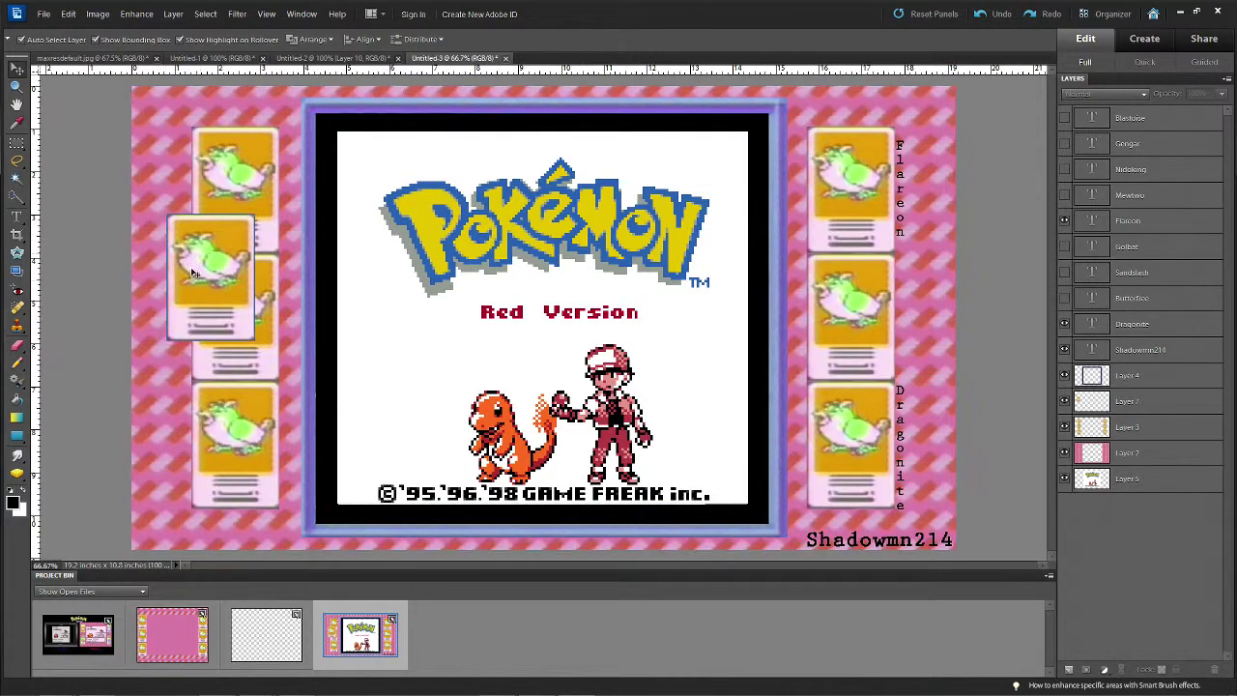
left_click_drag(193, 274, 227, 200)
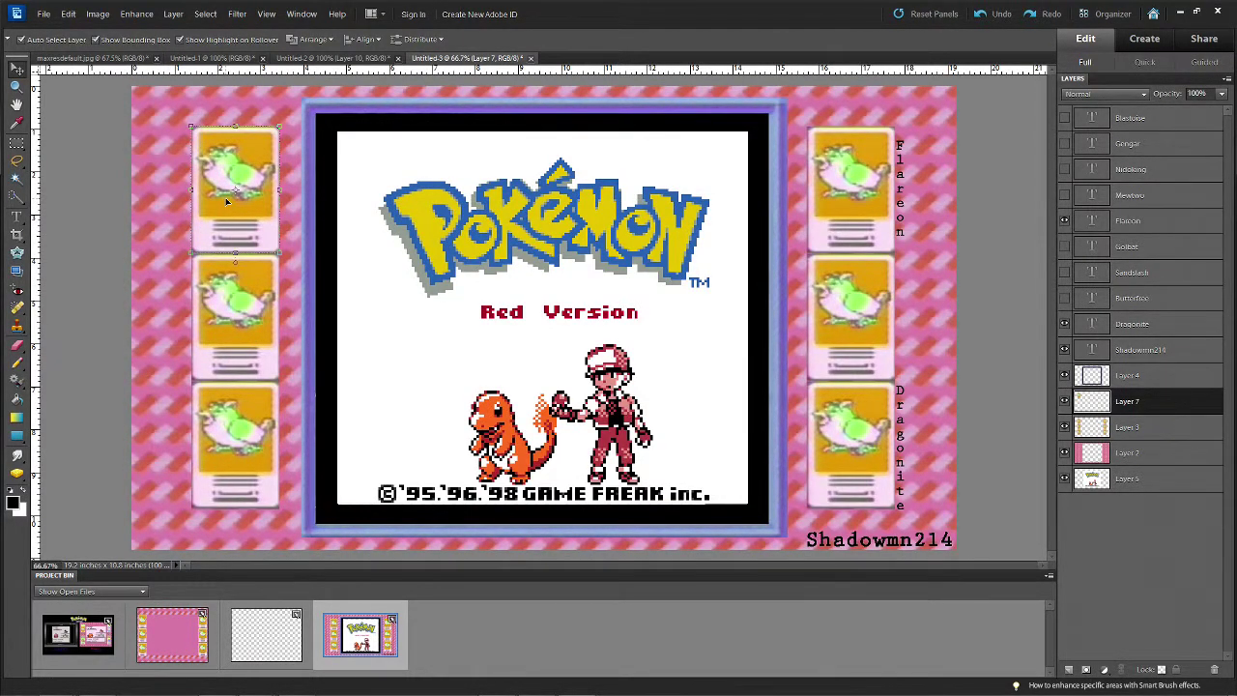
Paste two card copies into the left column's middle and bottom slots, nudging the middle one down
key("ctrl+v")
key("ctrl+v")
key("ctrl+v")
key("ctrl+v")
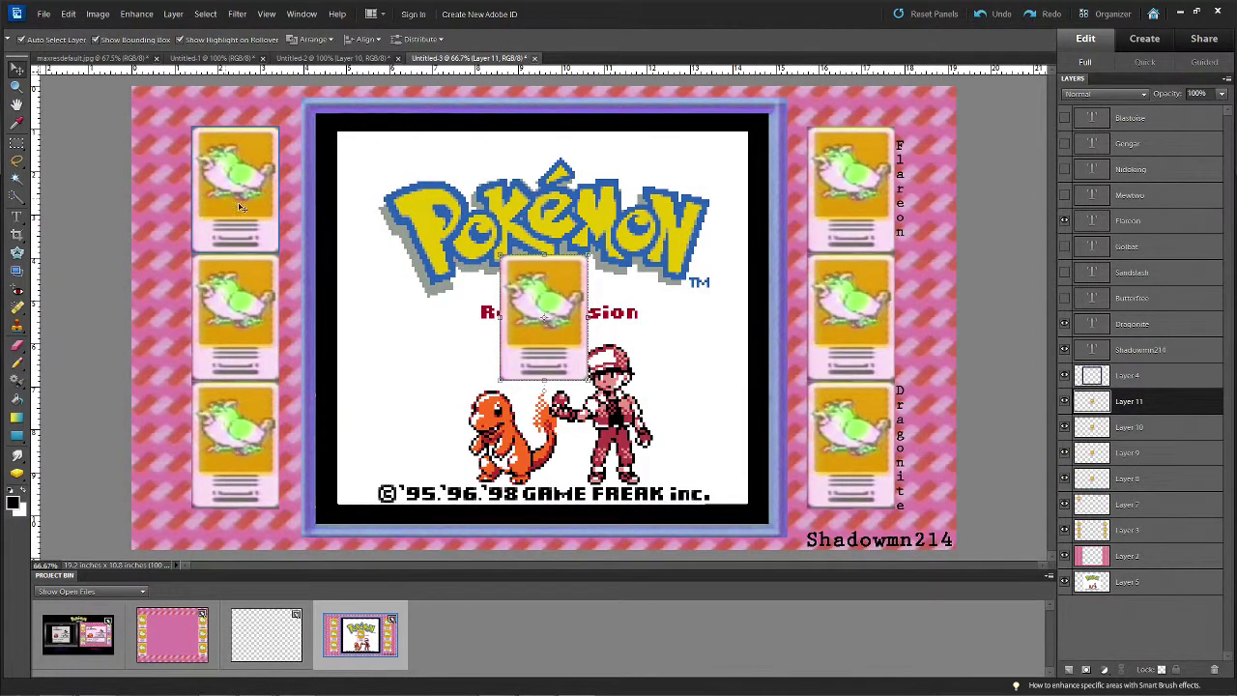
key("ctrl+v")
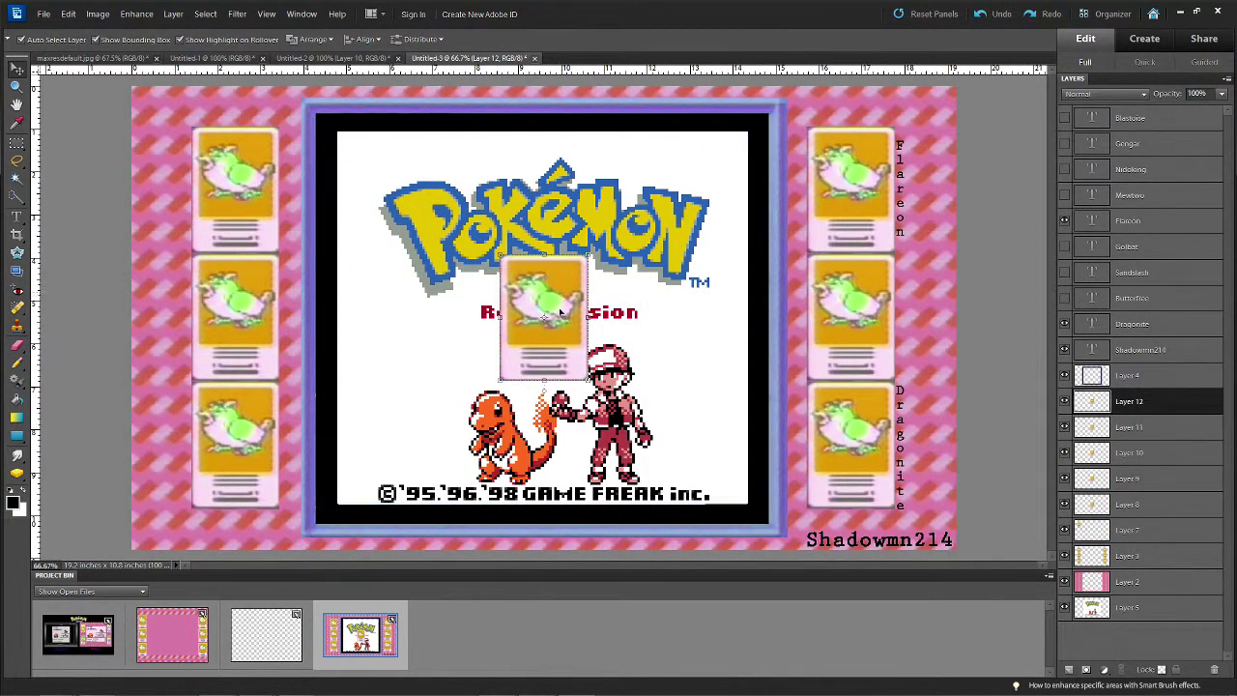
left_click_drag(561, 311, 247, 318)
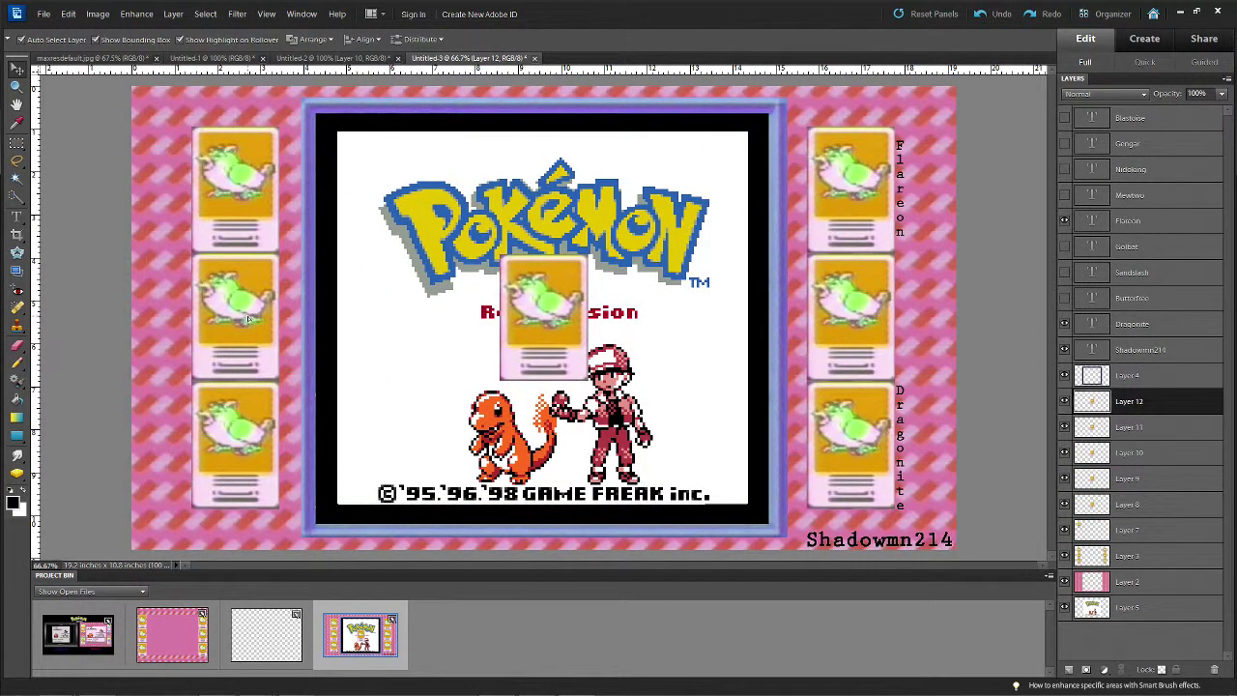
left_click_drag(553, 319, 244, 451)
left_click(241, 353)
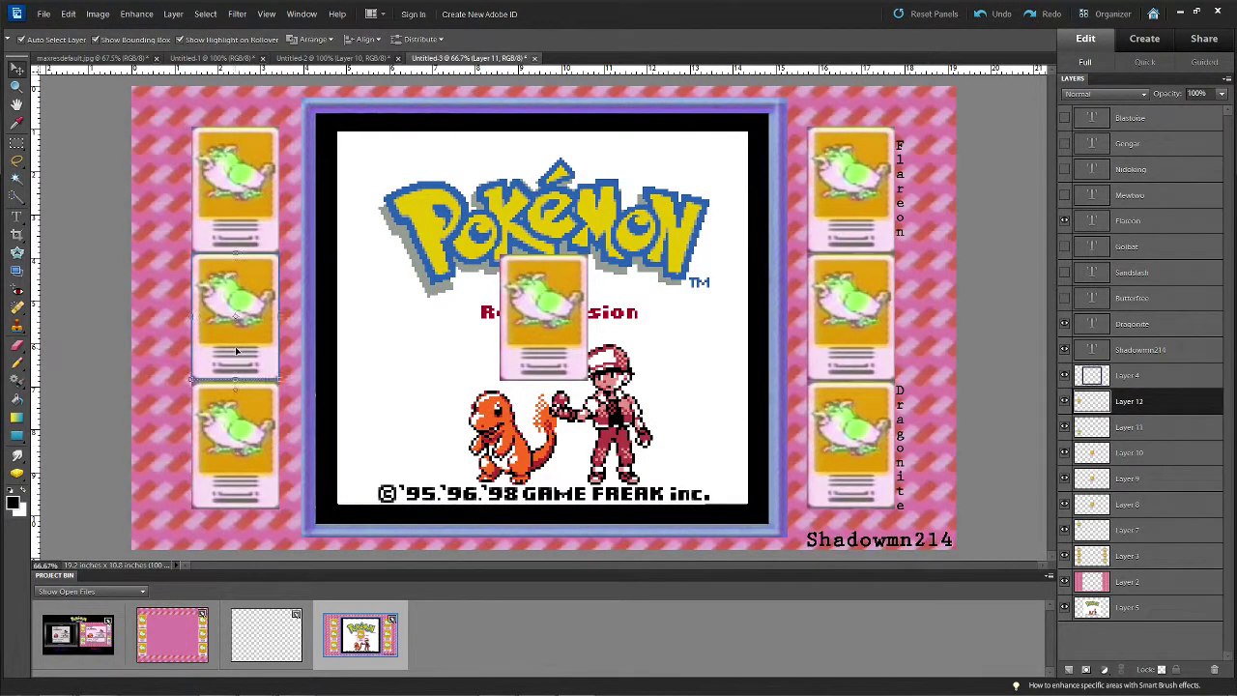
key("Down")
key("Down")
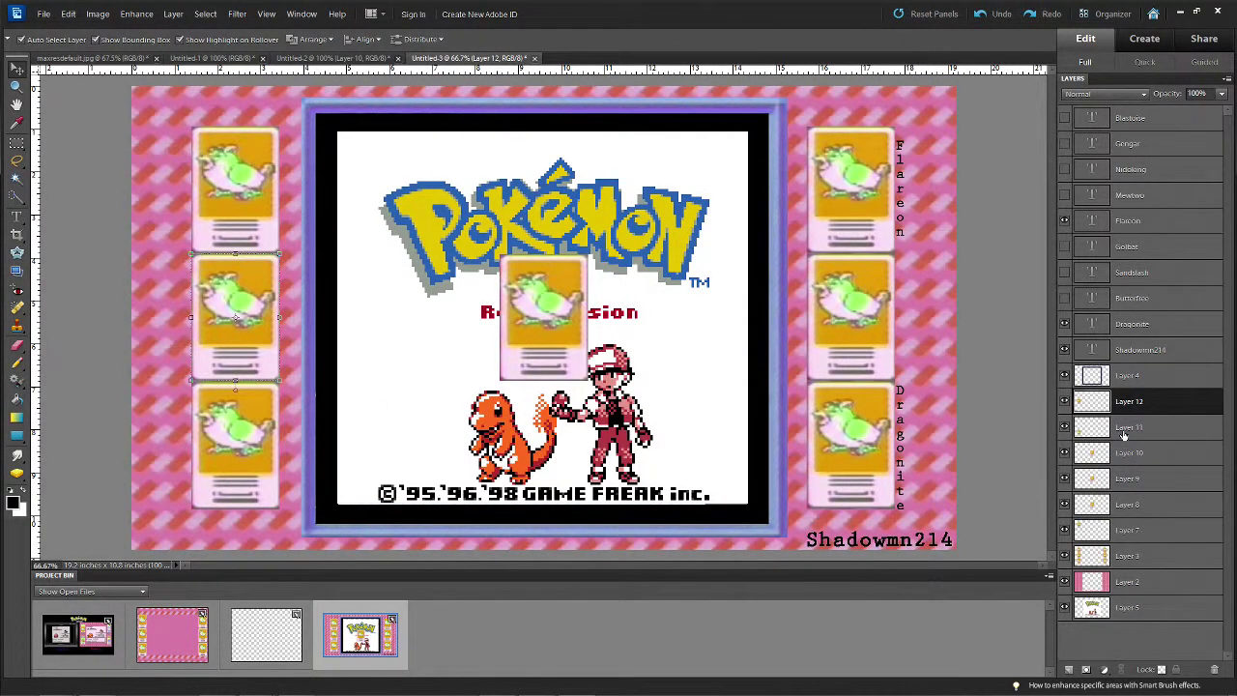
Move Layer 7 just below Layer 11 and place card copies over the top- and middle-right cards
left_click_drag(1124, 520, 1138, 404)
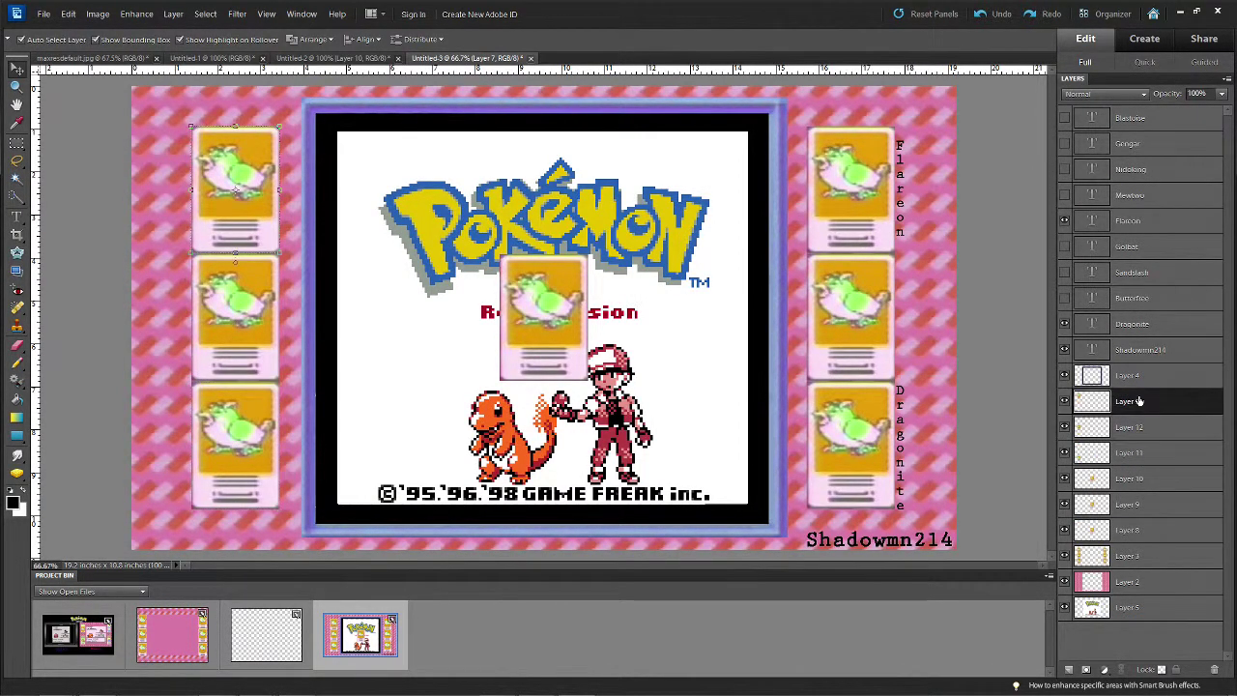
left_click(1134, 480)
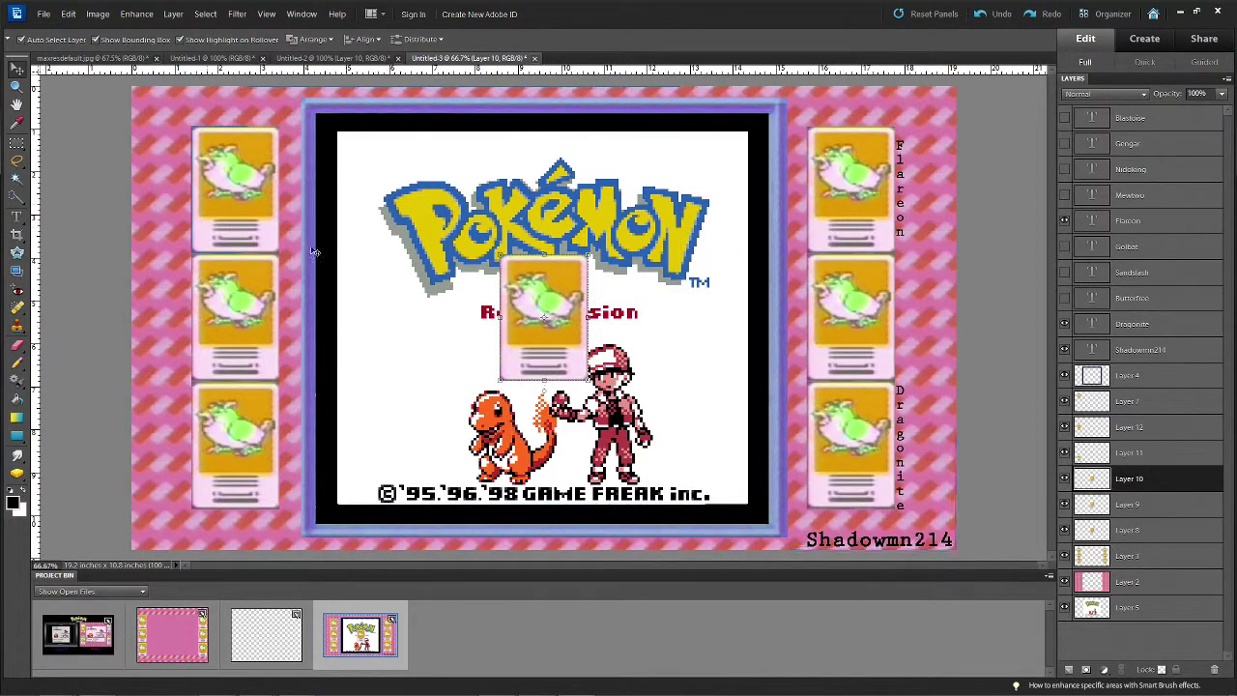
left_click_drag(541, 350, 848, 218)
left_click_drag(537, 340, 852, 334)
Place a card copy over the bottom-right card
left_click_drag(569, 340, 867, 462)
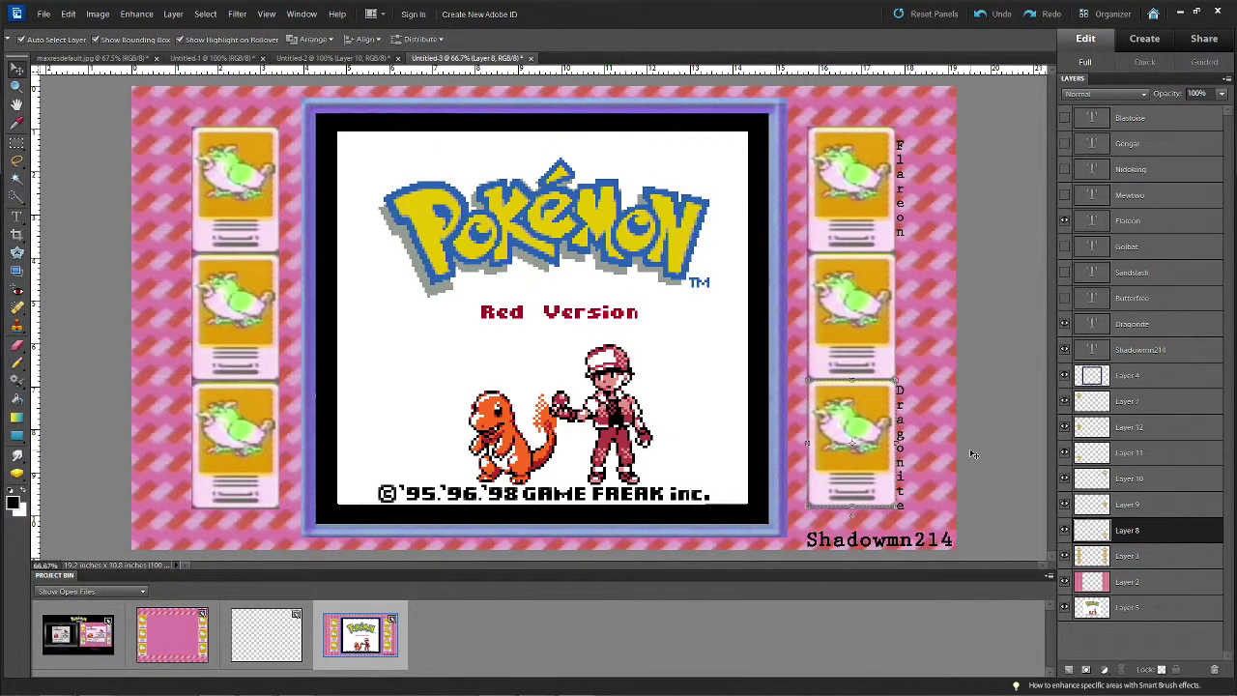
left_click(850, 334)
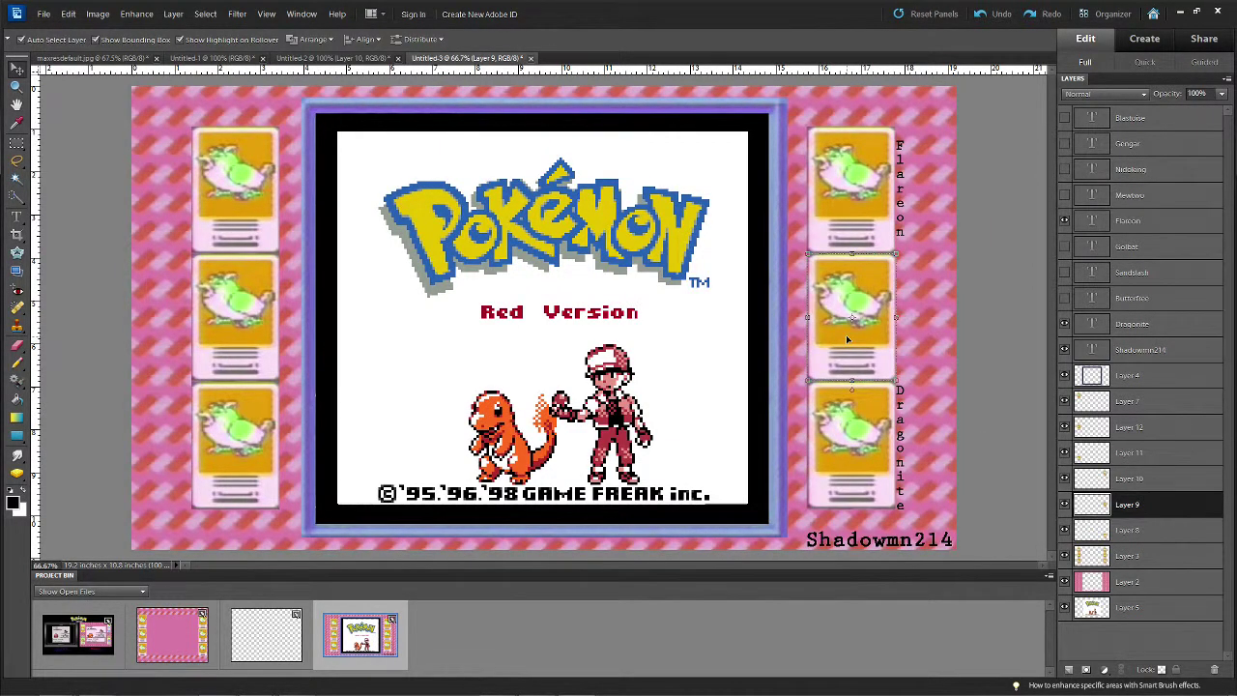
left_click(995, 324)
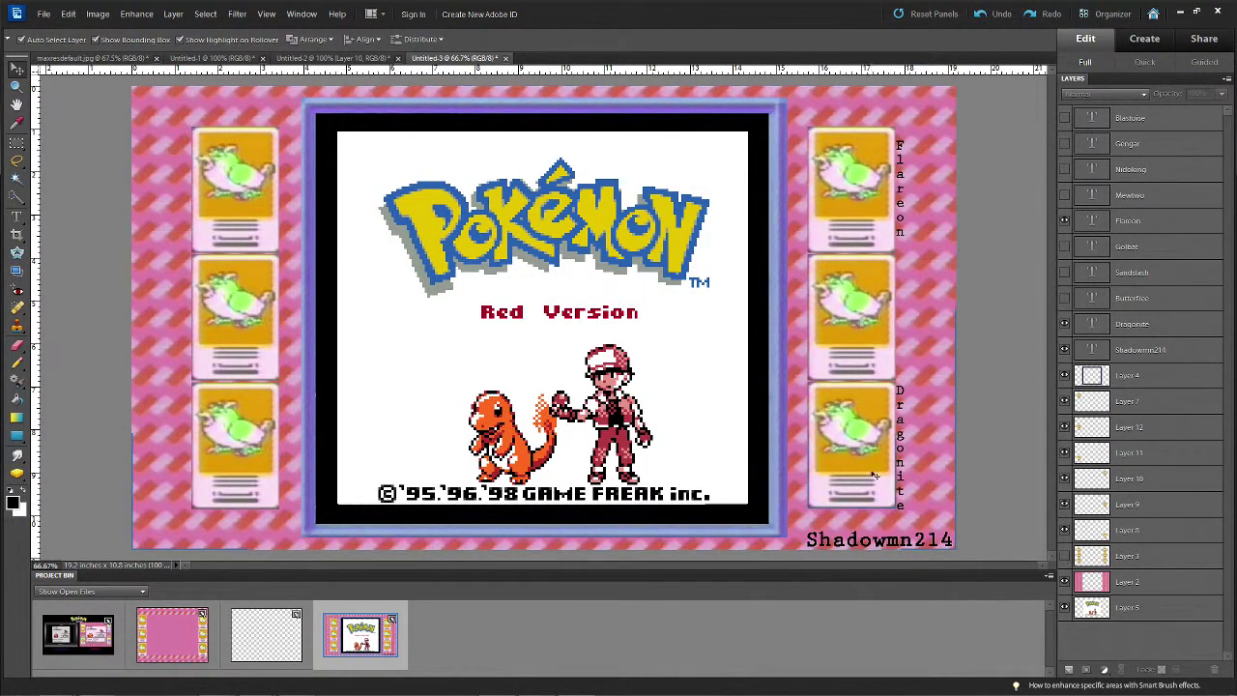
Check the right-column card layers 8, 9 and 10, then delete Layer 3
left_click(851, 426)
left_click(865, 325)
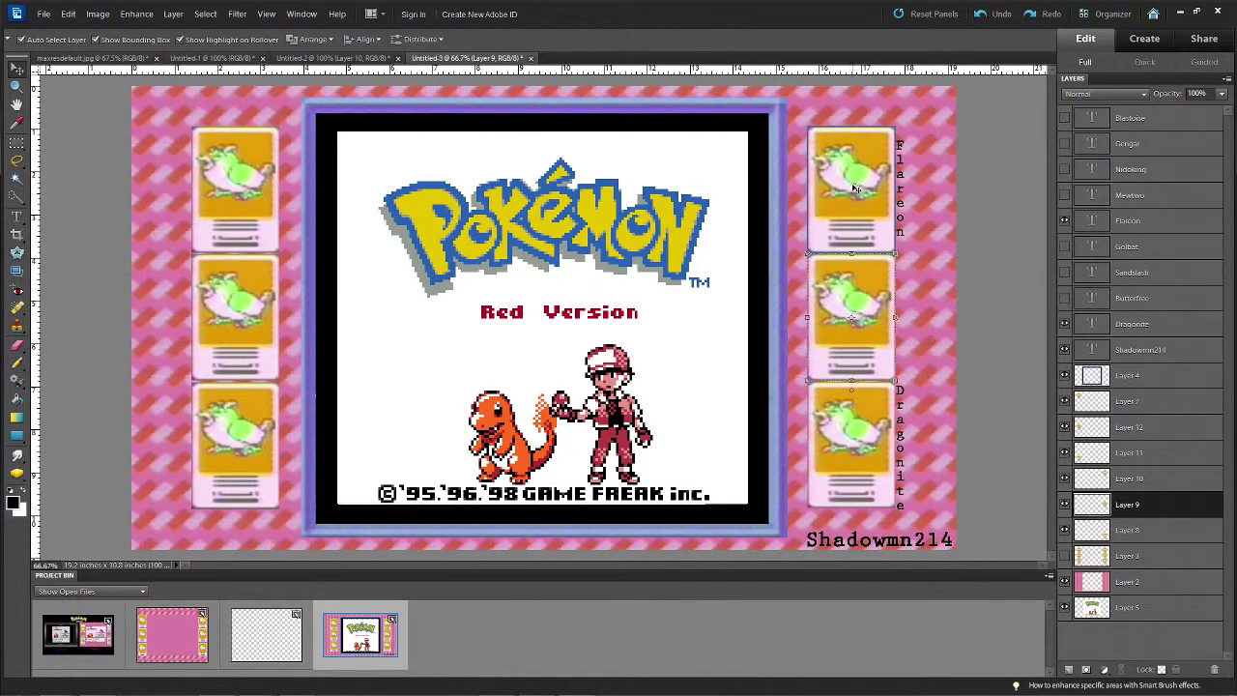
left_click(853, 189)
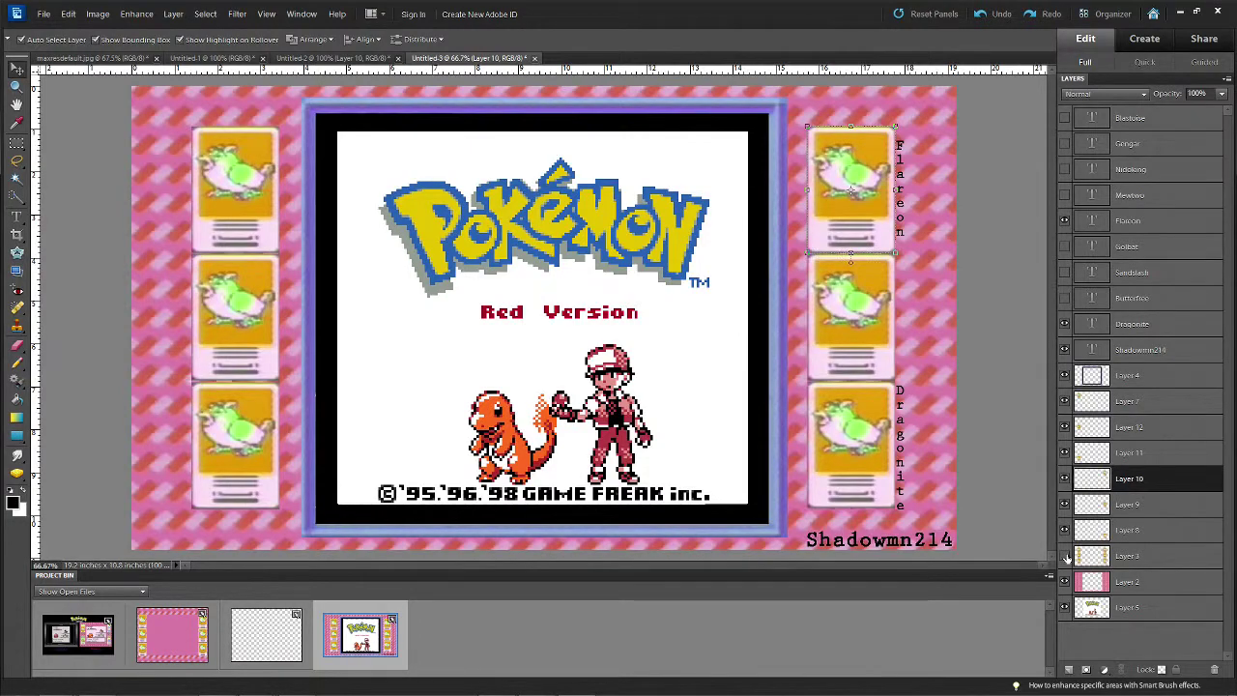
left_click(980, 392)
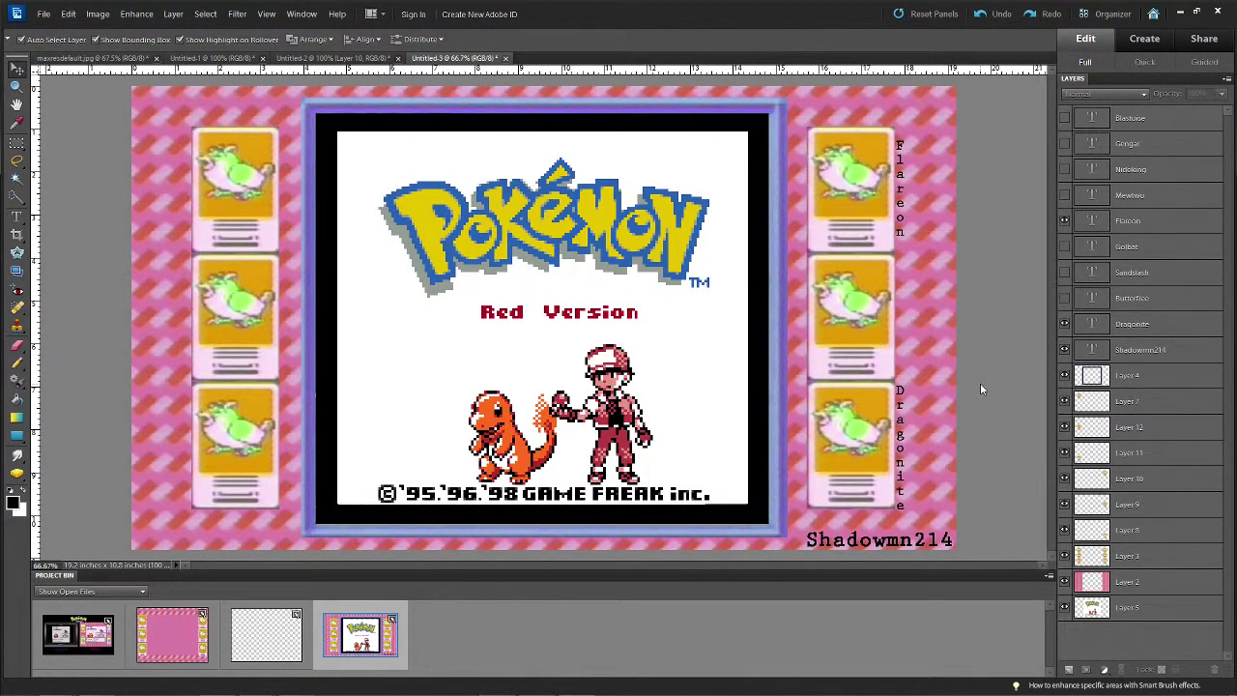
left_click_drag(1104, 564, 1216, 669)
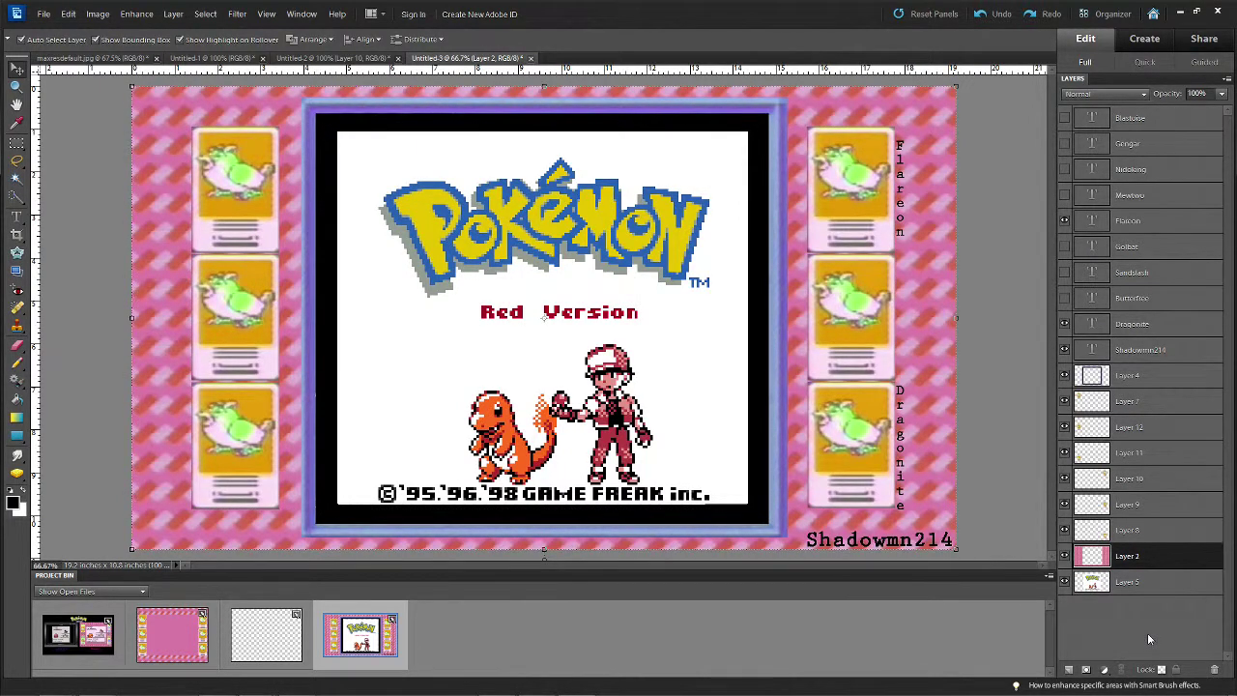
Zoom to 200% and hide the title-screen image on Layer 5
left_click(1128, 404)
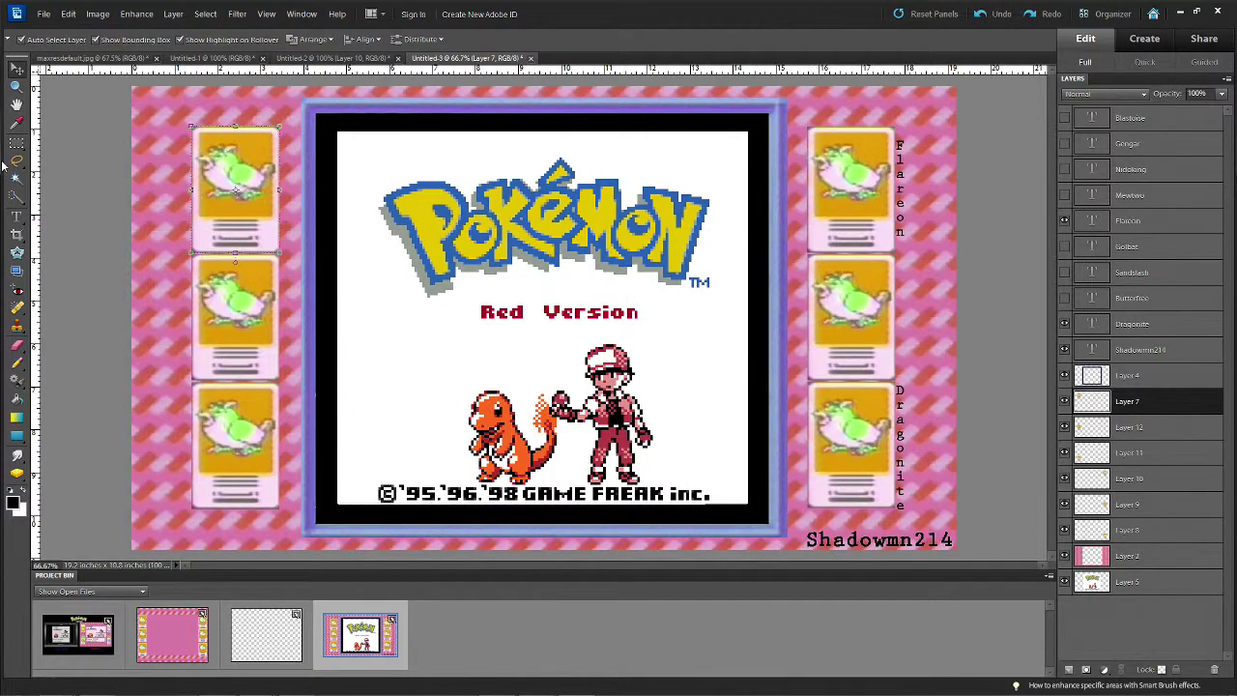
key("ctrl+equal")
key("ctrl+equal")
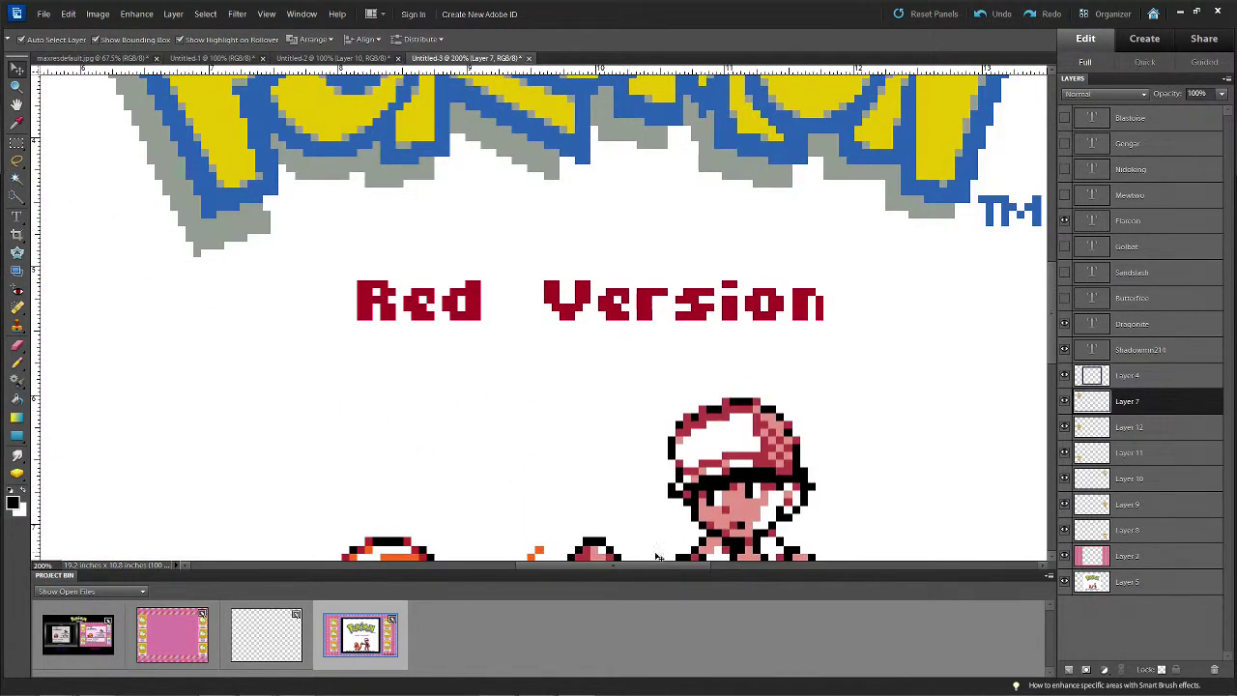
left_click(1064, 581)
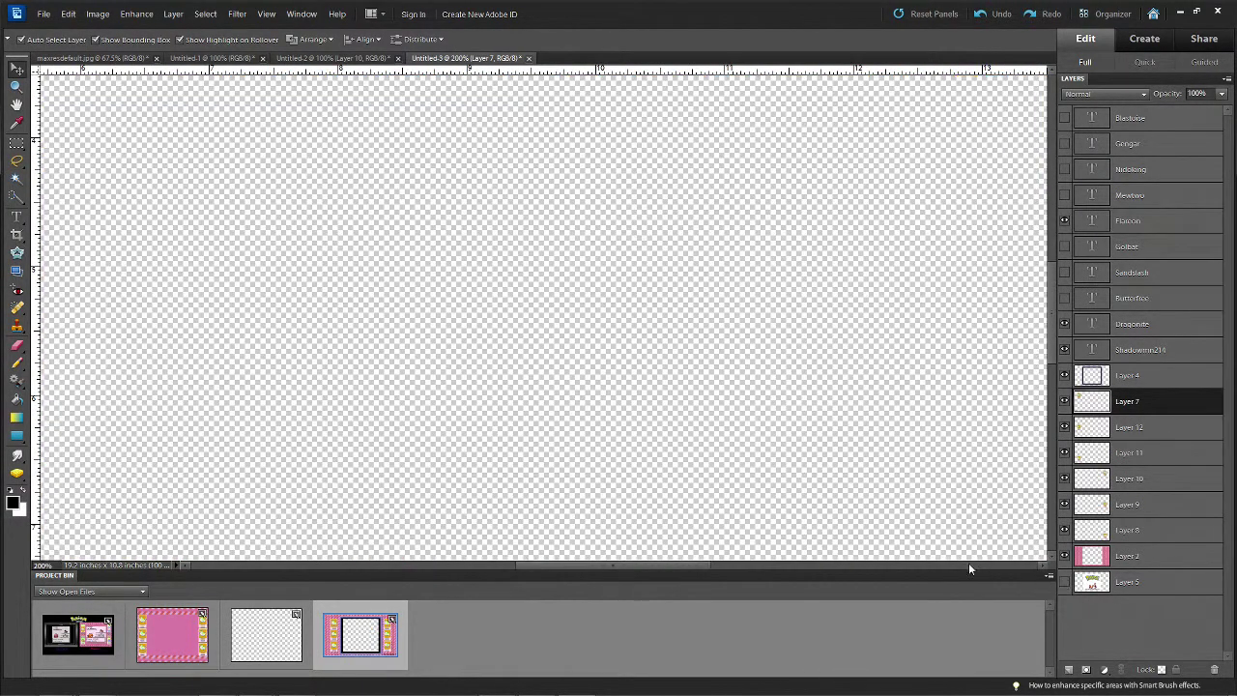
left_click_drag(666, 570, 488, 563)
scroll(611, 351, "up", 6)
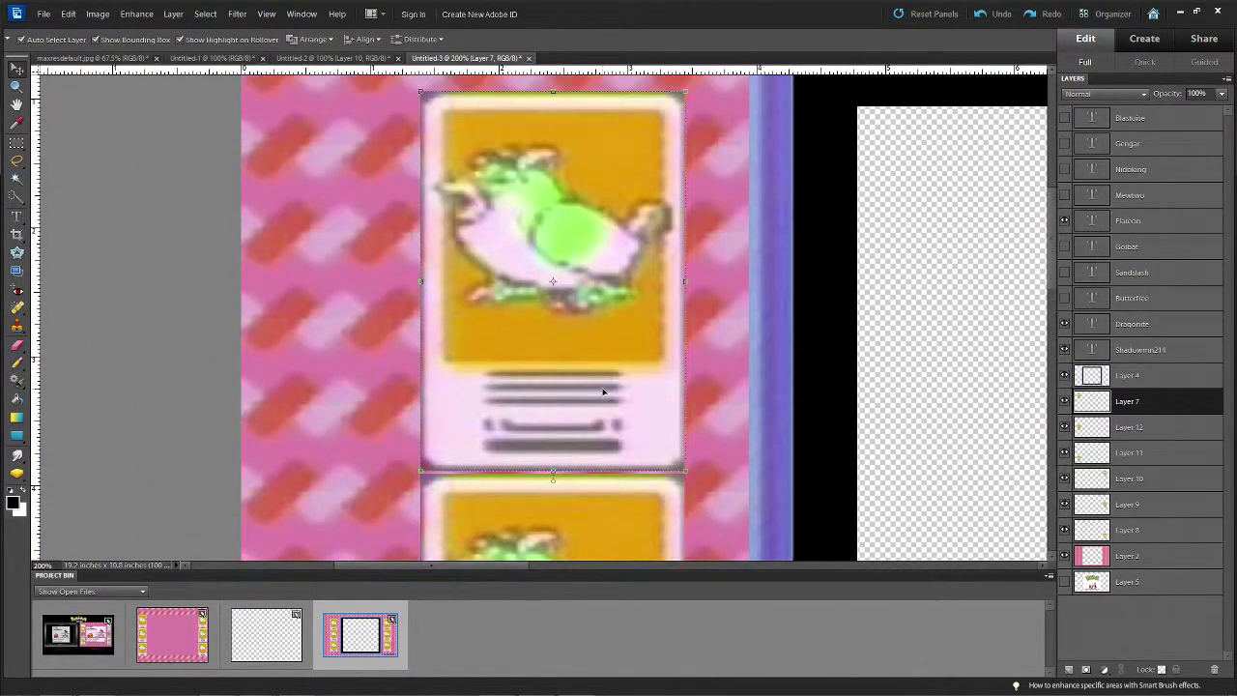
scroll(628, 385, "down", 1)
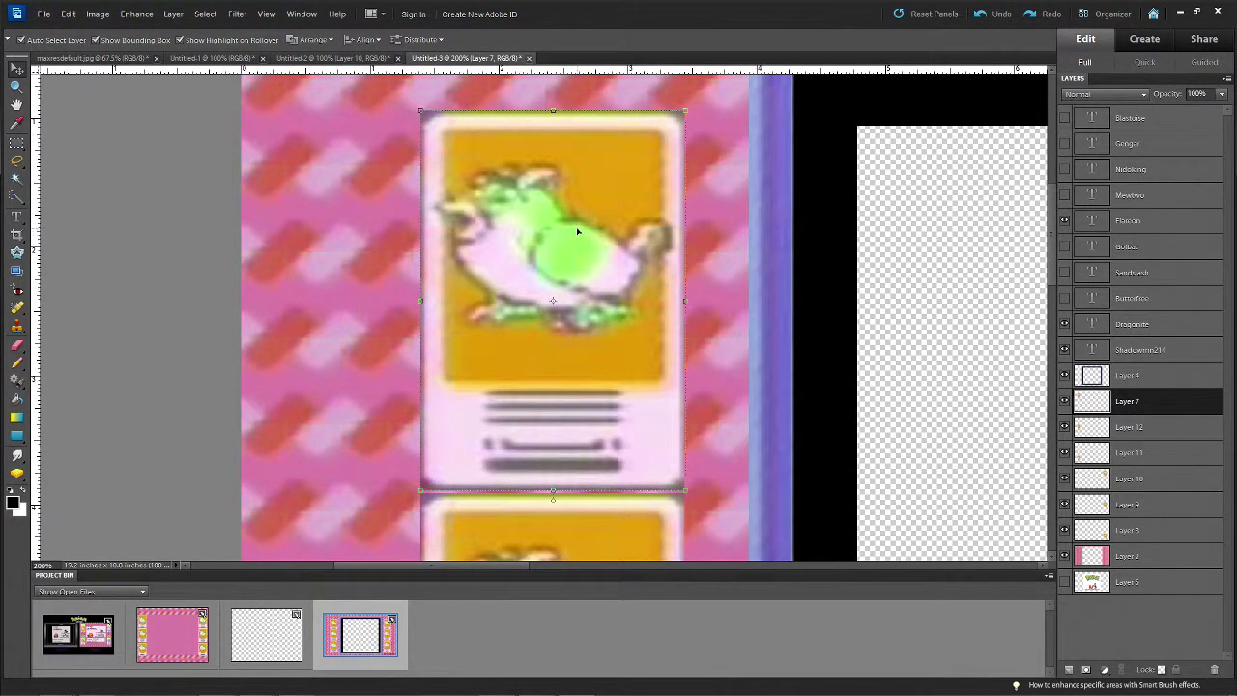
scroll(1093, 170, "up", 1)
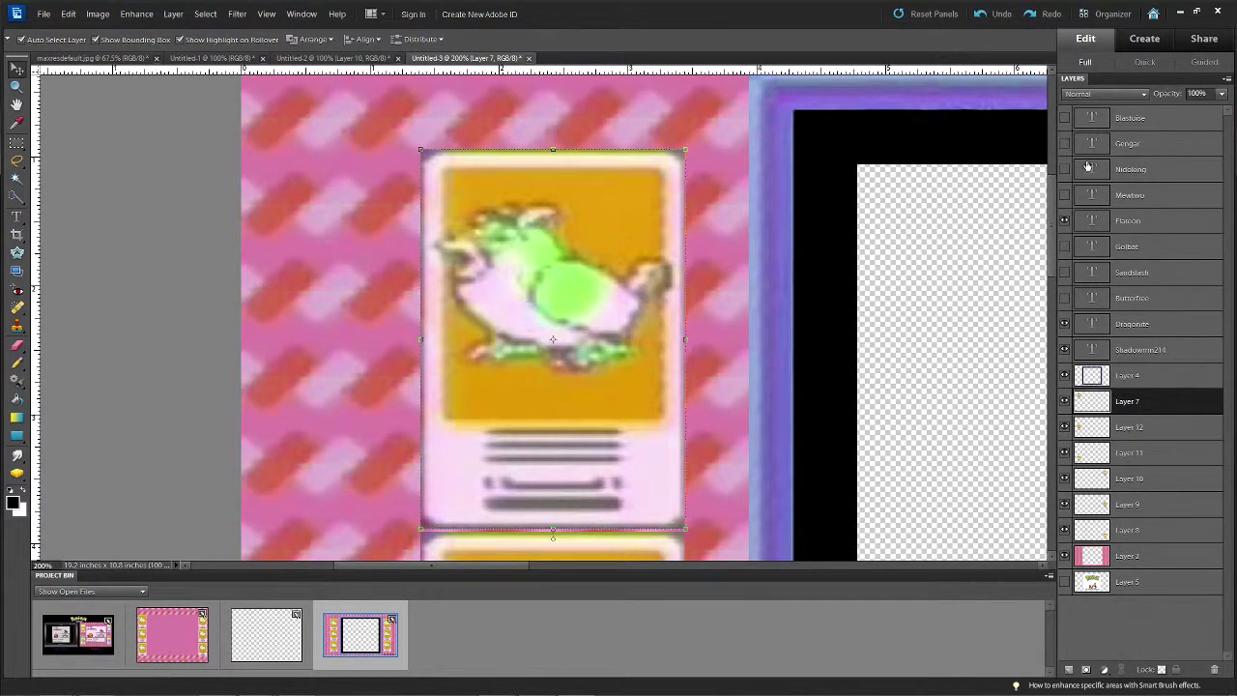
Show the vertical Blastoise label beside the top-left card and nudge it slightly upward
left_click(1064, 117)
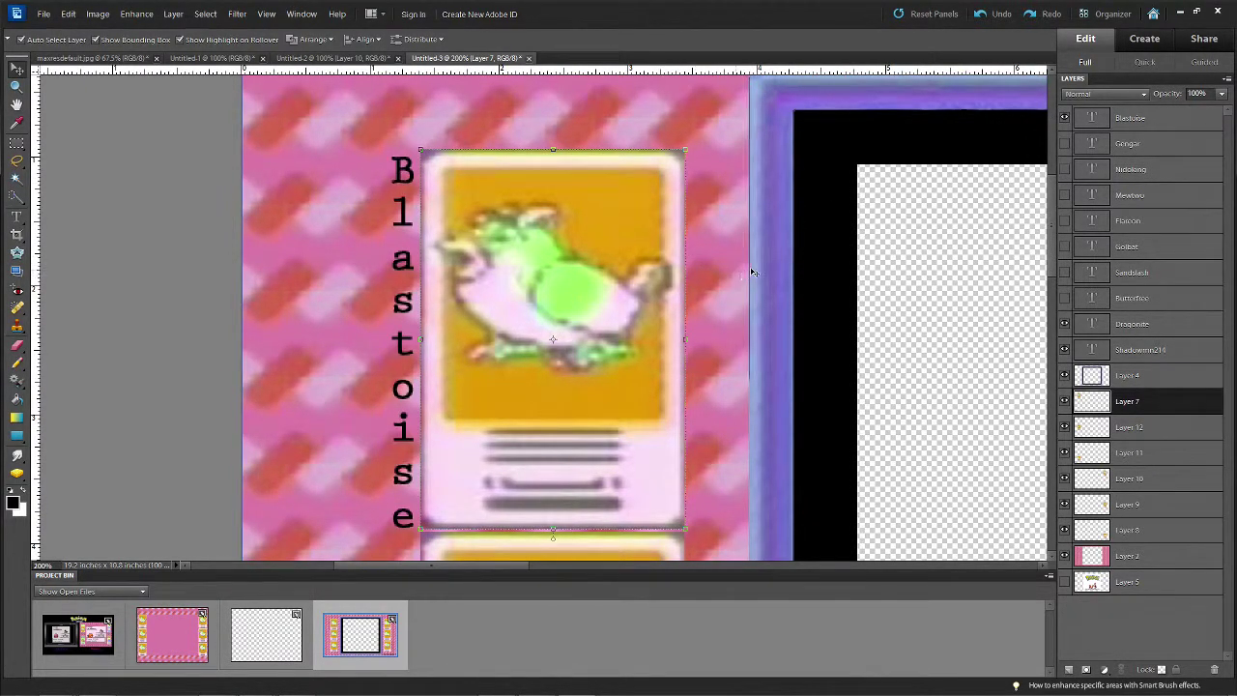
left_click(407, 259)
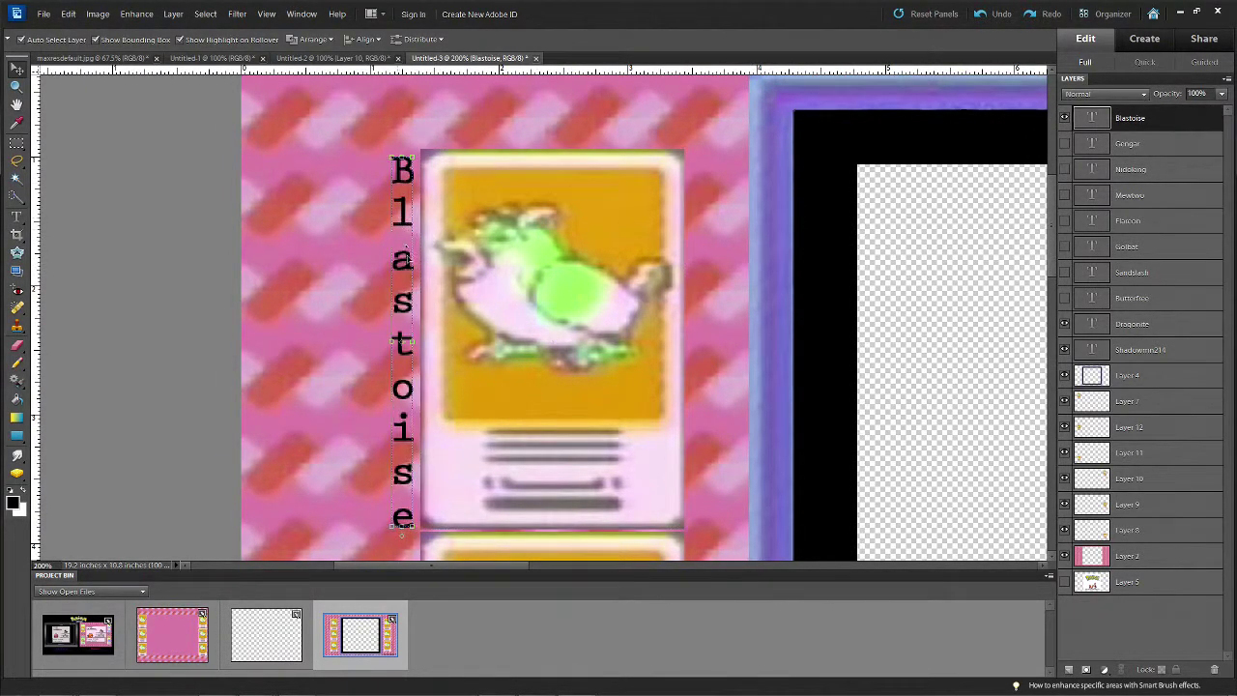
left_click_drag(394, 326, 395, 323)
left_click(496, 306)
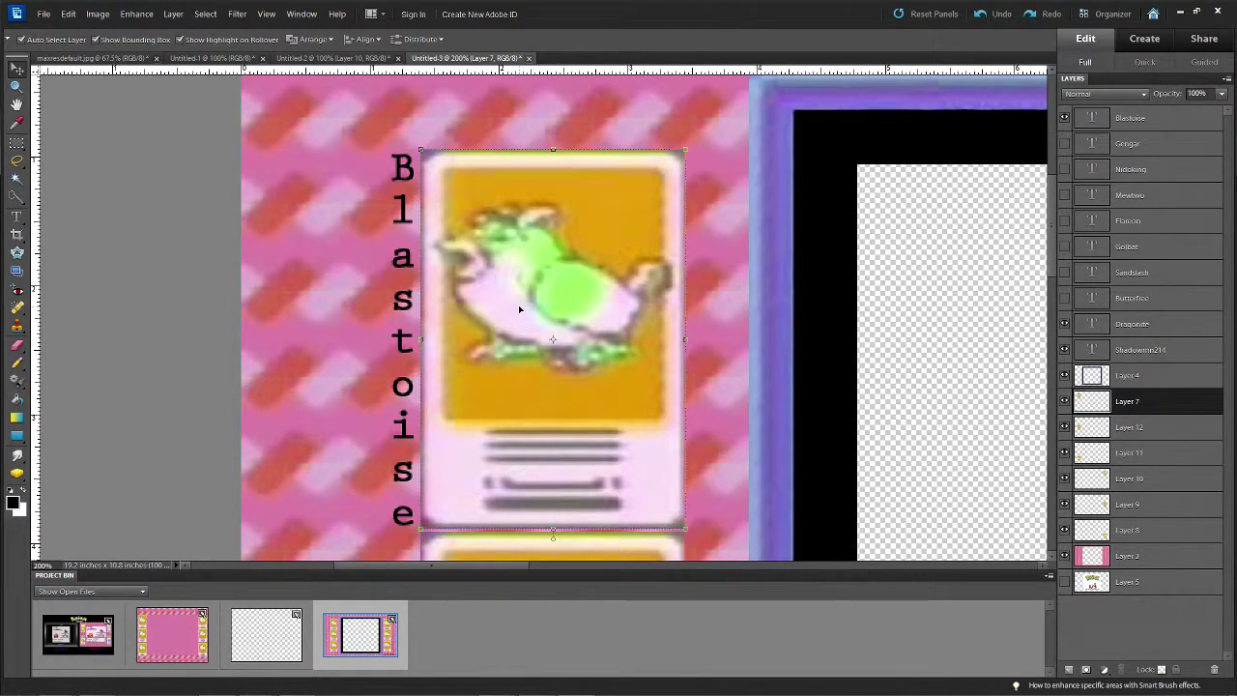
scroll(519, 305, "down", 2)
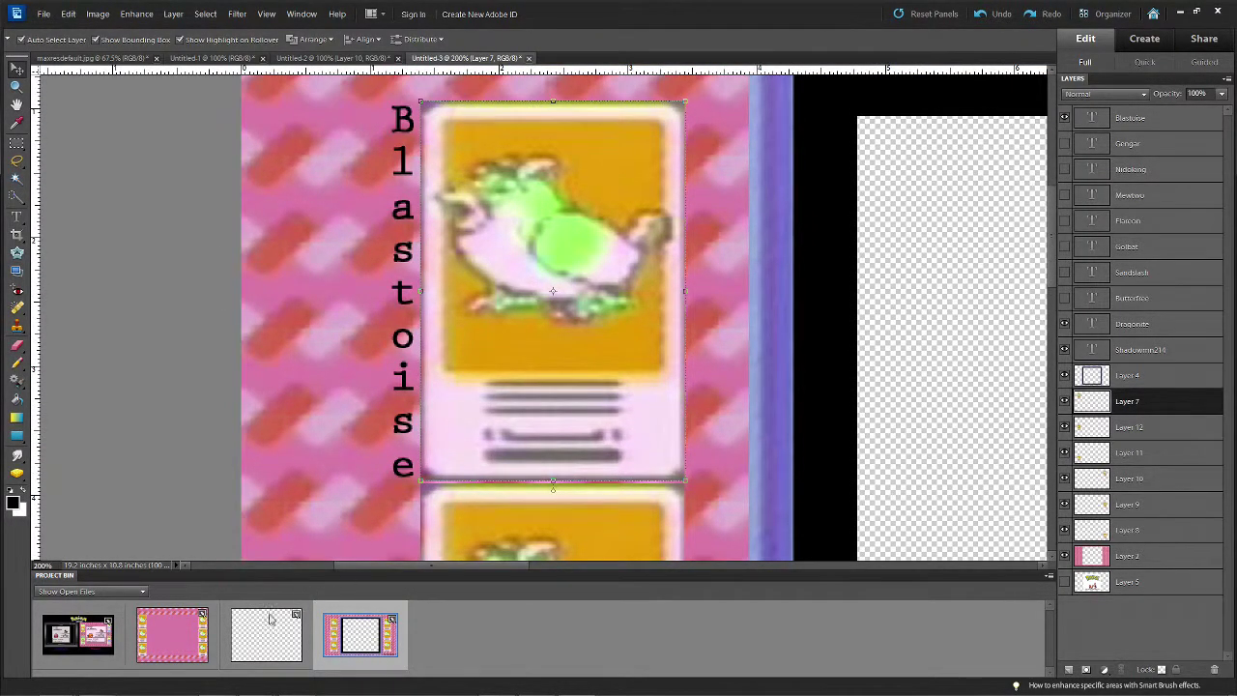
key("super")
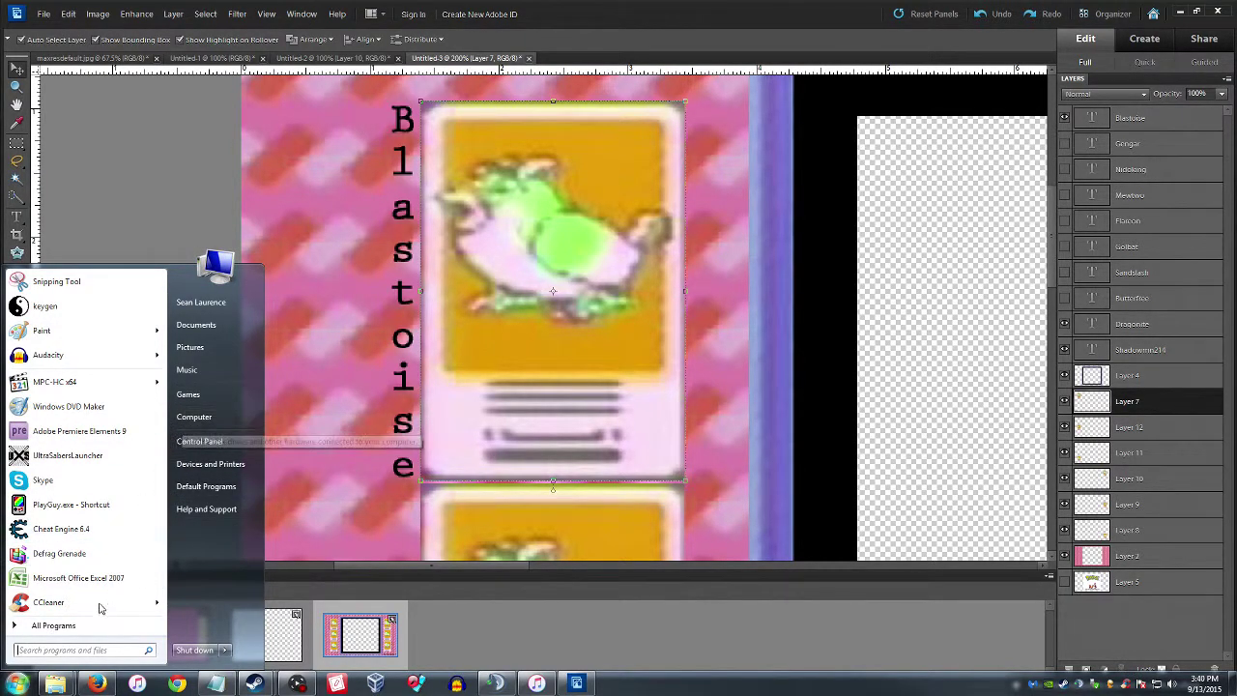
Select sprites Spr_1y_094 through Spr_2s_149 in Downloads and drag them into Photoshop Elements
left_click(215, 333)
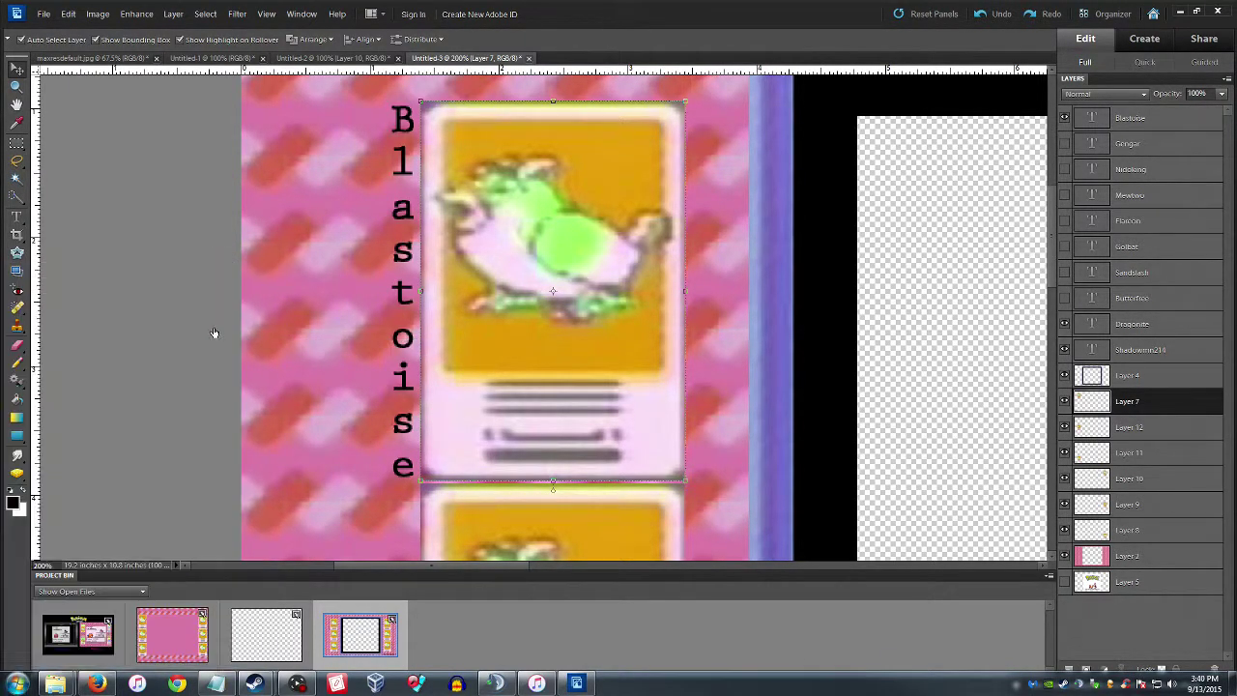
left_click(564, 248)
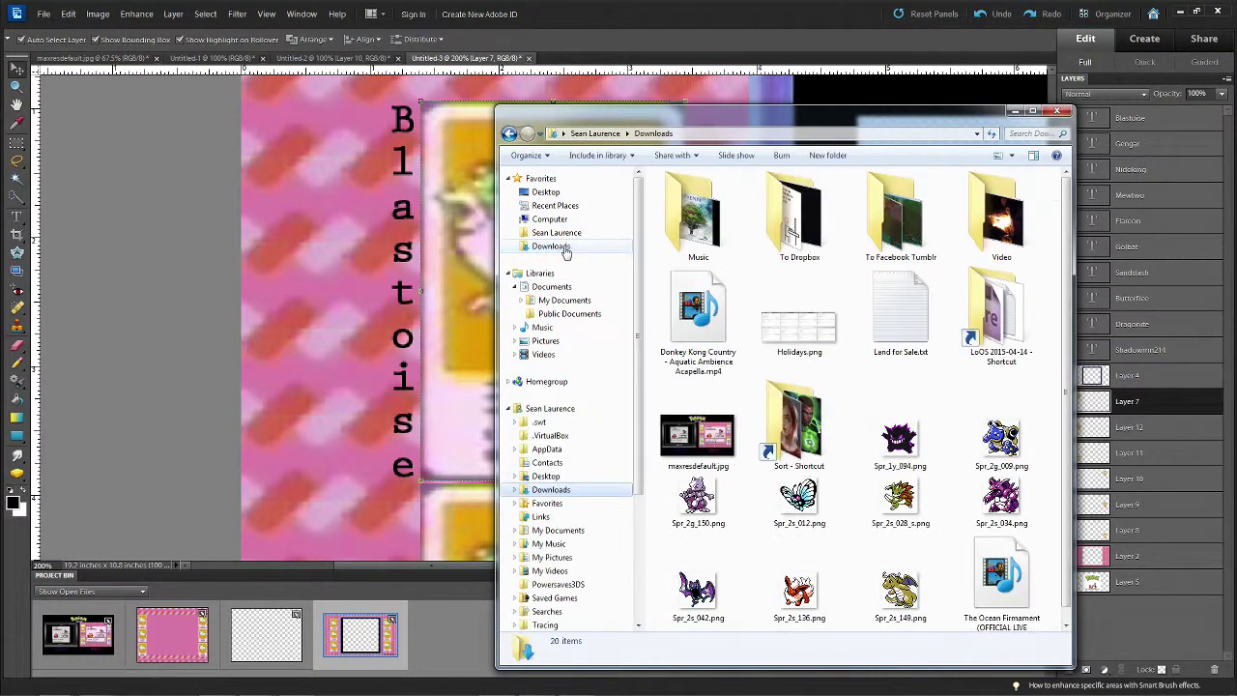
scroll(904, 415, "down", 3)
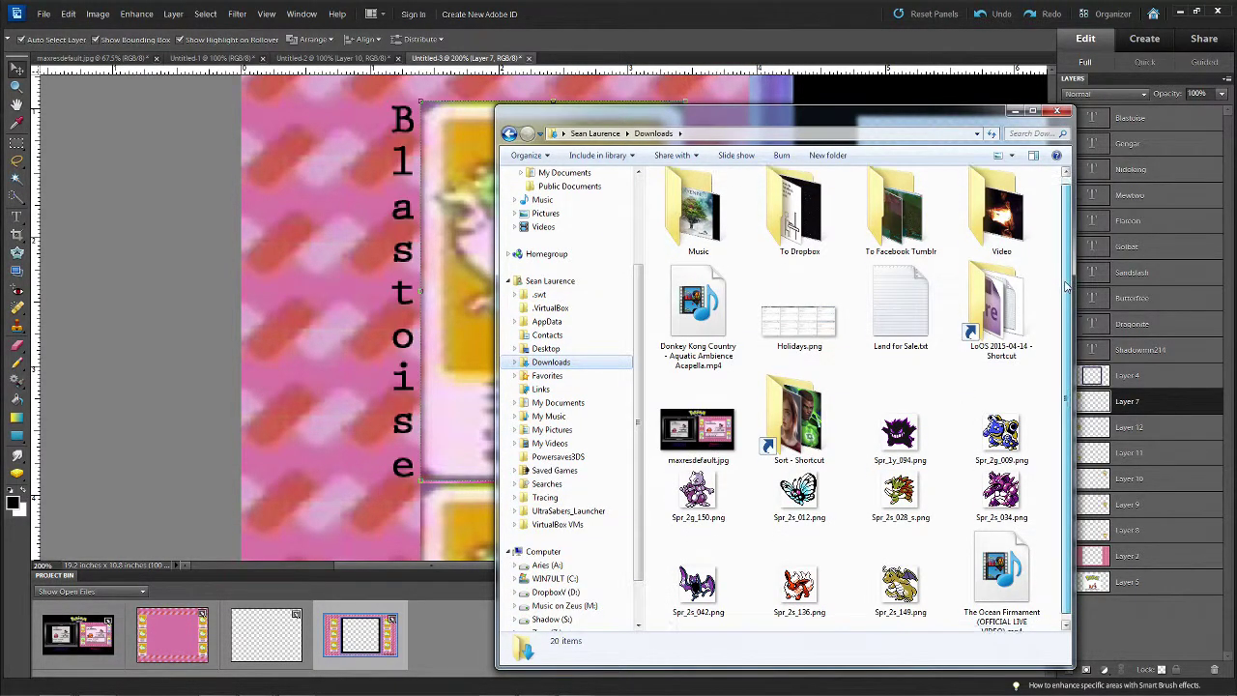
scroll(1067, 286, "down", 1)
left_click(900, 425)
left_click(900, 580, "shift")
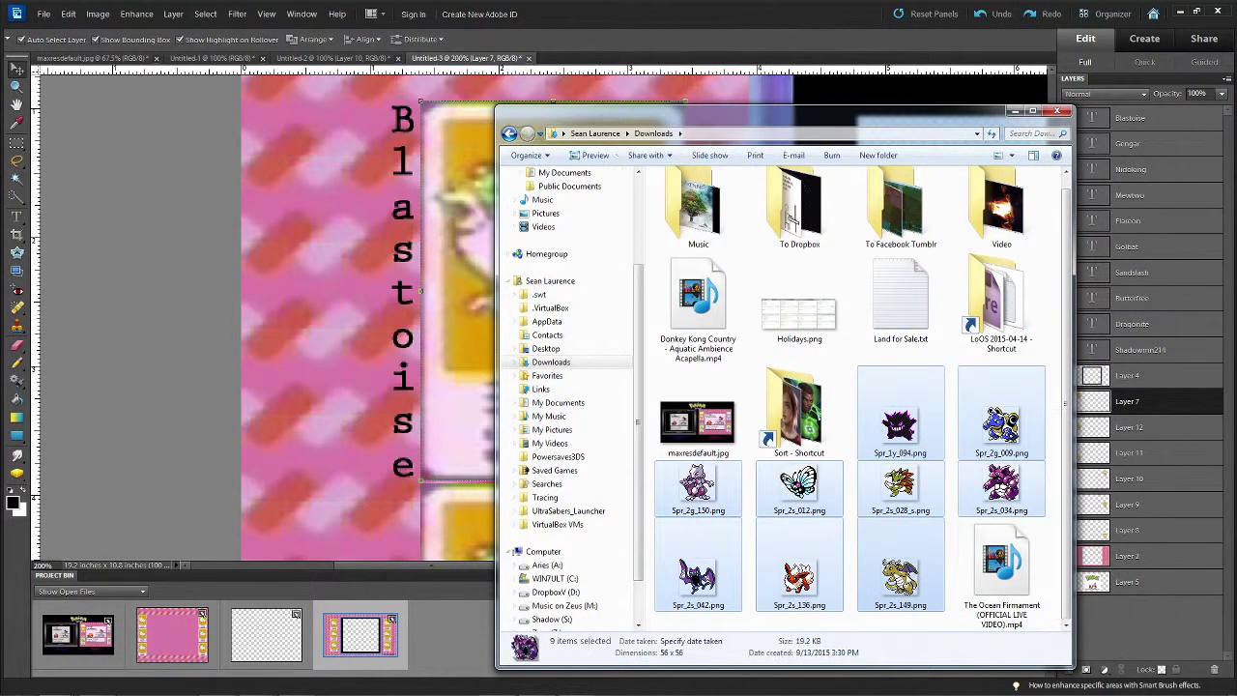
left_click_drag(900, 570, 546, 348)
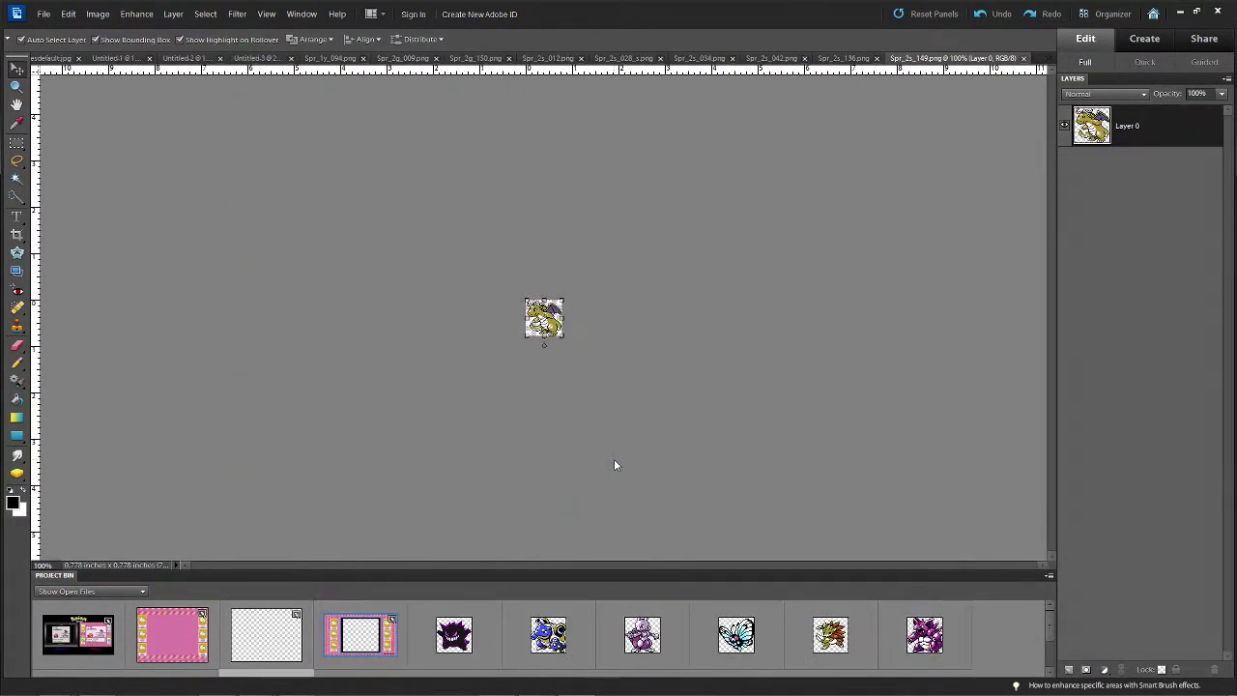
Clear the Dragonite sprite, then close Untitled-2 and maxresdefault.jpg without saving
key("Delete")
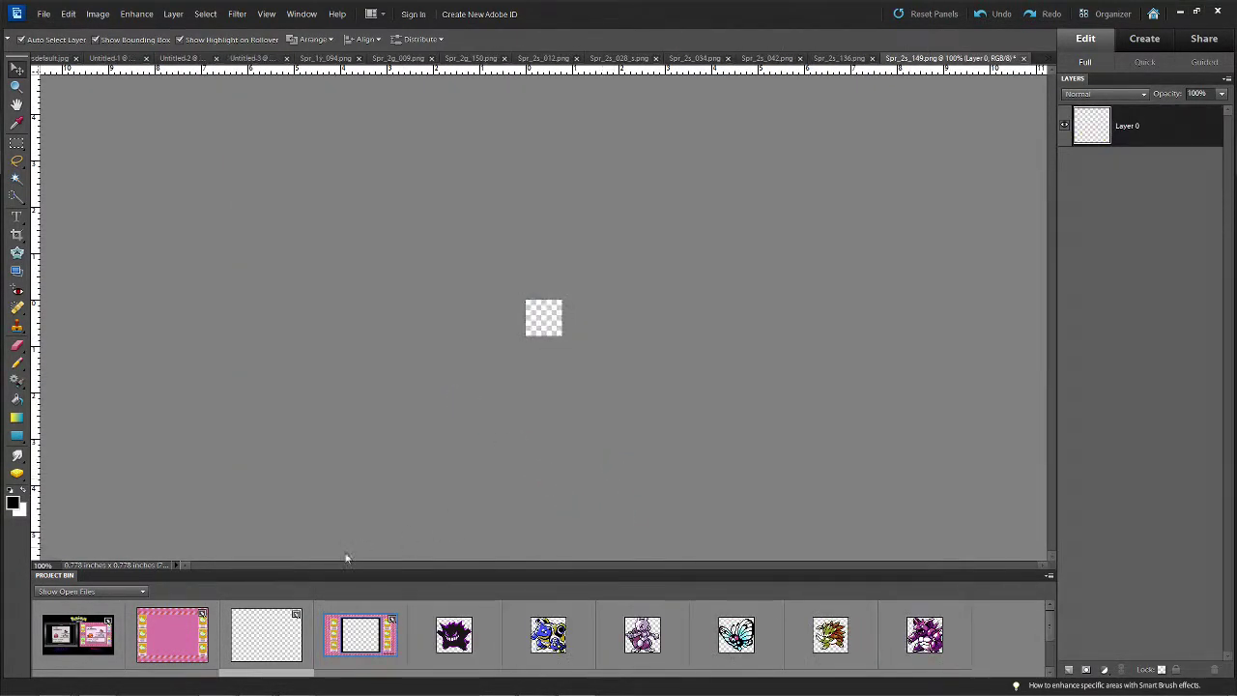
left_click(254, 630)
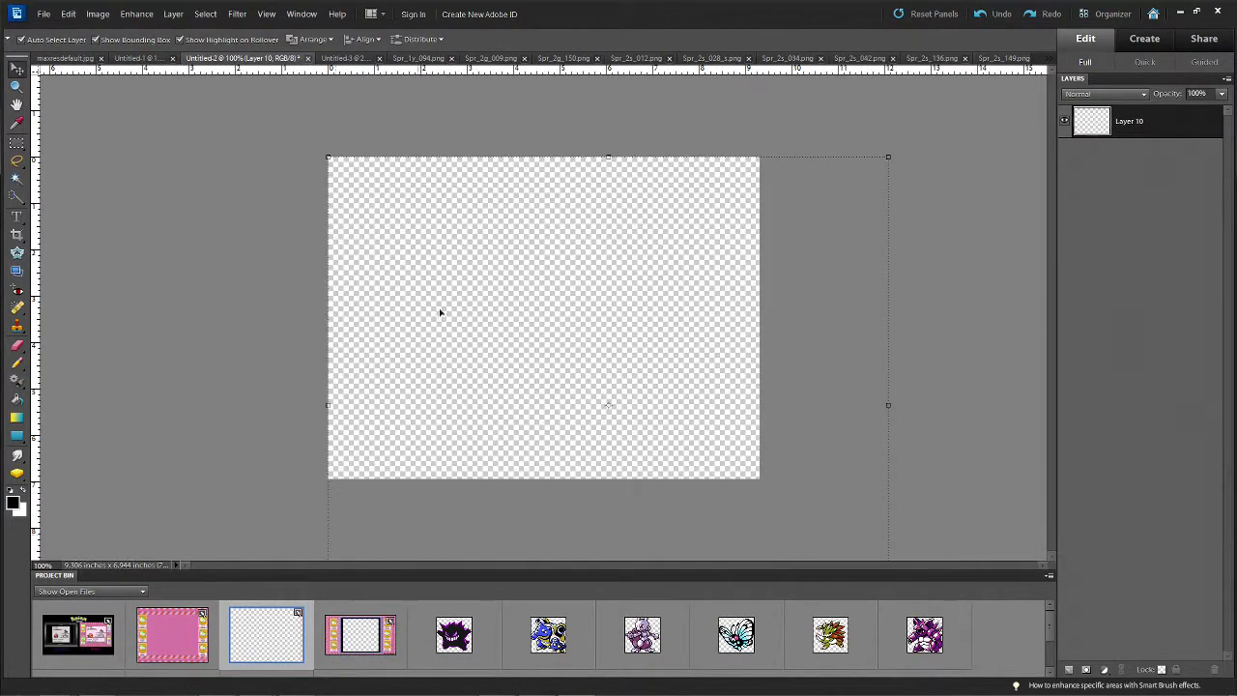
left_click(307, 58)
left_click(612, 267)
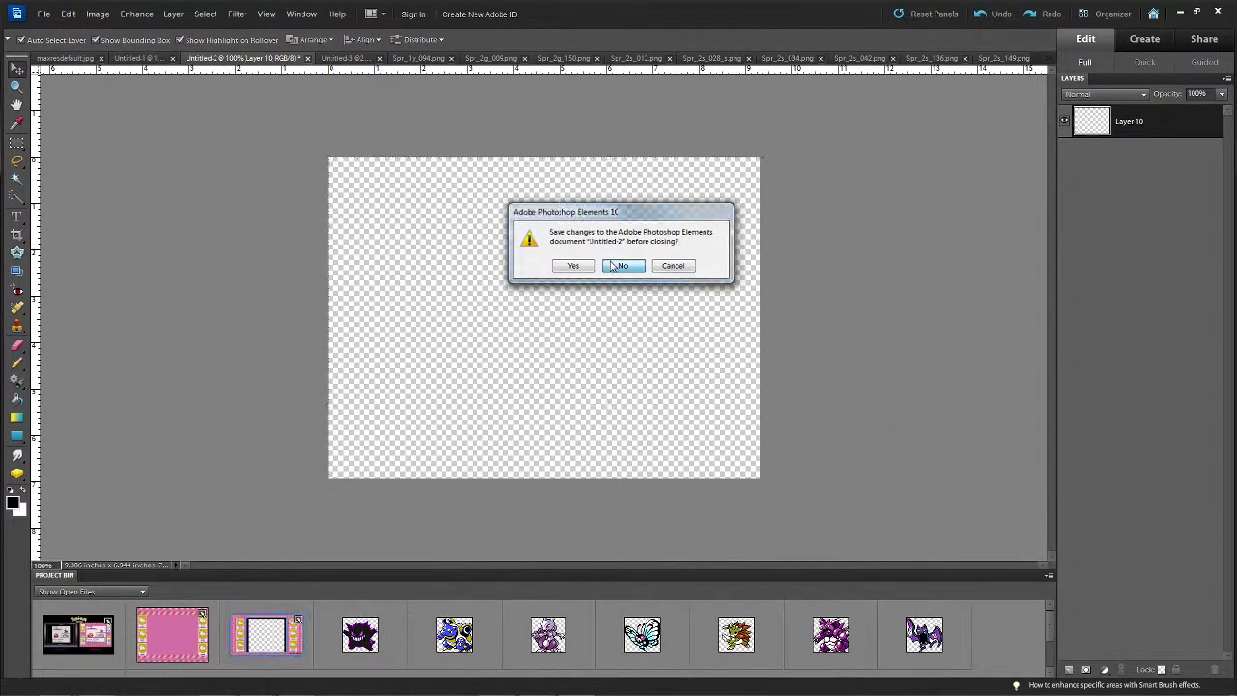
left_click(85, 60)
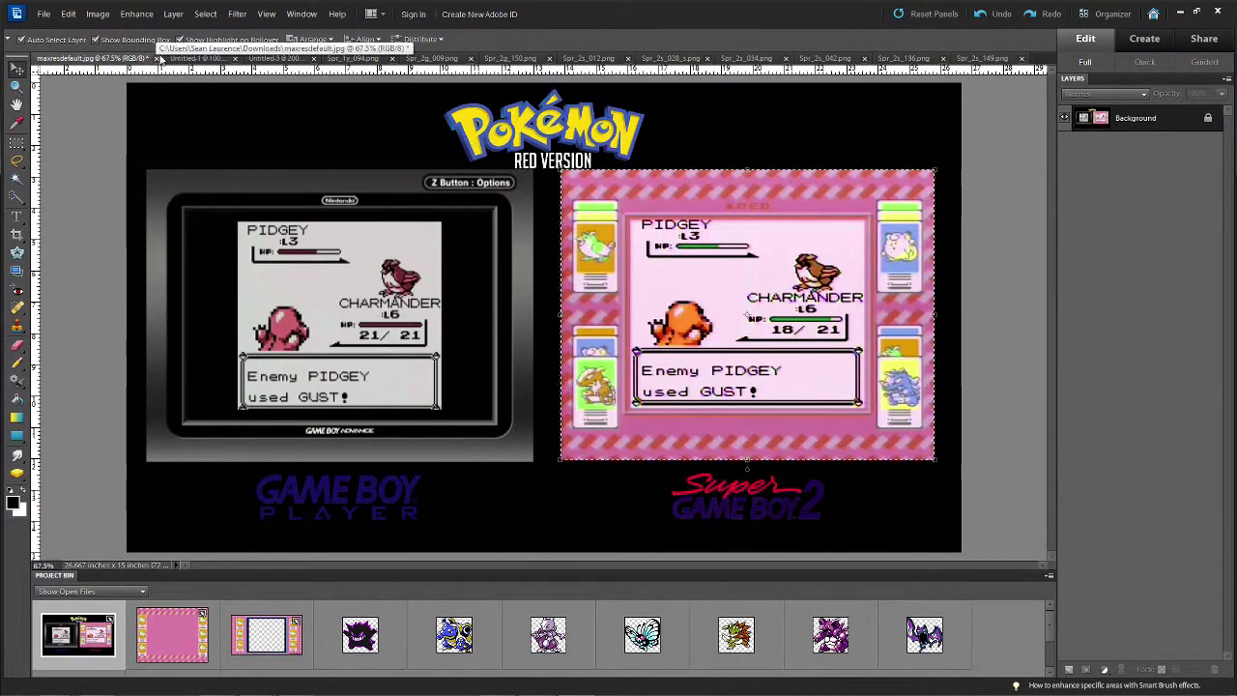
left_click(156, 58)
left_click(624, 272)
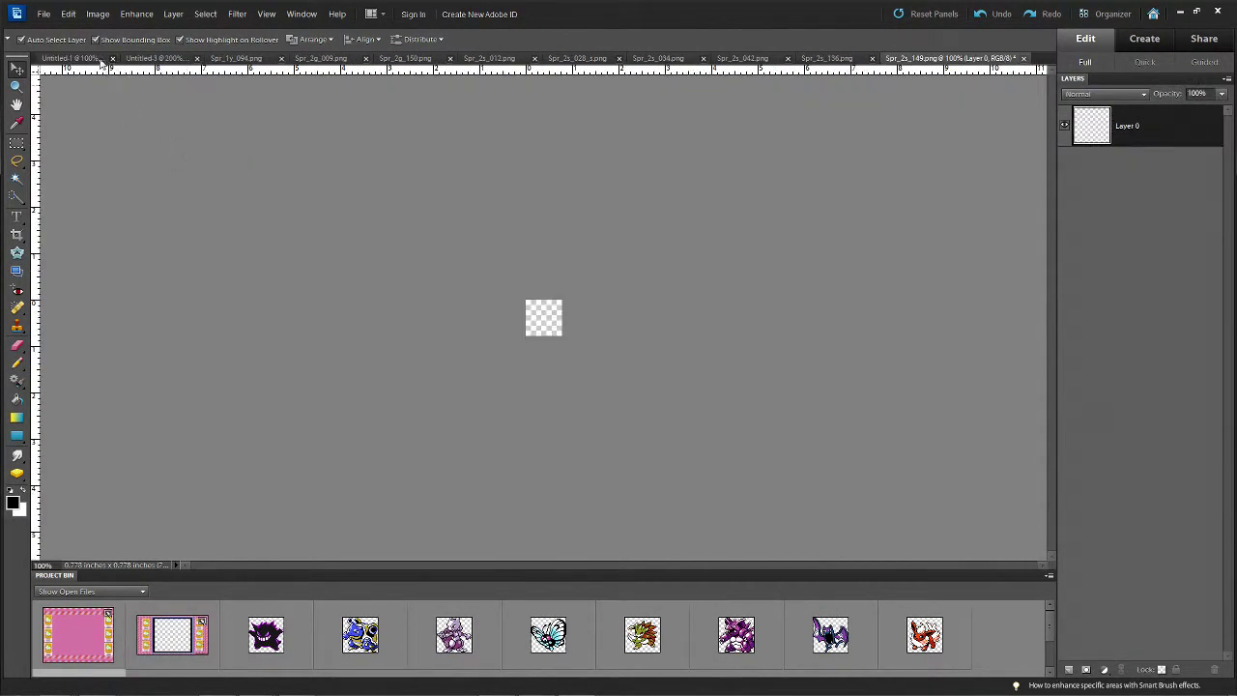
Close Untitled-1 without saving and start saving Untitled-3 under a new name
left_click(113, 58)
left_click(624, 267)
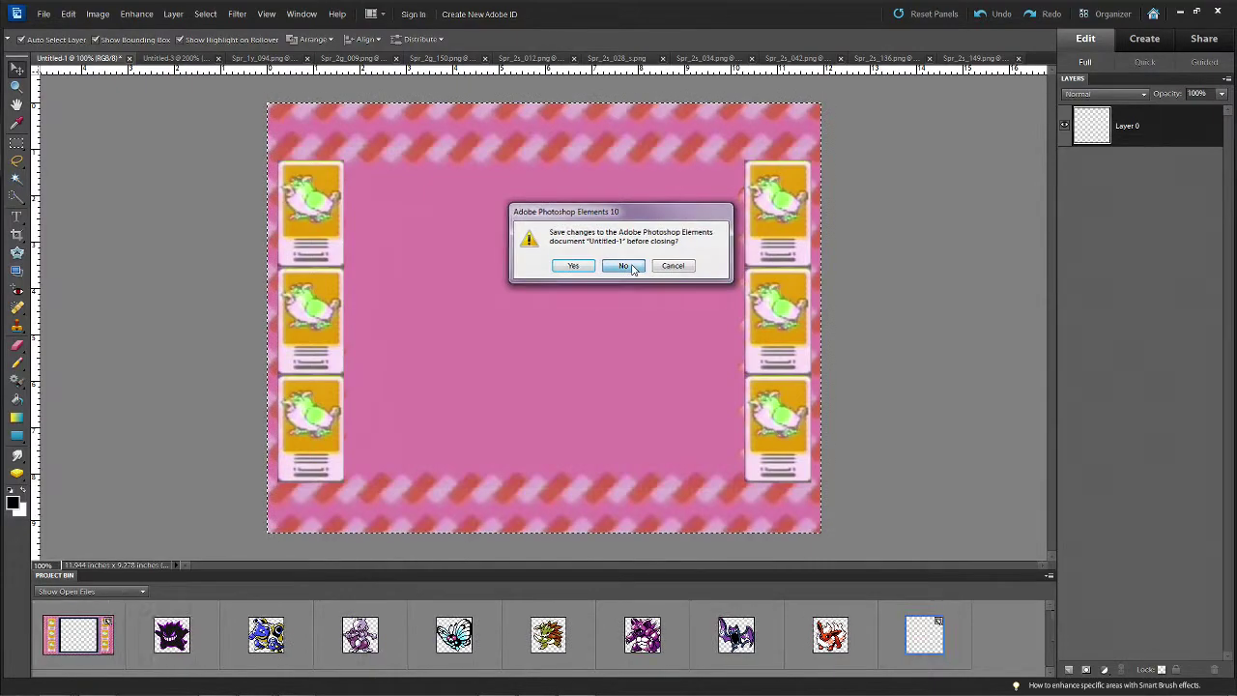
left_click(148, 224)
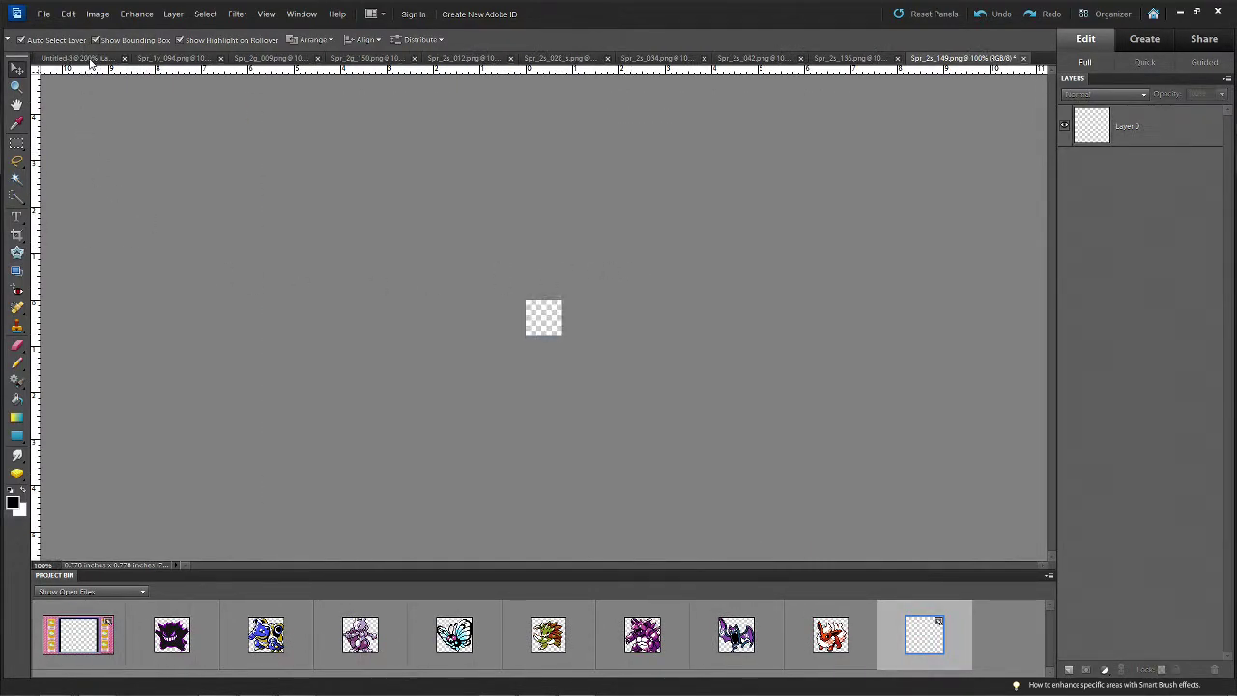
left_click(91, 60)
key("ctrl+s")
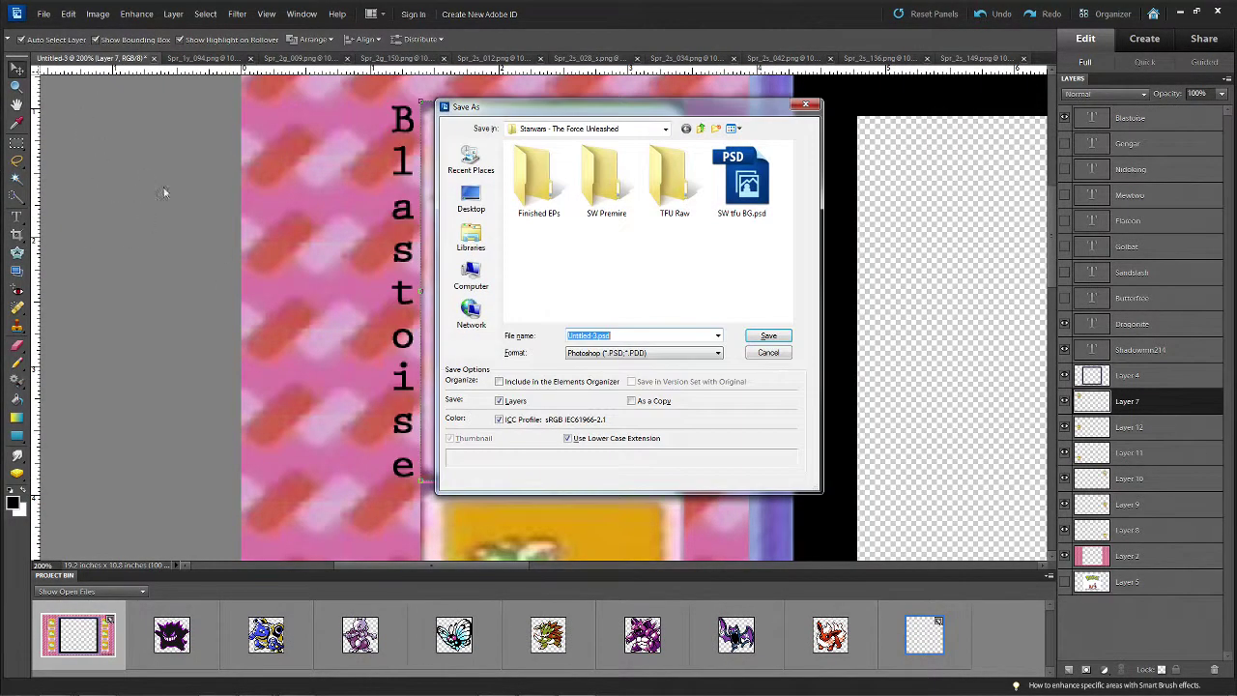
Two levels up, create a Pokemon folder containing a new Adobe Files folder
left_click(702, 130)
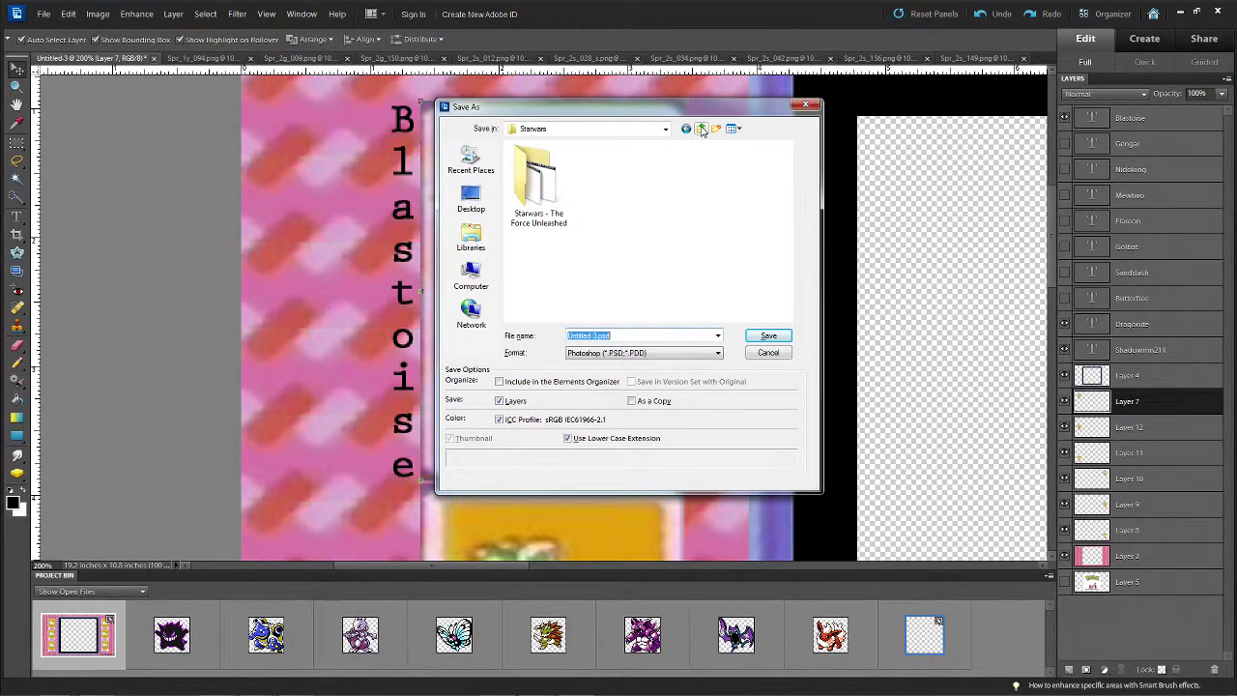
left_click(702, 131)
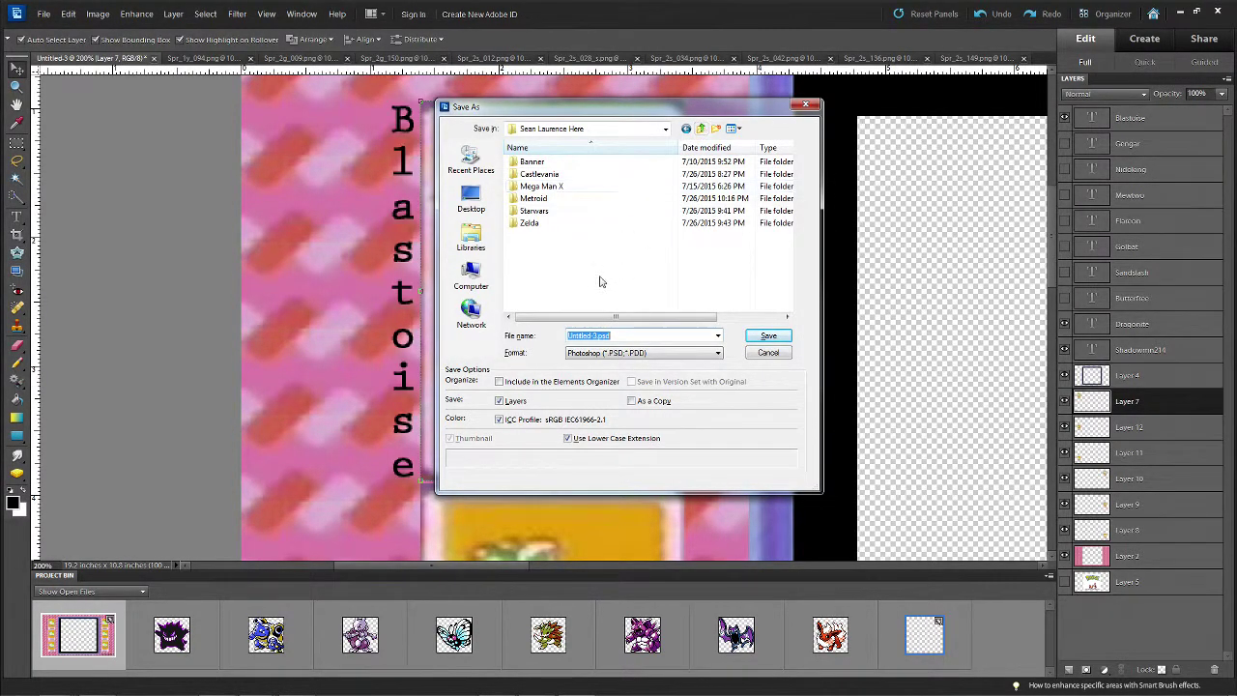
left_click(716, 128)
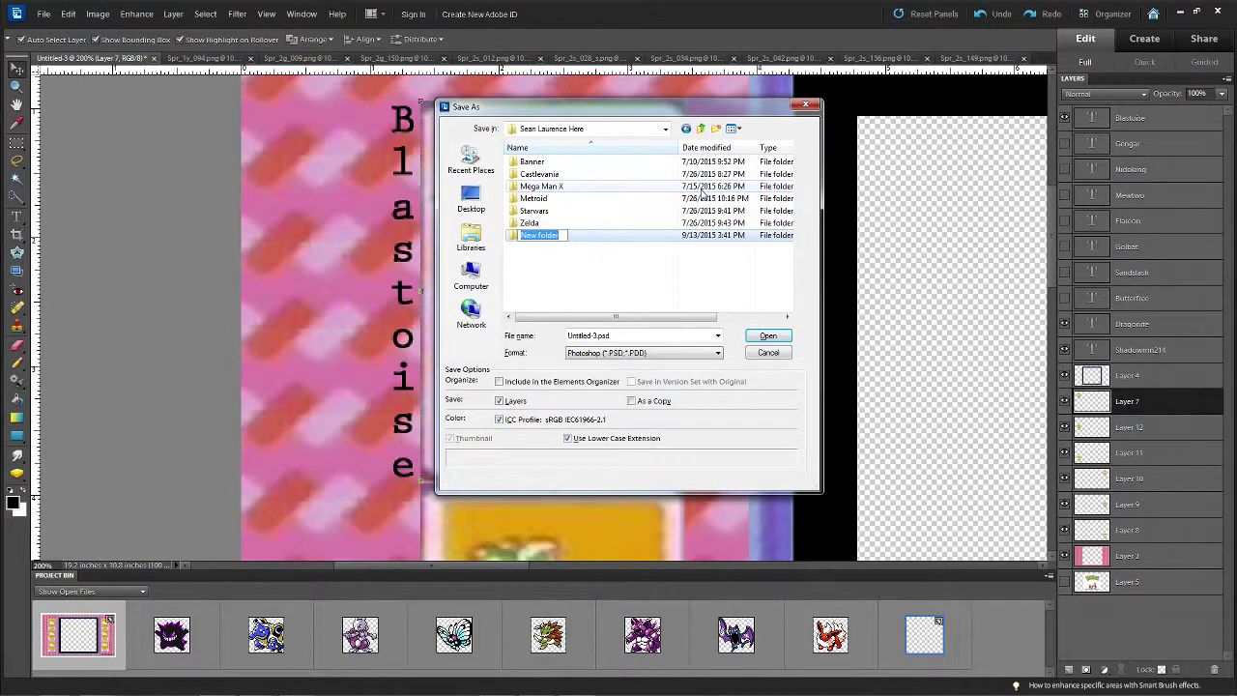
type("Pokemon")
key("Return")
key("Return")
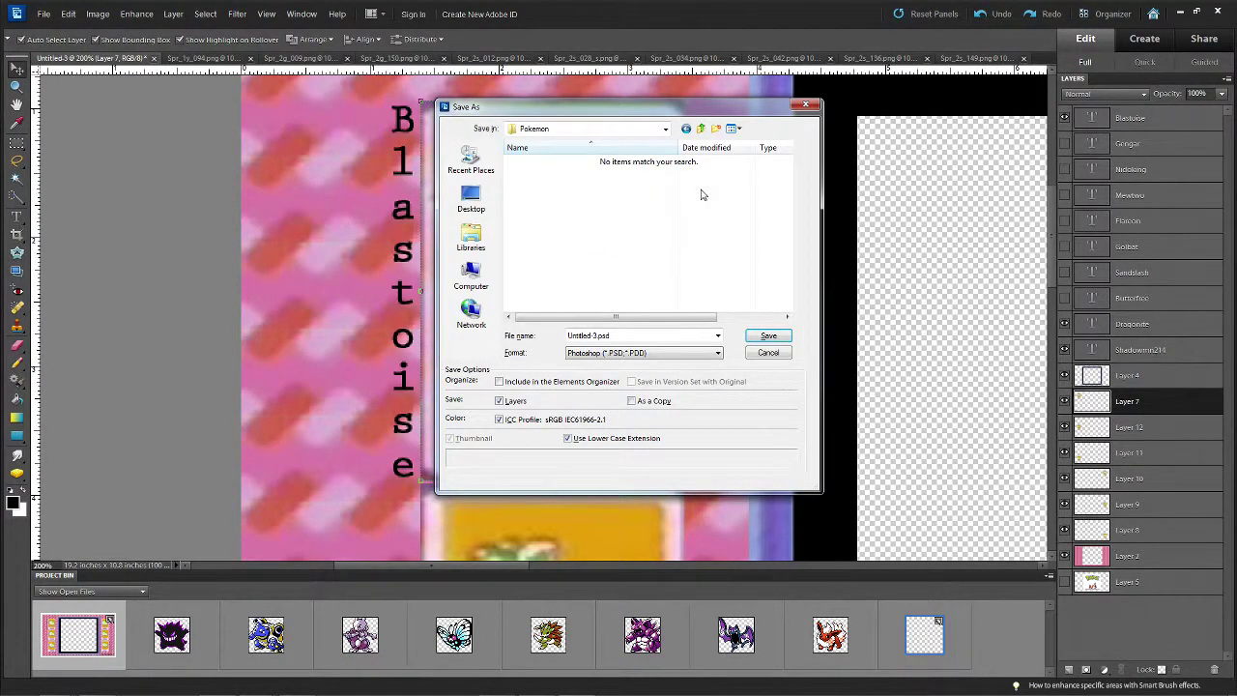
left_click(716, 128)
type("A")
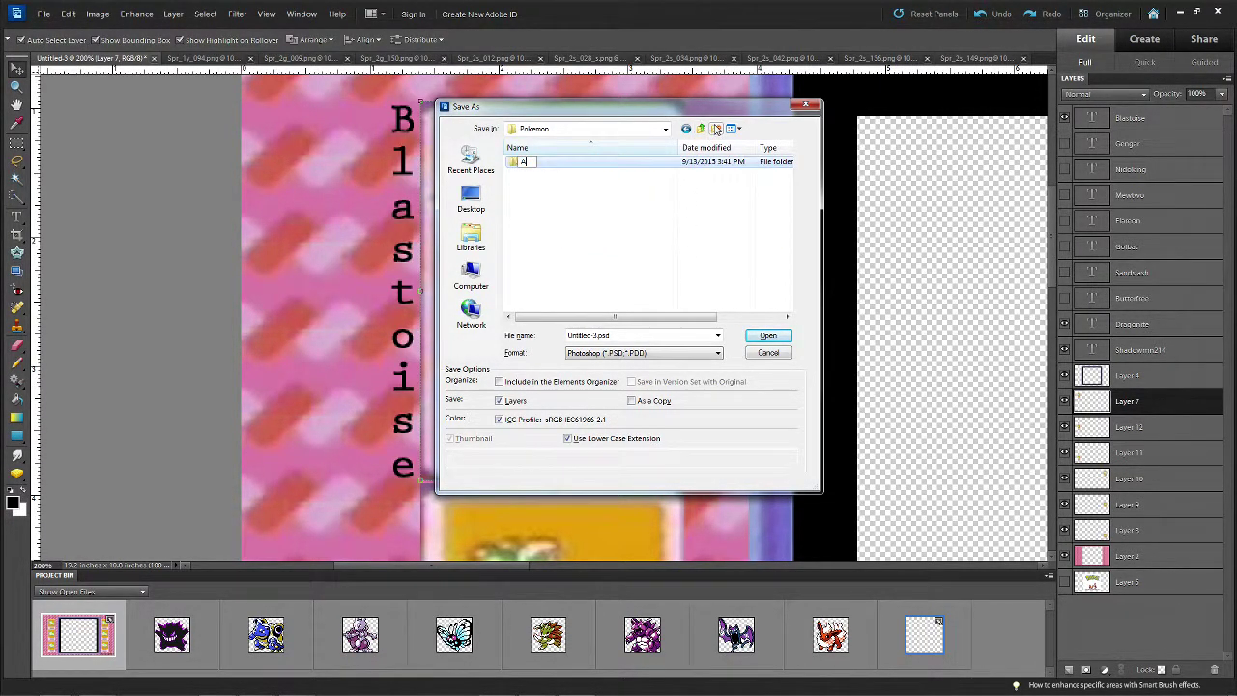
type("dobe Files")
key("Return")
key("Return")
Name the file BG and save it as BG.psd
left_click(619, 334)
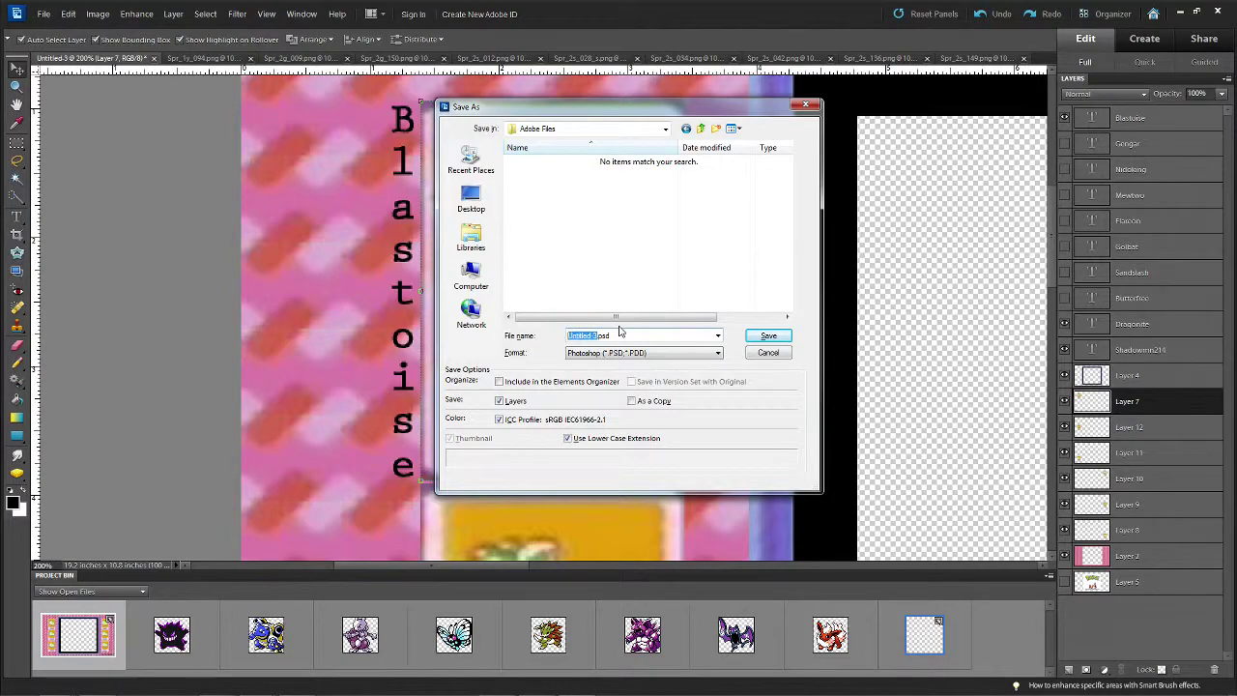
type("G")
left_click(769, 335)
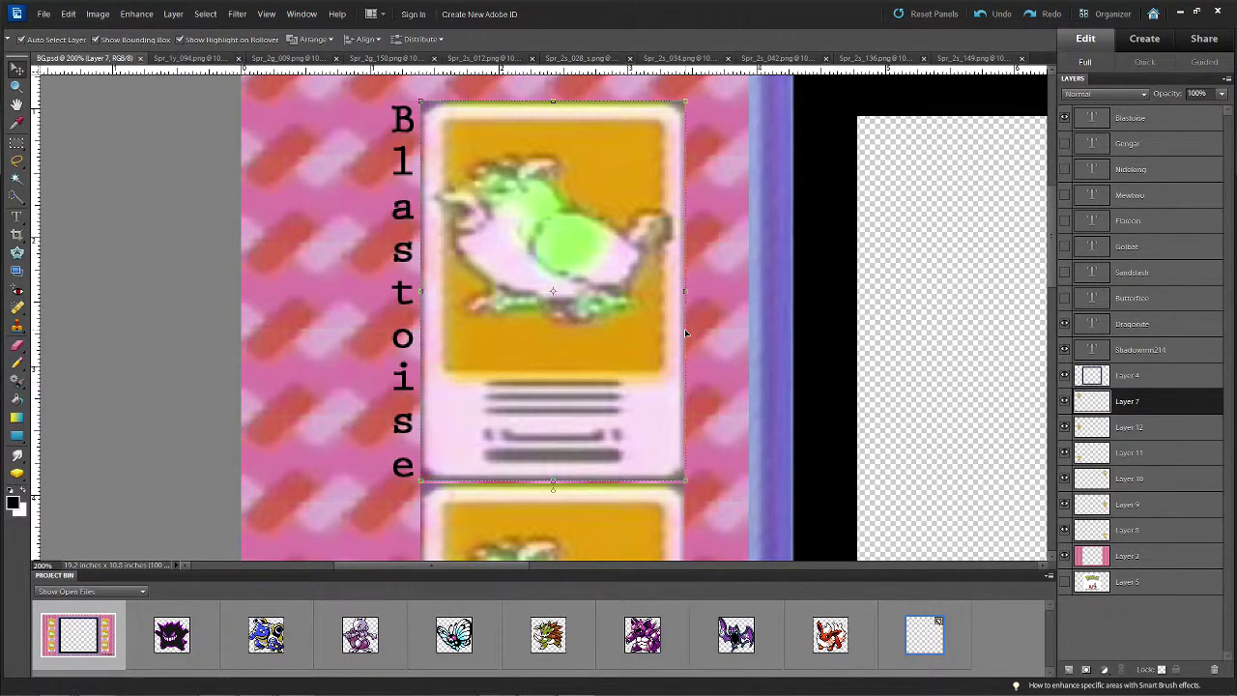
Cut the Gengar sprite into BG.psd and layer it beneath the Gengar label
left_click(183, 642)
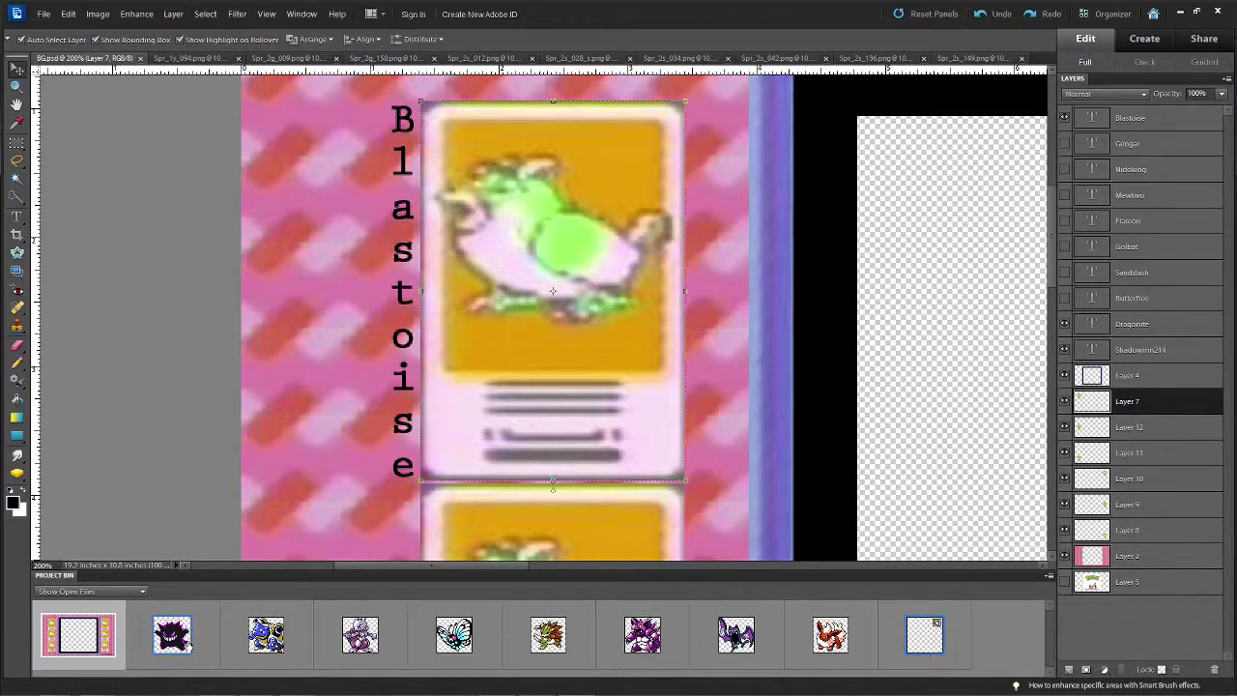
key("ctrl+x")
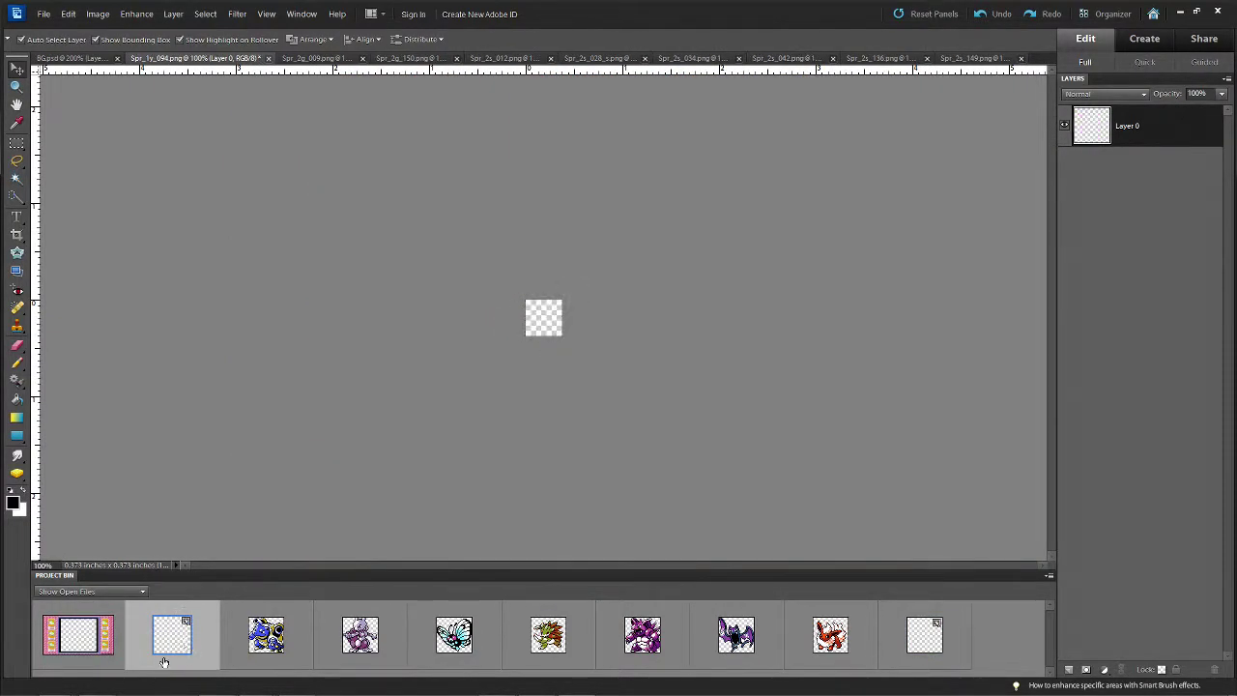
left_click(112, 632)
key("ctrl+v")
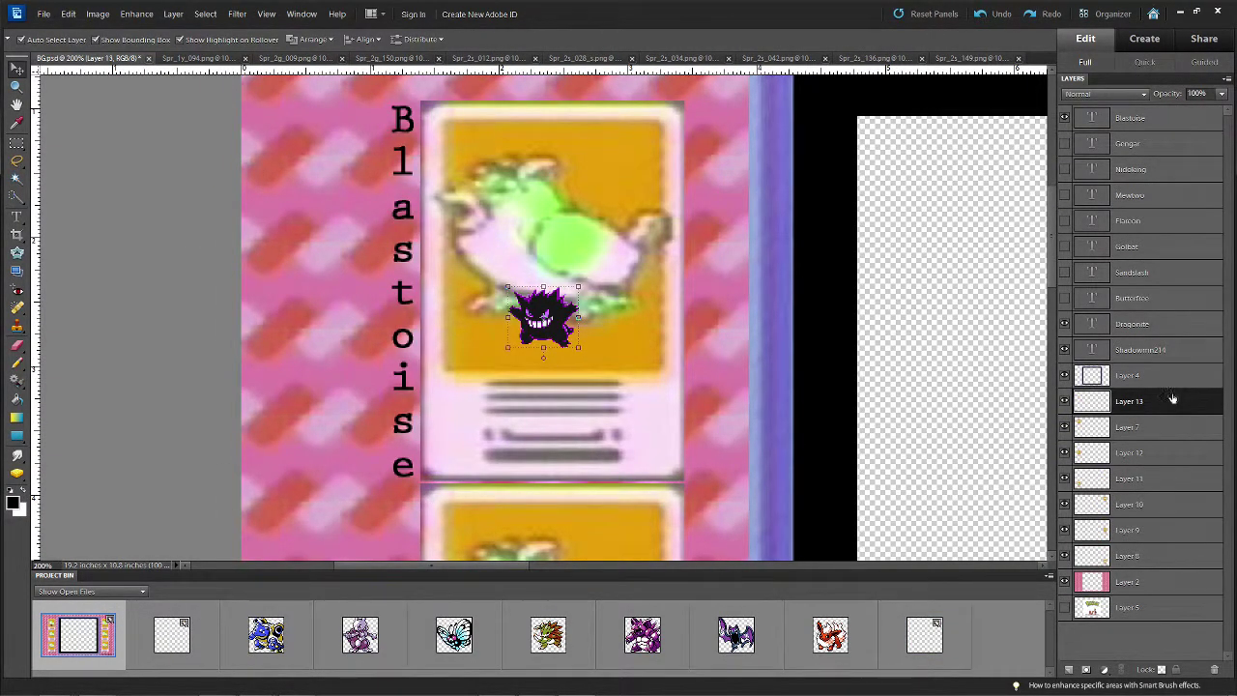
left_click_drag(1173, 399, 1174, 157)
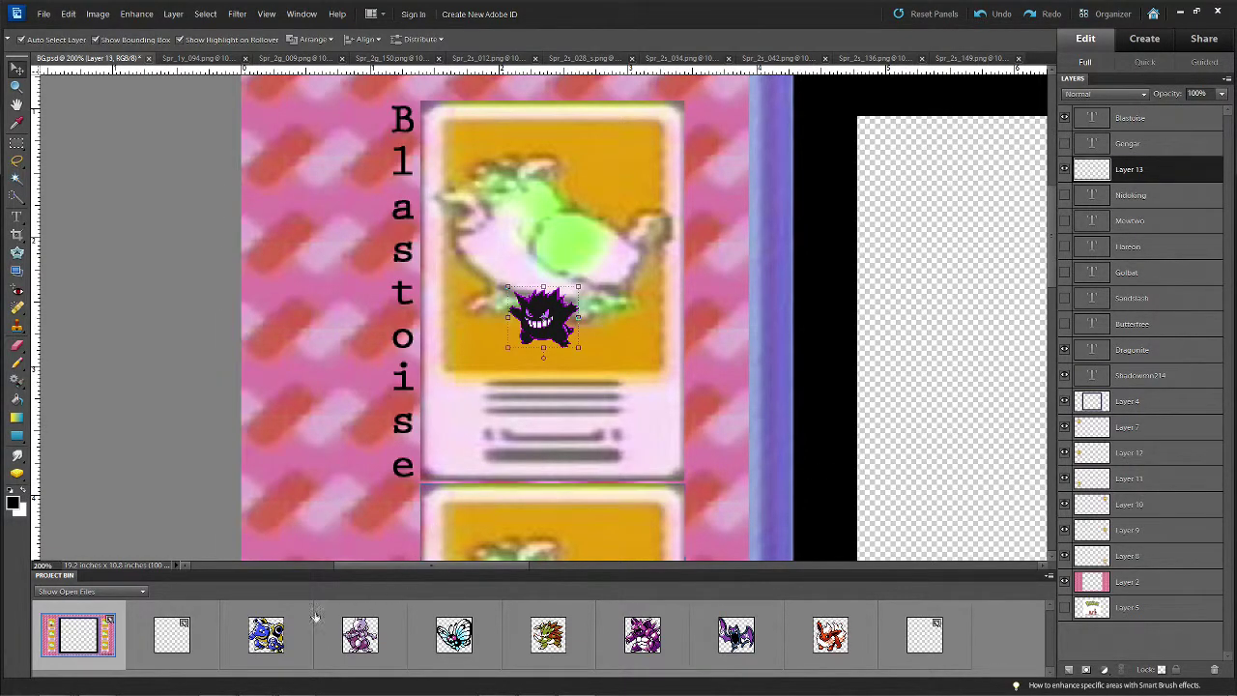
Cut the whole Blastoise sprite and paste it into BG.psd
left_click(266, 634)
key("ctrl+a")
key("ctrl+x")
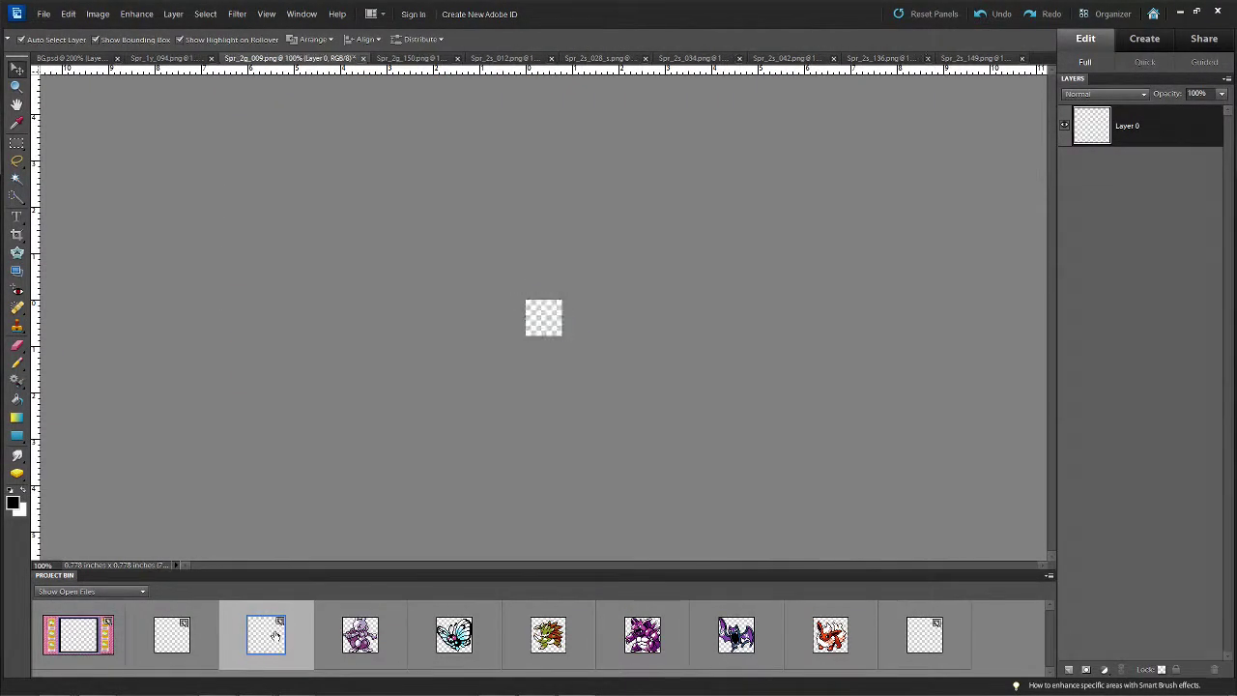
left_click(78, 634)
key("ctrl+v")
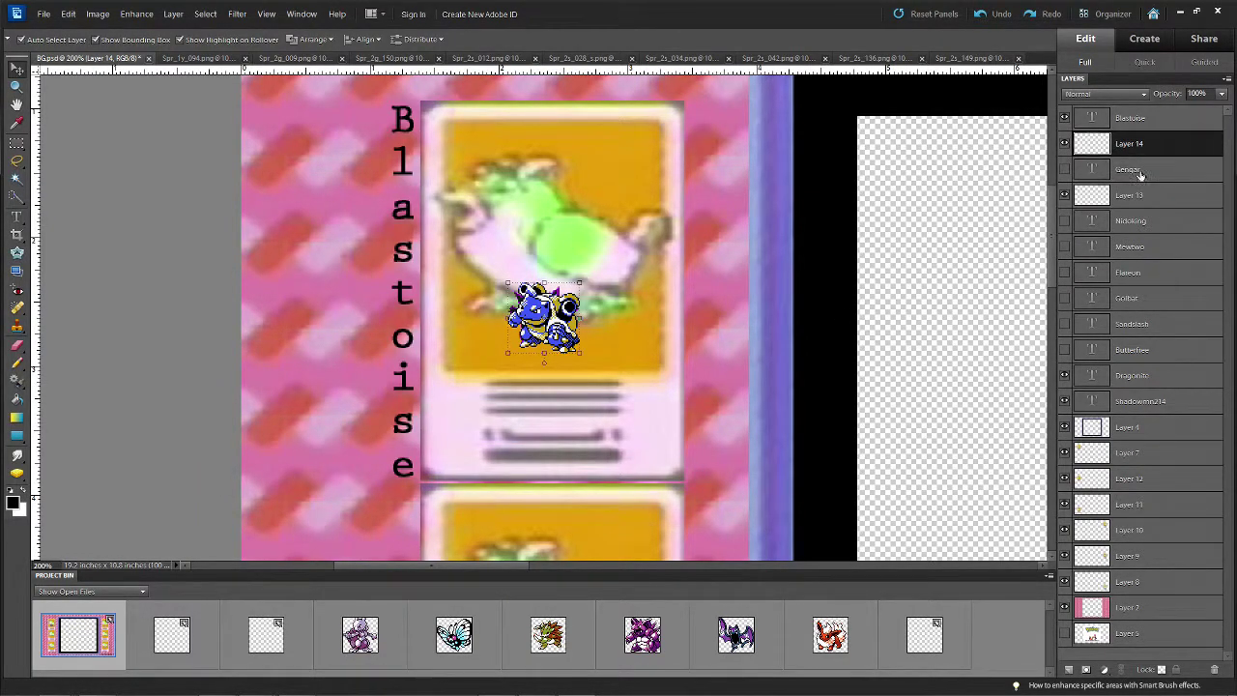
Cut the Mewtwo sprite into BG.psd and layer it beneath the Mewtwo label
left_click(360, 634)
key("ctrl+x")
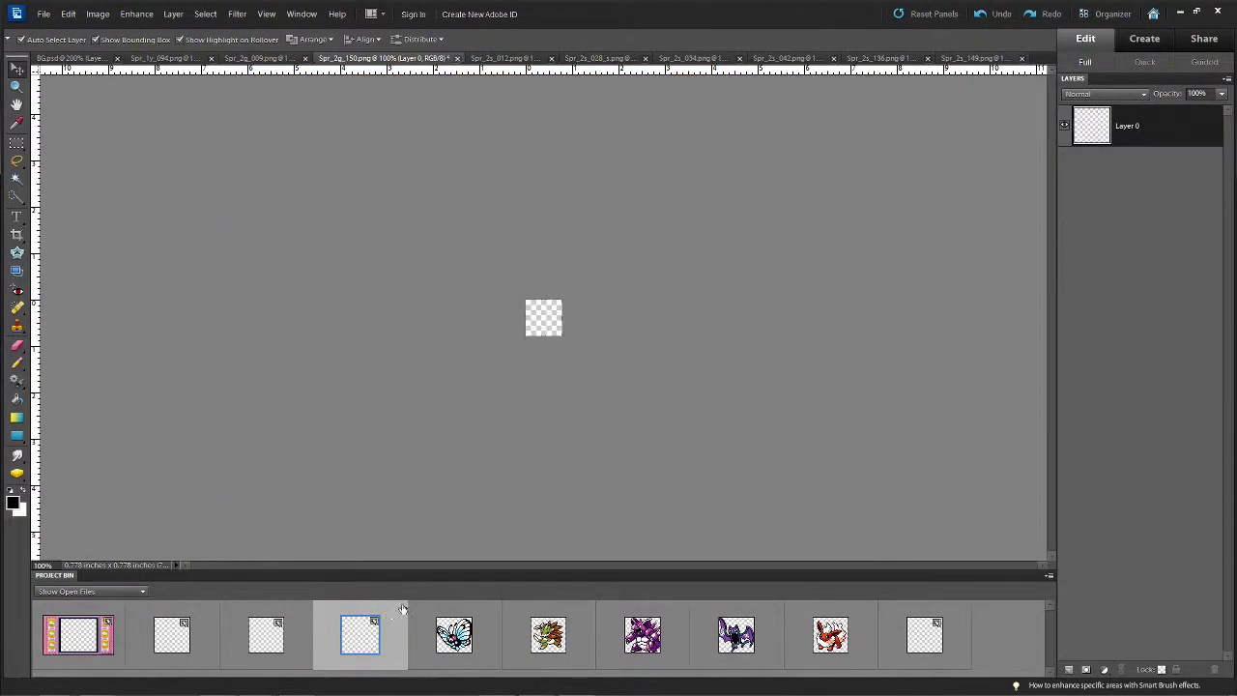
left_click(79, 634)
key("ctrl+v")
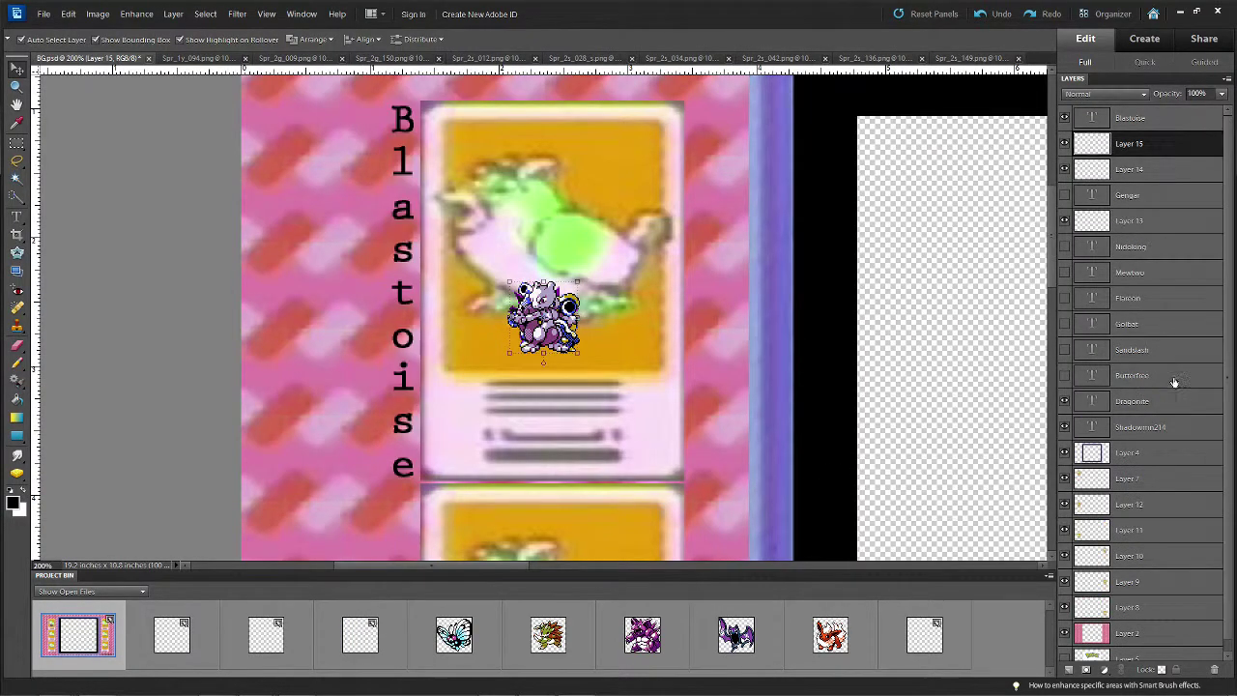
left_click_drag(1150, 145, 1163, 279)
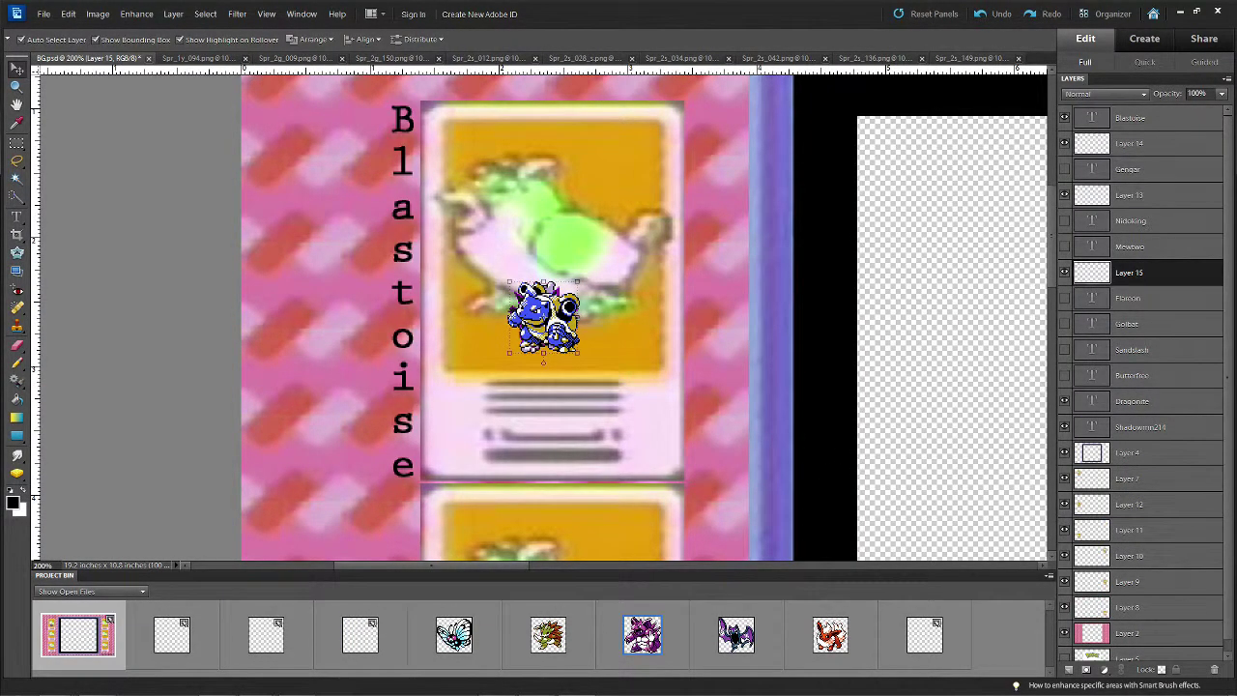
Cut the purple sprite into BG.psd and layer it beneath the Nidoking label
left_click(643, 634)
key("ctrl+x")
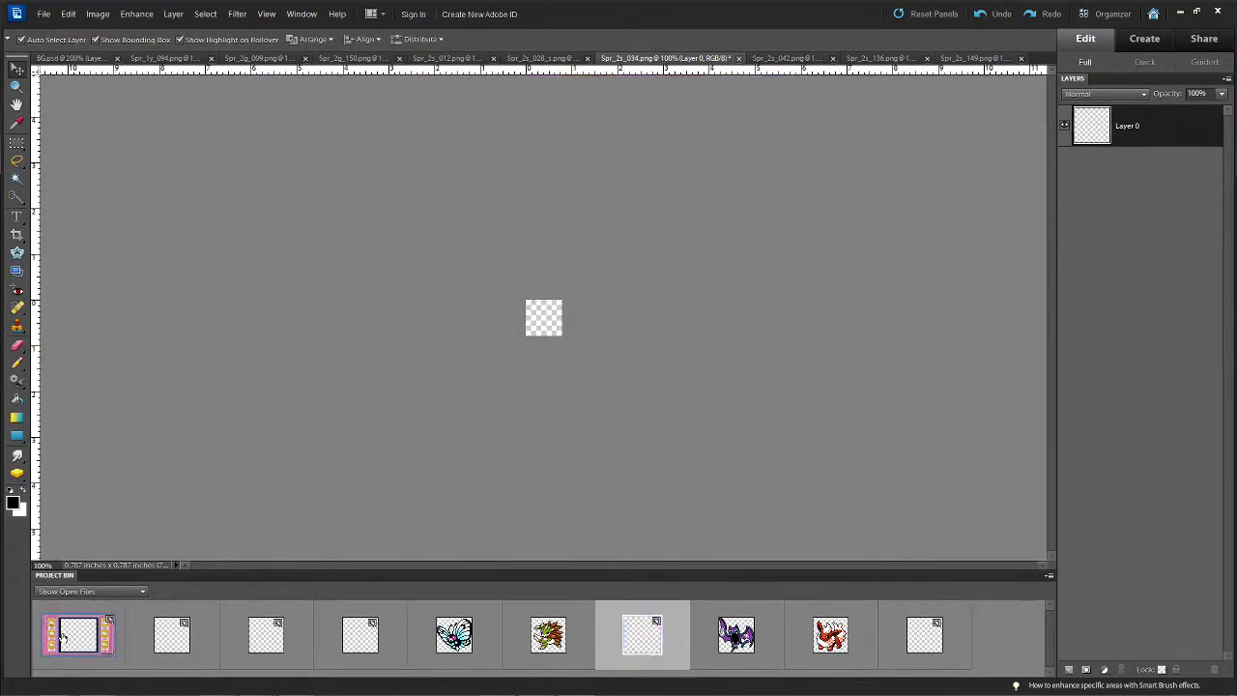
left_click(79, 635)
key("ctrl+v")
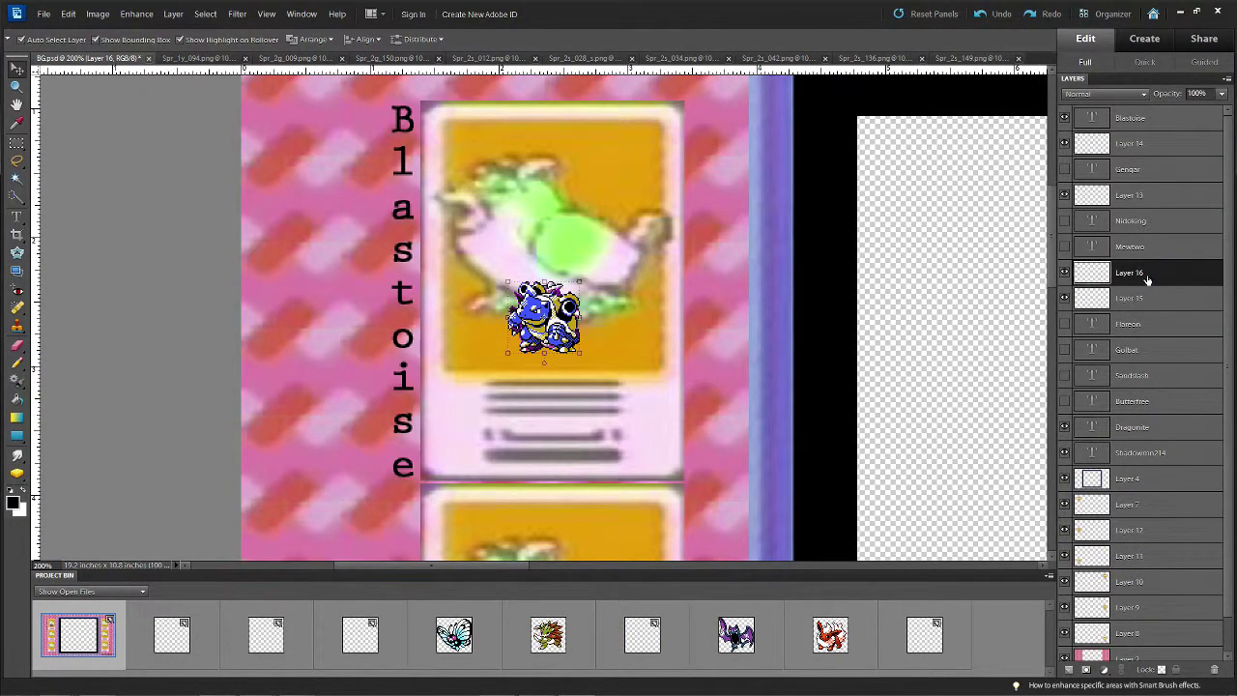
left_click_drag(1146, 278, 1154, 245)
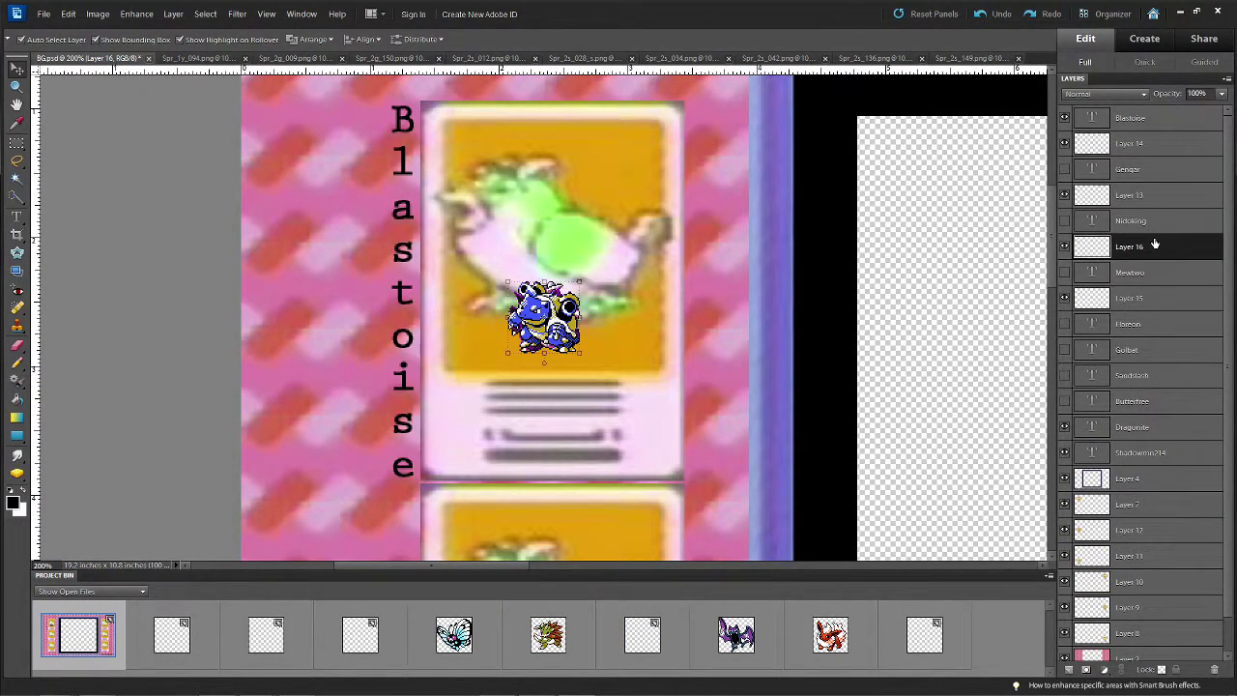
Cut the next sprite from its document and return to BG.psd
left_click(472, 646)
key("ctrl+x")
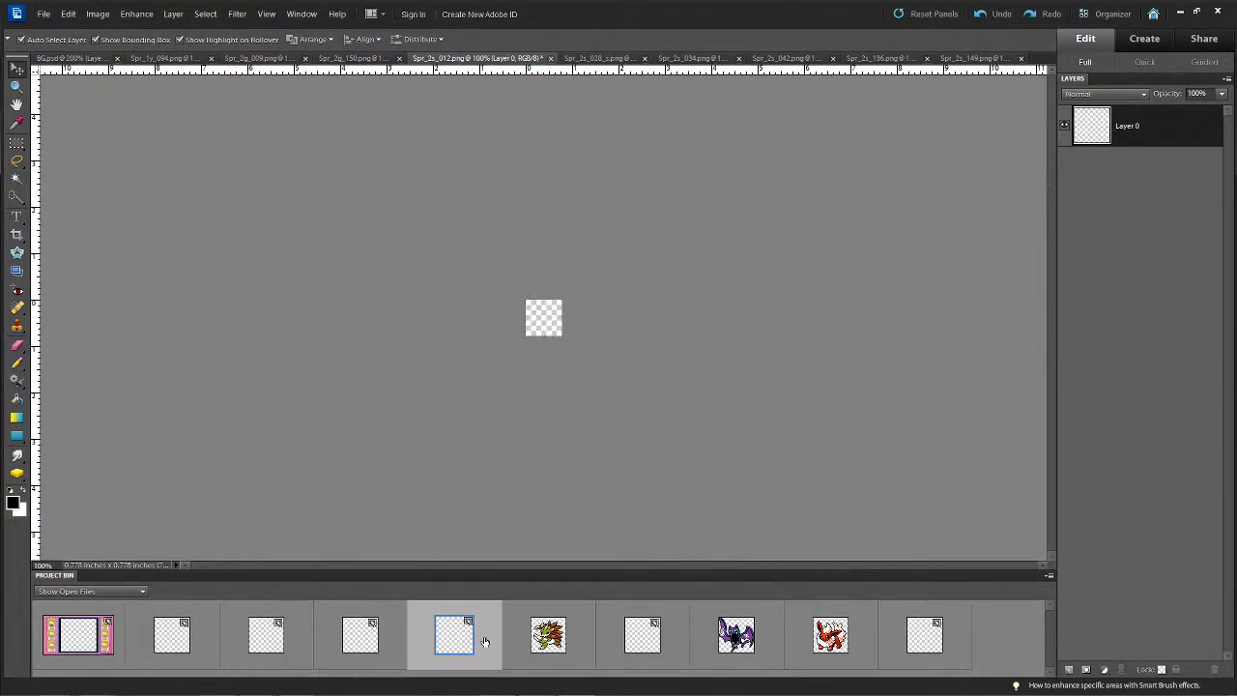
left_click(68, 649)
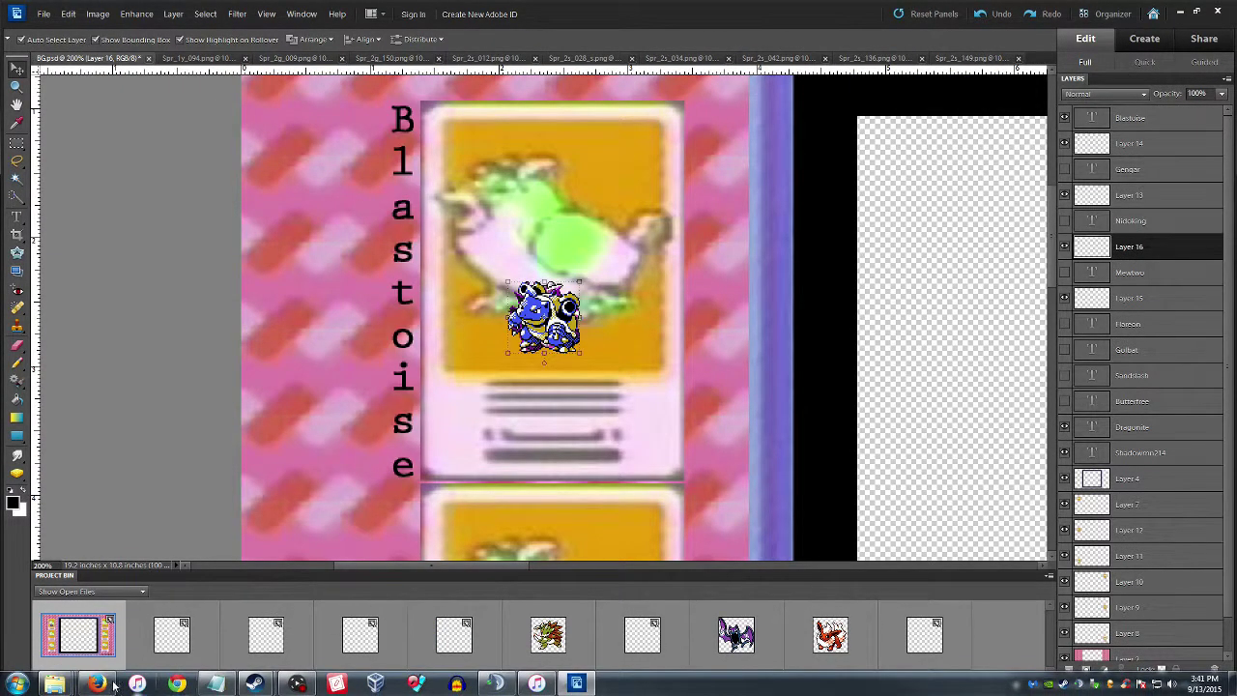
left_click(97, 685)
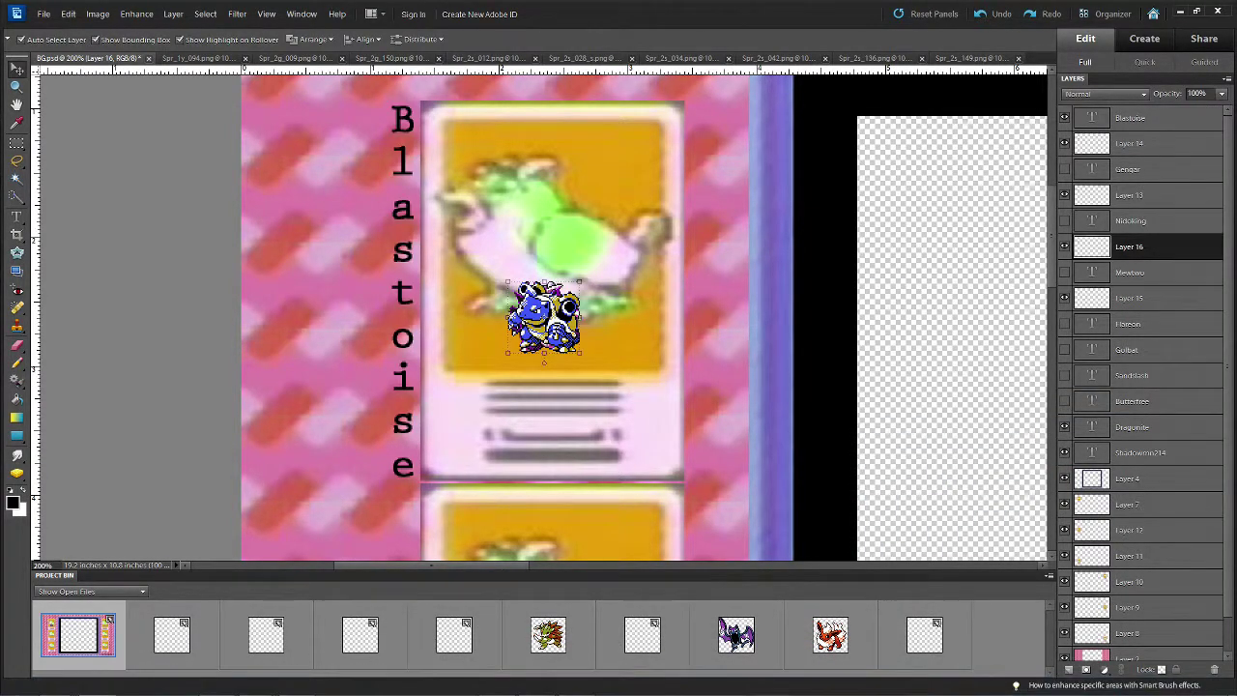
Open Bulbapedia's Flareon page from the Kanto Pokédex list in a new tab and view its sprites
key("alt+Tab")
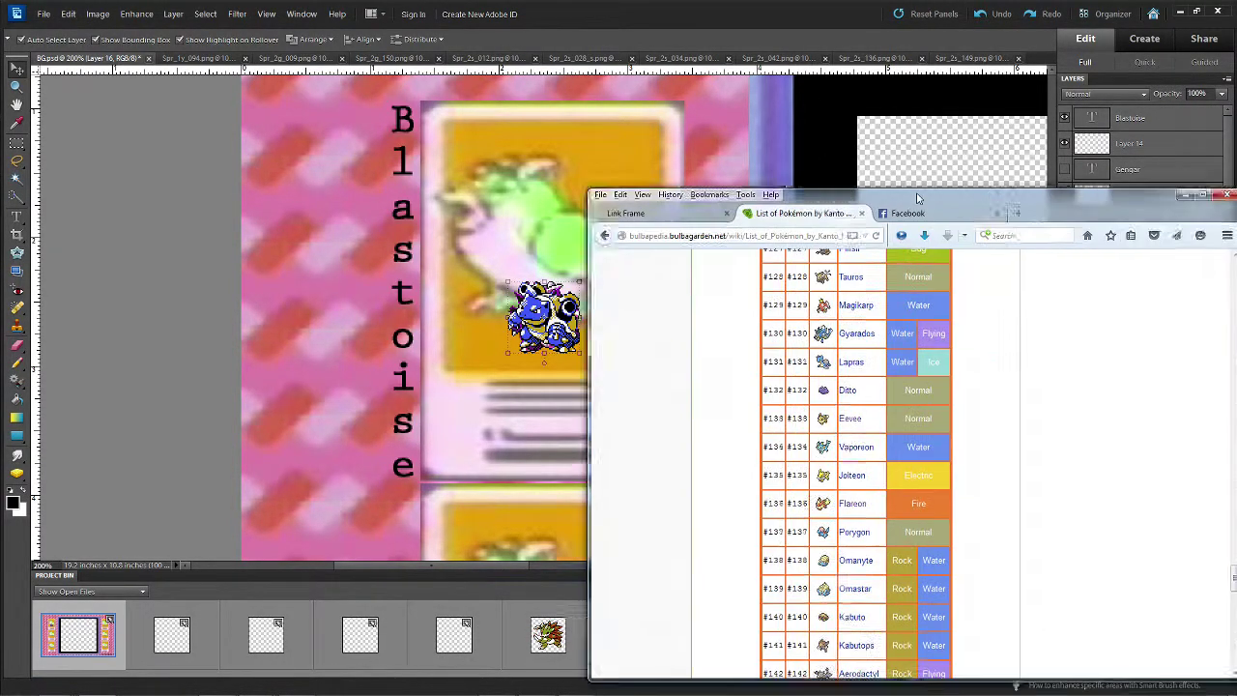
scroll(687, 398, "up", 3)
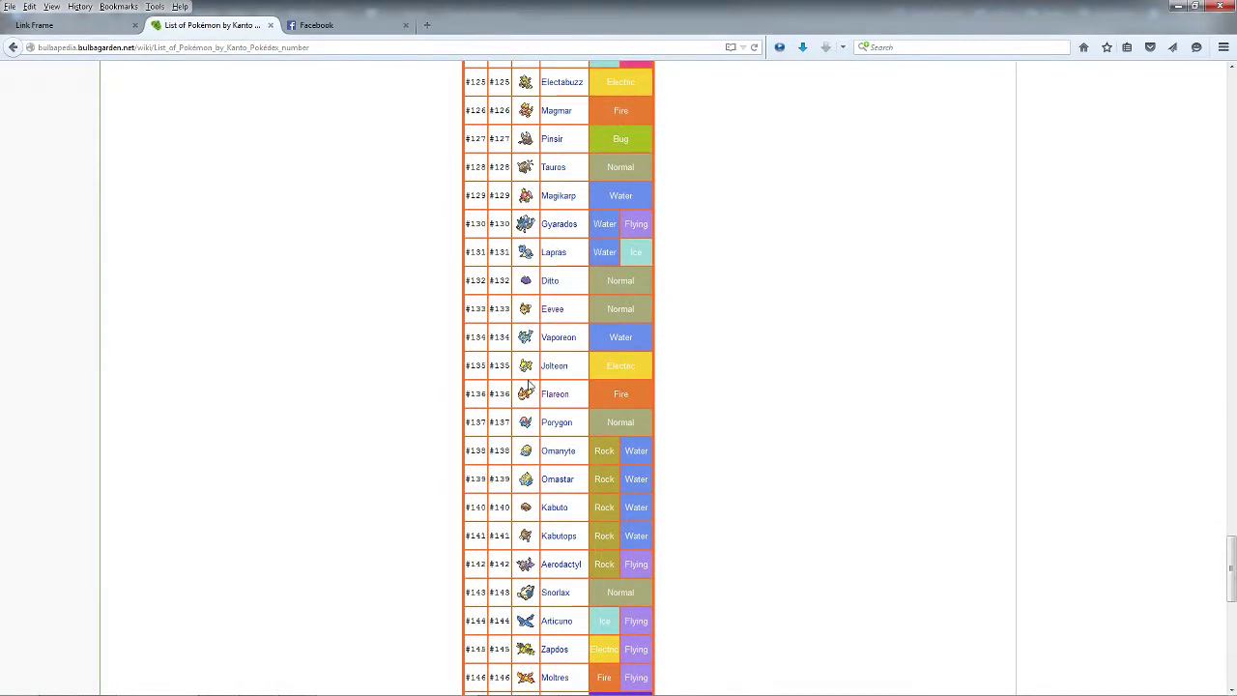
middle_click(546, 394)
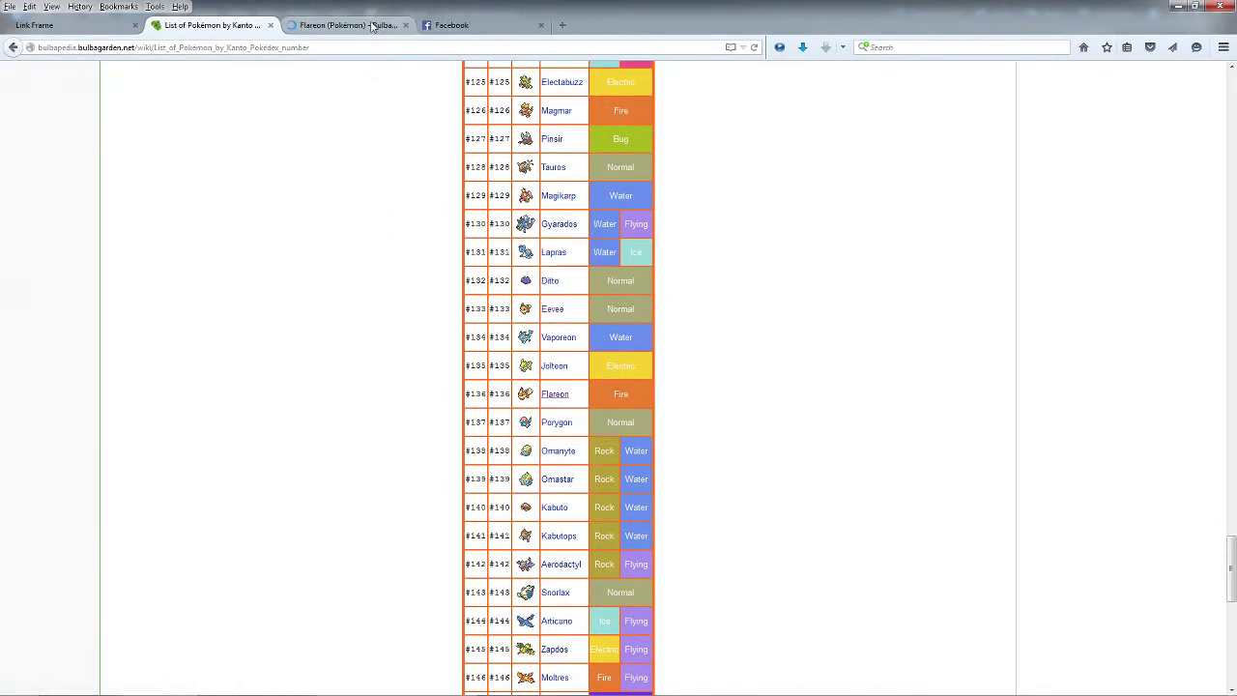
key("ctrl+Tab")
middle_click(528, 346)
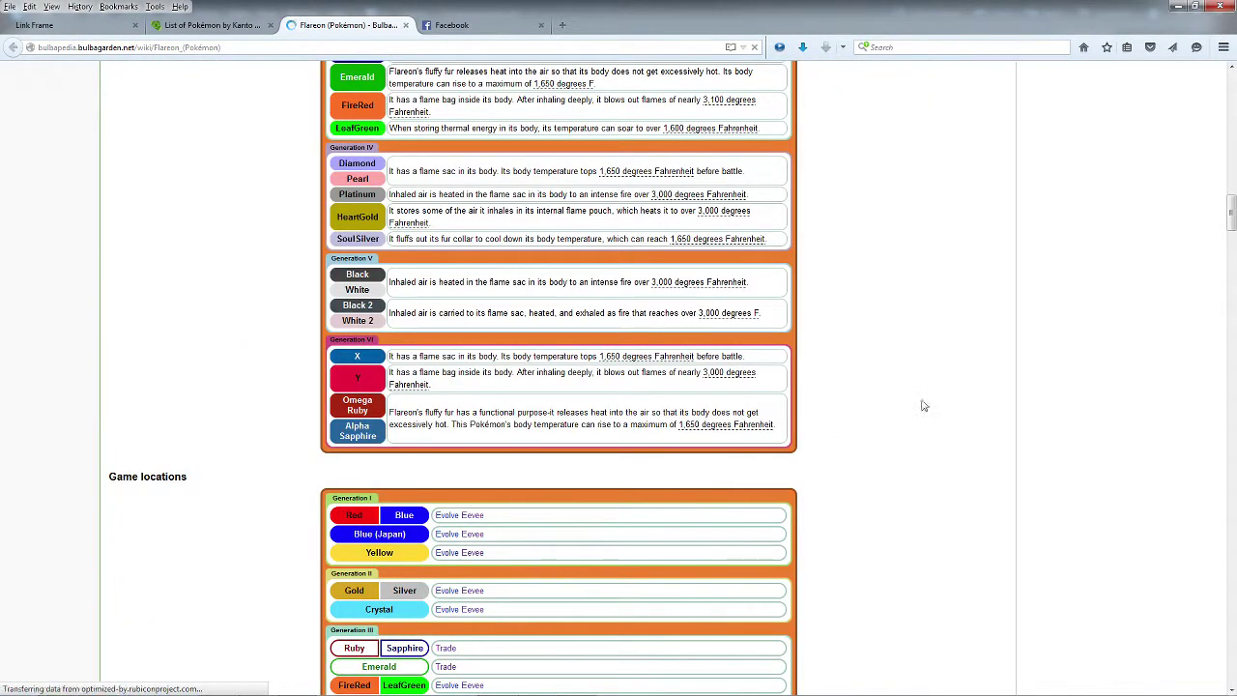
middle_click(925, 283)
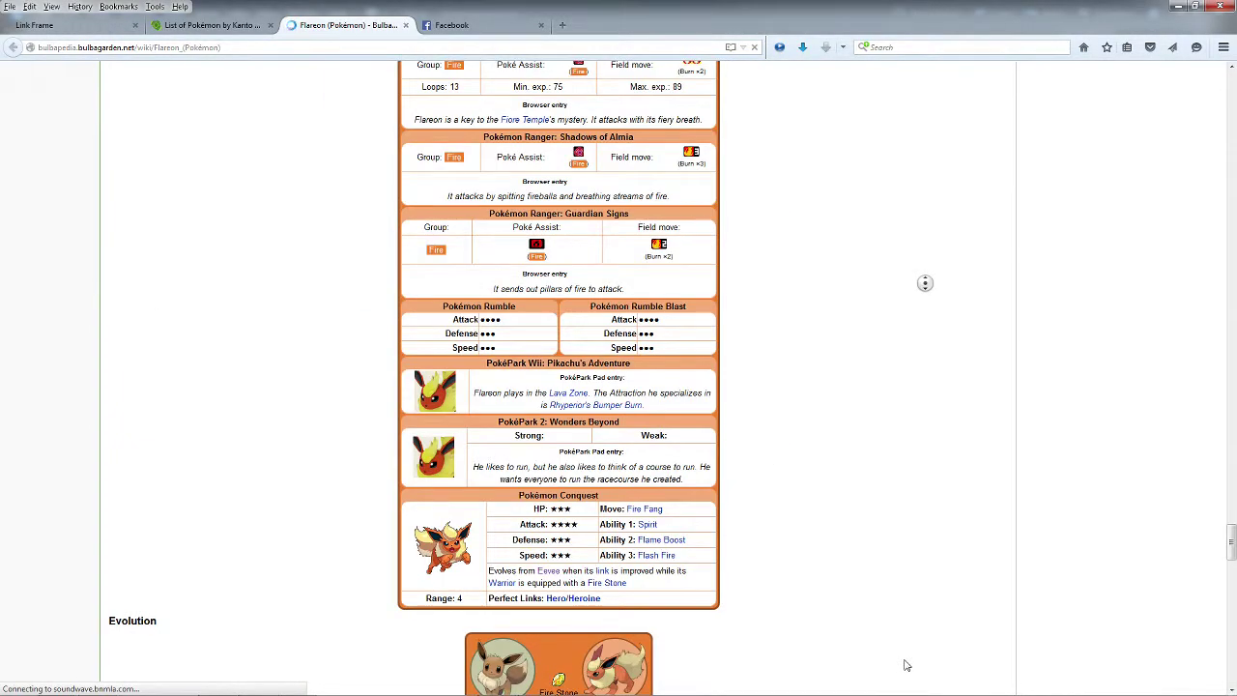
scroll(846, 541, "up", 15)
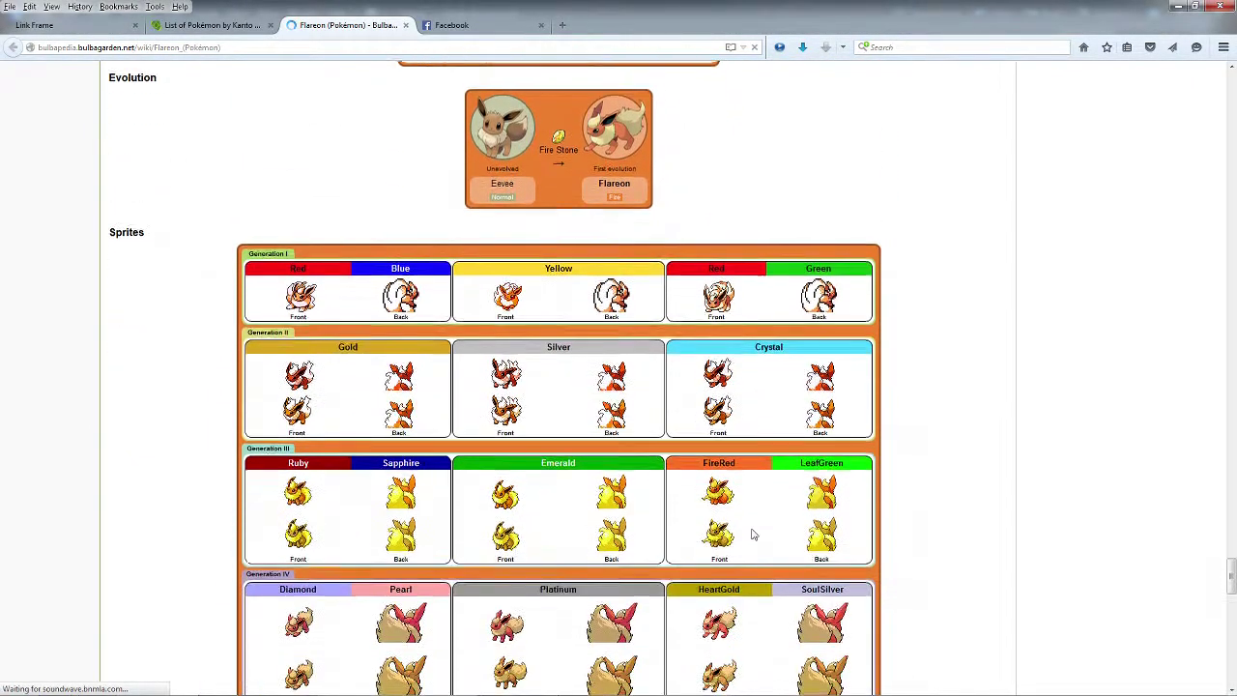
scroll(753, 535, "down", 1)
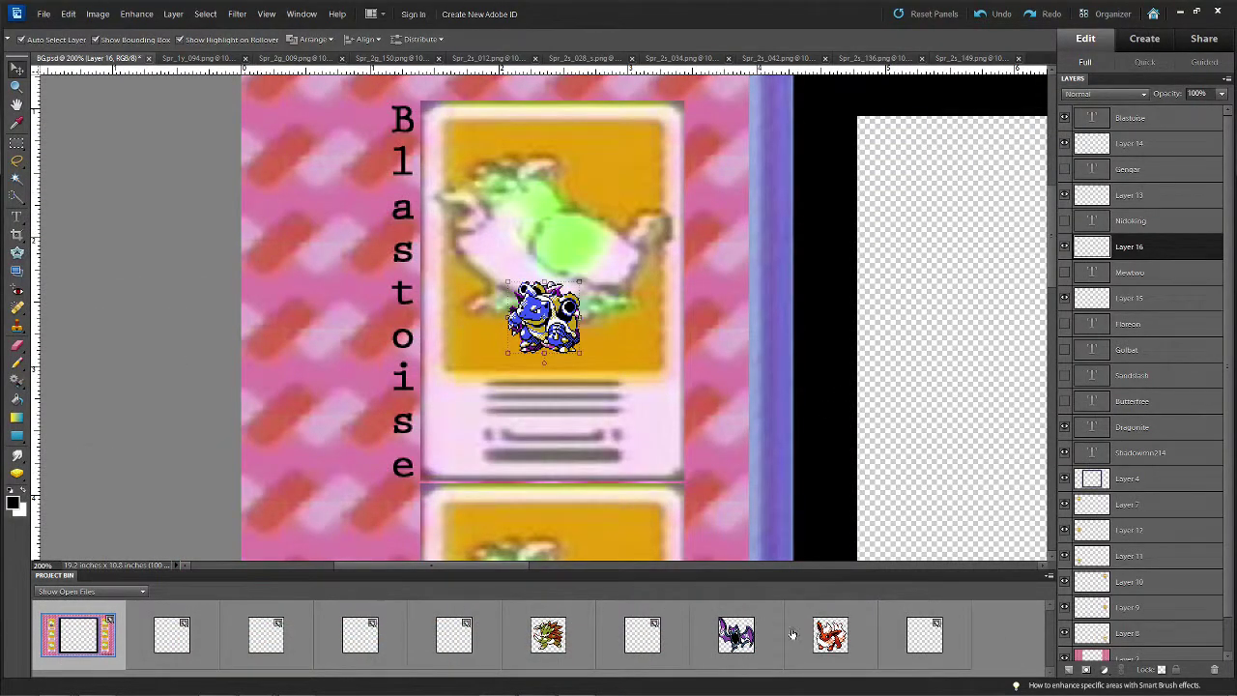
Move the Flareon sprite into BG.psd, stacking Layer 17 just below the Flareon name
left_click(829, 634)
key("ctrl+a")
key("Delete")
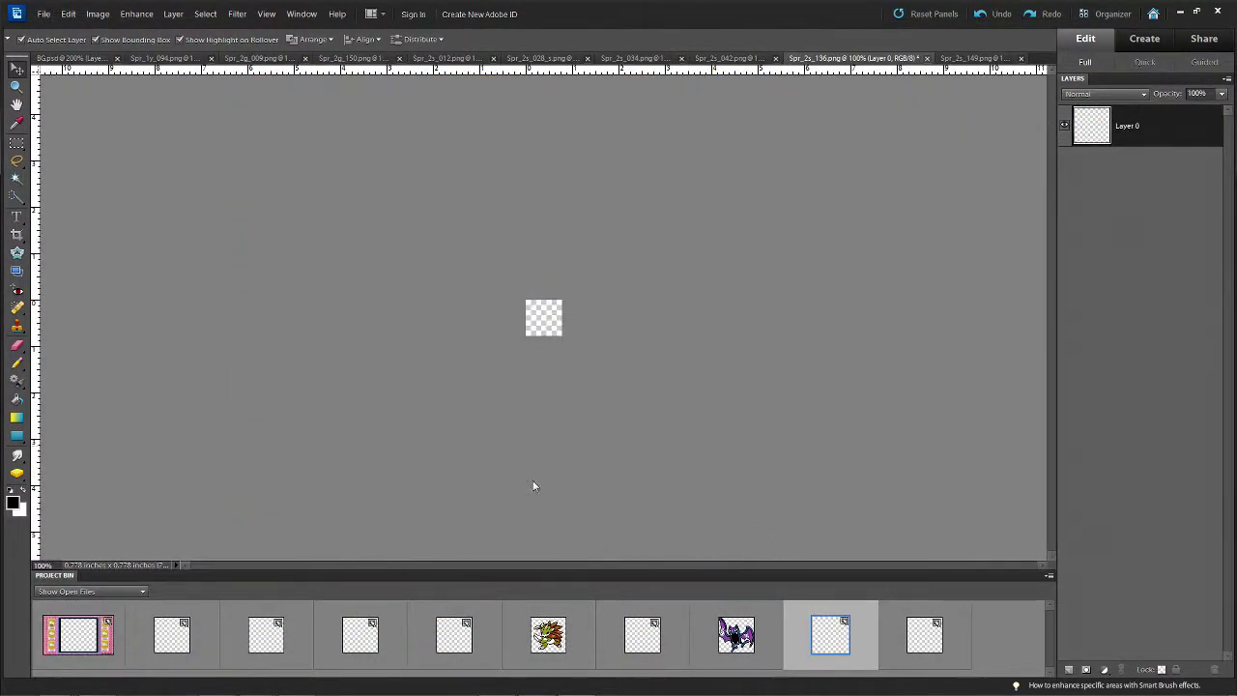
left_click(94, 634)
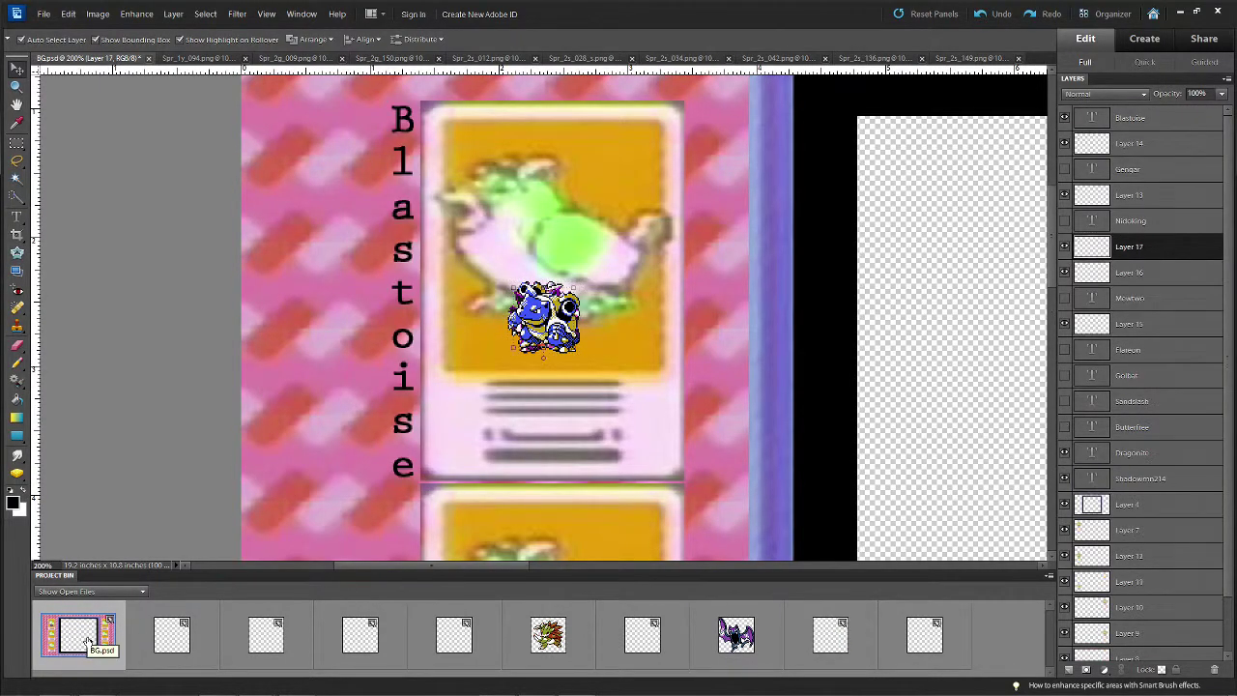
left_click_drag(1143, 246, 1145, 365)
Move the Golbat sprite from Spr_2s_042 into BG.psd, stacking Layer 18 below the Golbat name
left_click(737, 636)
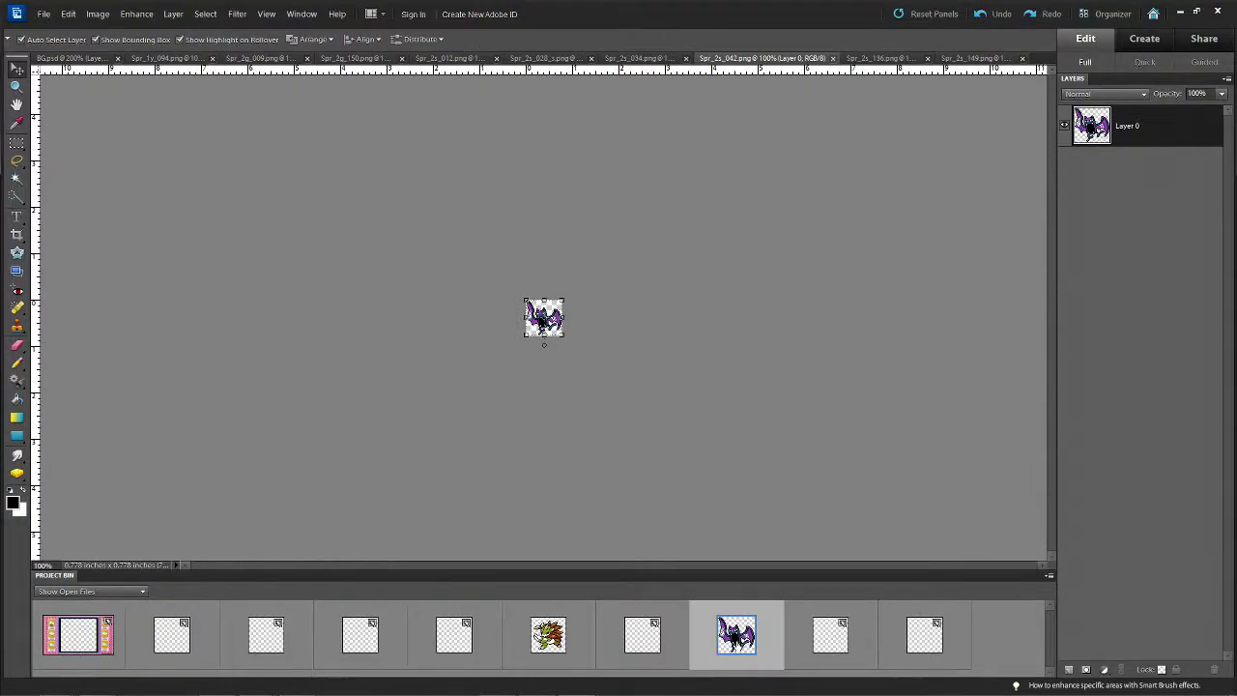
key("ctrl+a")
key("Delete")
left_click(107, 627)
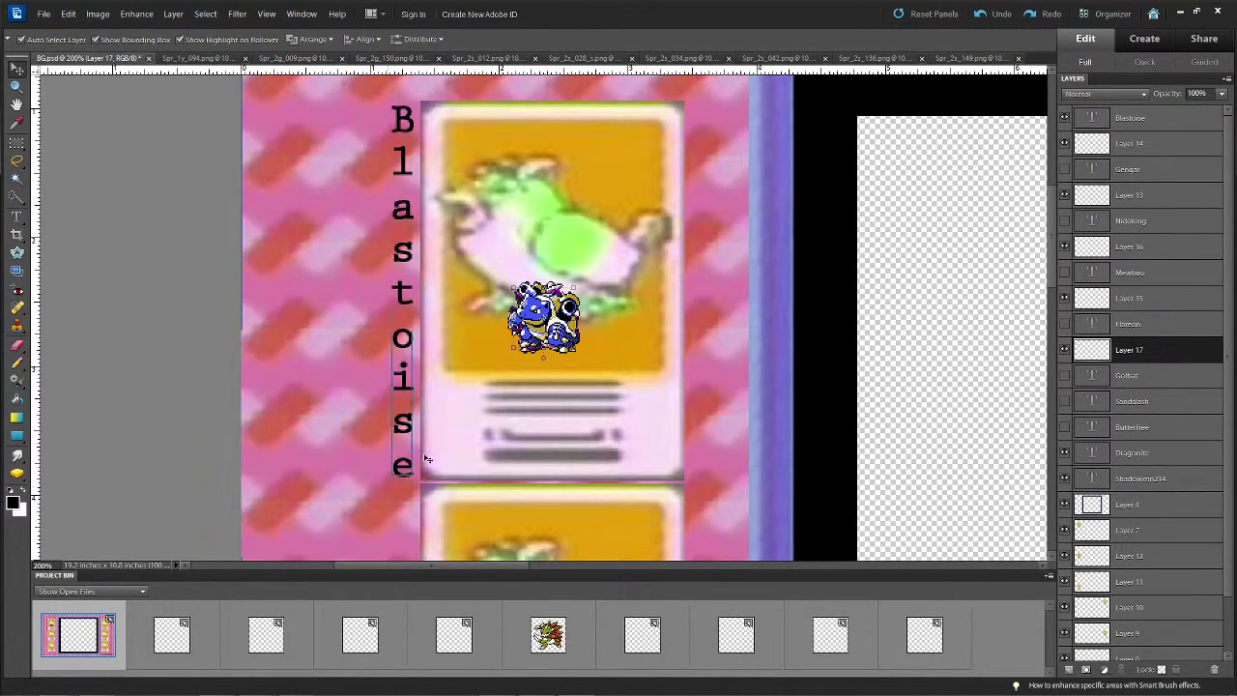
left_click_drag(1167, 363, 1158, 423)
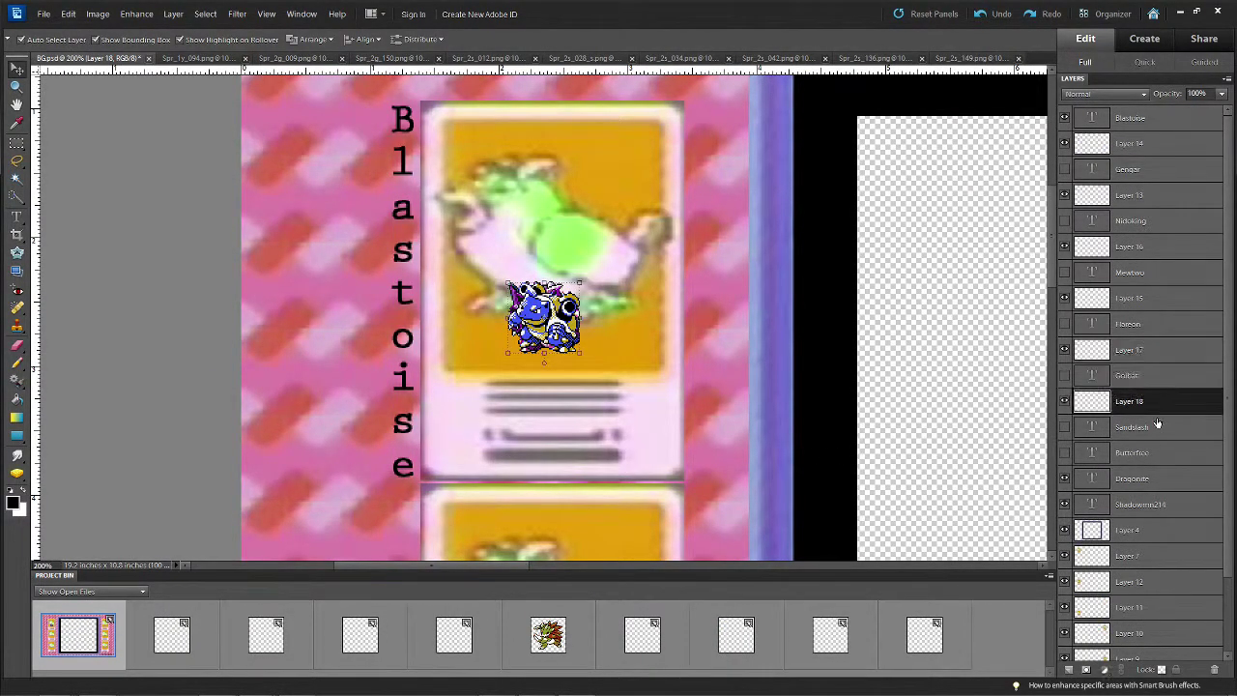
Move the Sandslash sprite from Spr_2s_028 into BG.psd, stacking Layer 19 below the Sandslash name
left_click(549, 635)
key("ctrl+a")
key("Delete")
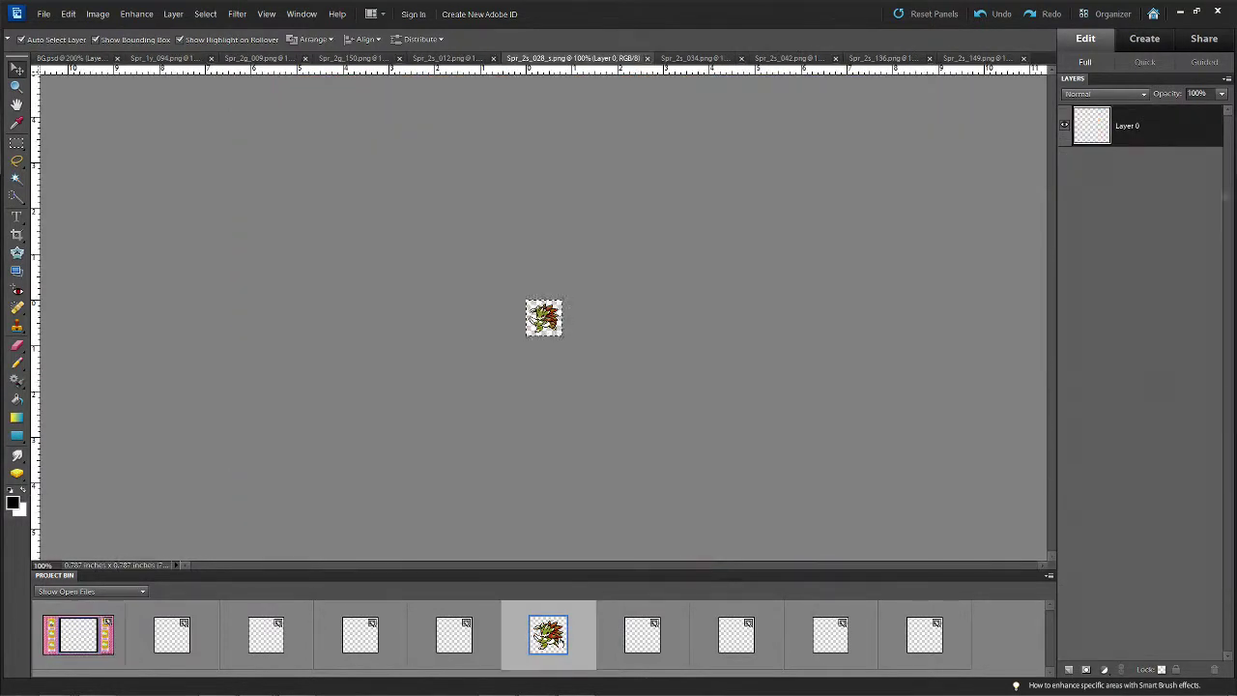
left_click(95, 637)
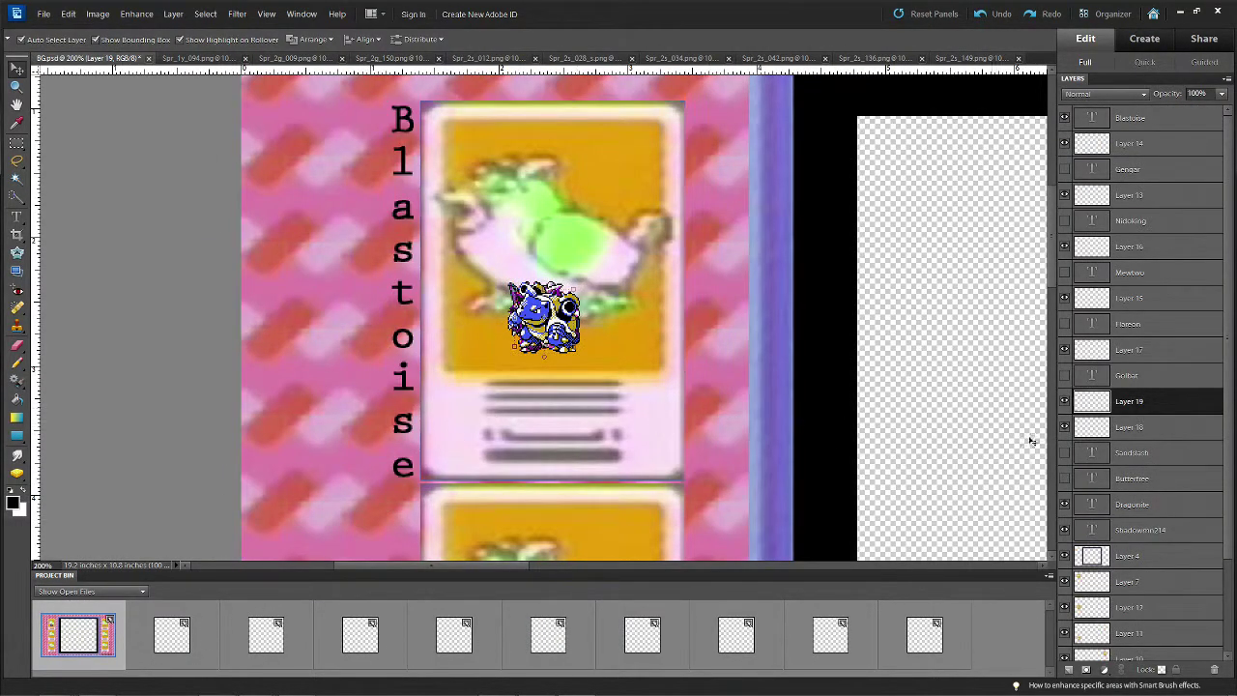
left_click_drag(1150, 408, 1153, 453)
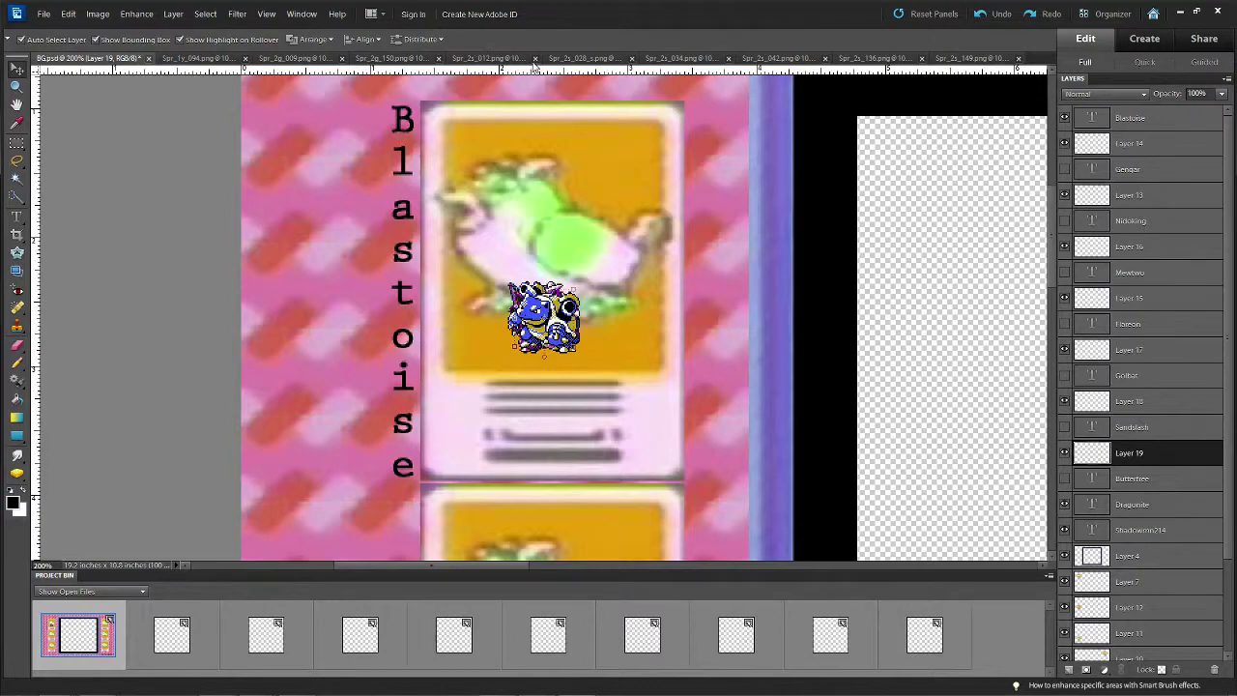
Close Spr_2s_012, Spr_2s_028_s, Spr_2g_150, Spr_2s_034, Spr_2s_042 and Spr_2s_136 without saving
left_click(503, 59)
left_click(550, 59)
left_click(629, 272)
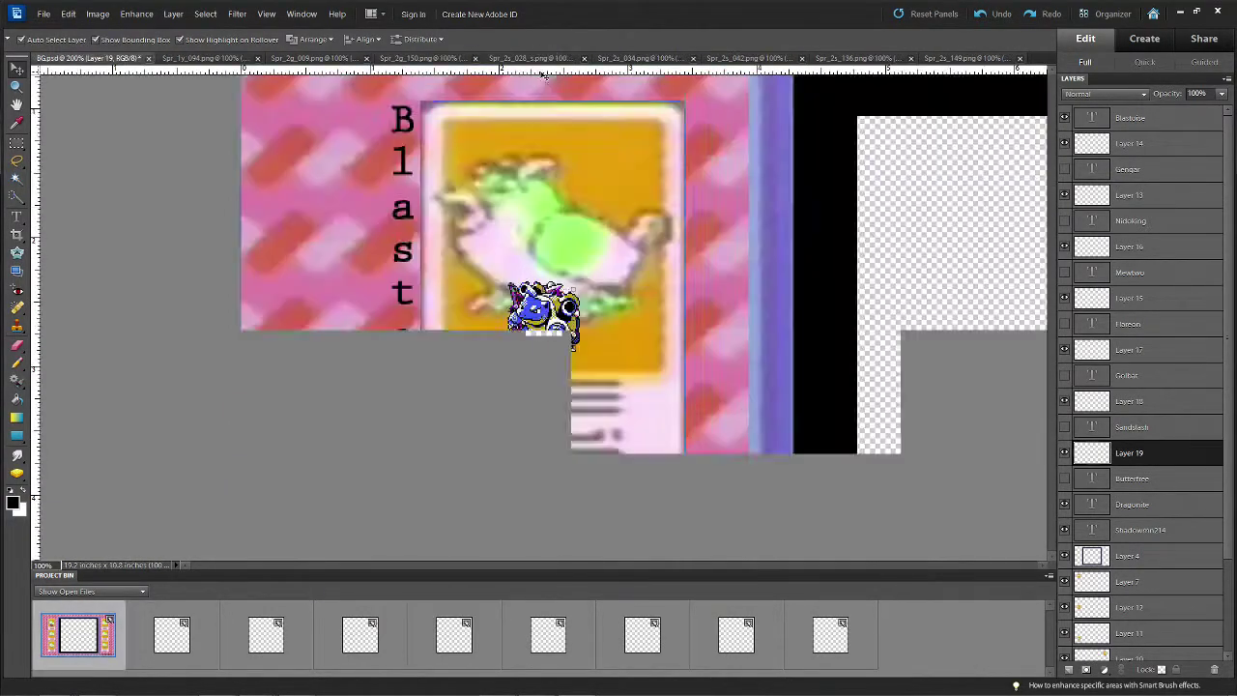
left_click(600, 59)
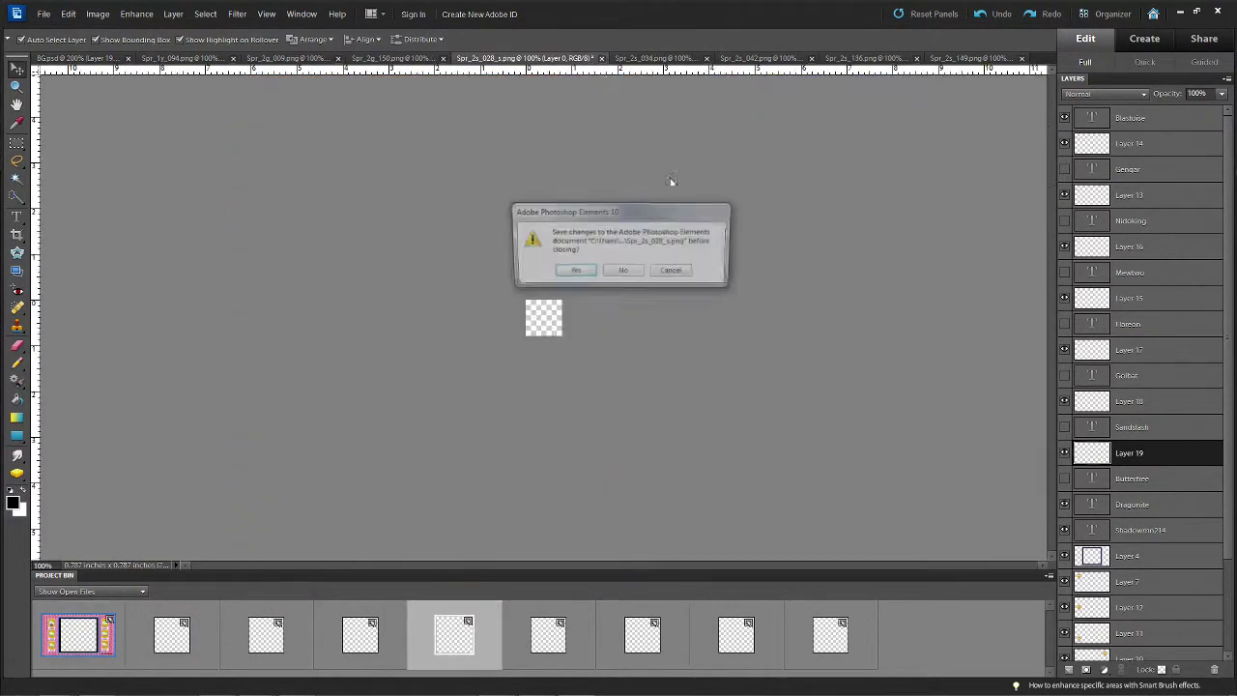
left_click(636, 271)
left_click(526, 59)
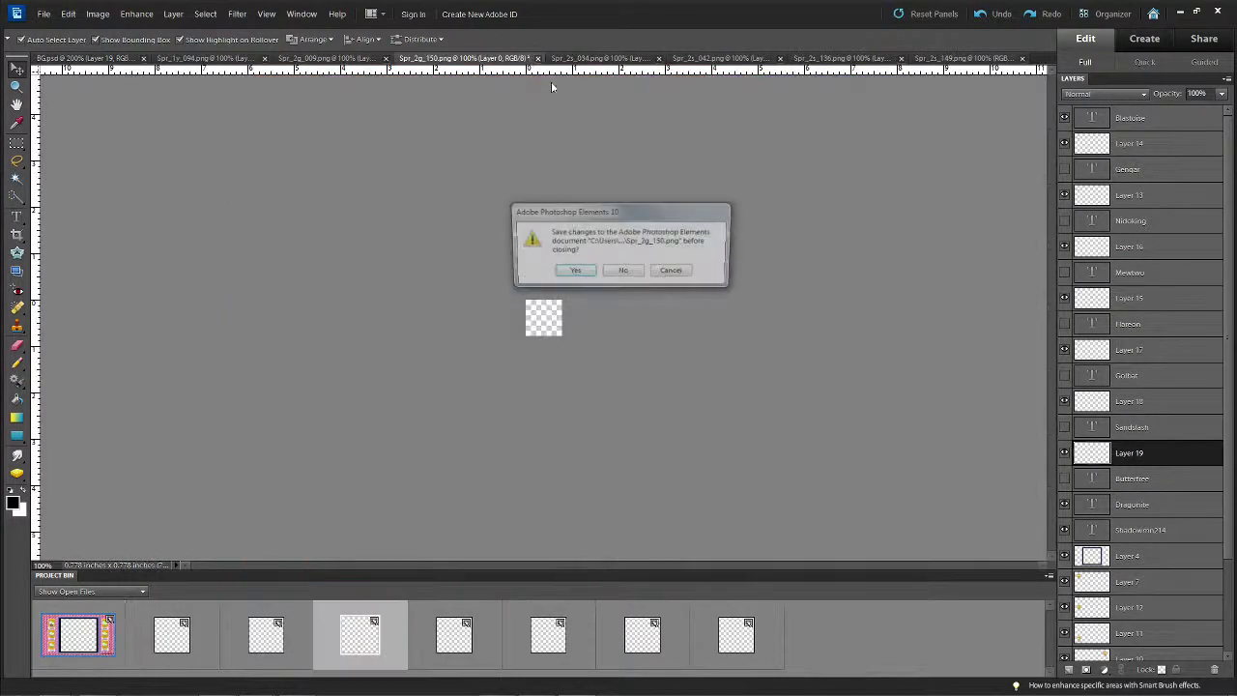
left_click(628, 271)
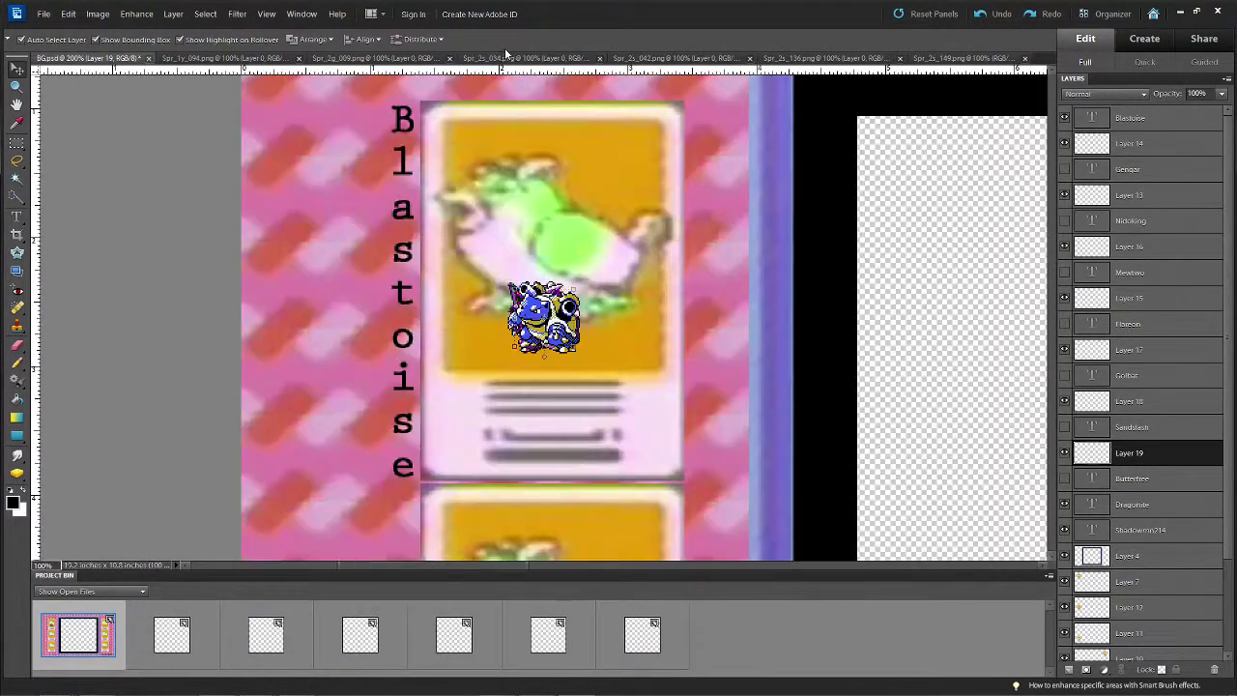
left_click(599, 59)
left_click(624, 271)
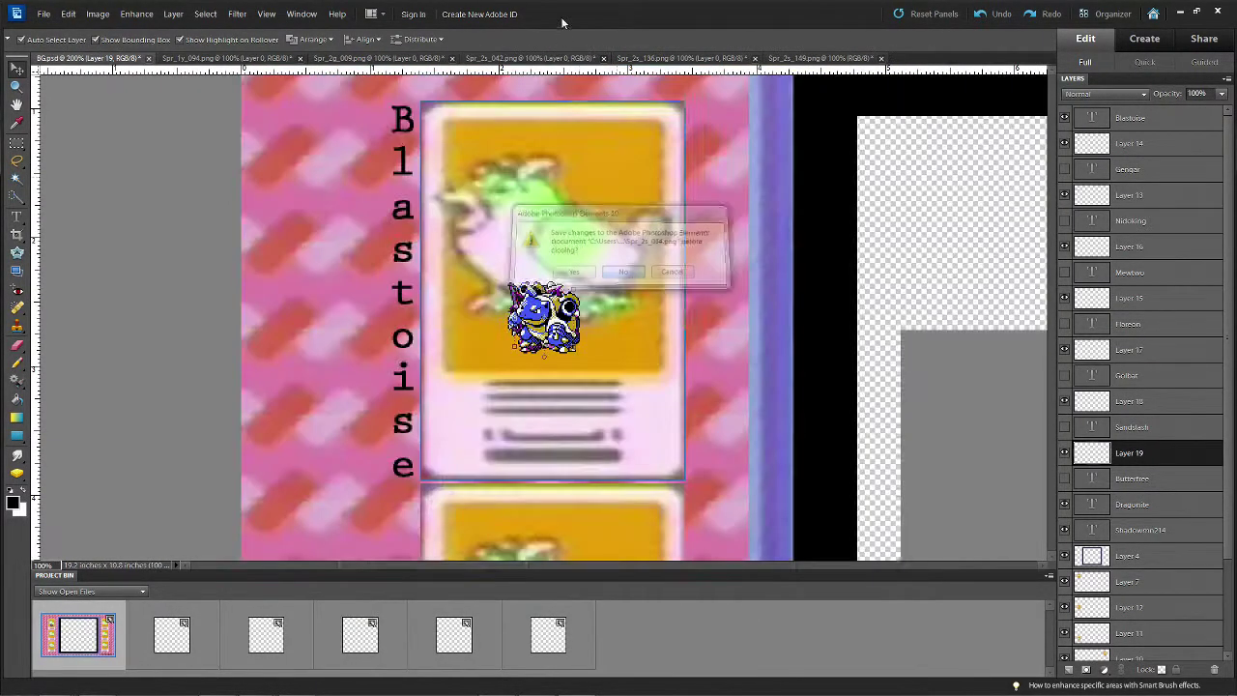
left_click(603, 58)
left_click(620, 274)
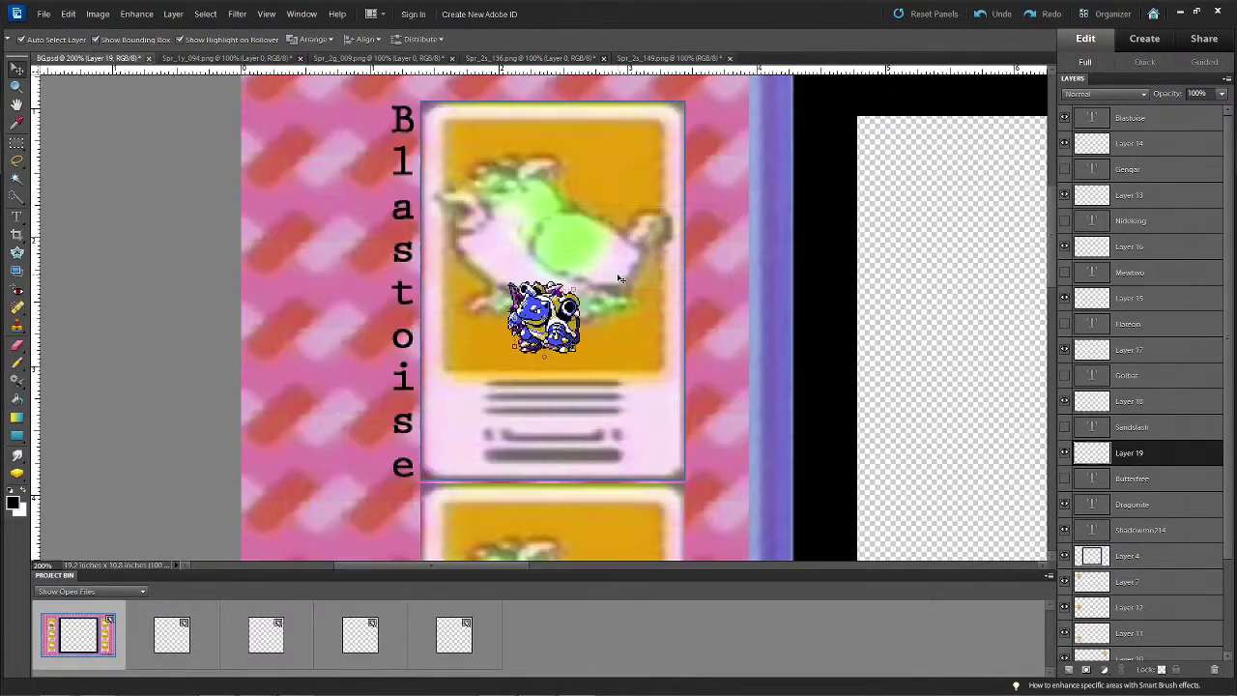
left_click(603, 59)
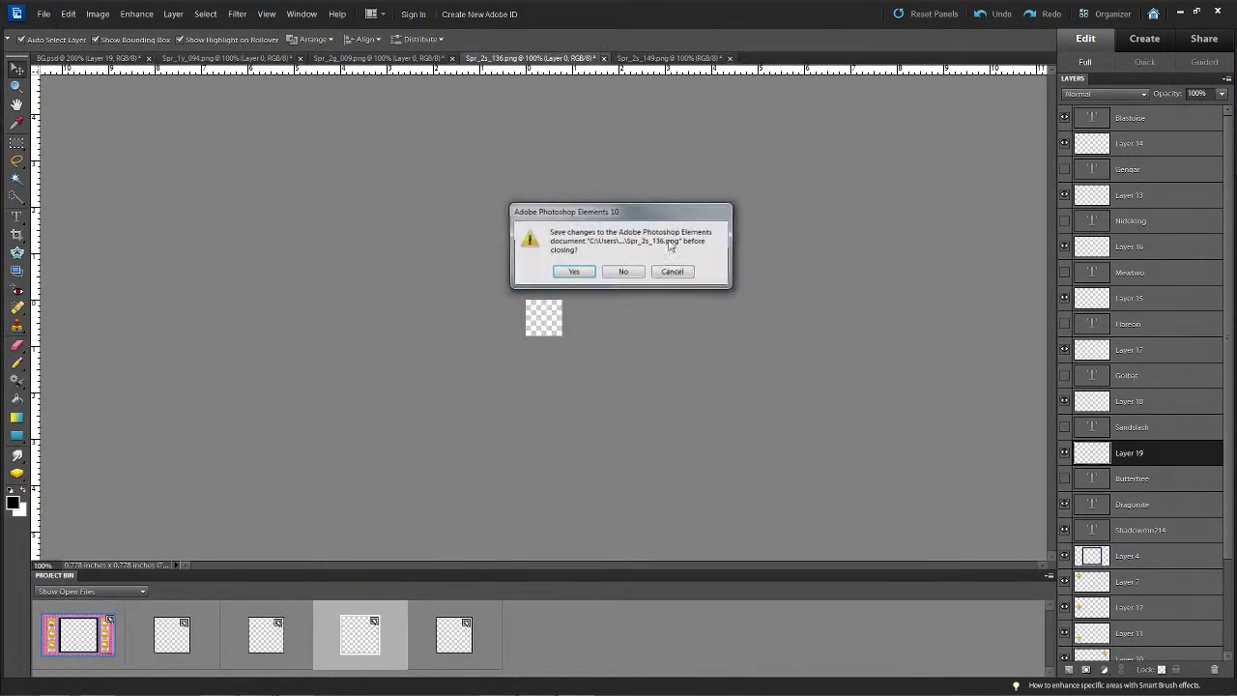
left_click(623, 274)
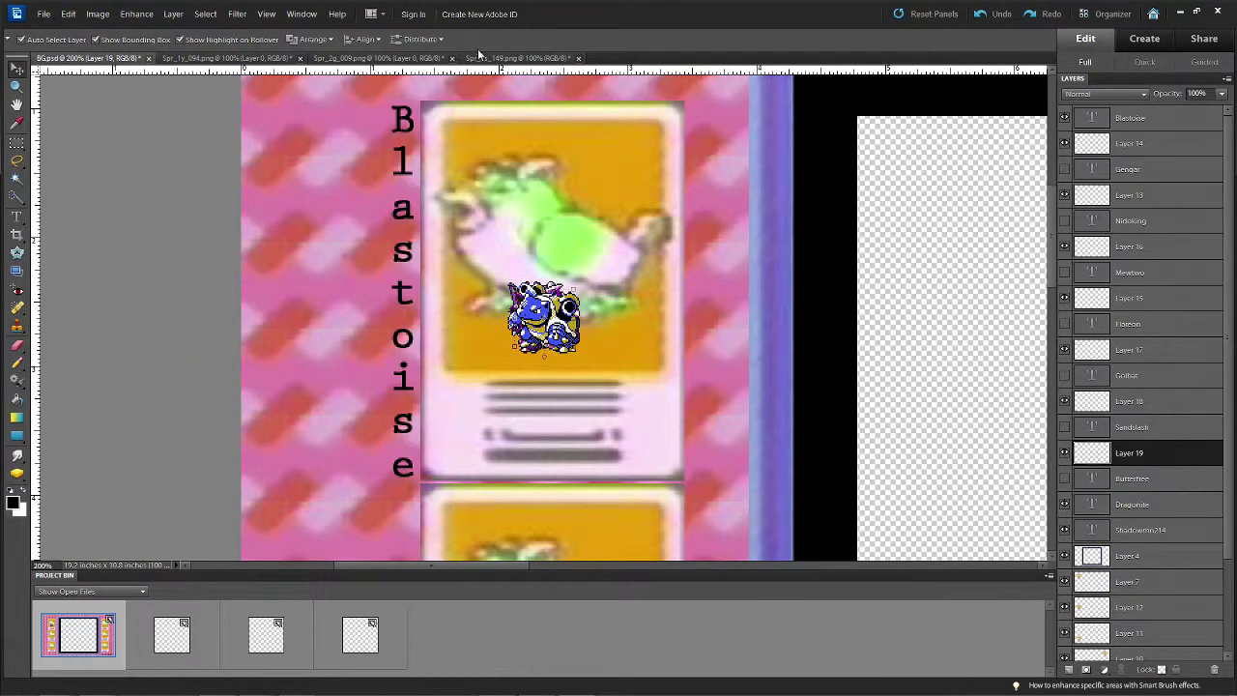
Close the remaining Spr_2s_149, Spr_2g_009 and Spr_1y_094 files without saving
left_click(515, 59)
left_click(578, 59)
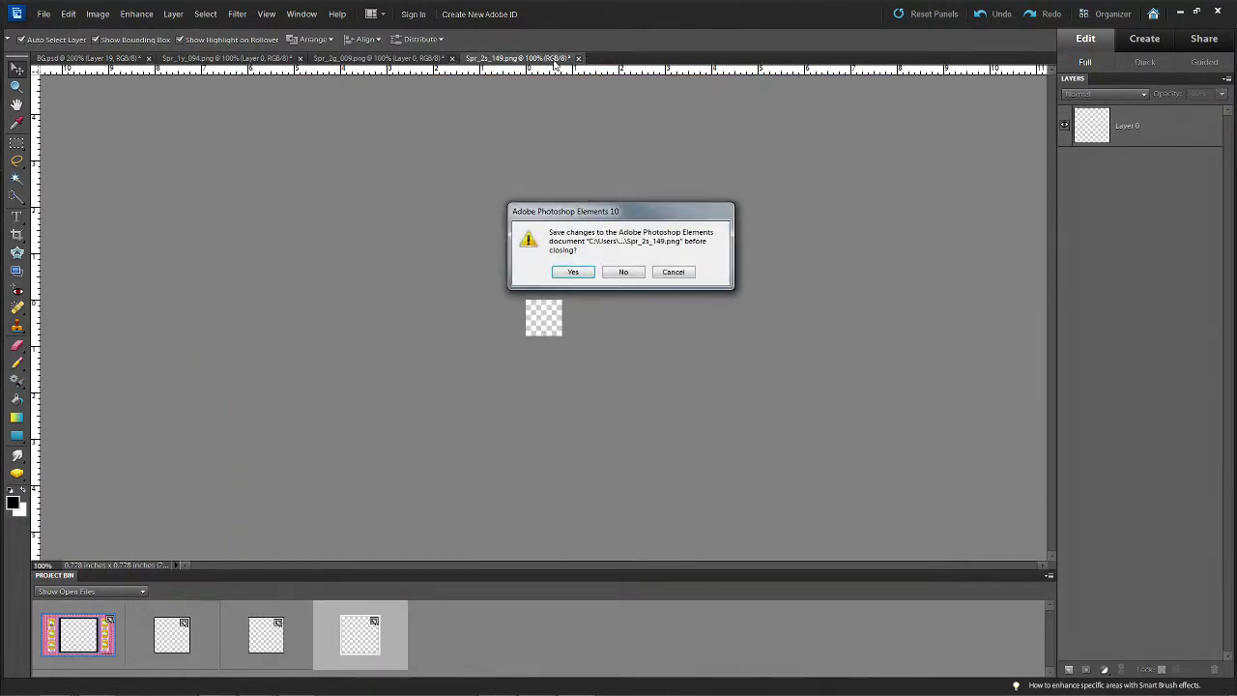
left_click(623, 272)
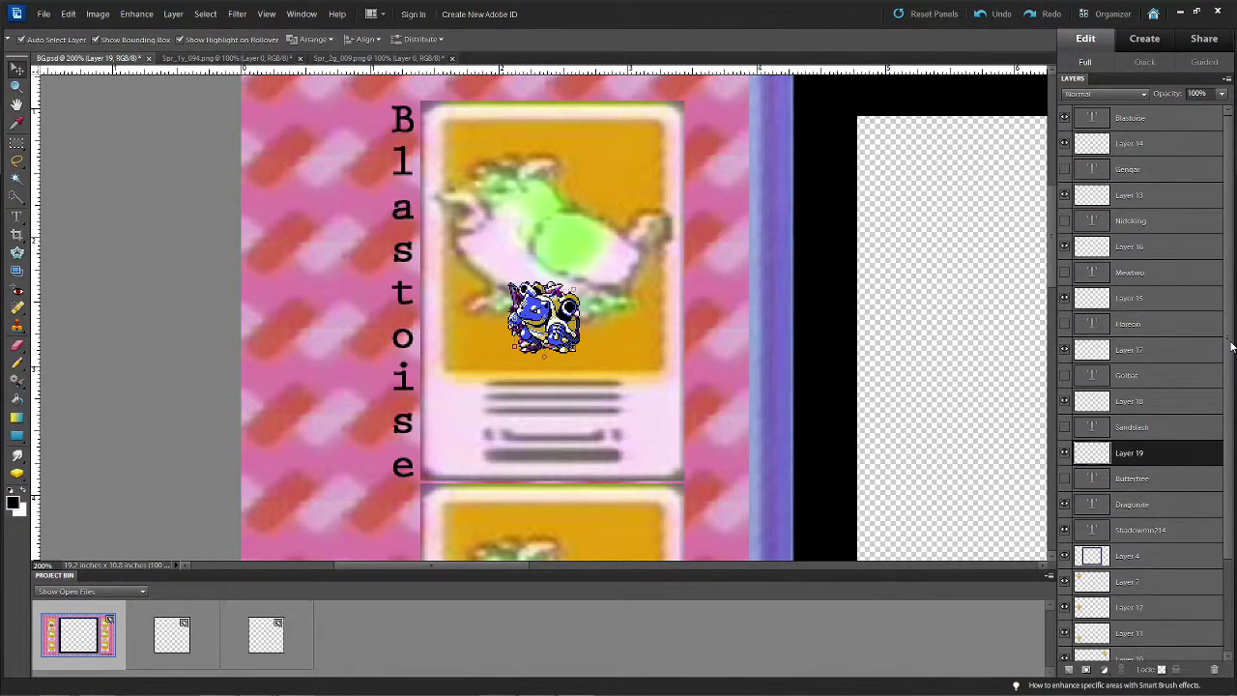
mouse_move(1232, 263)
left_mouse_down()
mouse_move(1231, 391)
mouse_move(1232, 275)
left_mouse_up()
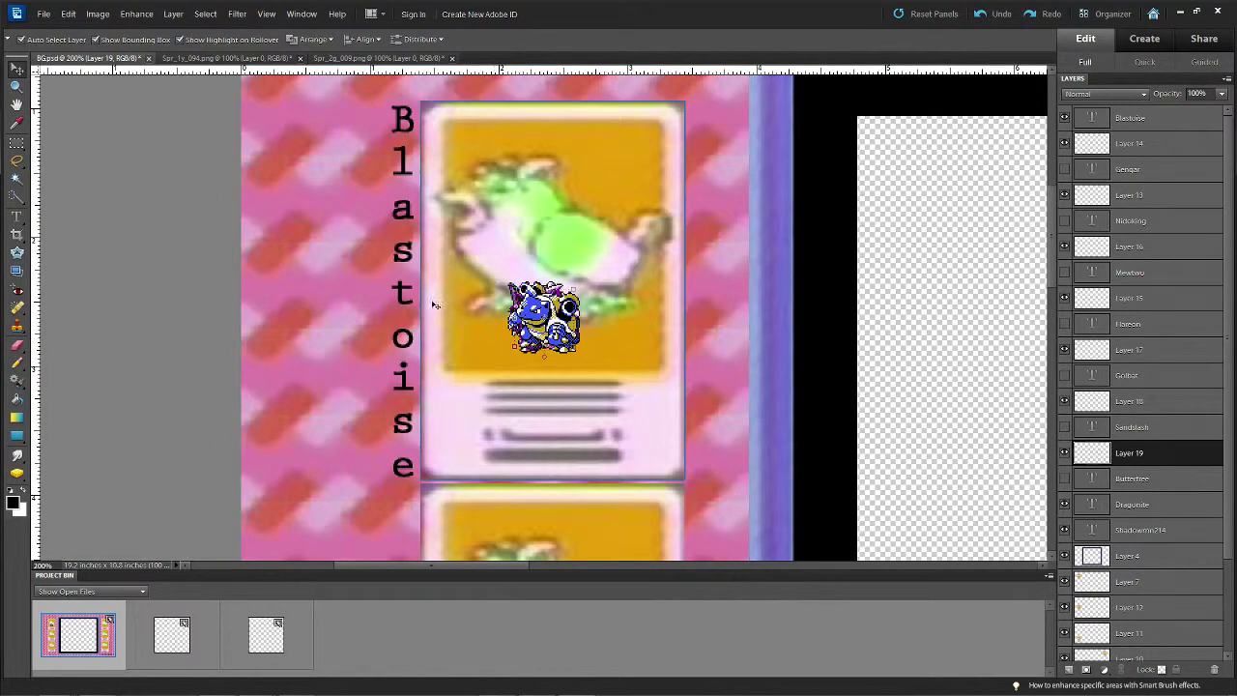
left_click(283, 633)
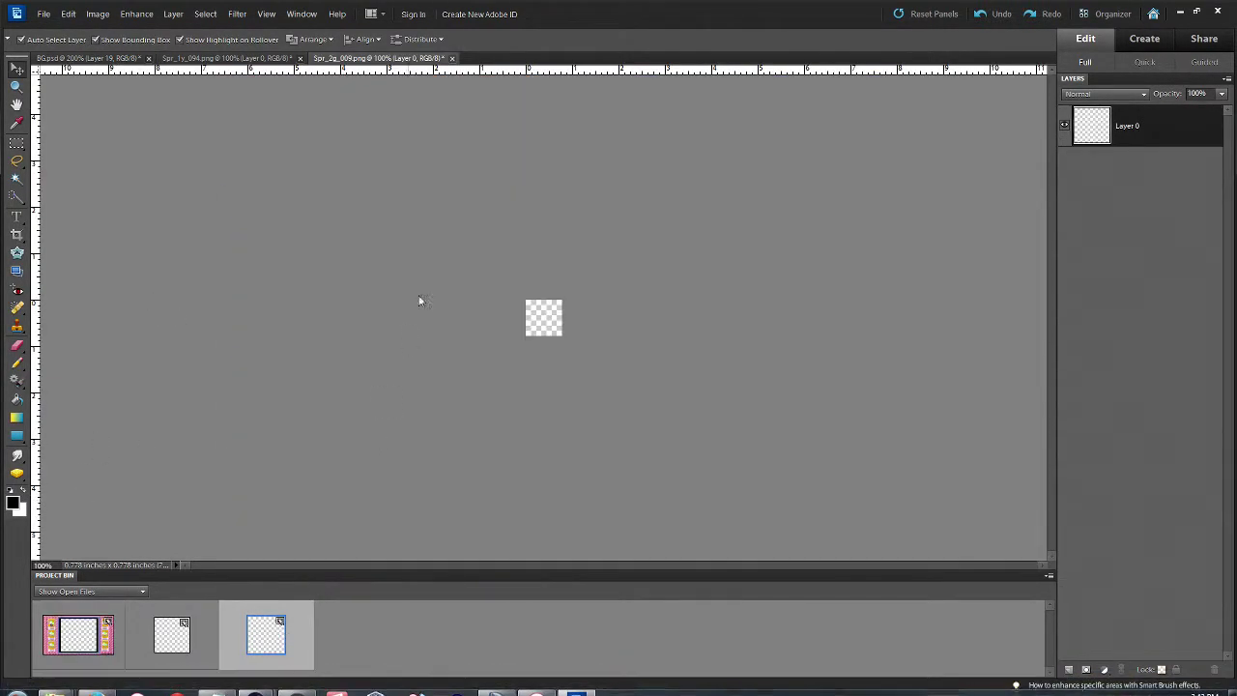
left_click(452, 59)
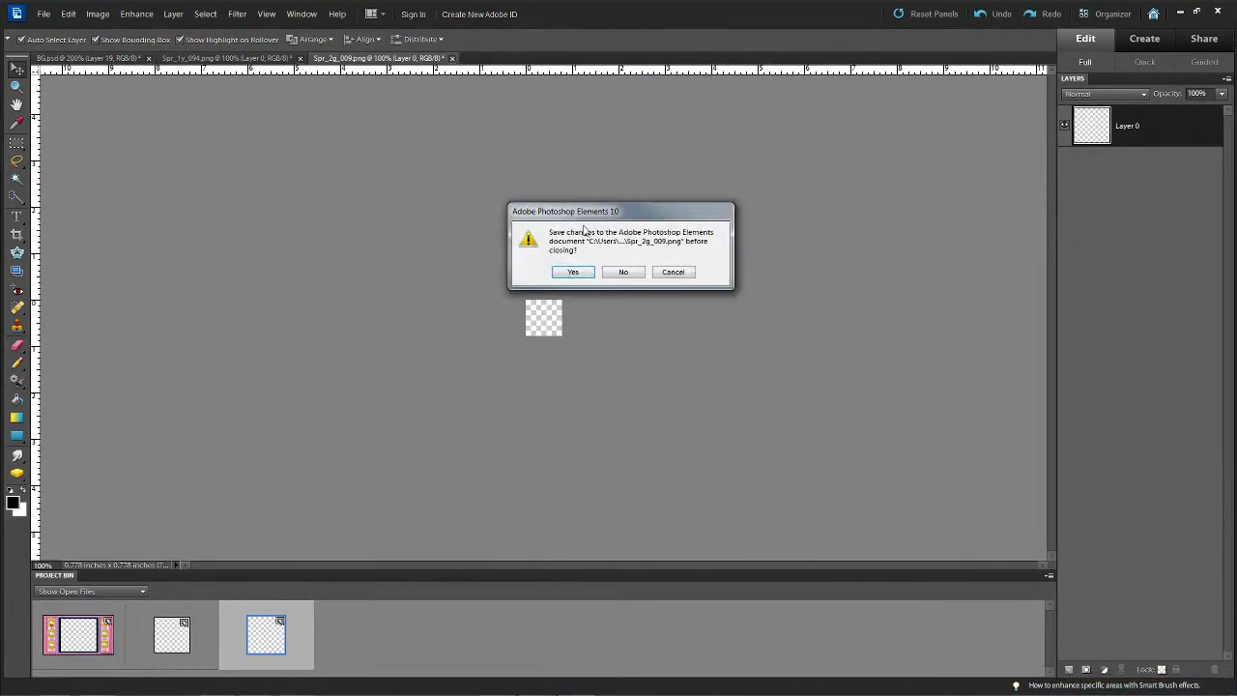
left_click(623, 273)
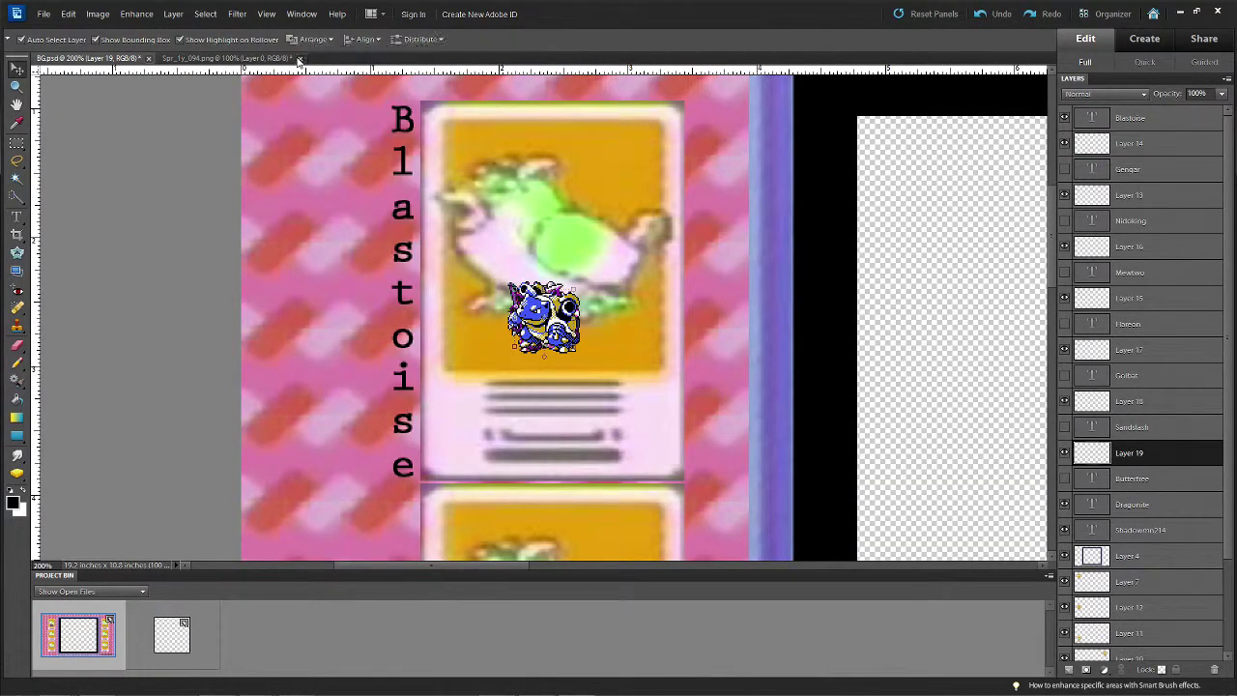
left_click(299, 59)
left_click(633, 272)
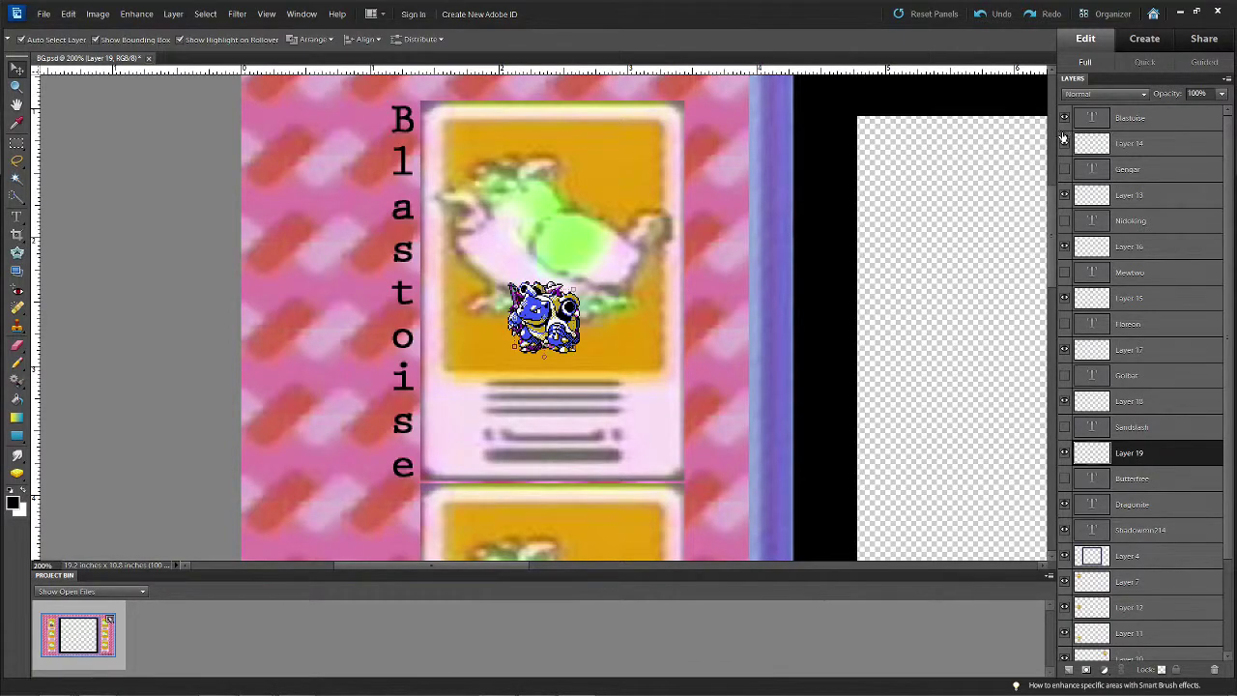
Cycle through the card sprites (Gengar, Nidoking, Mewtwo, Flareon, Golbat, Sandslash), leaving them hidden
left_click(1066, 143)
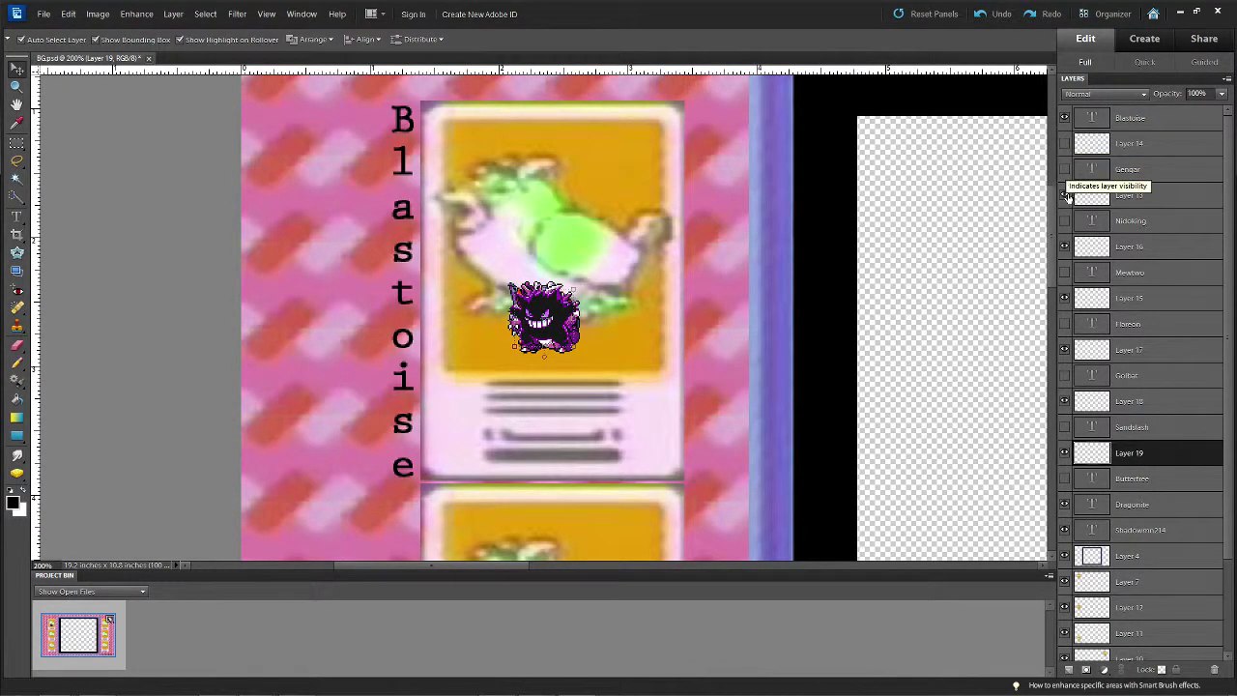
left_click(1066, 197)
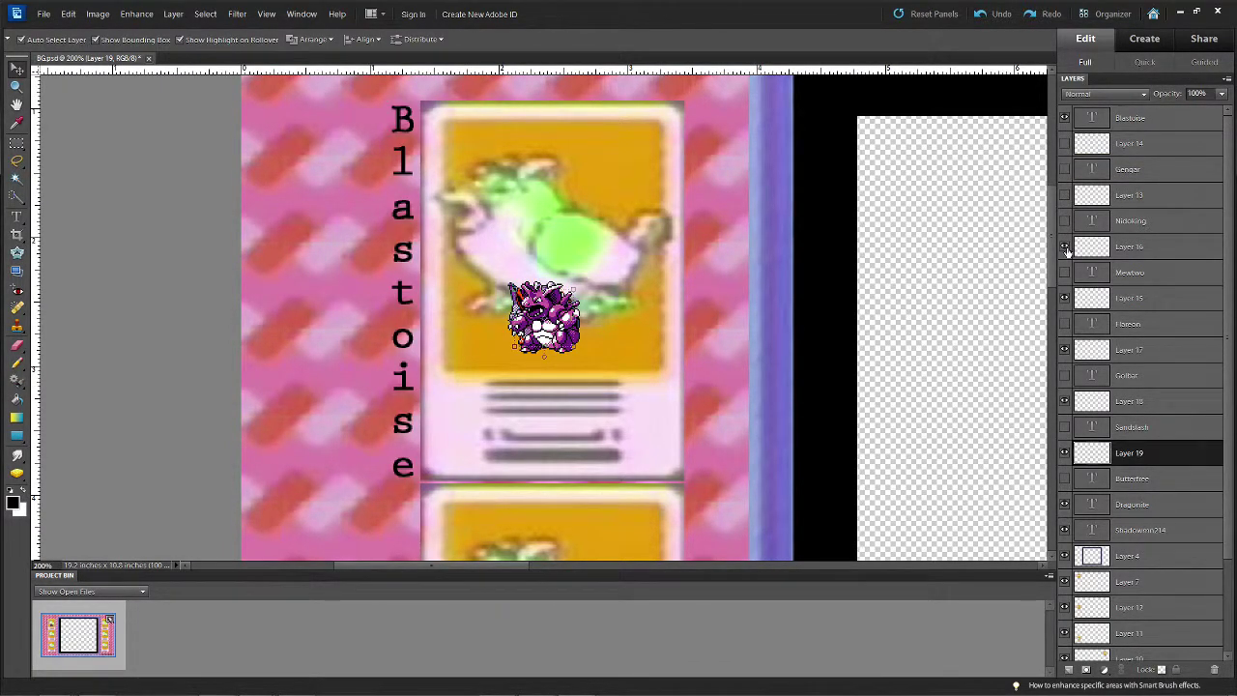
left_click(1065, 248)
left_click(1066, 299)
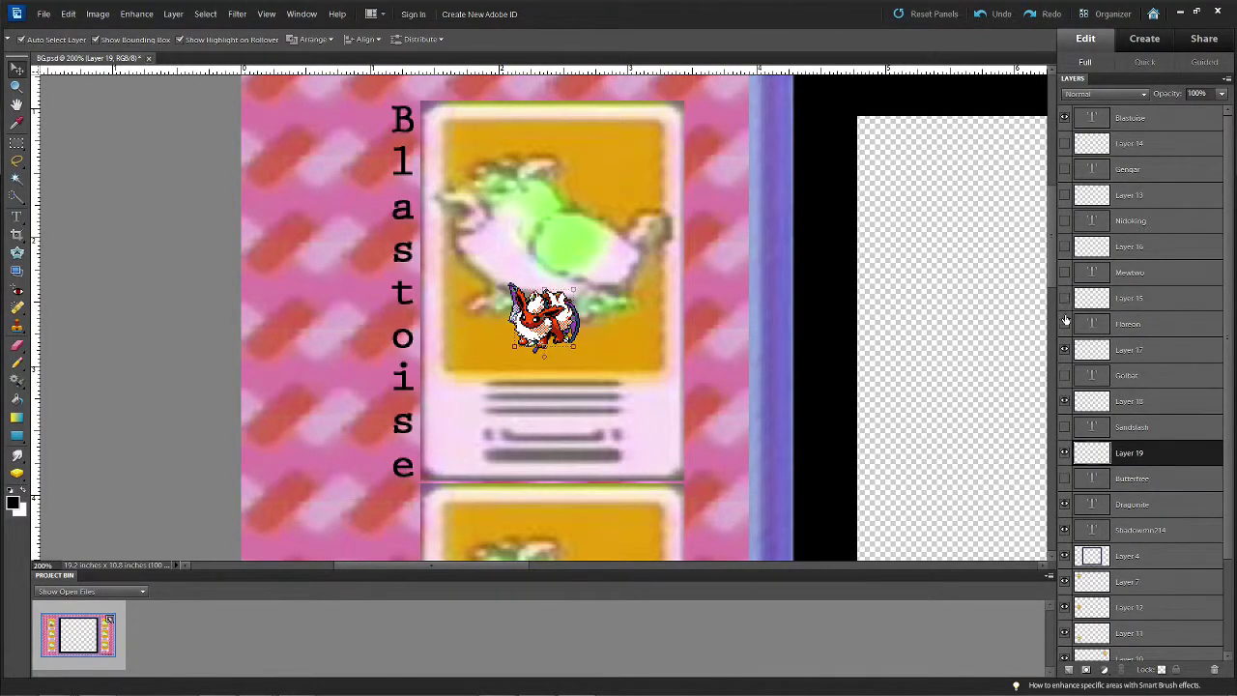
left_click(1065, 351)
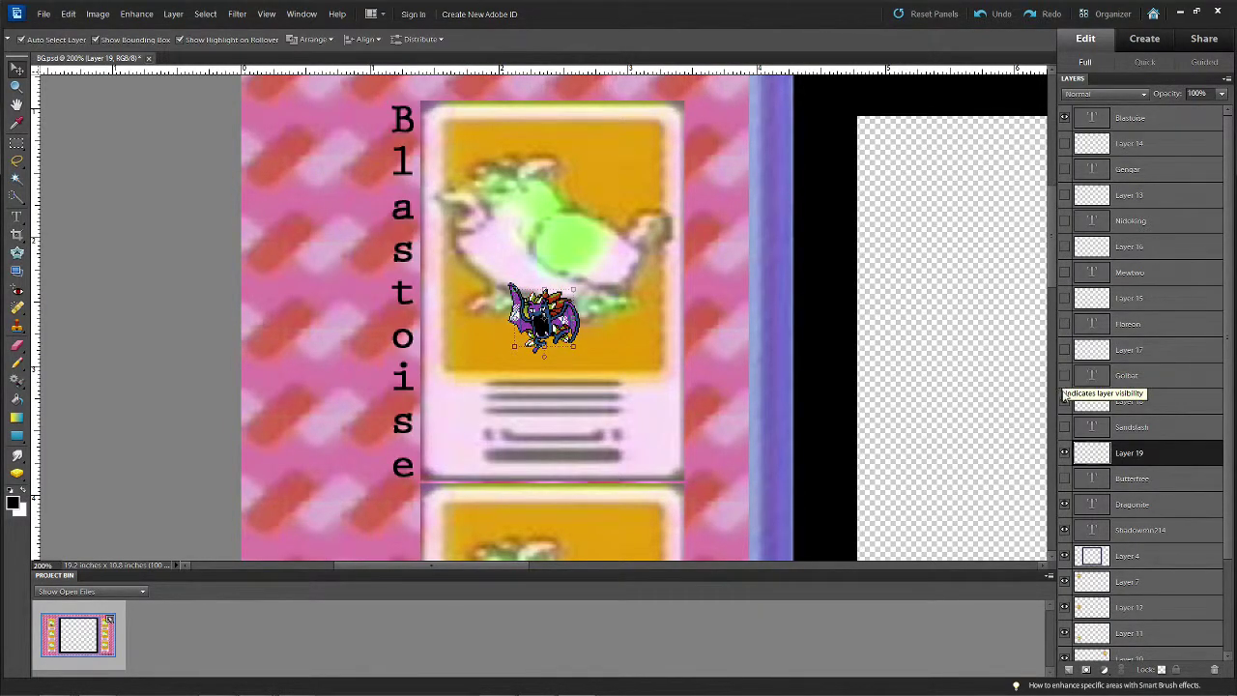
left_click(1064, 402)
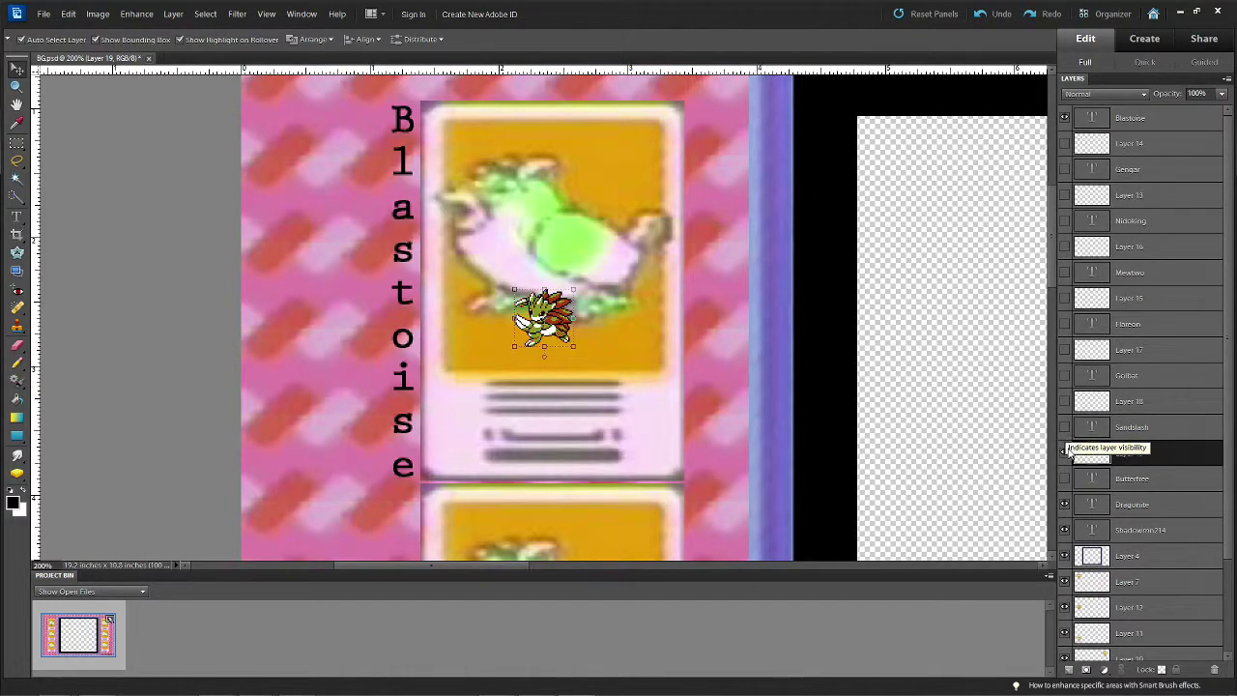
left_click(1066, 452)
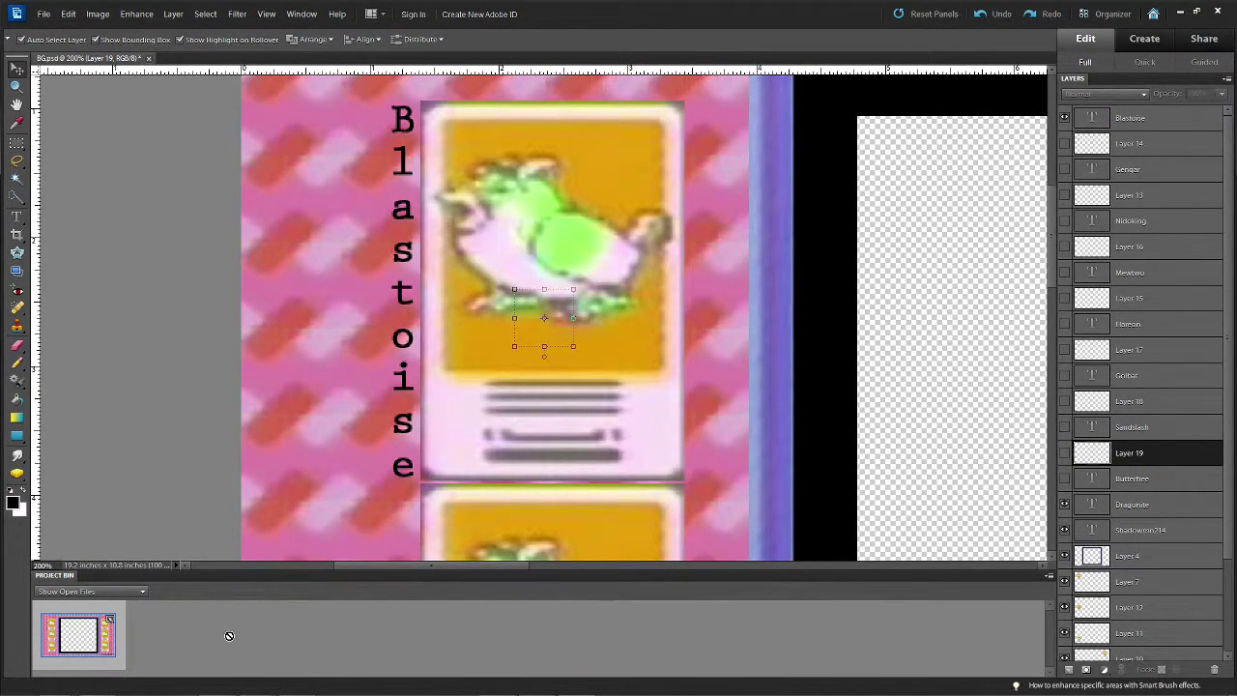
Drag Spr_2s_149.png and Spr_2s_012.png from Downloads into the editor
left_click(17, 683)
left_click(55, 684)
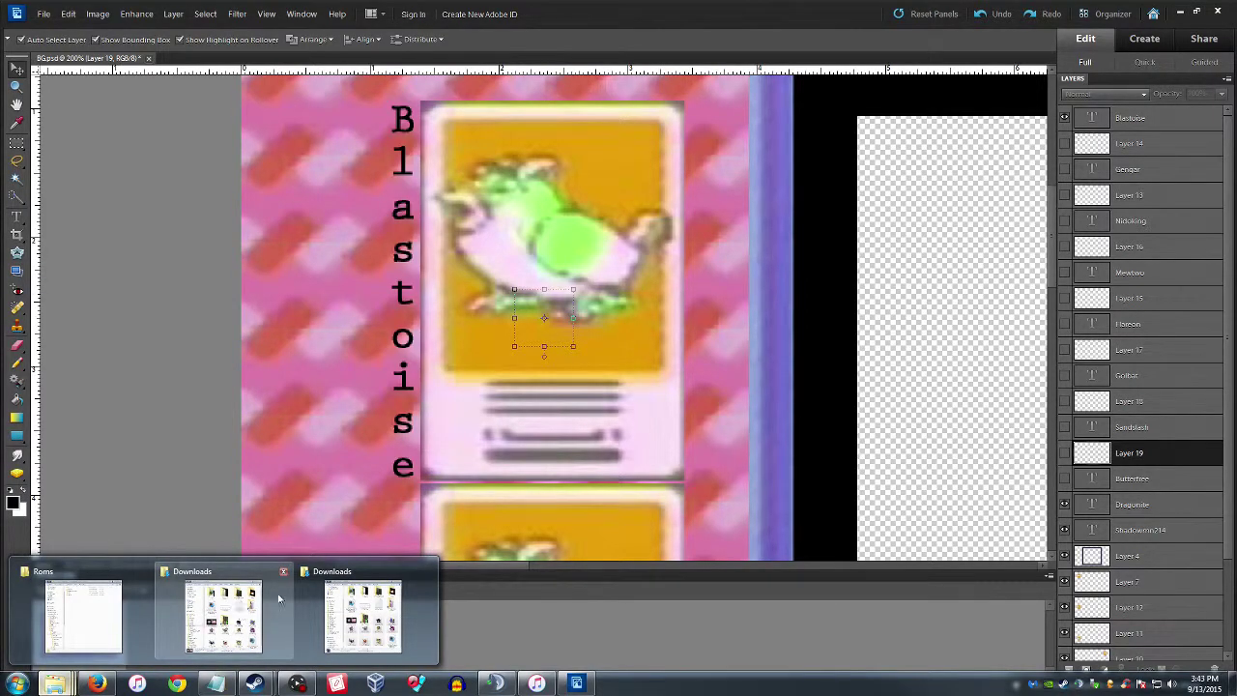
left_click(283, 572)
left_click(232, 619)
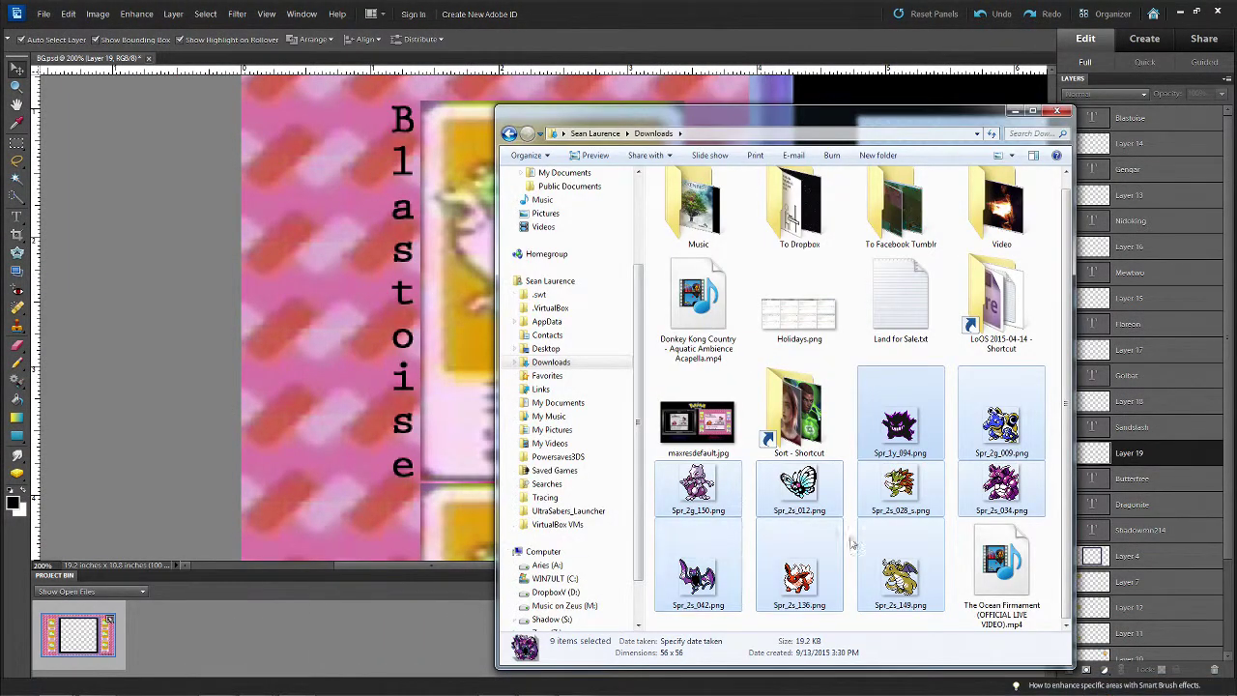
left_click(900, 578)
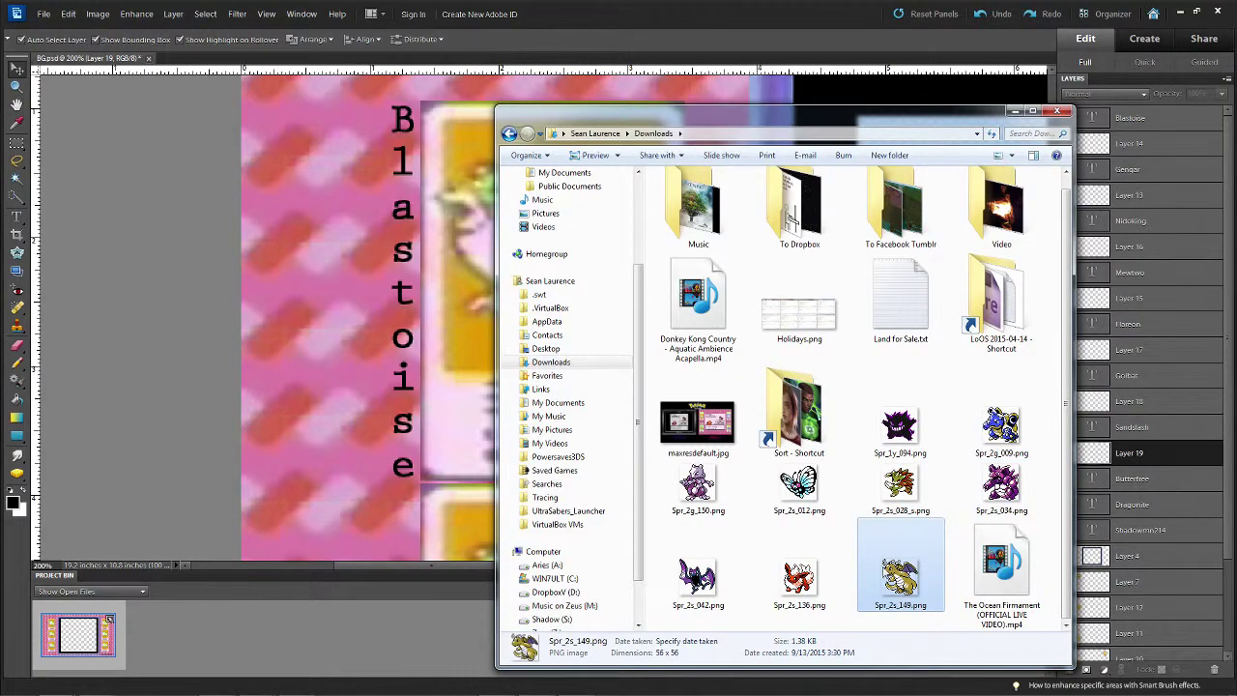
left_click(800, 488, "ctrl")
left_click_drag(800, 488, 283, 419)
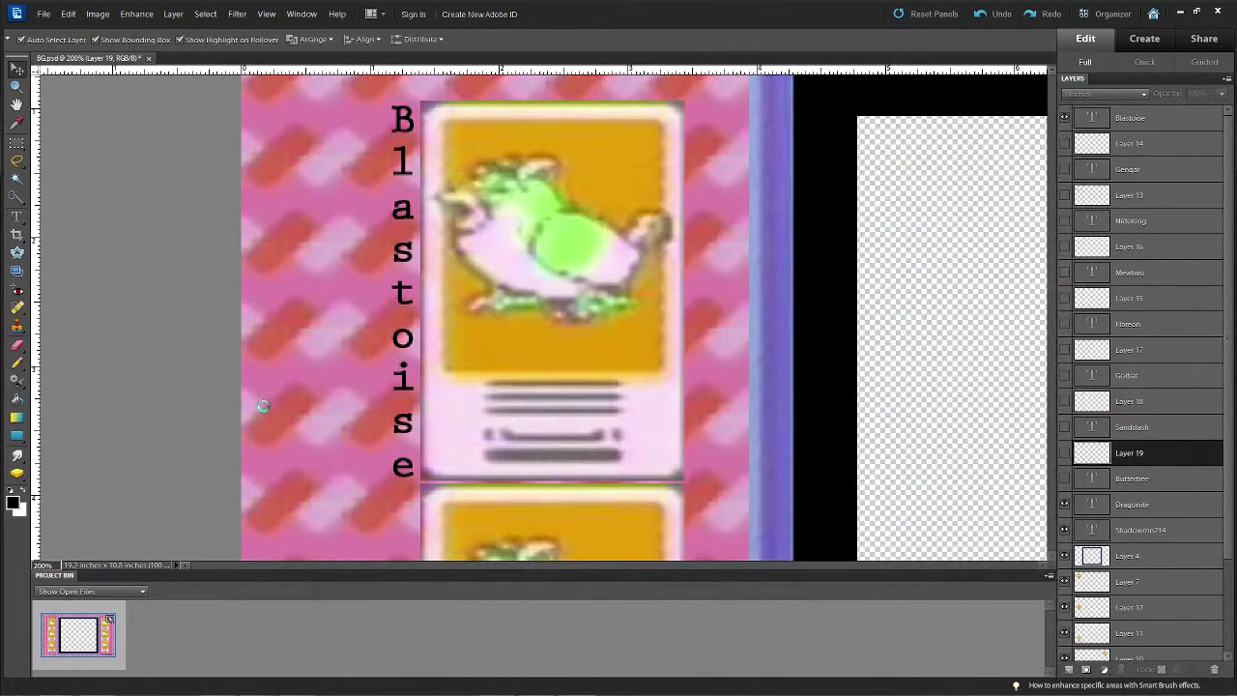
Paste the Dragonite sprite into BG.psd as Layer 20, just below its name label
key("Delete")
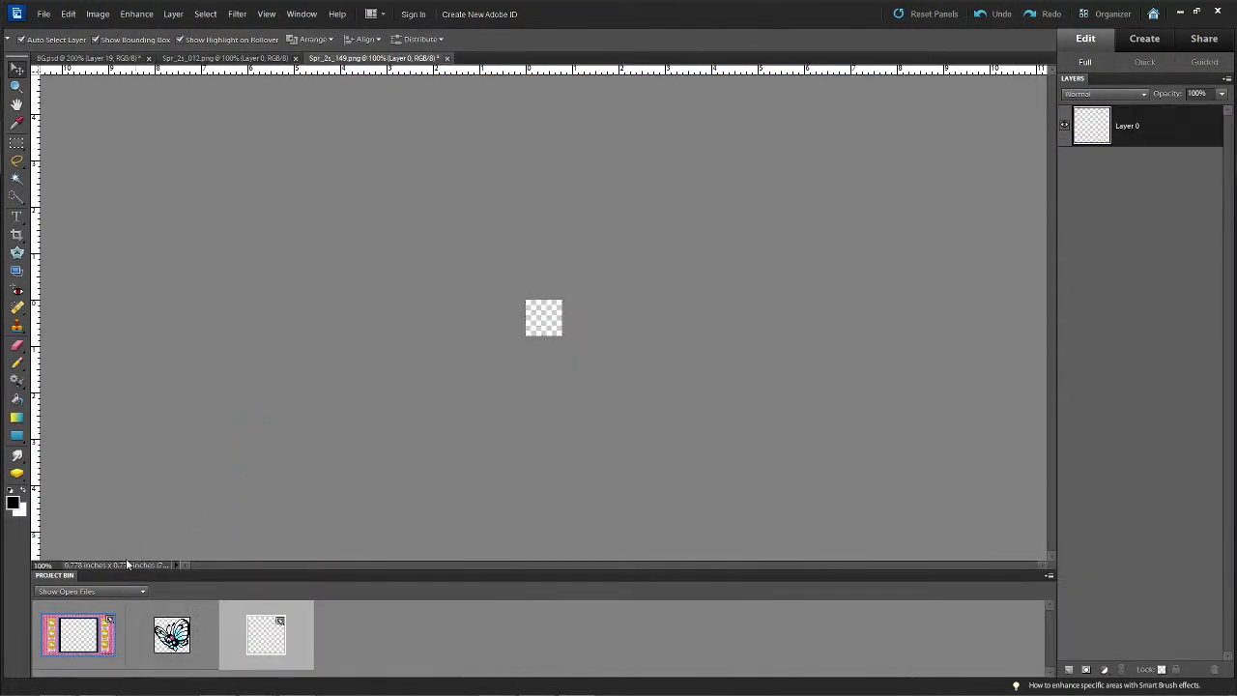
left_click(79, 646)
key("ctrl+v")
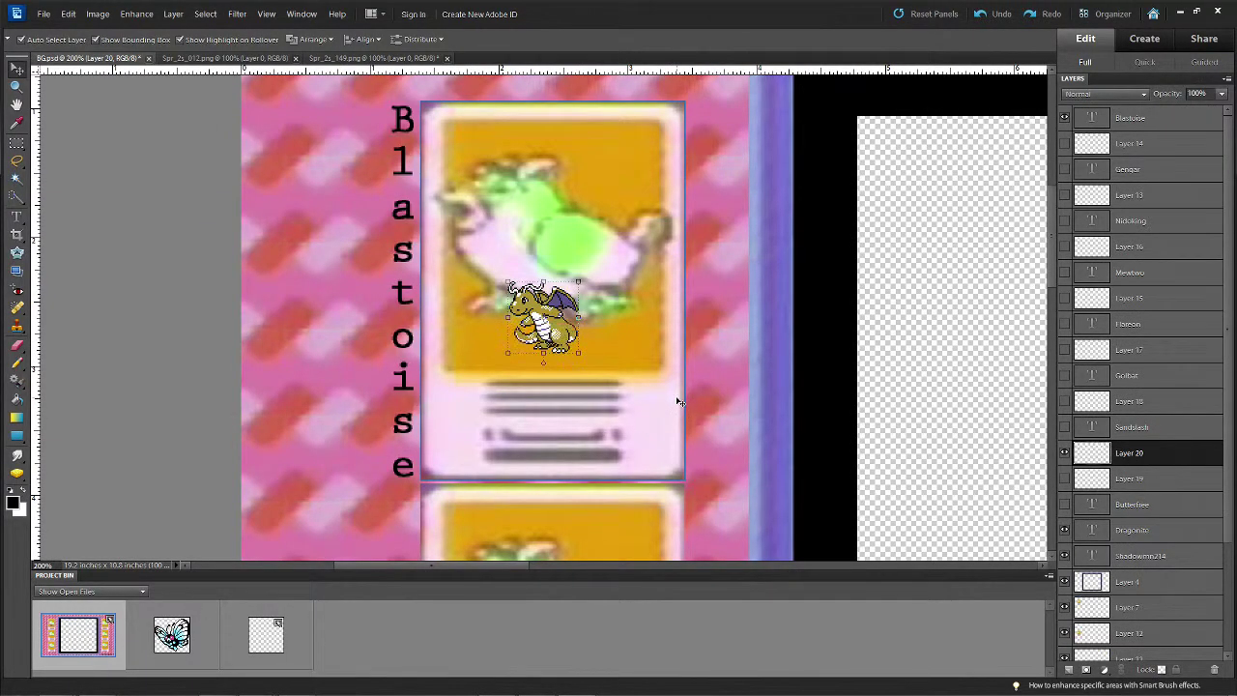
left_click_drag(1155, 462, 1156, 544)
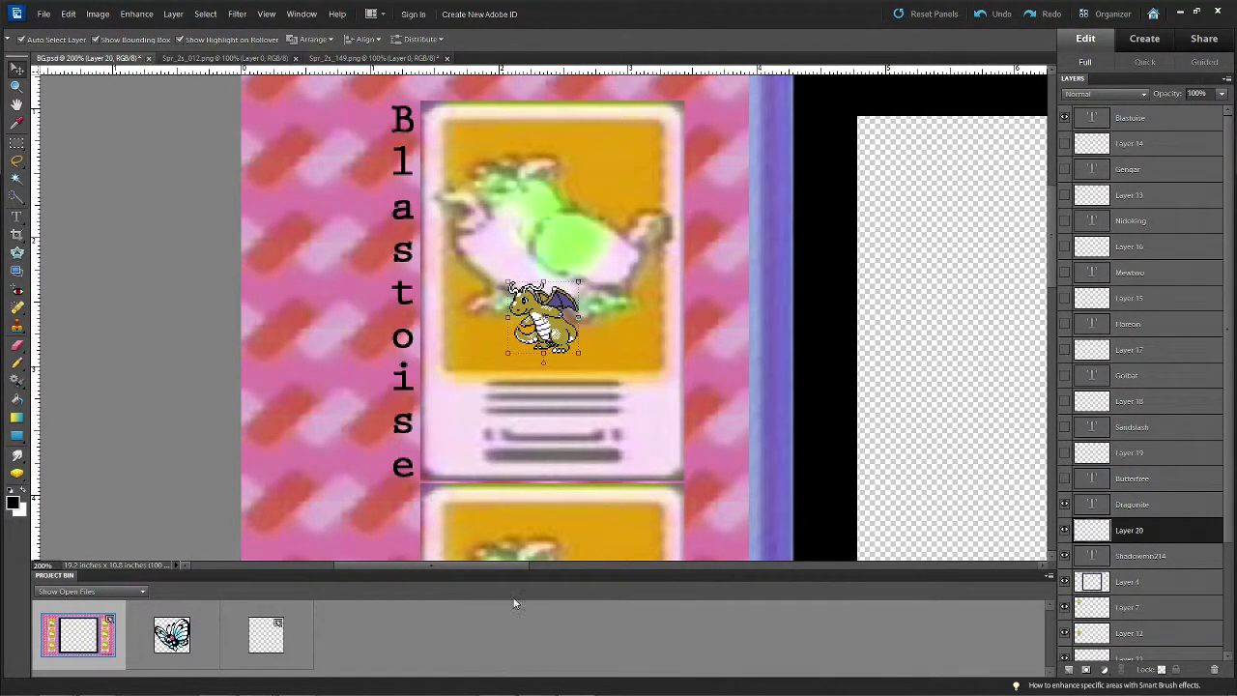
Paste the Butterfree sprite into BG.psd as Layer 21, above the Dragonite label
left_click(172, 634)
key("Delete")
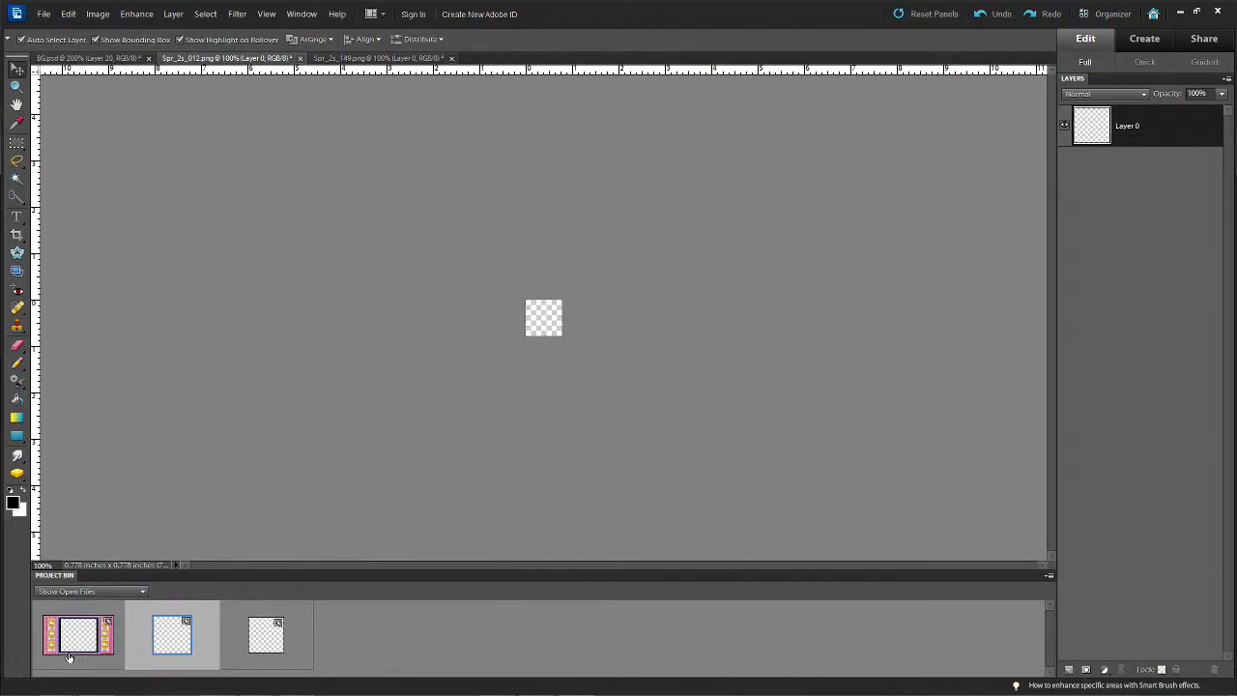
key("ctrl+z")
left_click(44, 653)
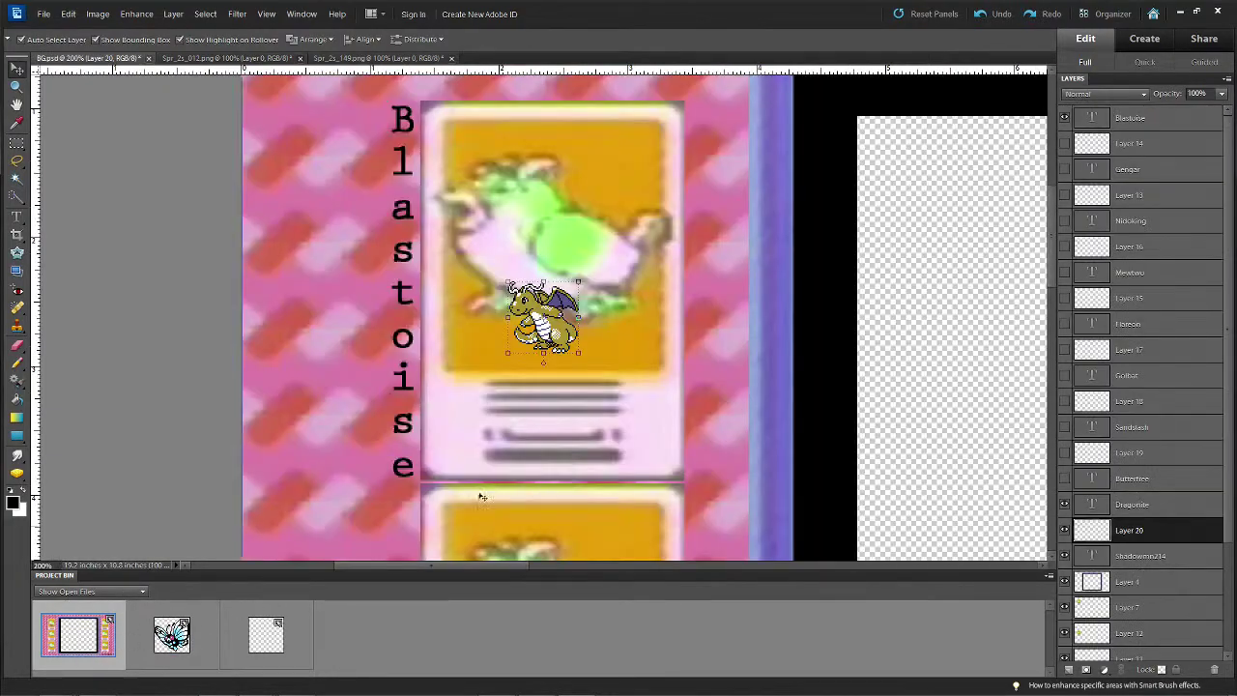
key("ctrl+v")
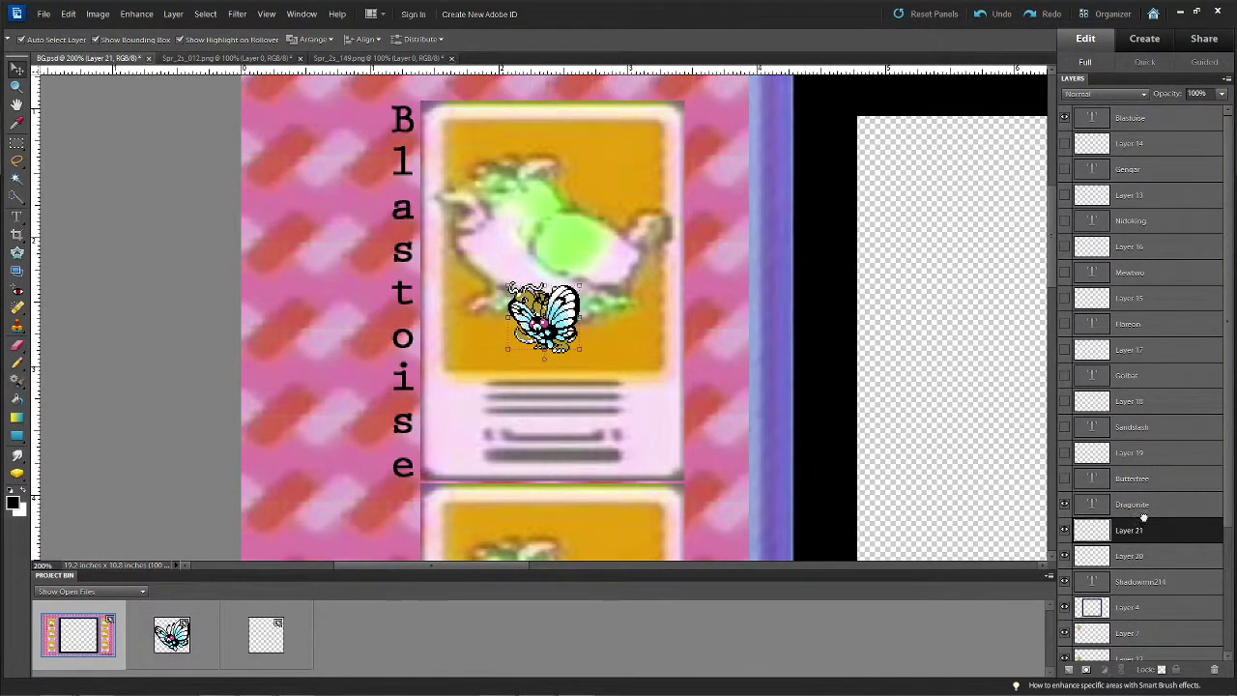
left_click_drag(1143, 519, 1137, 513)
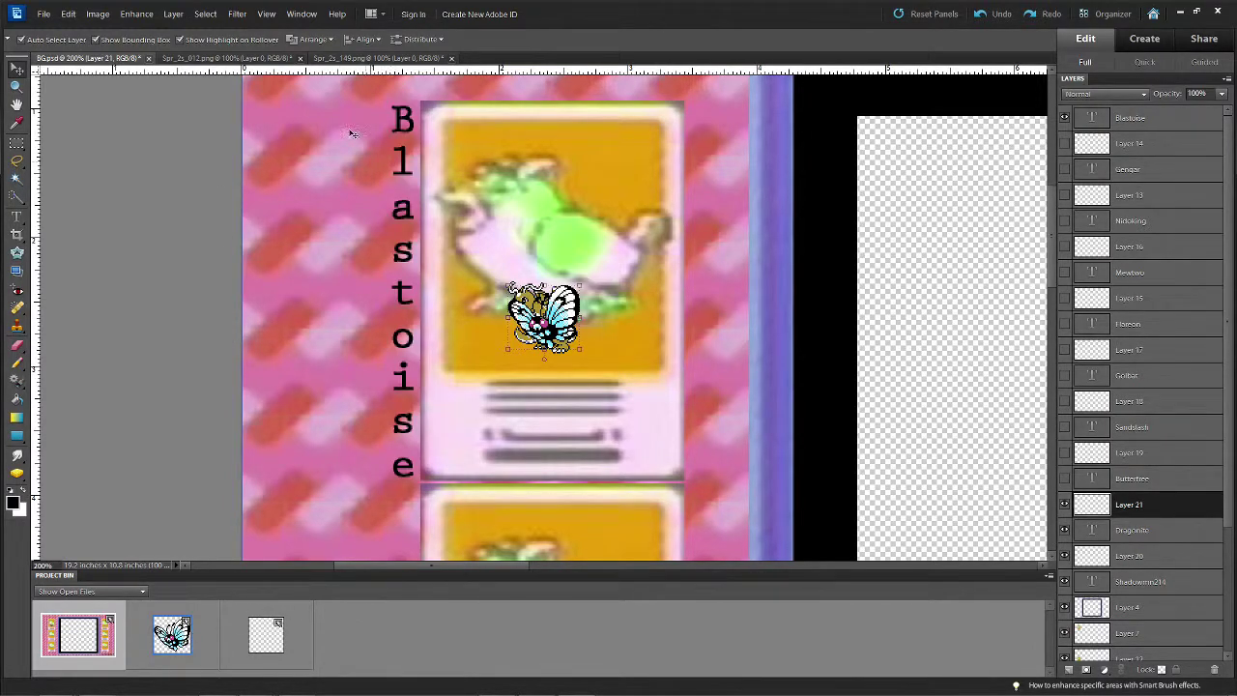
Close the Butterfree and Dragonite sprite files, declining to save either
left_click(300, 59)
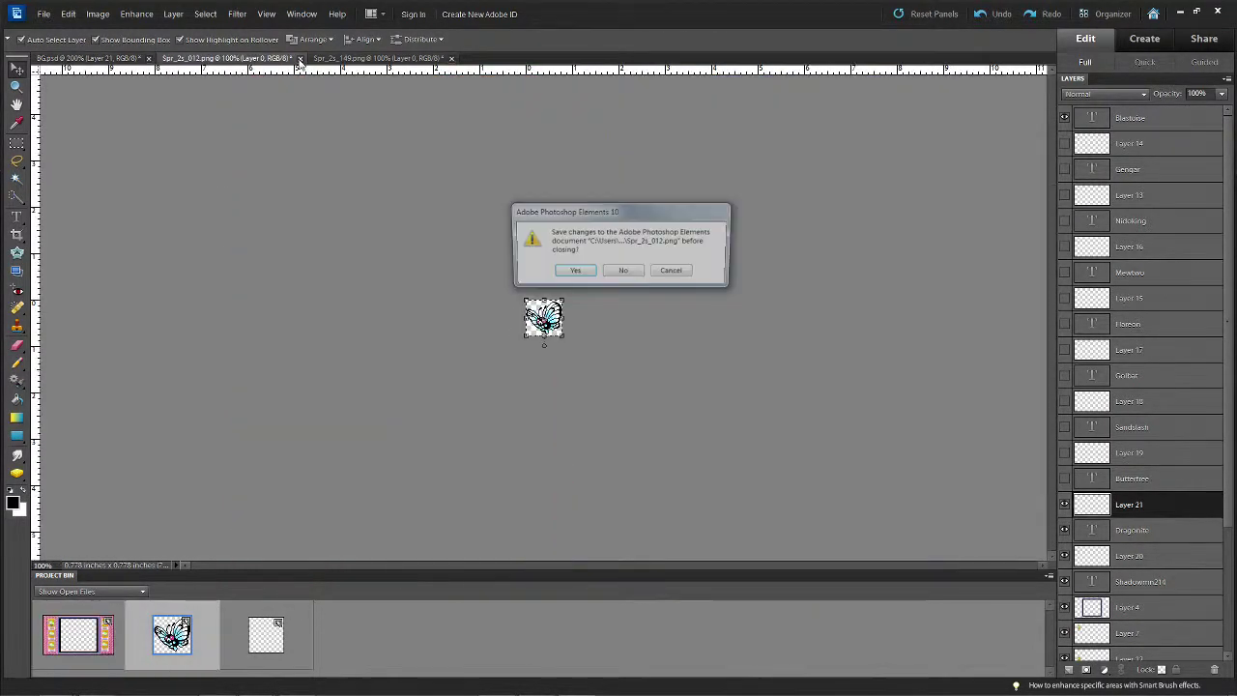
left_click(624, 271)
left_click(301, 60)
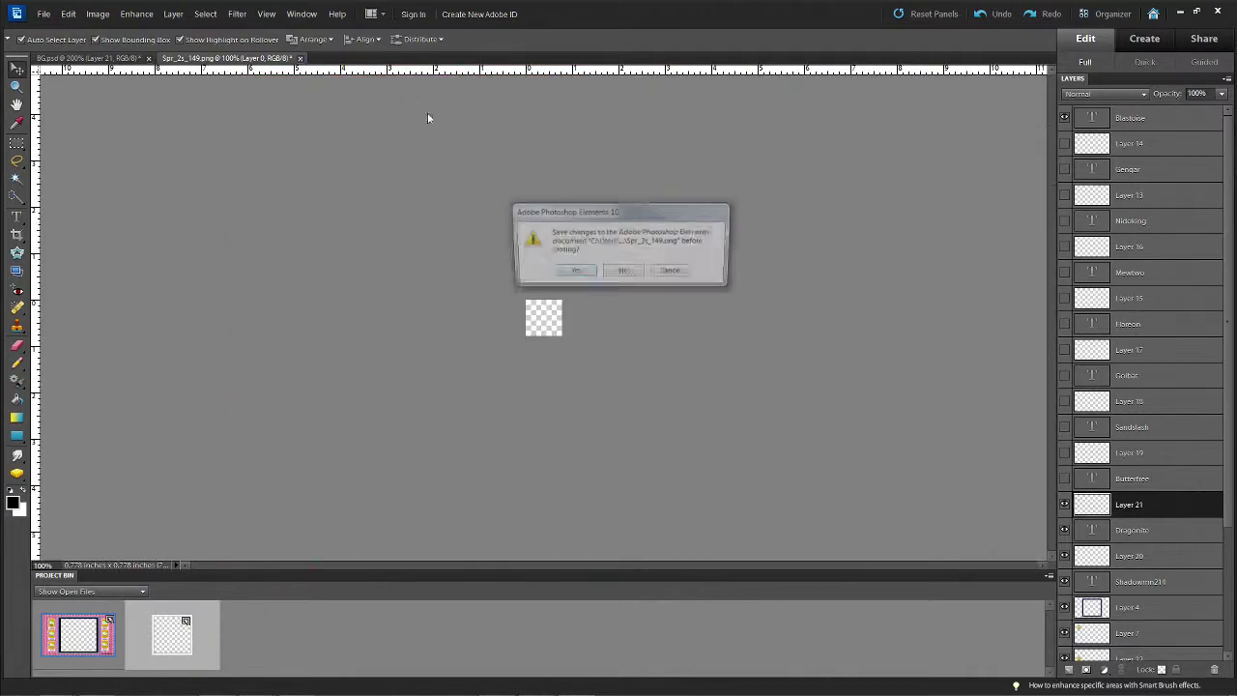
left_click(630, 272)
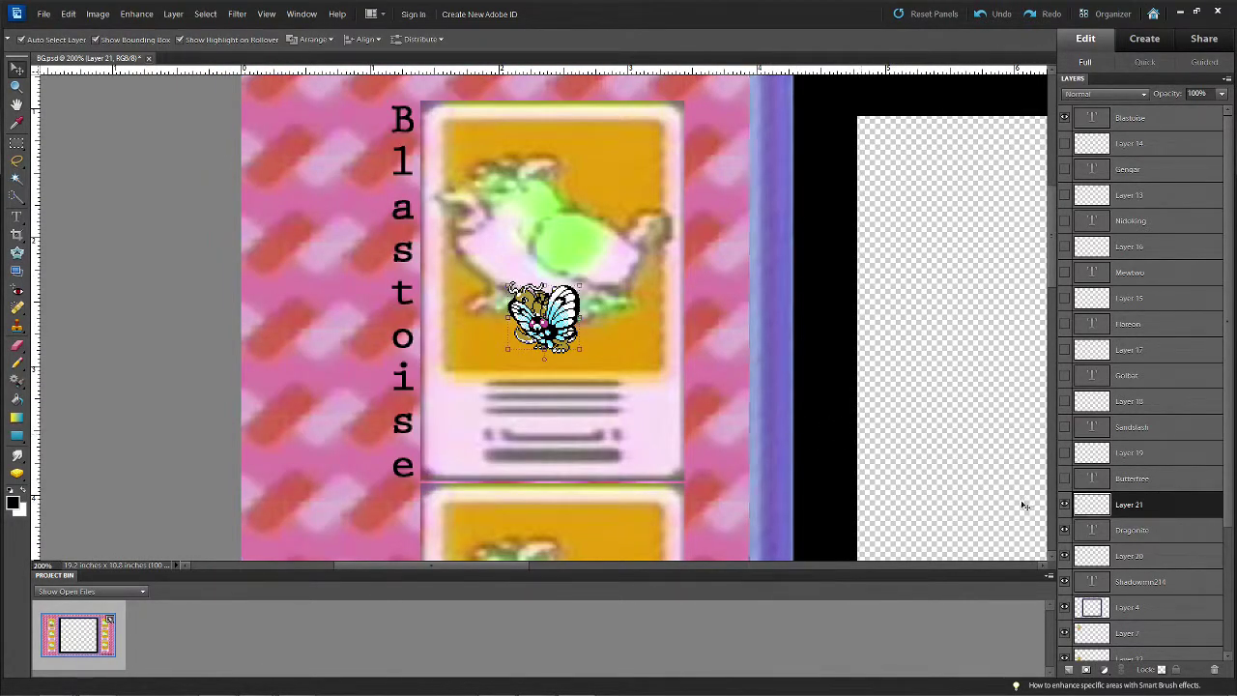
key("ctrl+minus")
key("ctrl+minus")
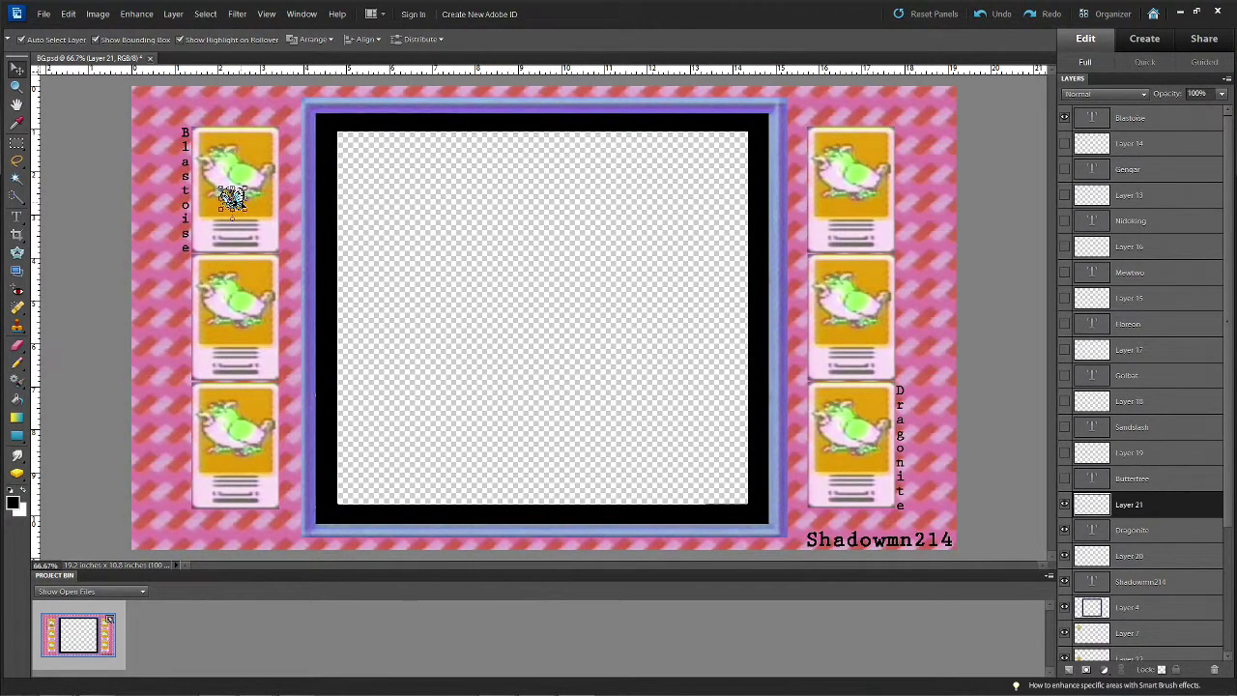
Move the Butterfree and Dragonite sprites onto the right border beside the Dragonite label
left_click(1066, 480)
left_click(1065, 479)
left_click_drag(829, 397, 931, 401)
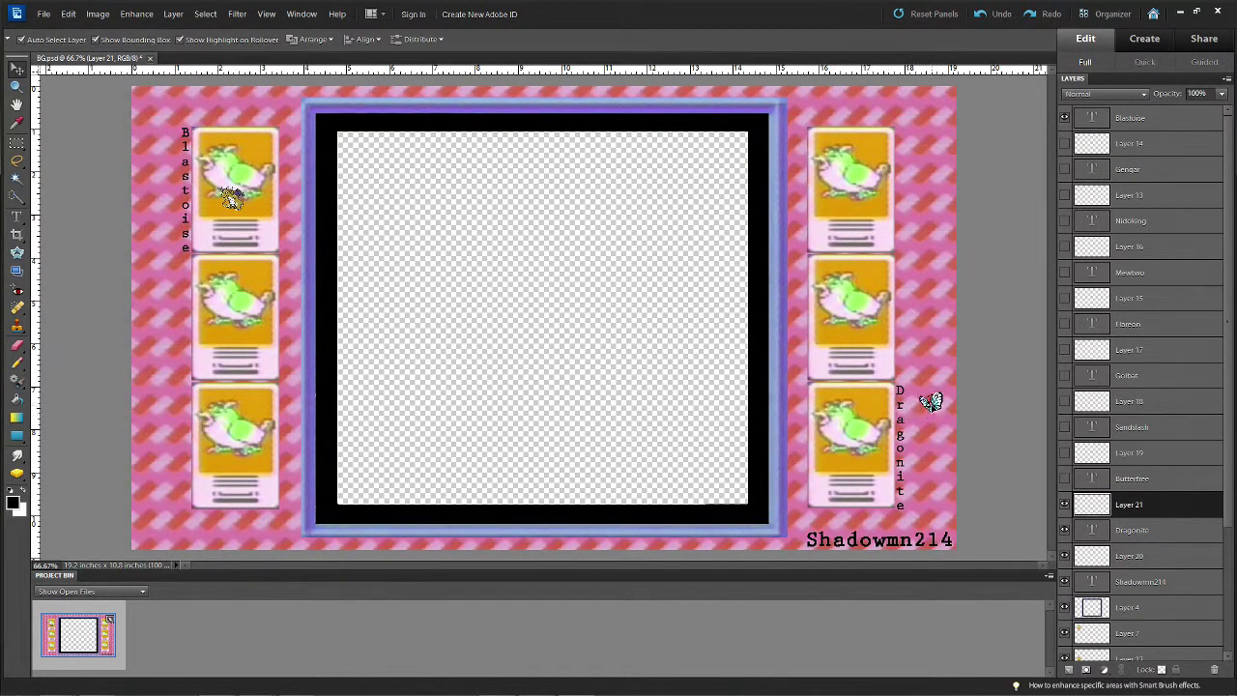
left_click_drag(232, 199, 931, 445)
Make sprite Layers 13 through 19 visible, keeping Layer 14 hidden
left_click(1064, 452)
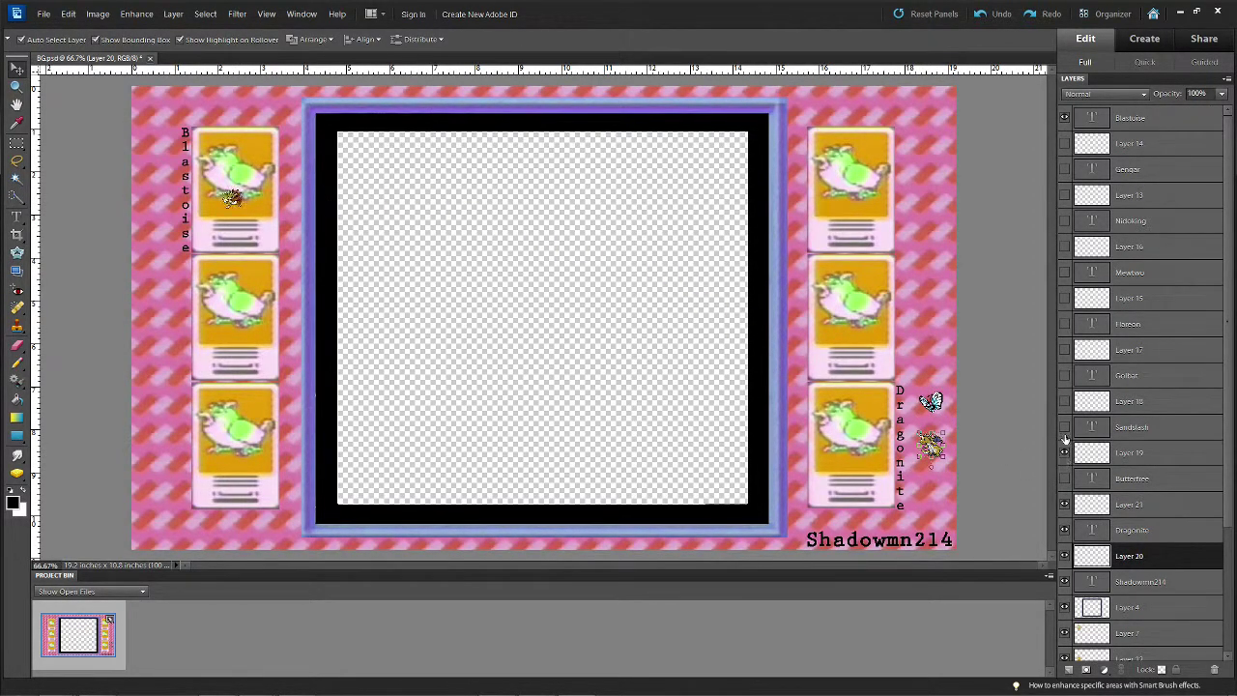
left_click(1064, 400)
left_click(1064, 349)
left_click(1064, 297)
left_click(1064, 246)
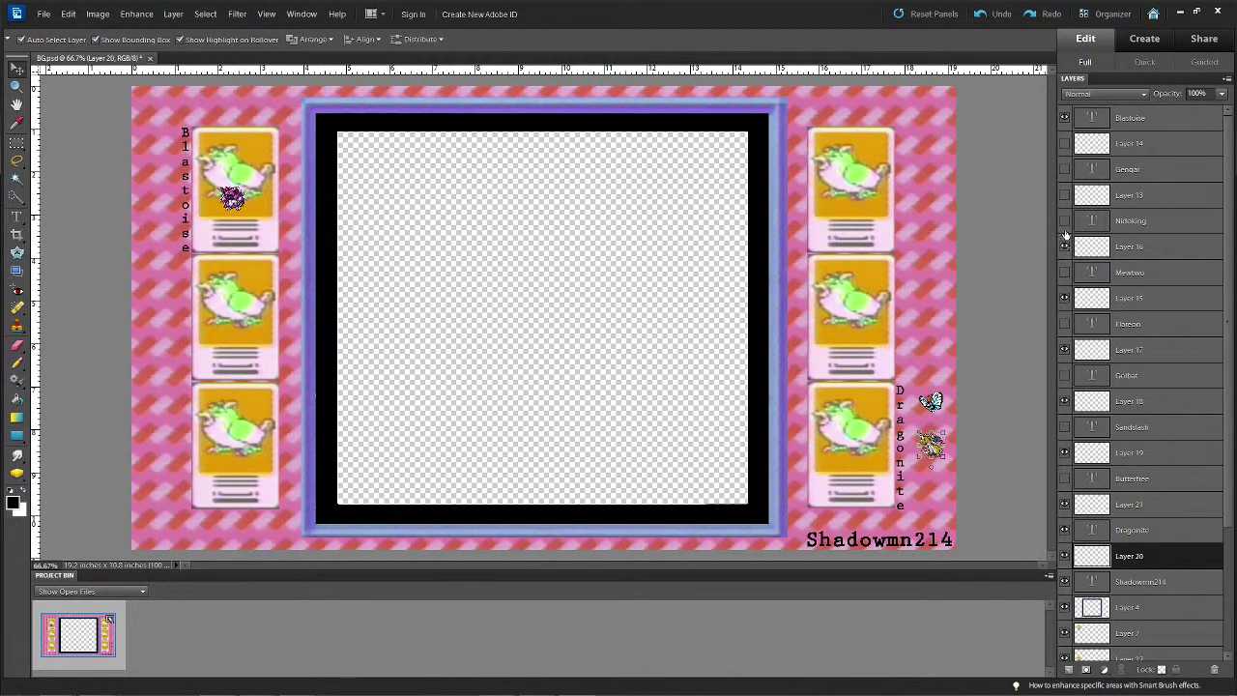
left_click(1064, 194)
left_click(1064, 143)
left_click(1064, 143)
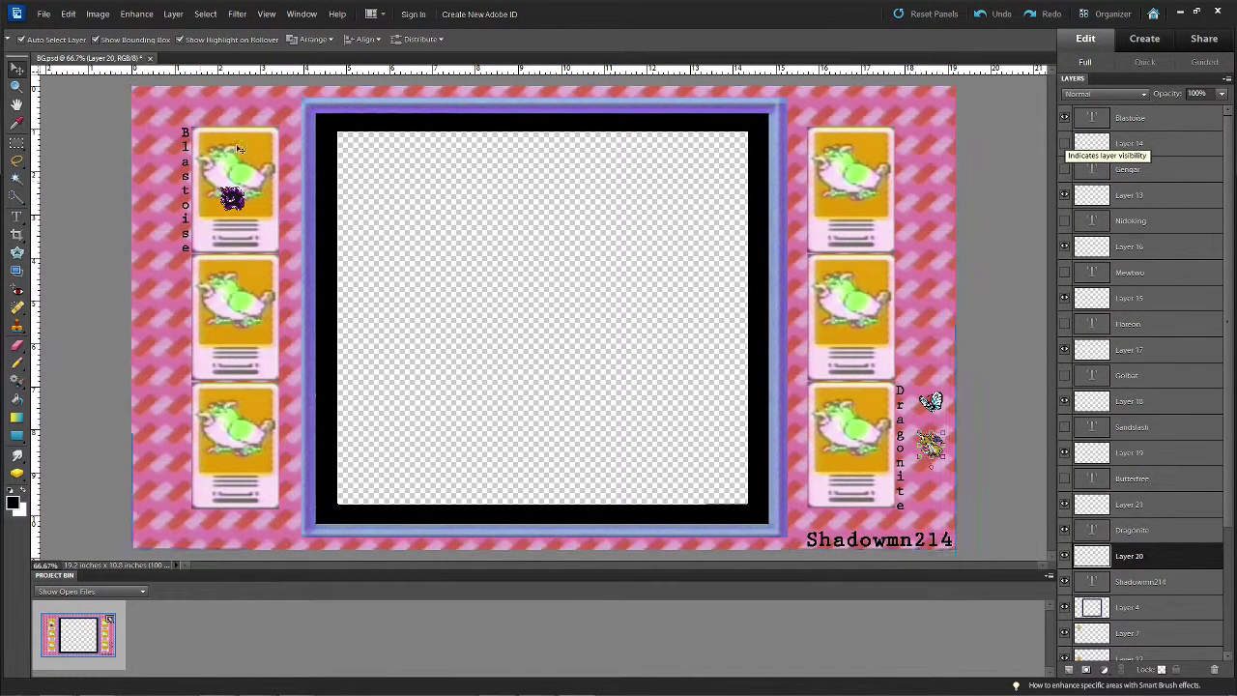
Move the Layer 15 sprite to the lower-left border and the red and dark sprites to the right
left_click(233, 198)
left_click(233, 223)
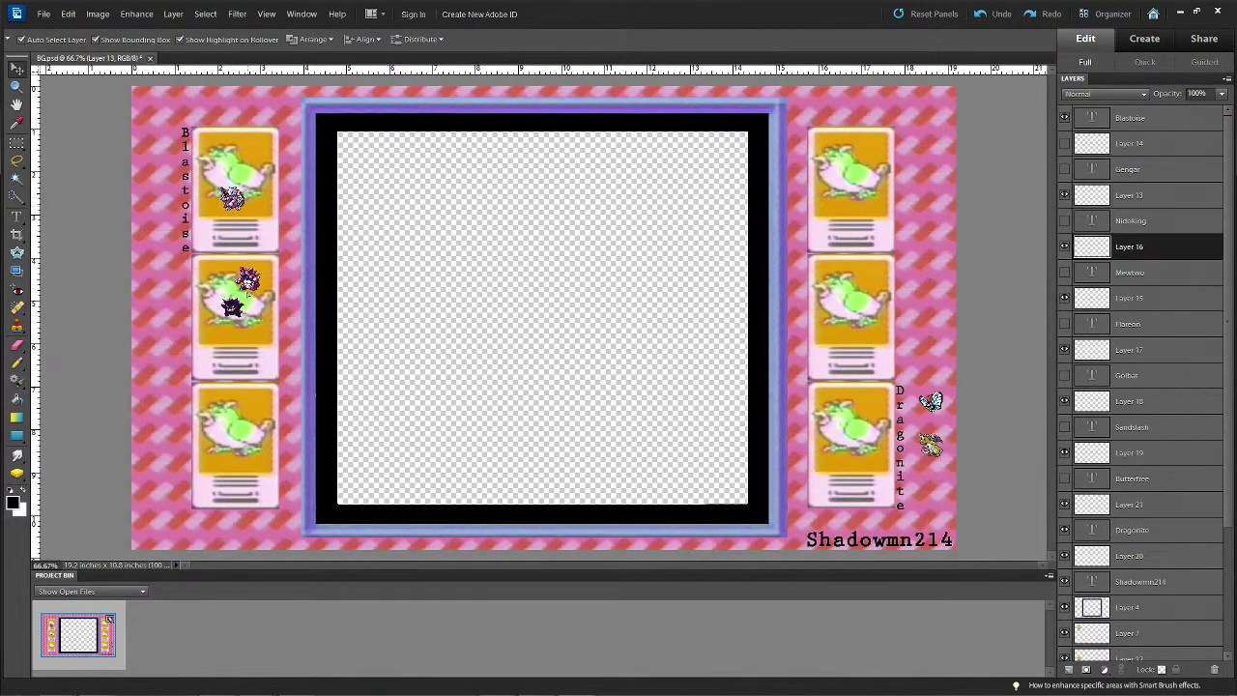
left_click_drag(233, 225, 167, 460)
left_click(257, 198)
left_click_drag(257, 198, 851, 164)
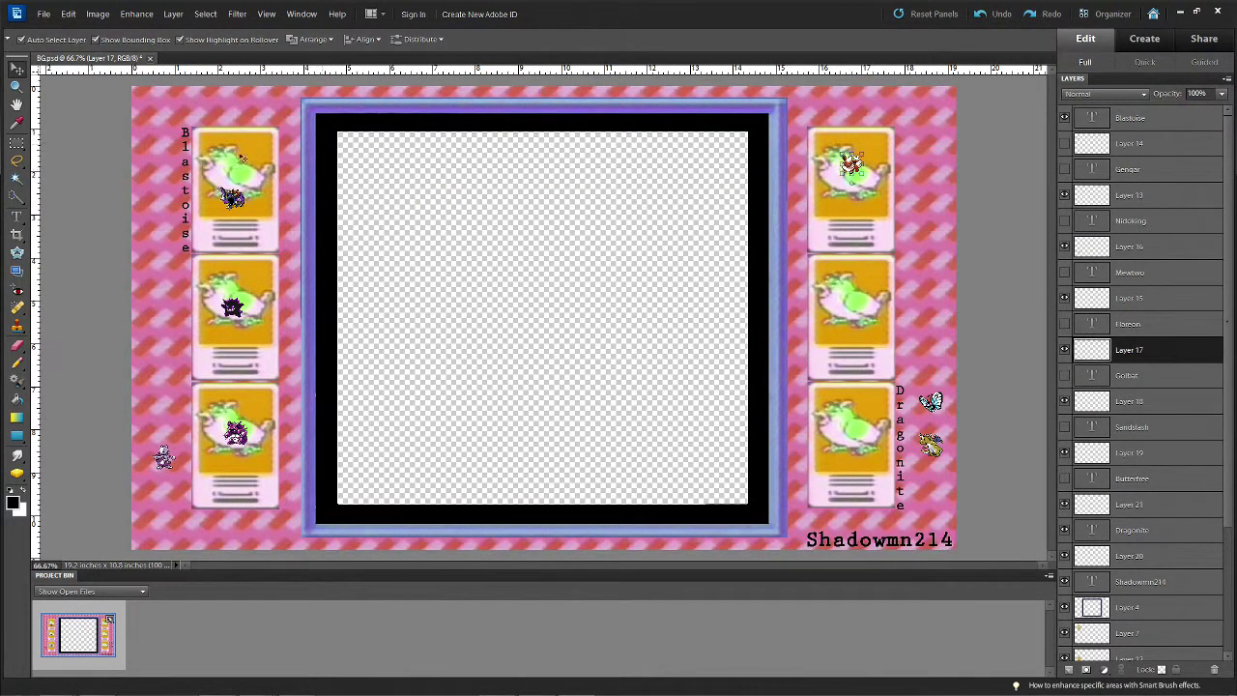
left_click_drag(233, 198, 907, 319)
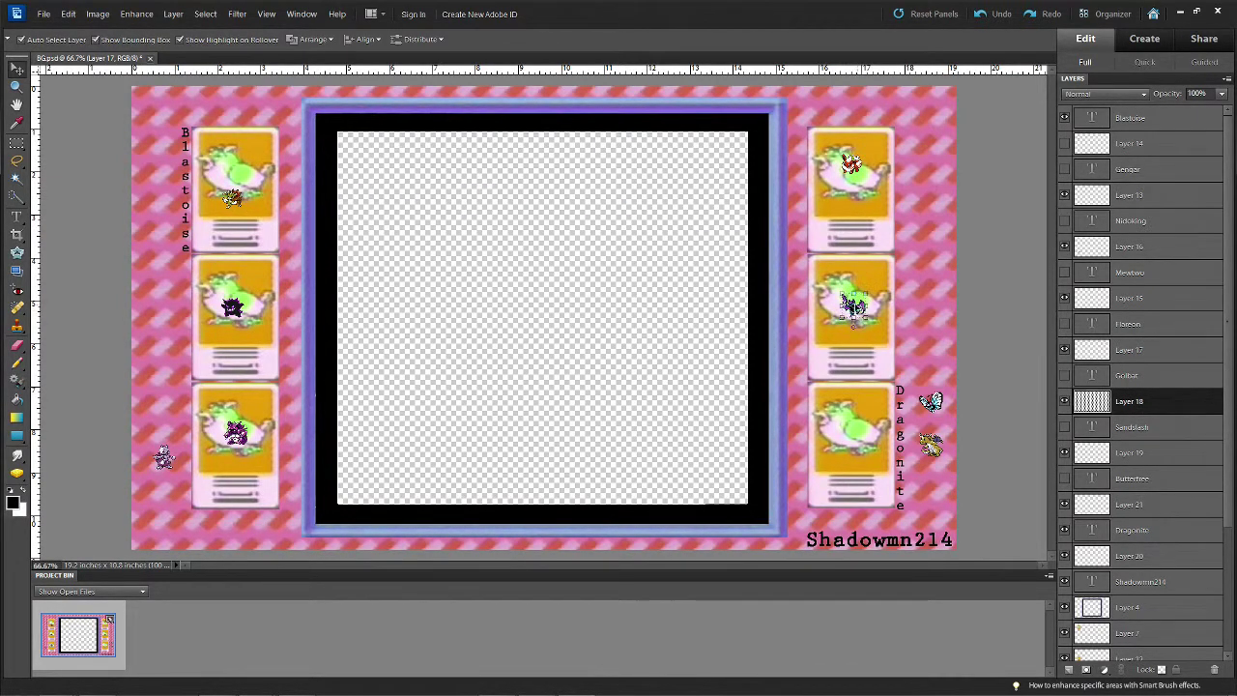
left_click_drag(286, 211, 984, 319)
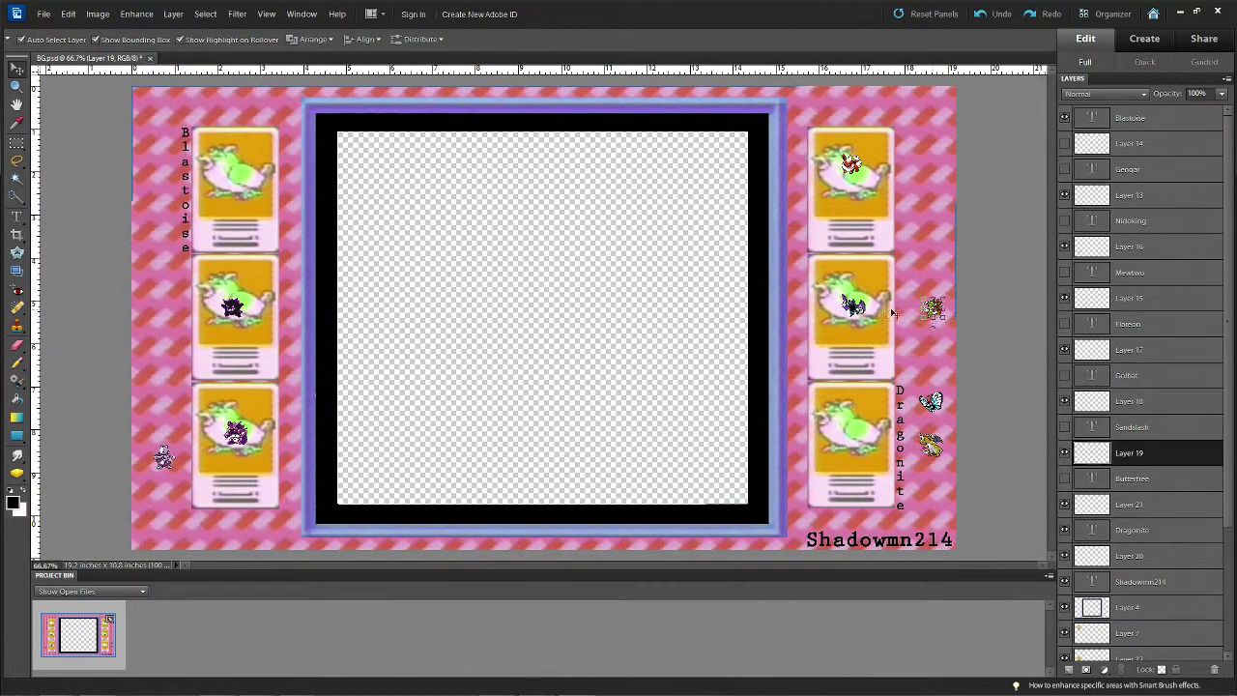
Put the yellow sprite on the right border, and purple, Gengar and Layer 14 on the left
left_click_drag(855, 307, 934, 352)
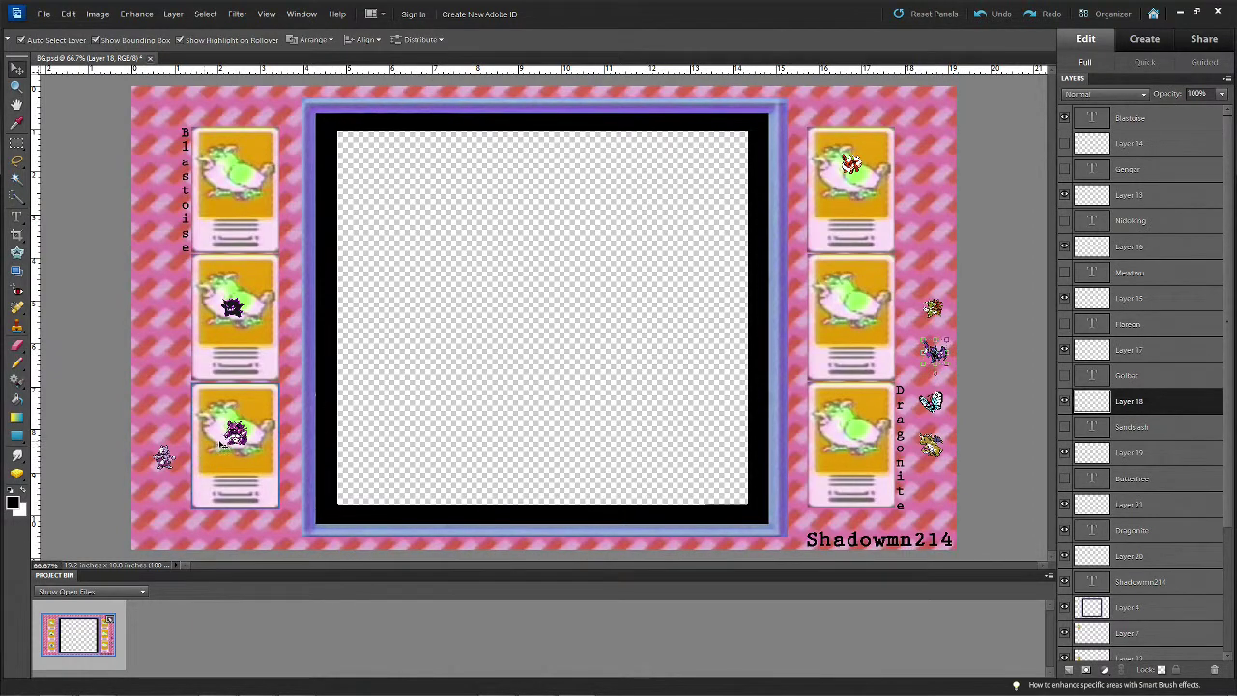
left_click_drag(243, 415, 175, 382)
left_click_drag(232, 307, 164, 288)
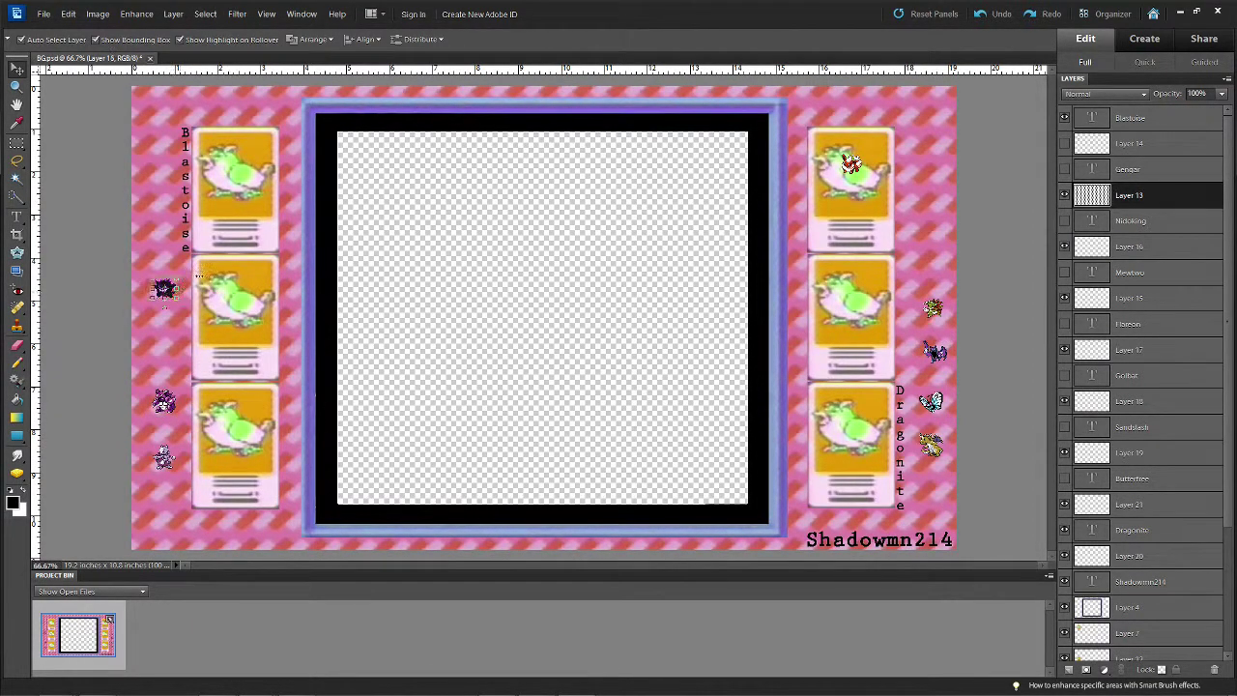
left_click(1063, 144)
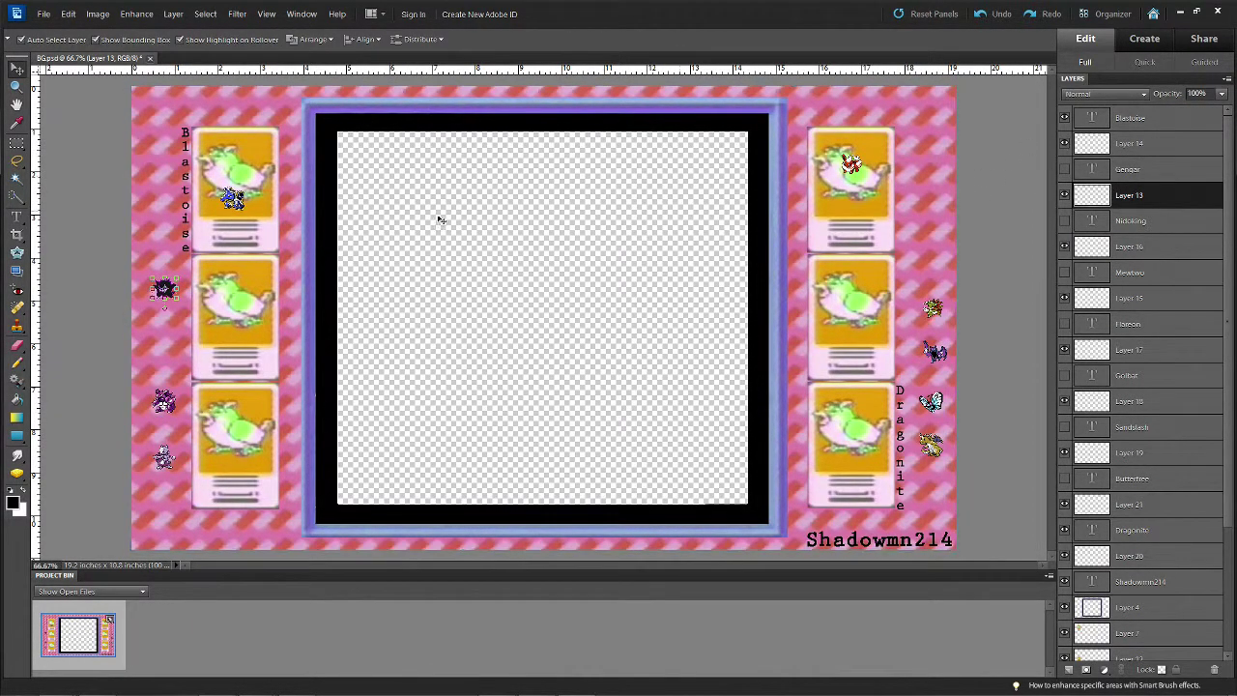
left_click_drag(234, 198, 167, 179)
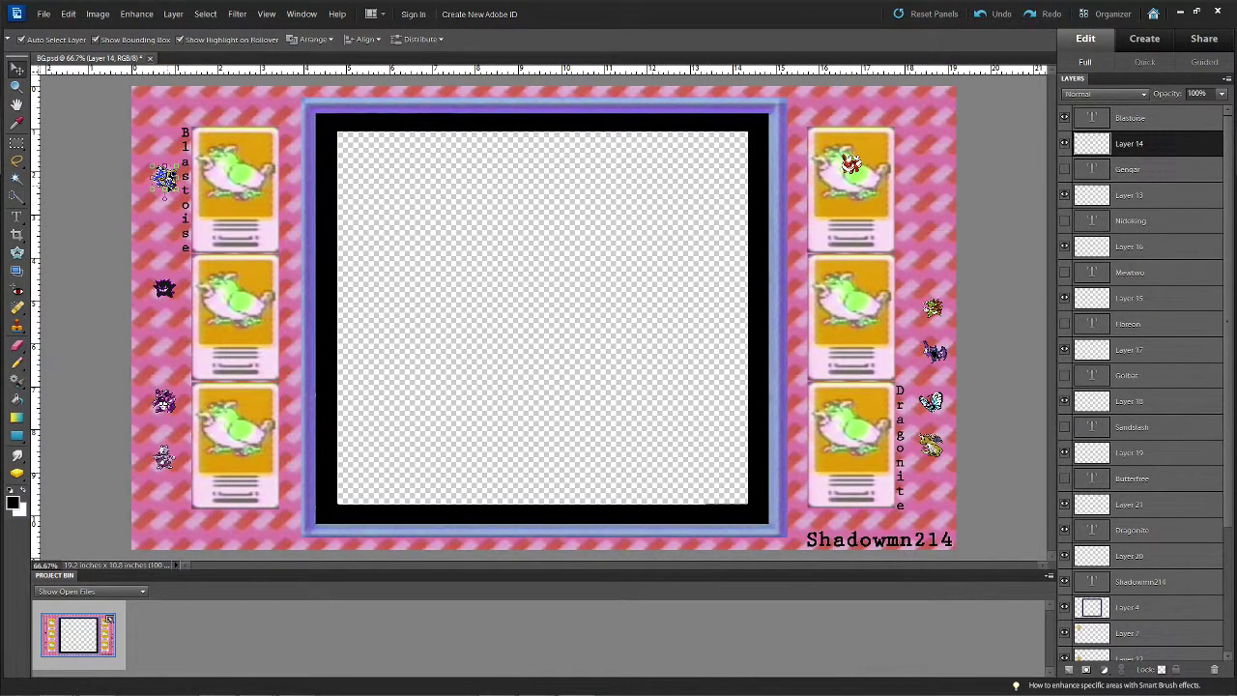
key("ctrl+plus")
key("ctrl+plus")
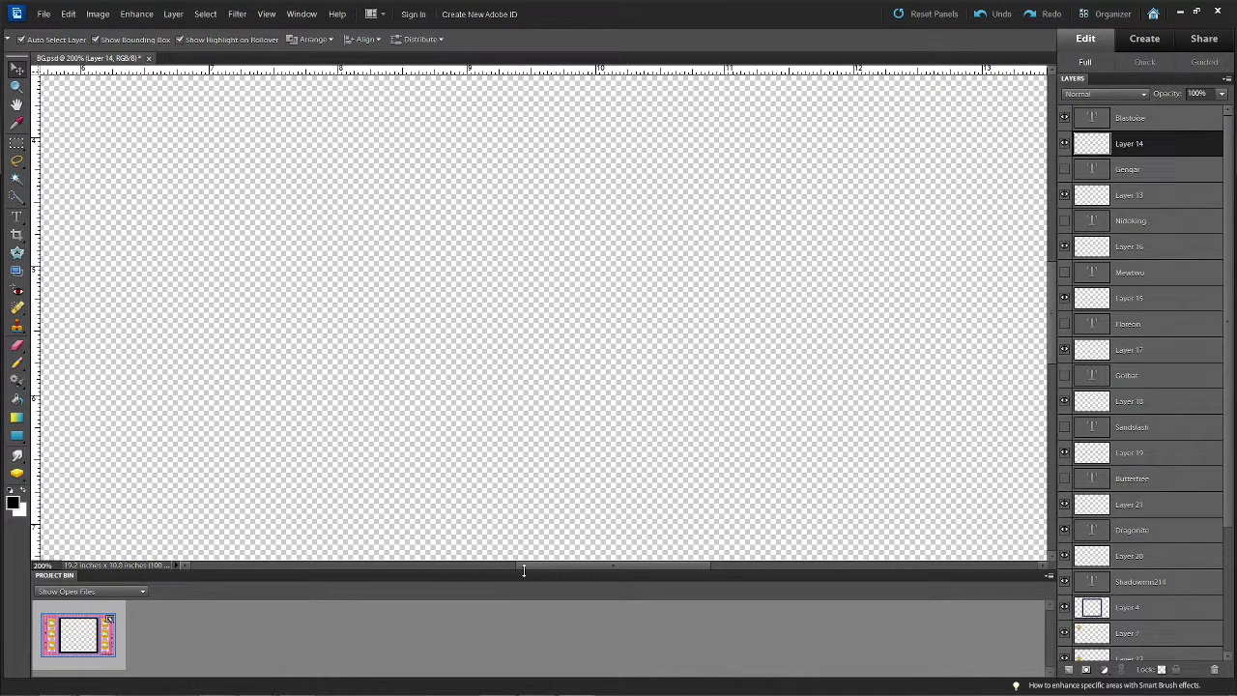
Move the Blastoise sprite beside its vertical name and start a text layer on its card
left_click_drag(545, 563, 361, 579)
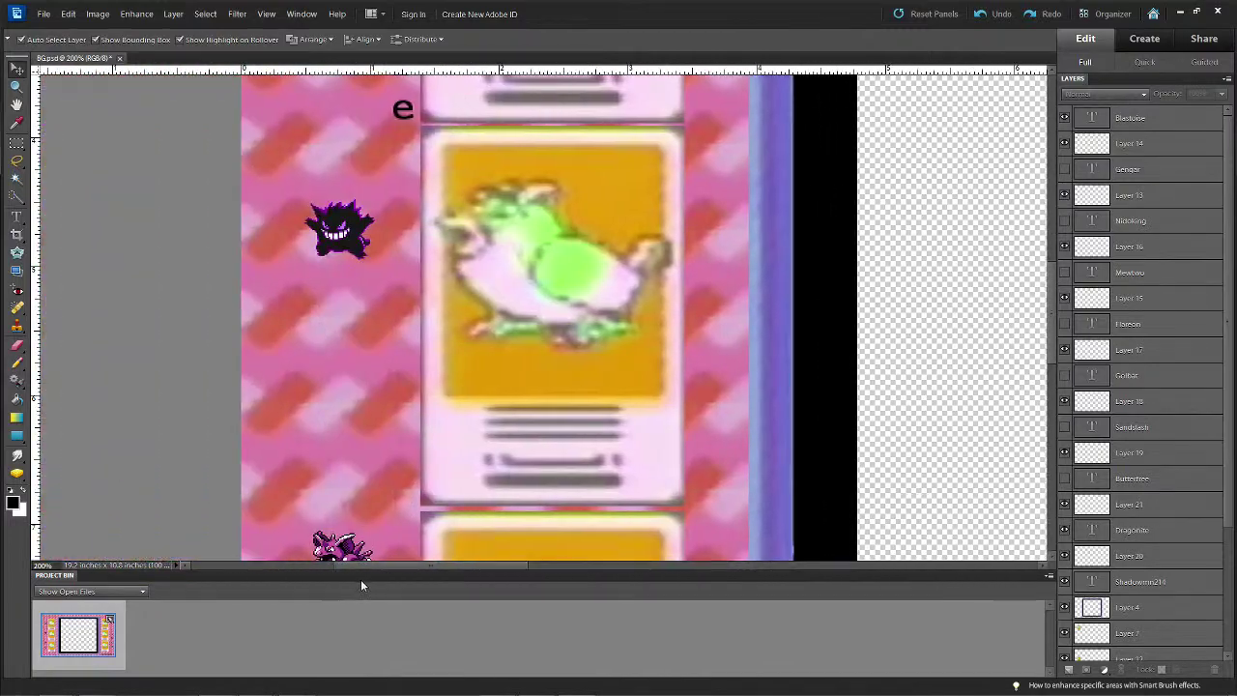
scroll(472, 226, "up", 1)
scroll(473, 226, "up", 10)
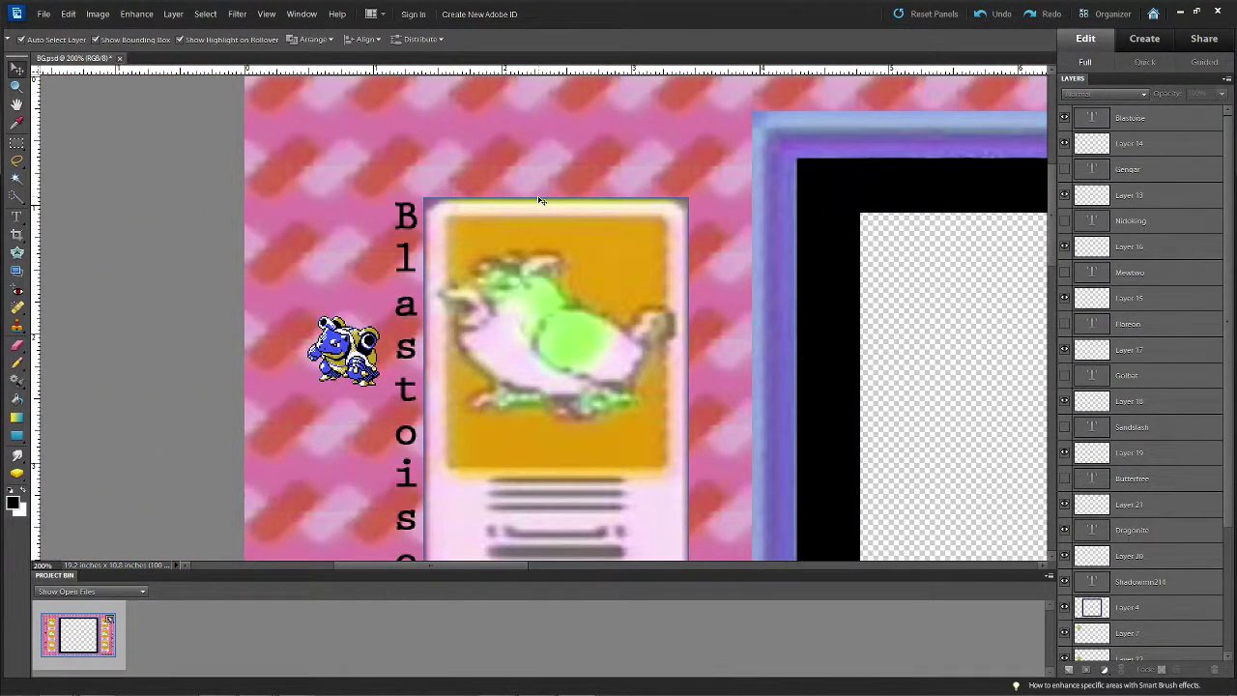
left_click_drag(343, 352, 321, 337)
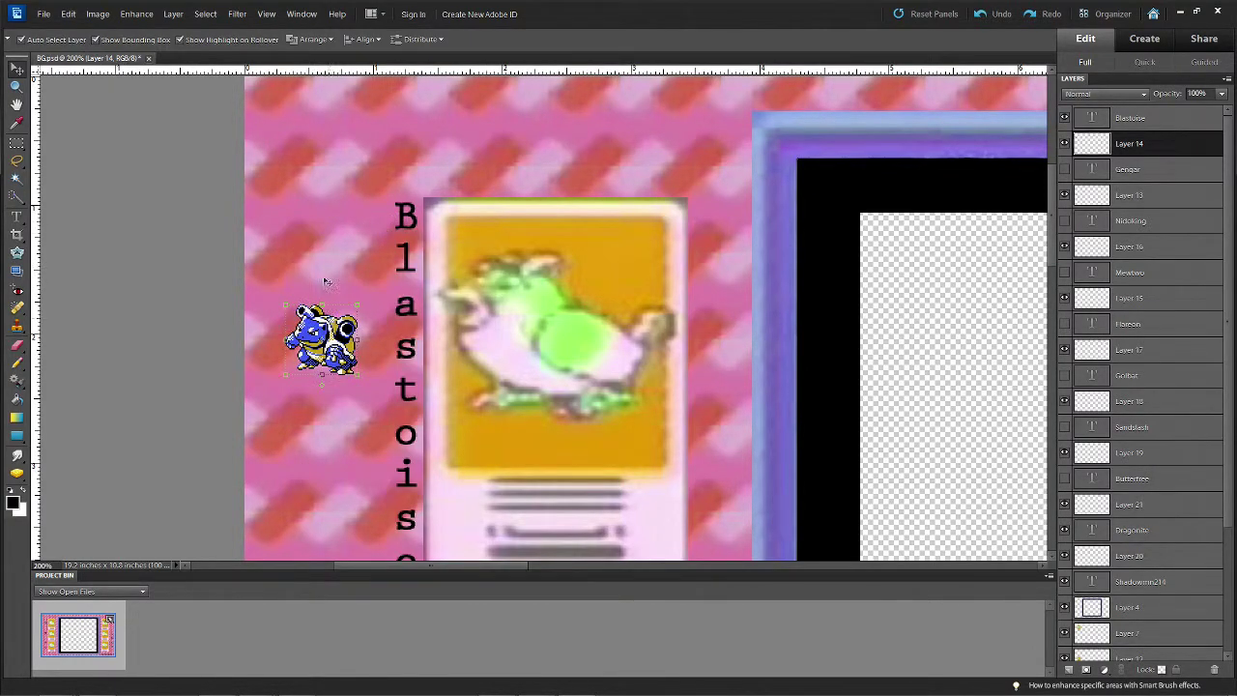
scroll(320, 338, "down", 2)
scroll(336, 371, "up", 1)
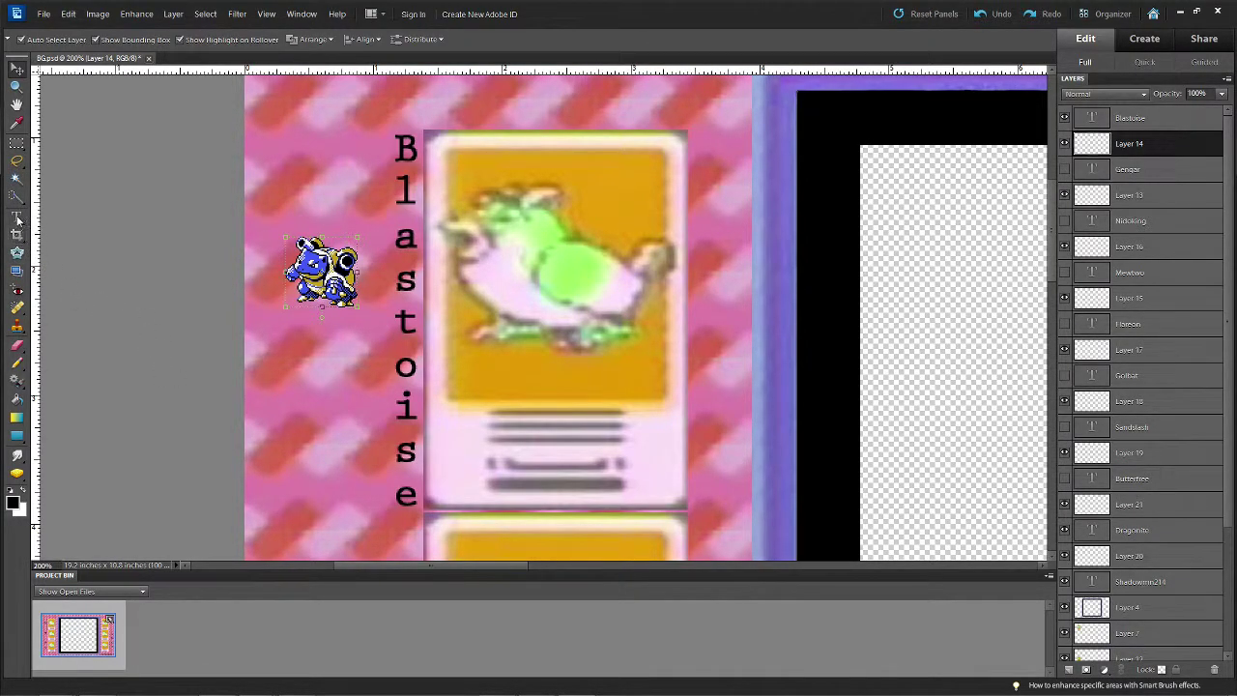
left_click(16, 217)
left_click(512, 379)
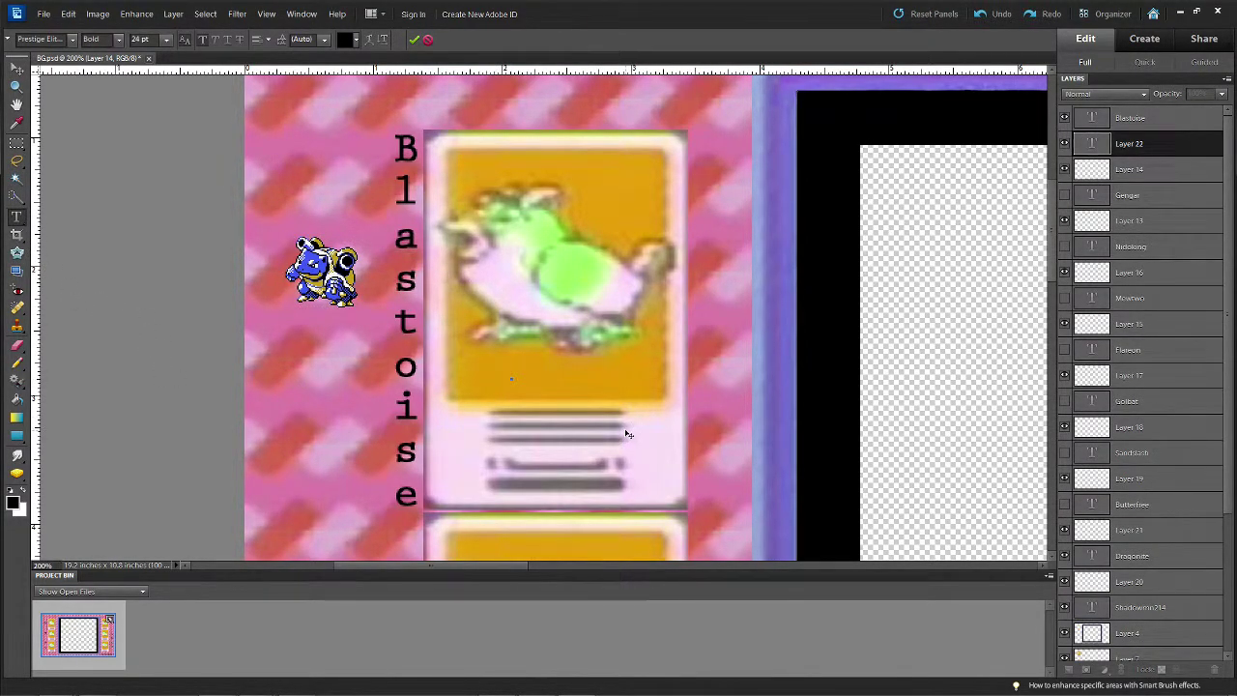
Type 'No.009' on the Blastoise card
type("No.009")
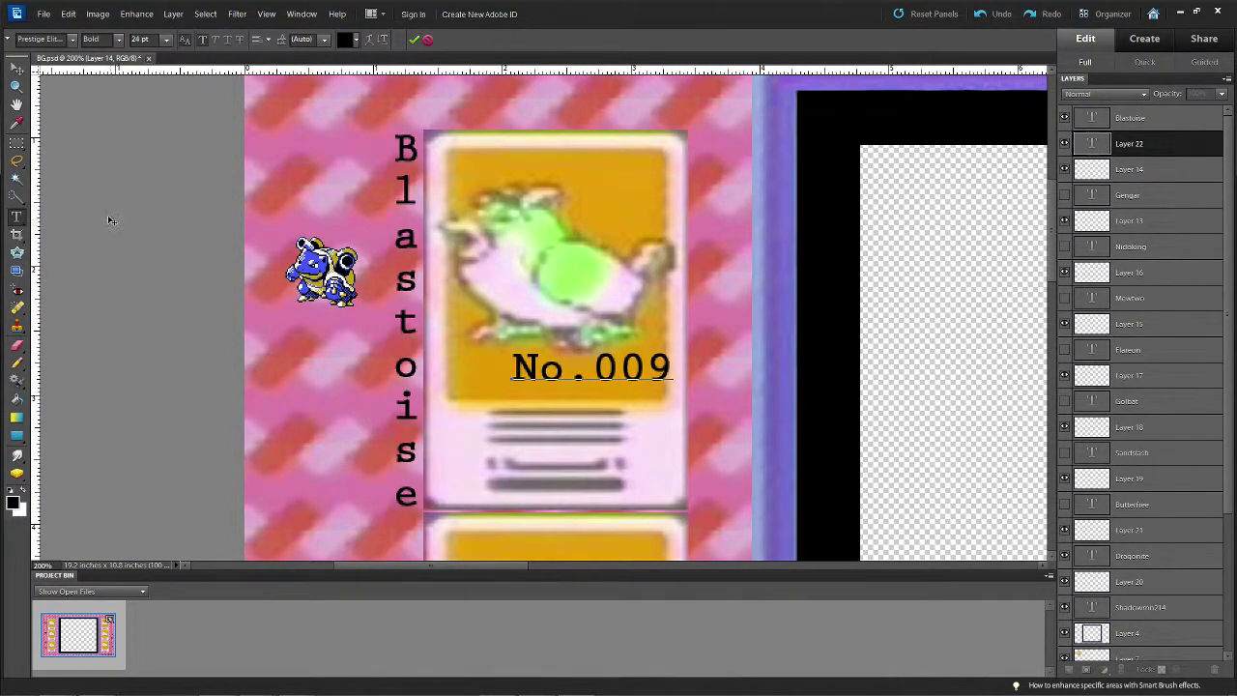
left_click(132, 237)
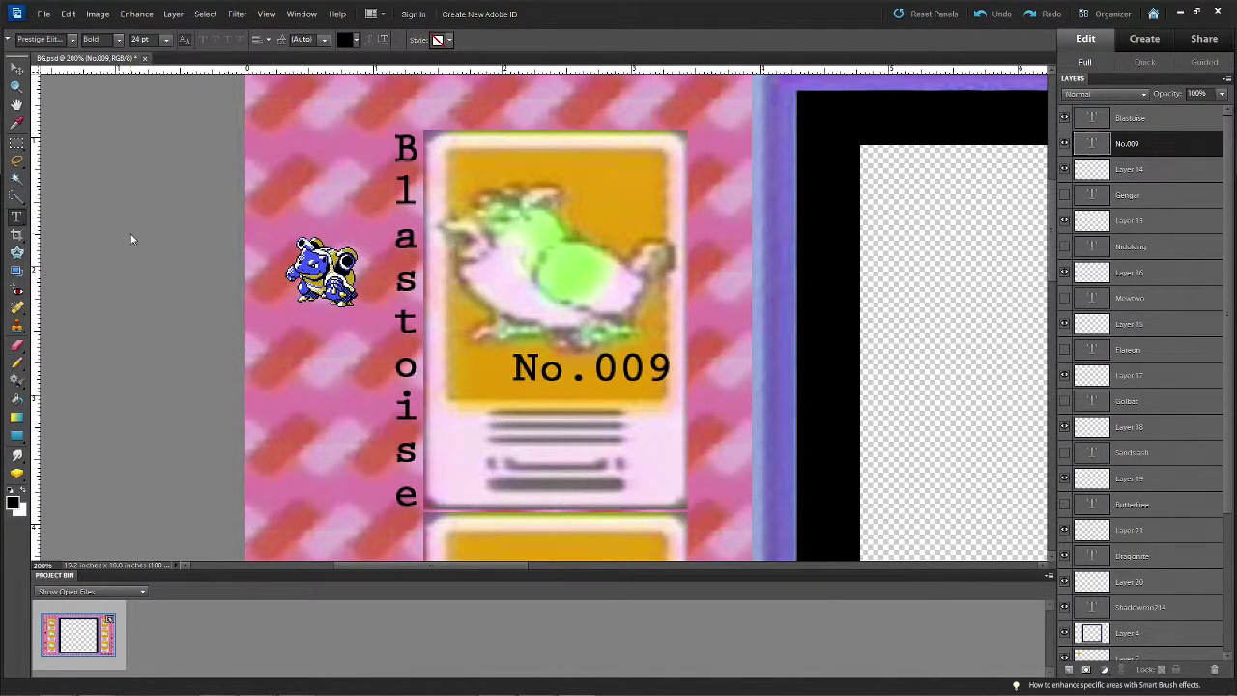
Add a 'Water/Ice' text layer on the card
left_click(311, 365)
type("Water")
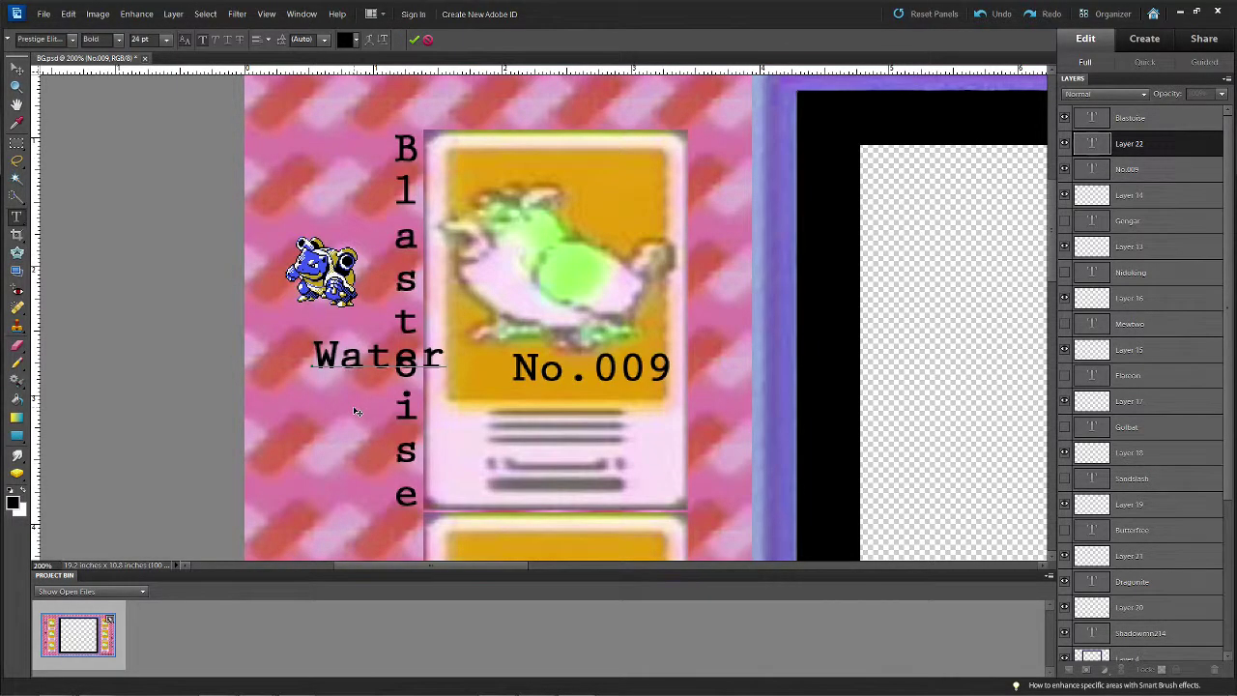
type("/Ice")
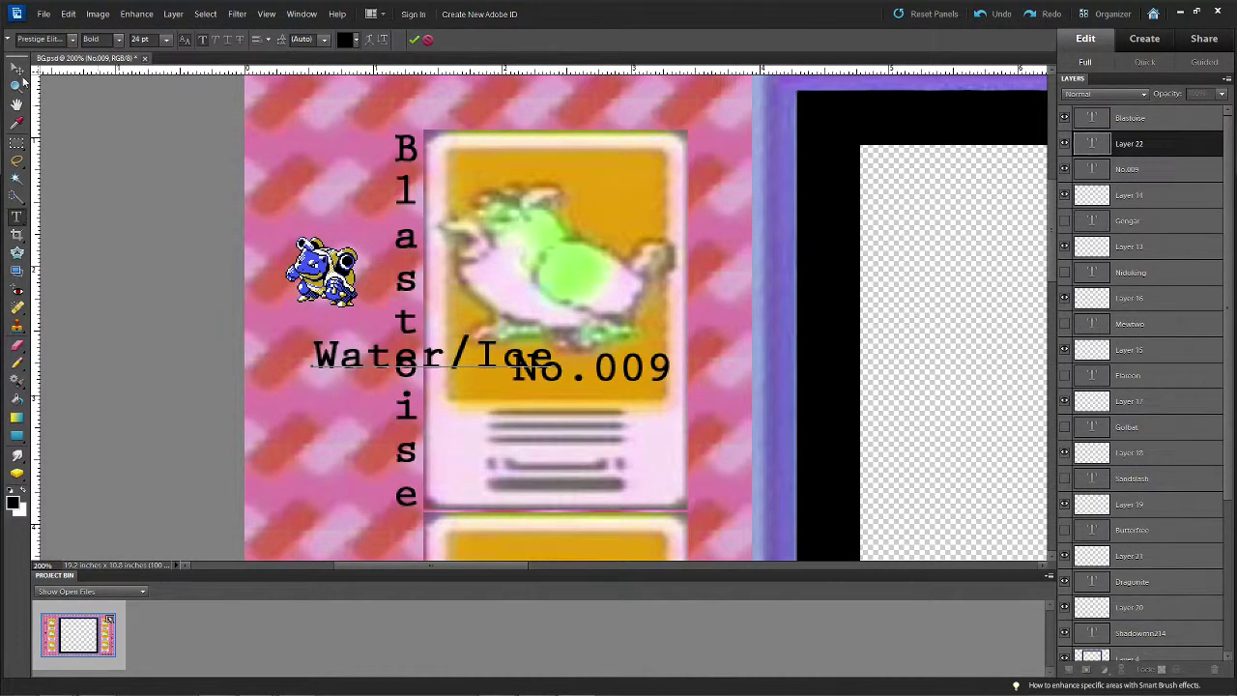
left_click(17, 69)
Move Water/Ice onto the card's lower panel, resize it to 16 pt and centre it
left_click_drag(373, 359, 477, 462)
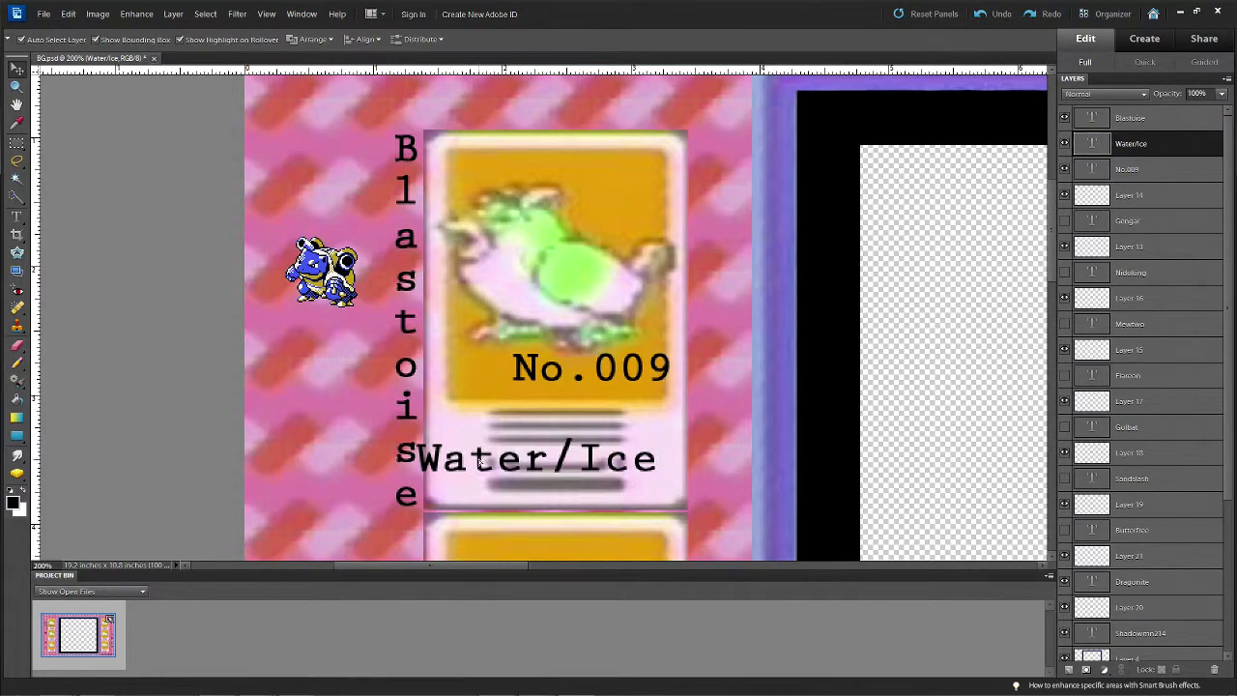
double_click(477, 462)
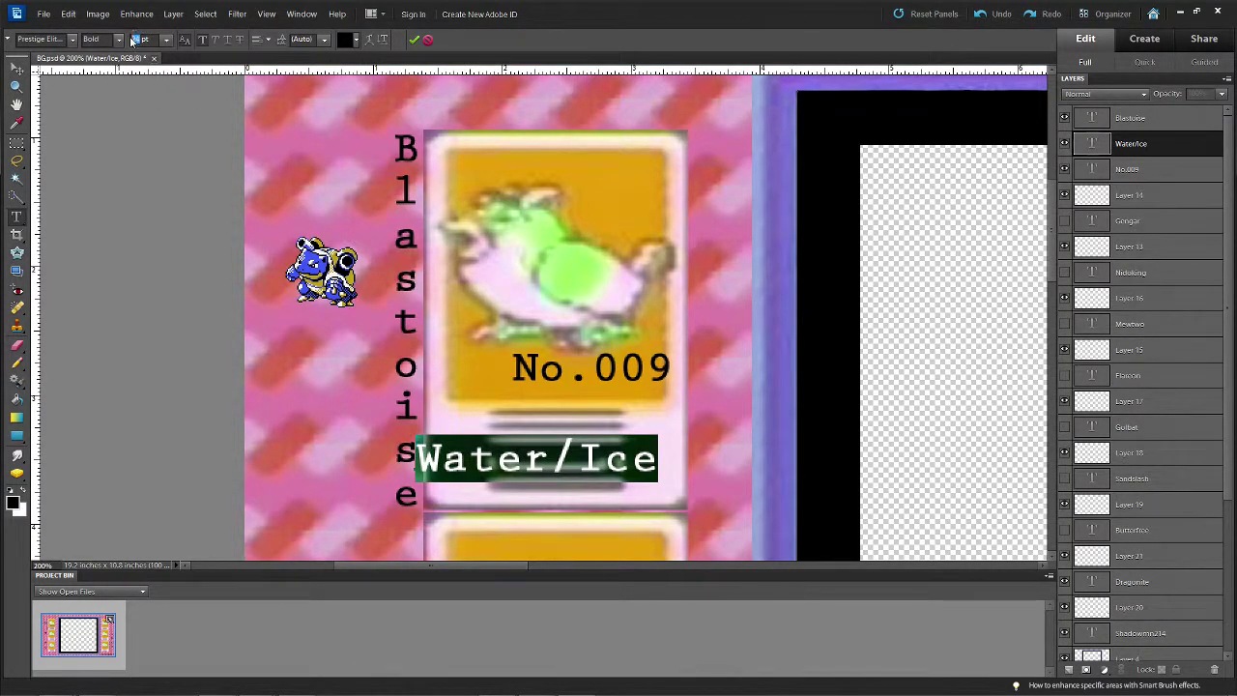
type("16")
key("Return")
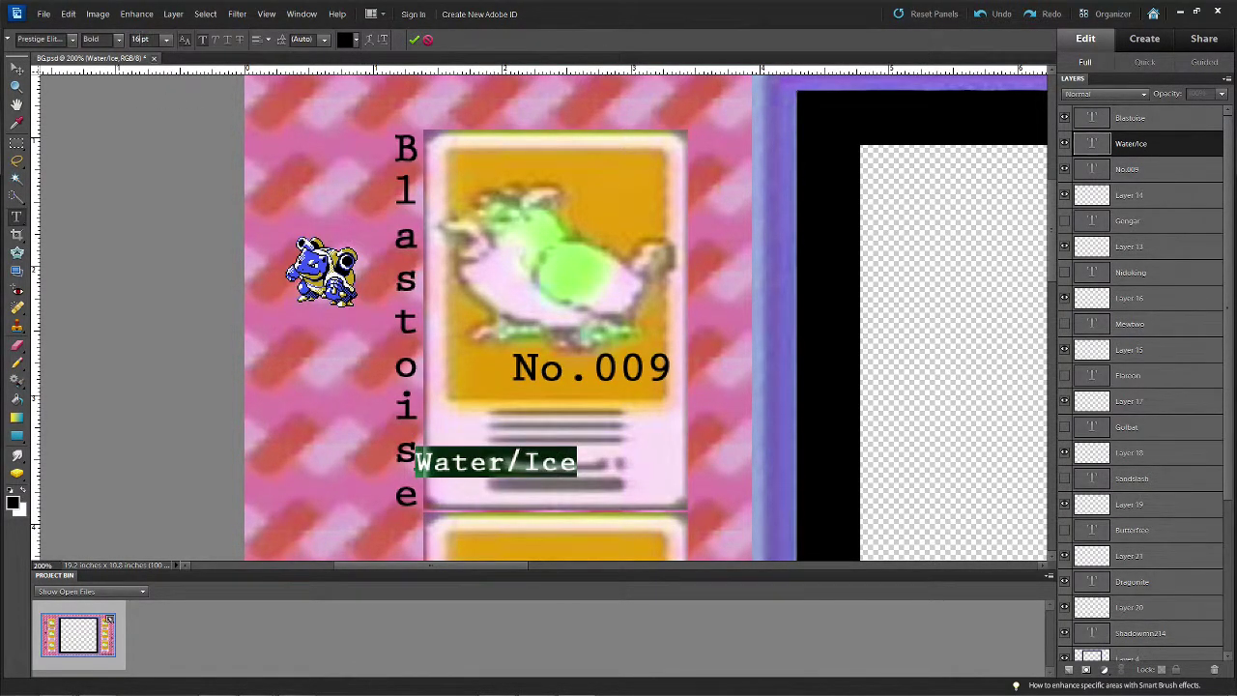
left_click(16, 68)
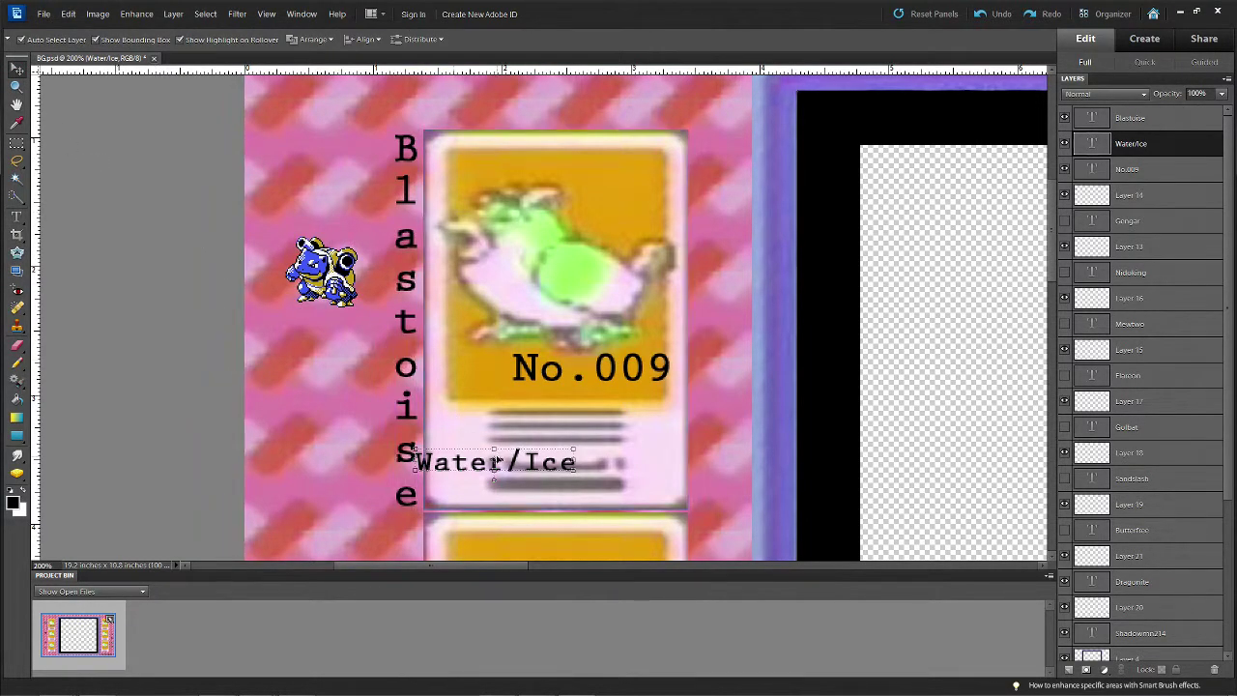
left_click_drag(498, 464, 552, 487)
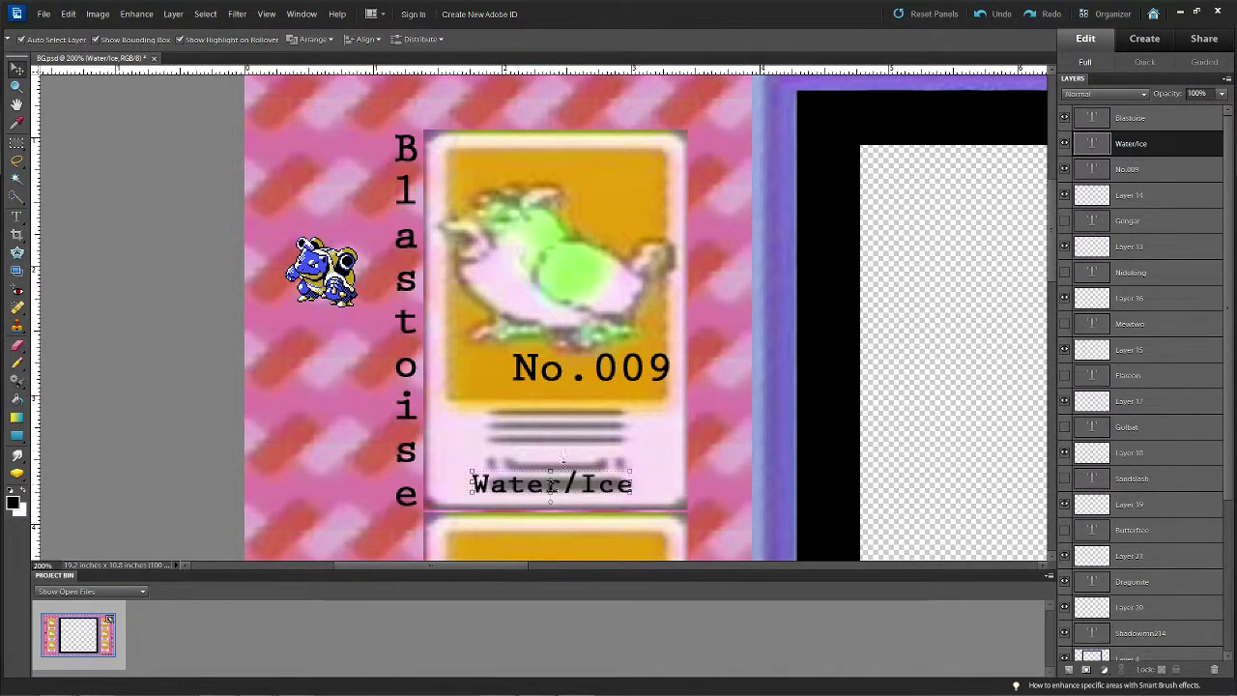
Set No.009 to 18 pt and Water/Ice to 14 pt
double_click(607, 375)
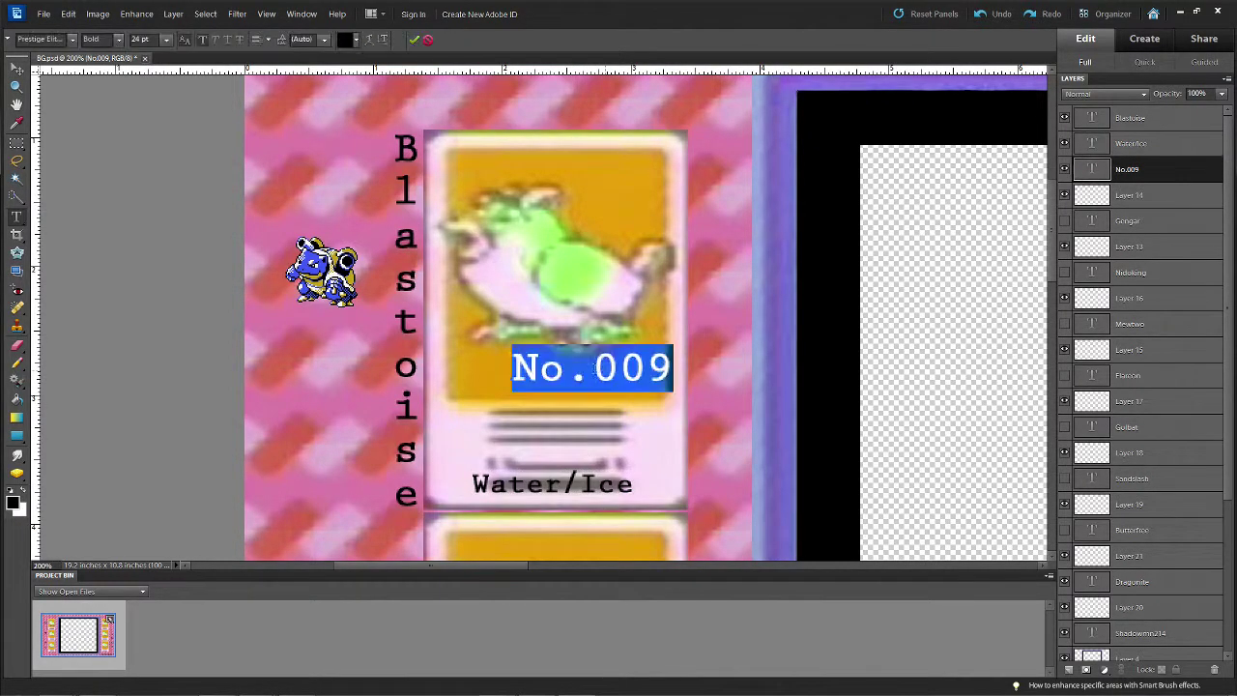
left_click(165, 40)
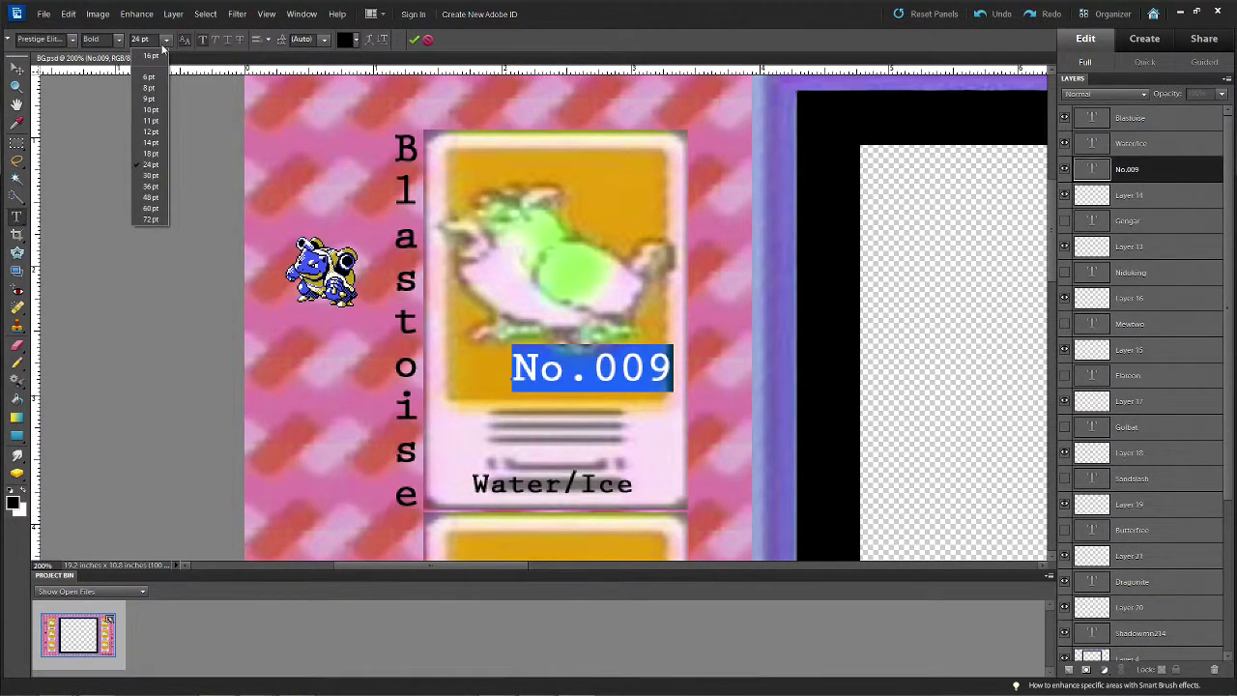
left_click(157, 154)
left_click(476, 485)
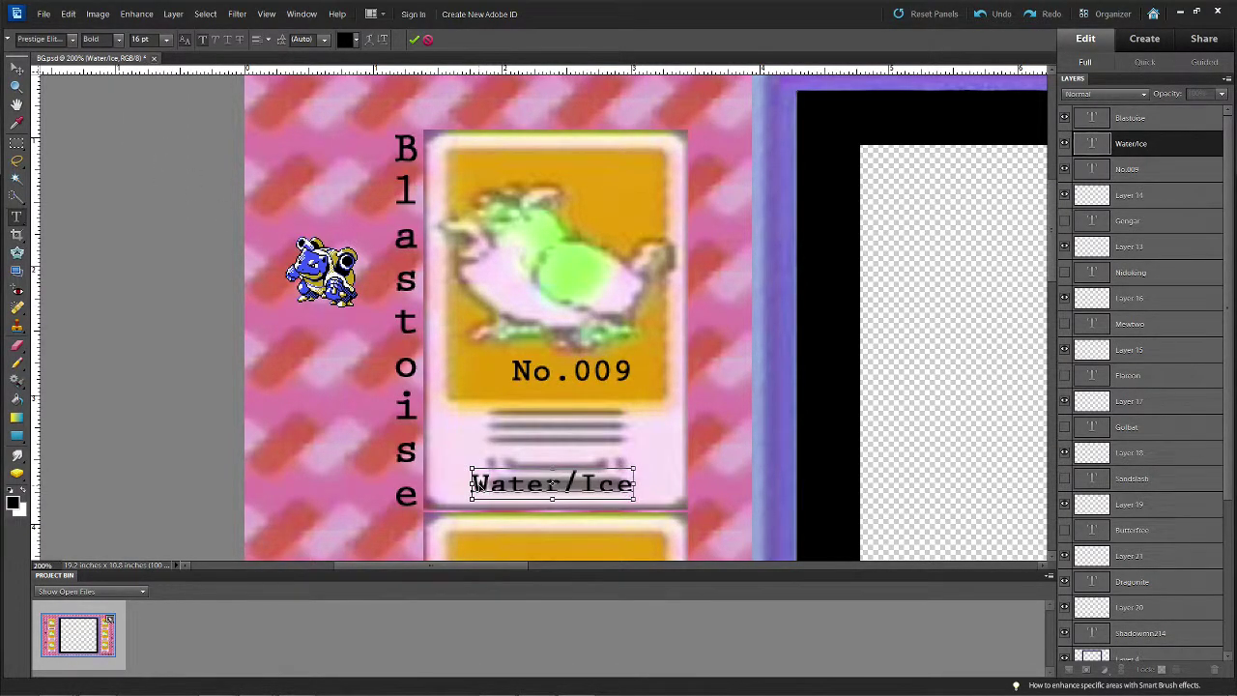
key("ctrl+a")
left_click(166, 40)
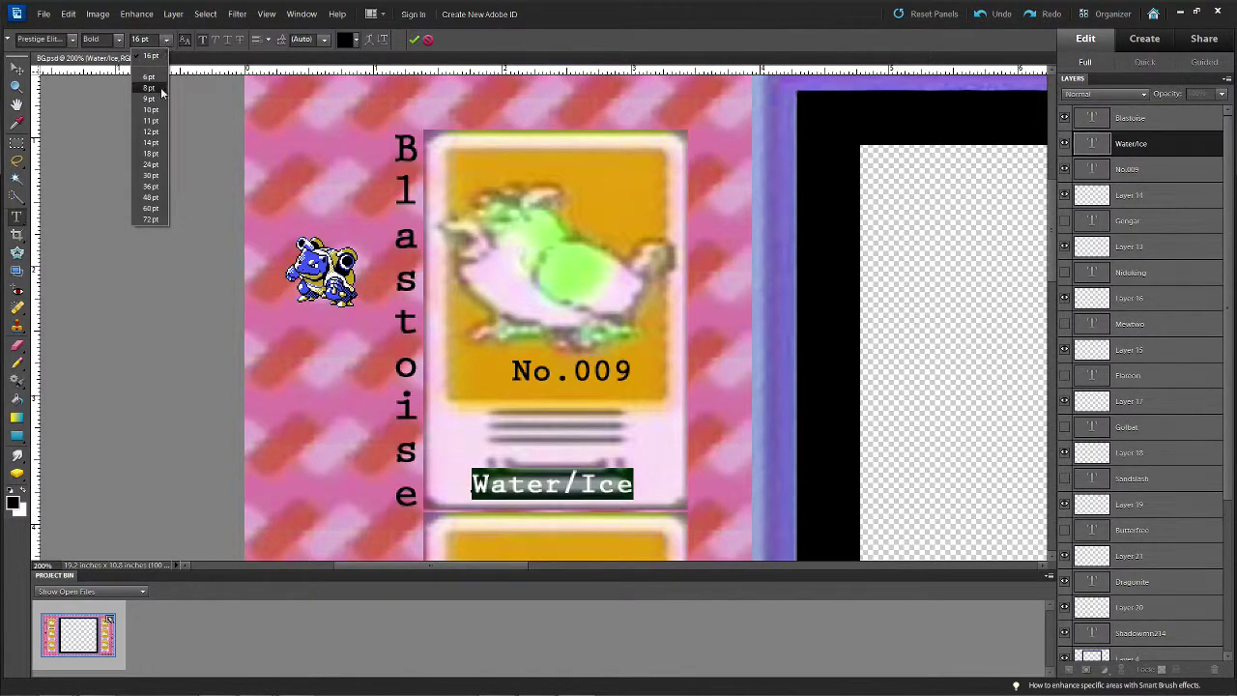
left_click(155, 153)
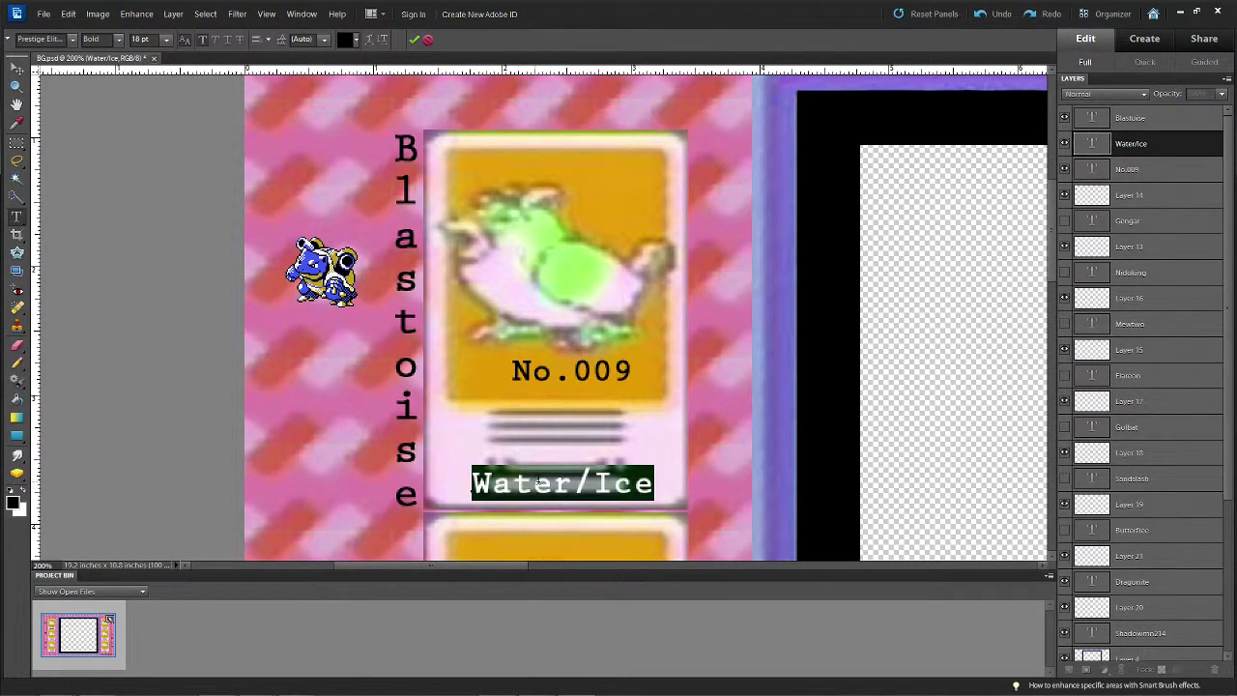
left_click(166, 40)
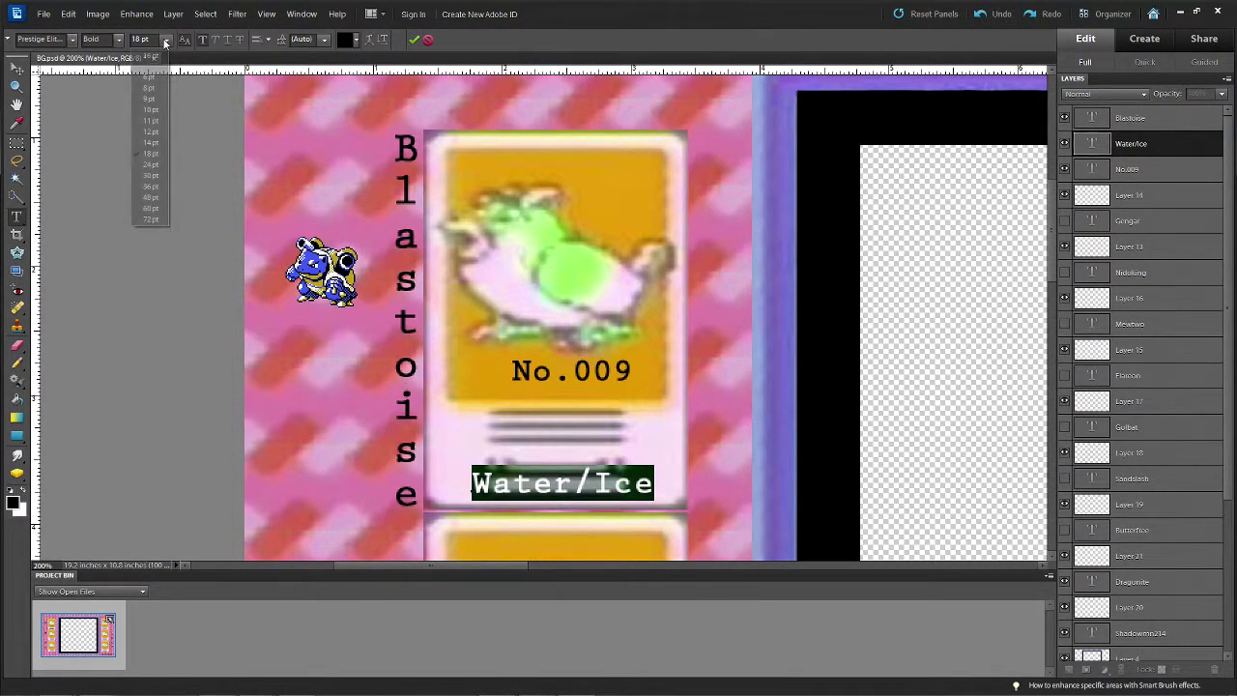
left_click(151, 142)
Resize No.009 to 14 pt and move it down onto the lower white panel
left_click(534, 377)
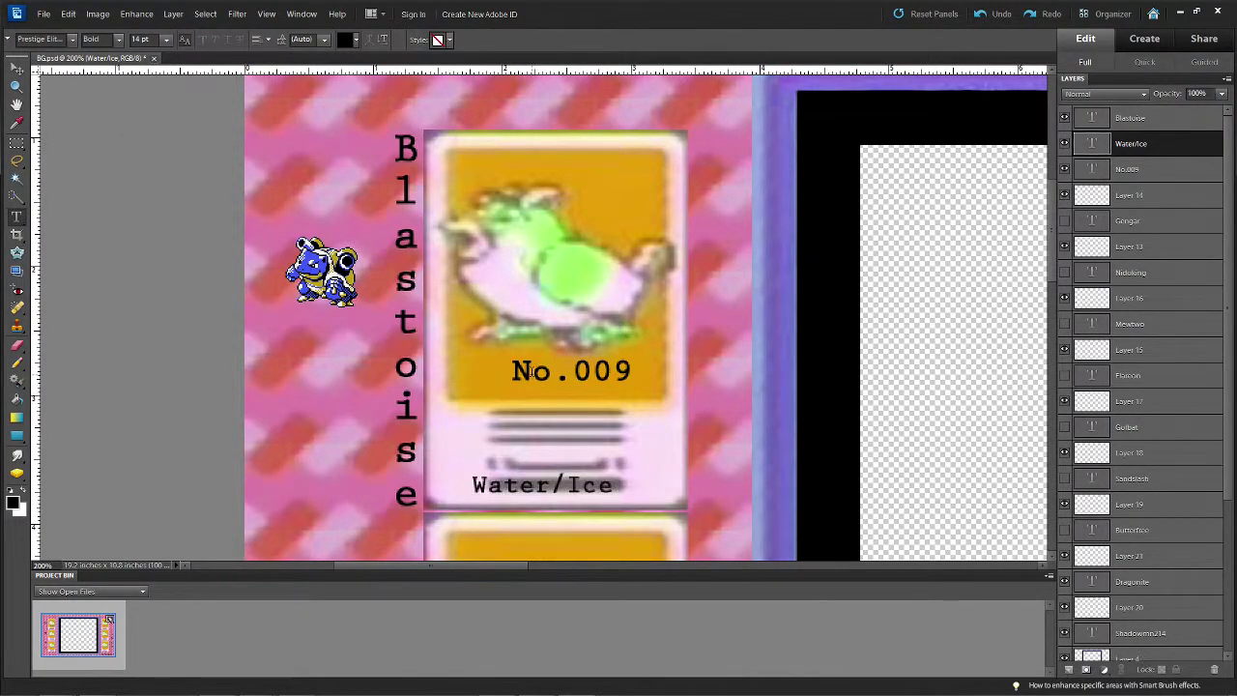
left_click_drag(515, 371, 633, 373)
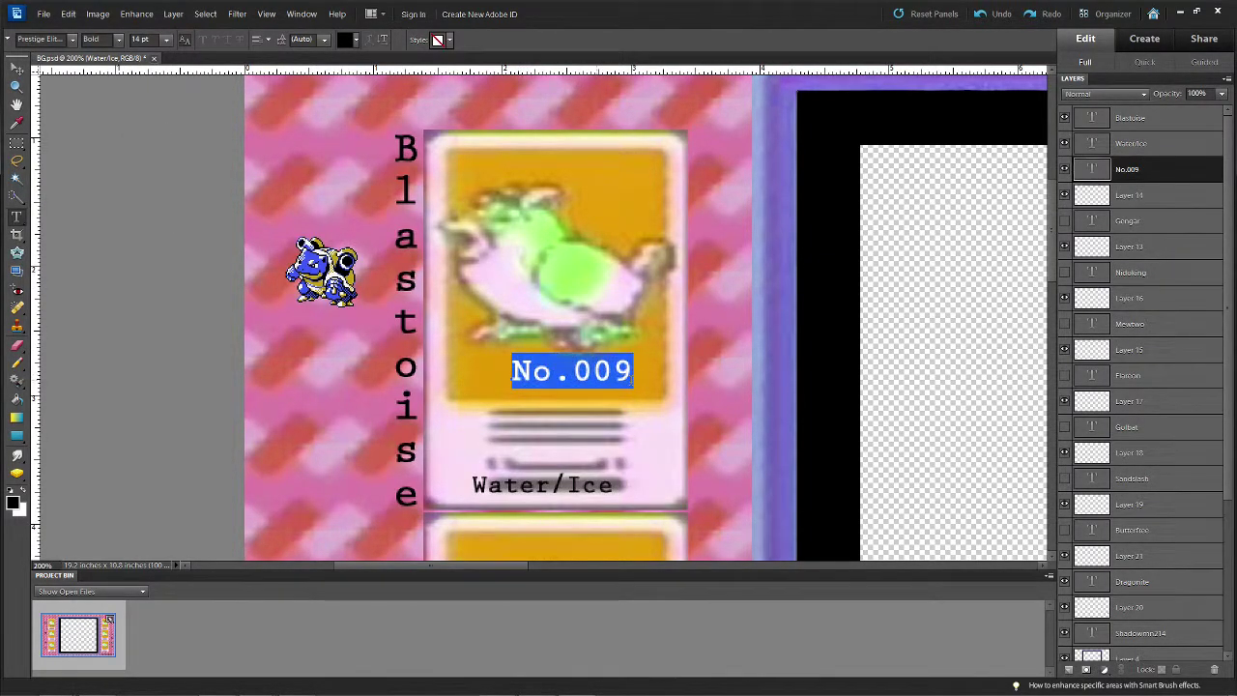
left_click(166, 39)
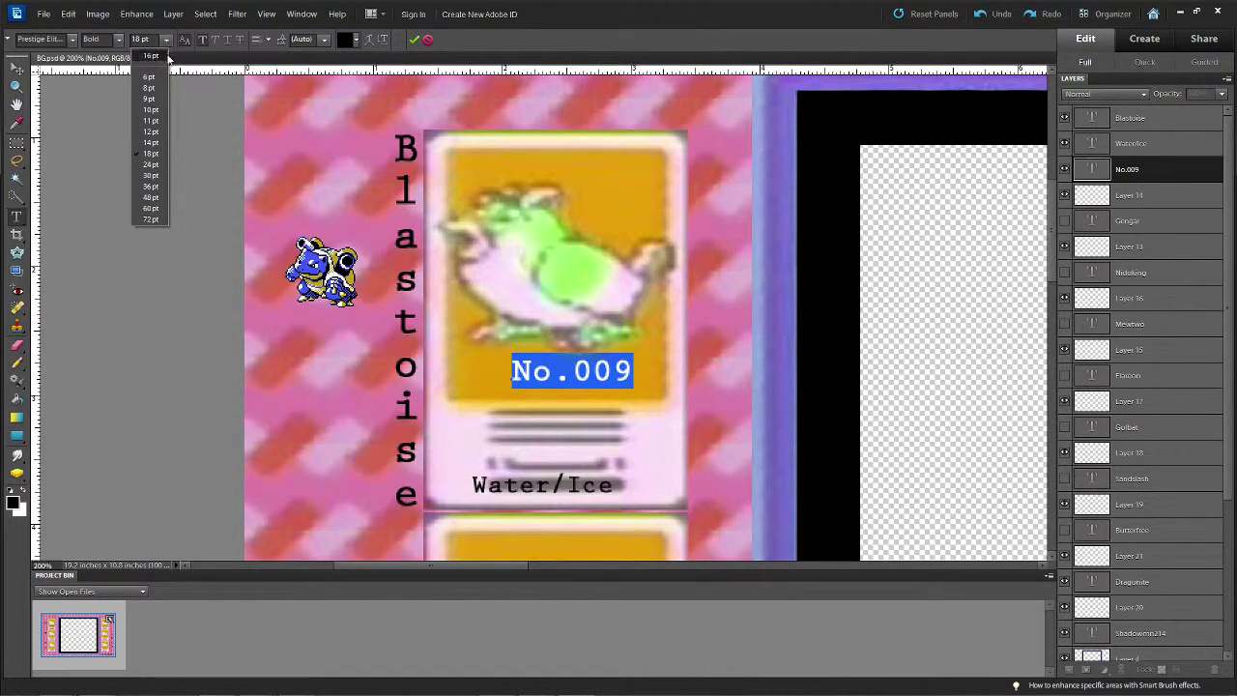
left_click(150, 142)
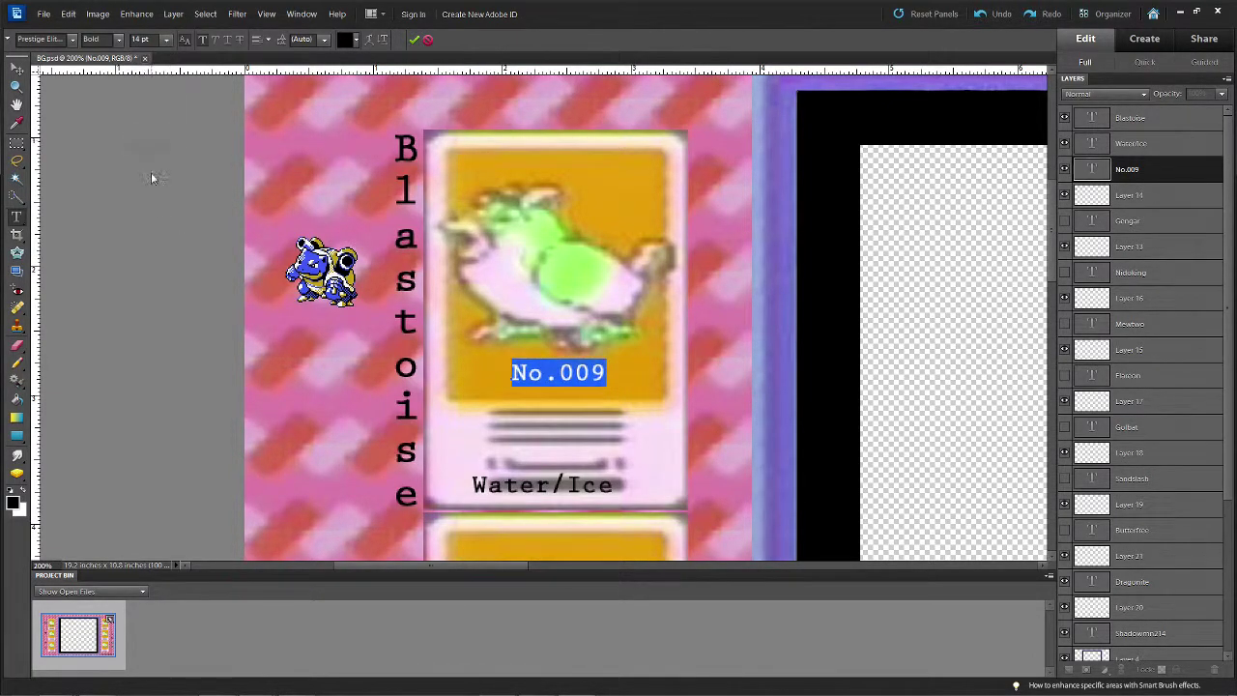
left_click(15, 71)
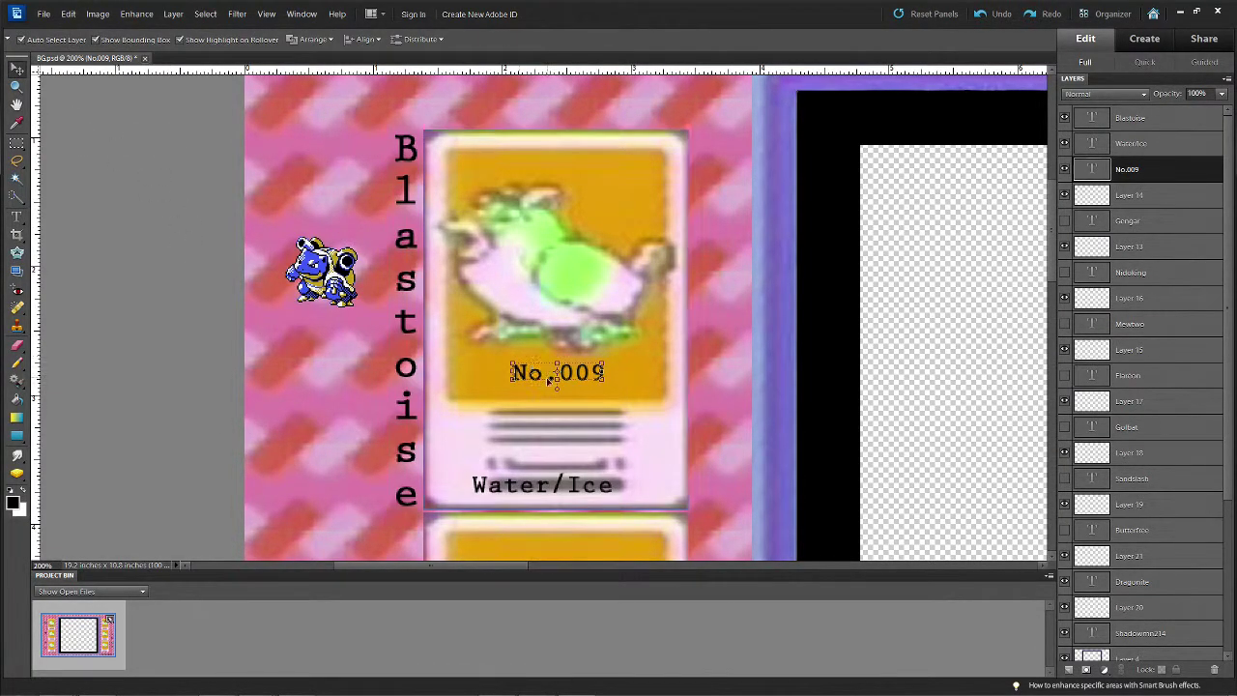
left_click_drag(569, 381, 640, 467)
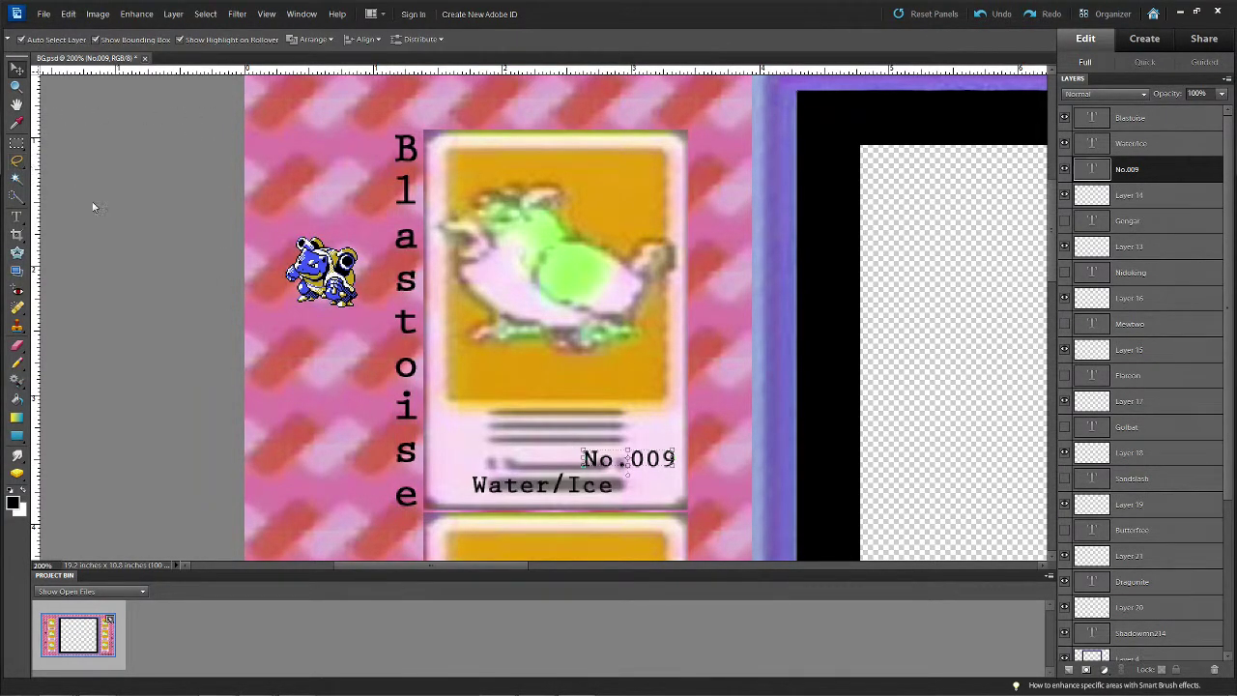
double_click(1092, 117)
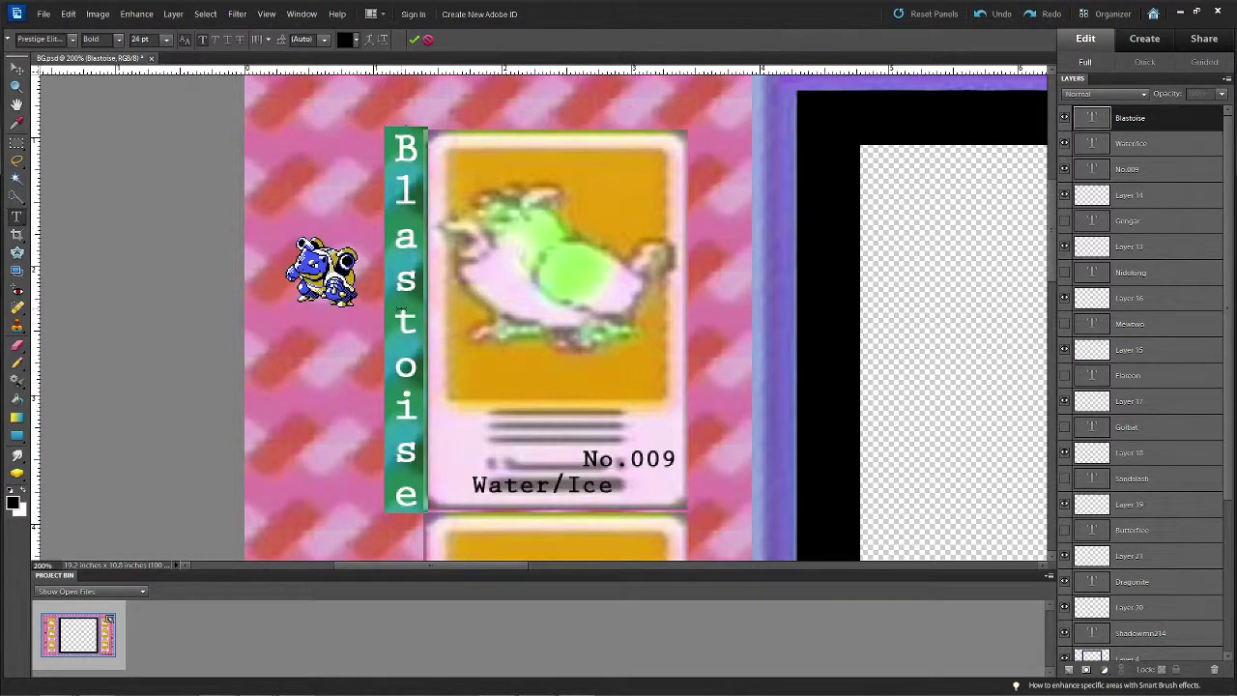
Open Explorer and browse Shadow (S:) > Roms & Emulators > NDS > Pokemon Files
key("super")
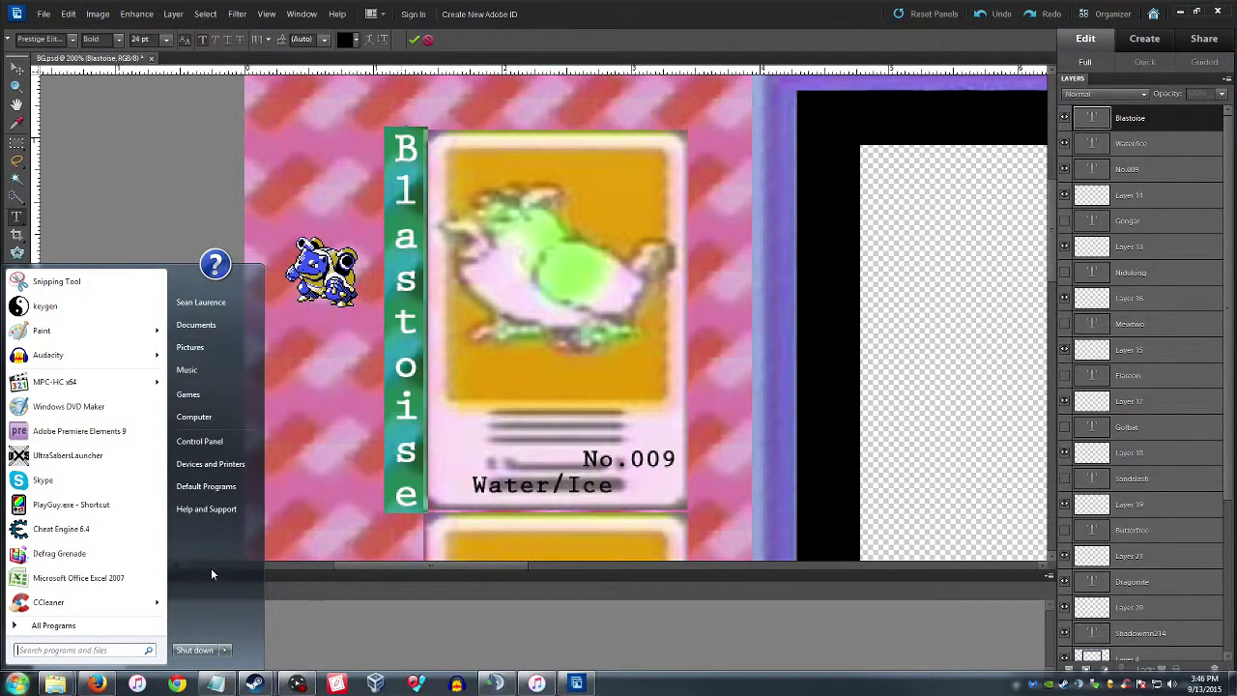
left_click(194, 417)
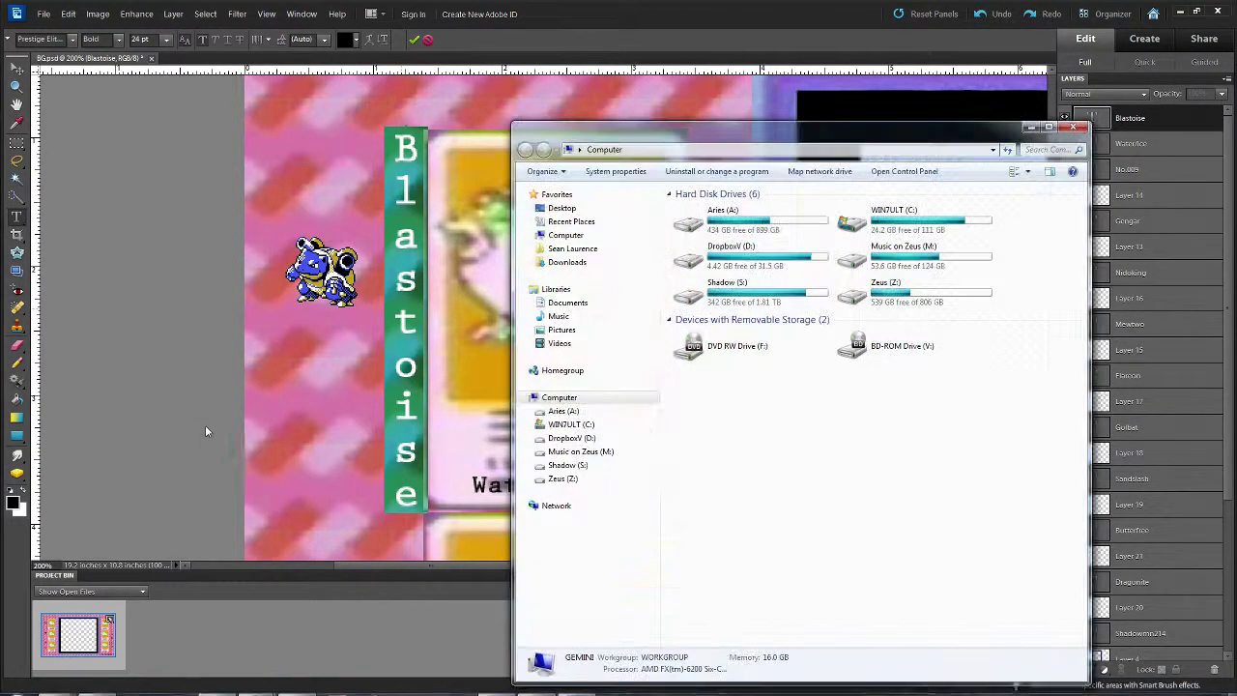
double_click(696, 290)
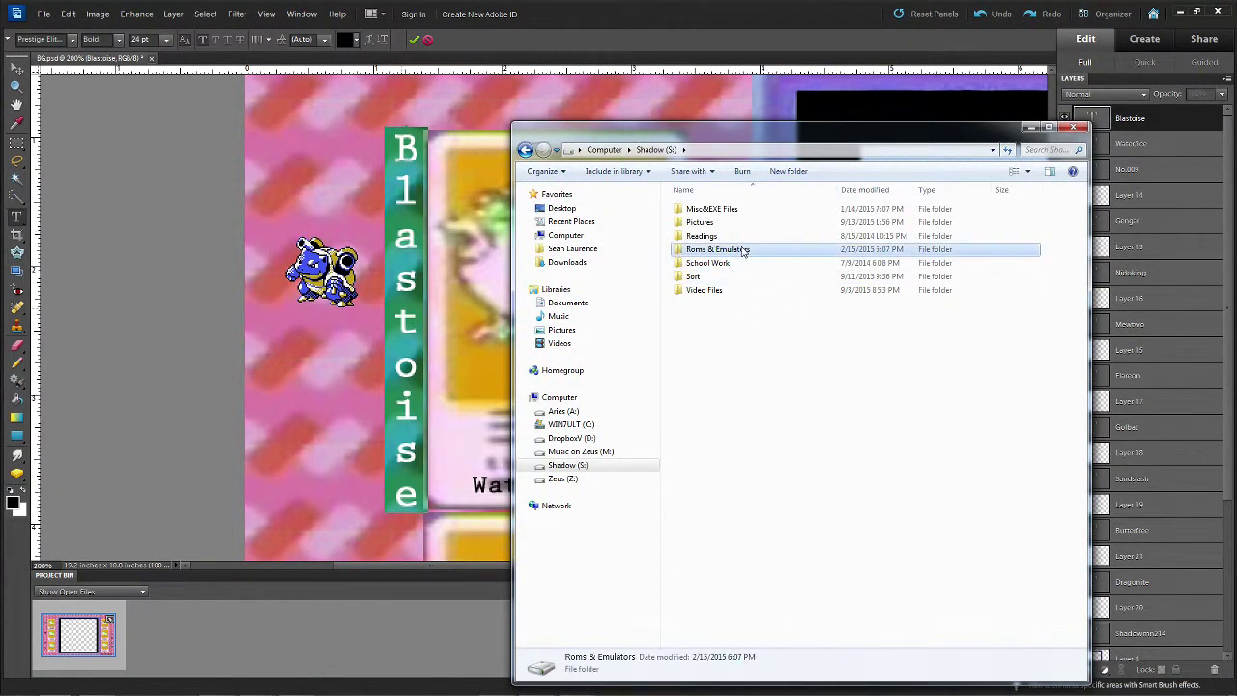
double_click(720, 249)
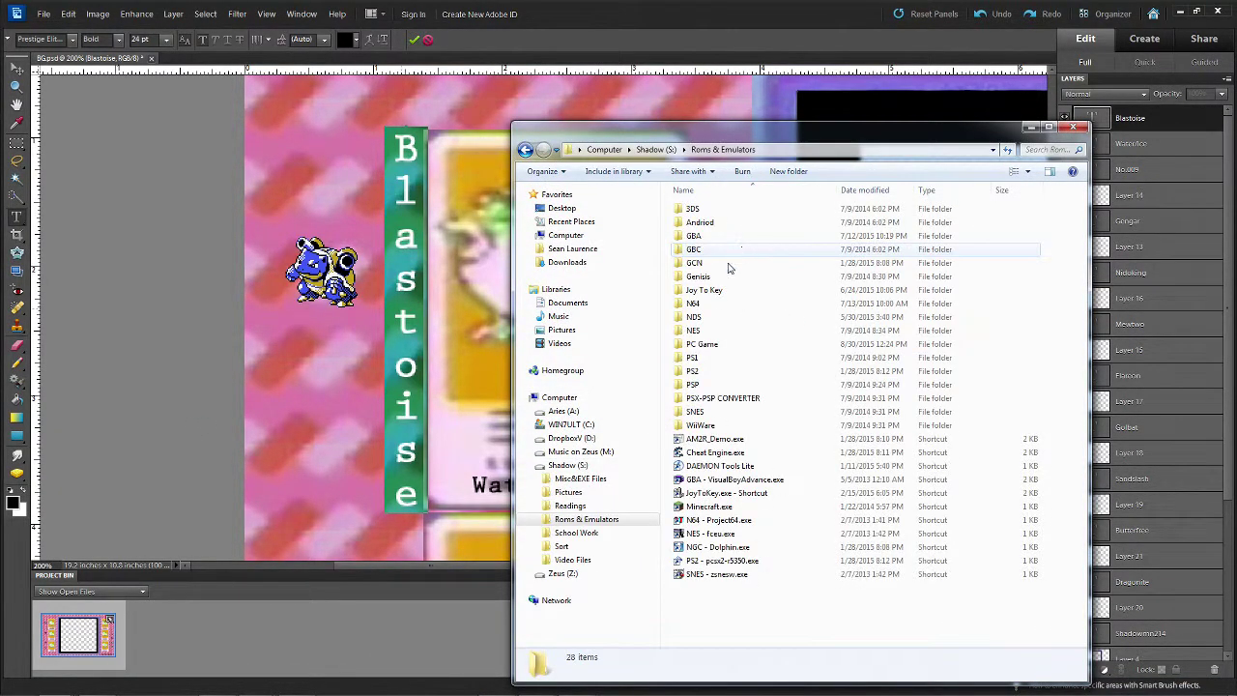
double_click(713, 317)
double_click(725, 237)
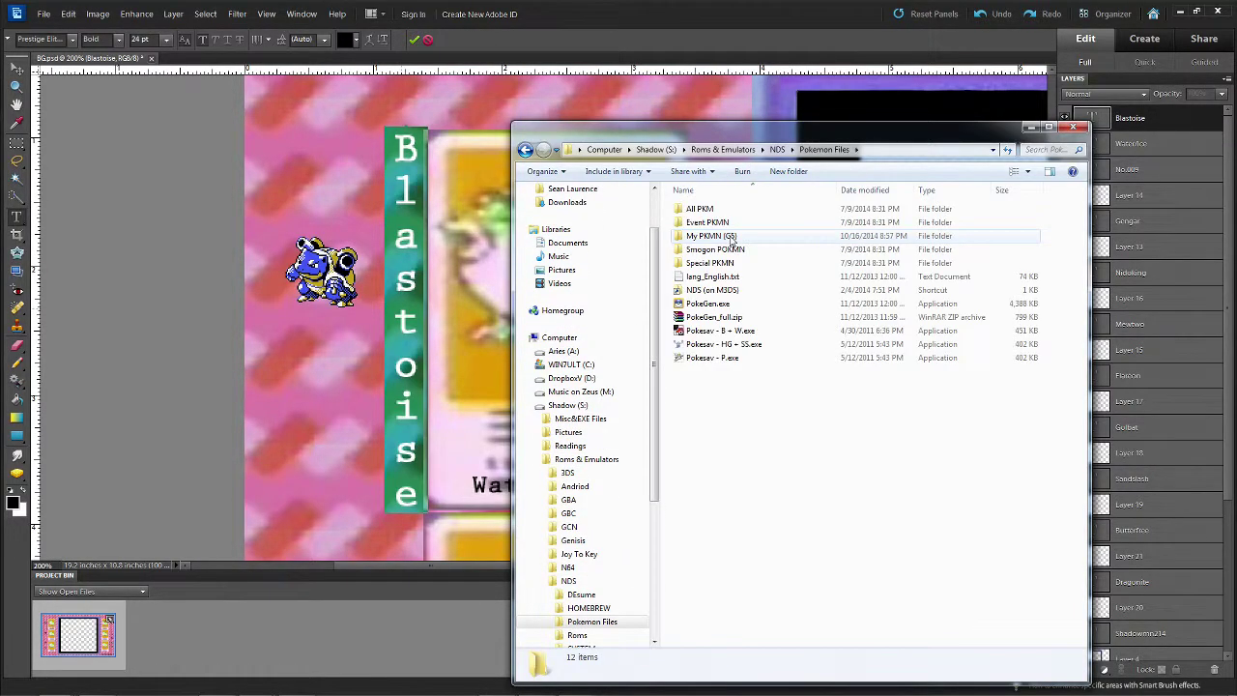
In My PKMN (G5), check the Blastoise - Blastman.pkm and Squirtle files, then close Explorer
left_click(730, 236)
double_click(730, 237)
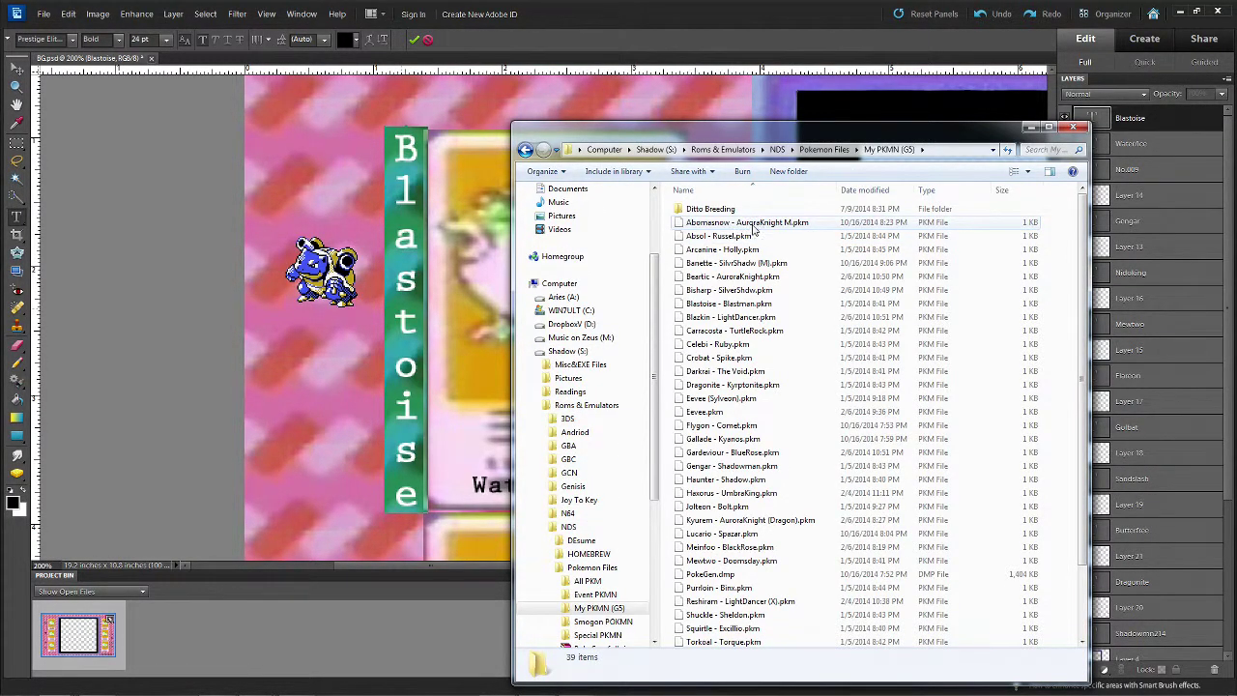
left_click(742, 305)
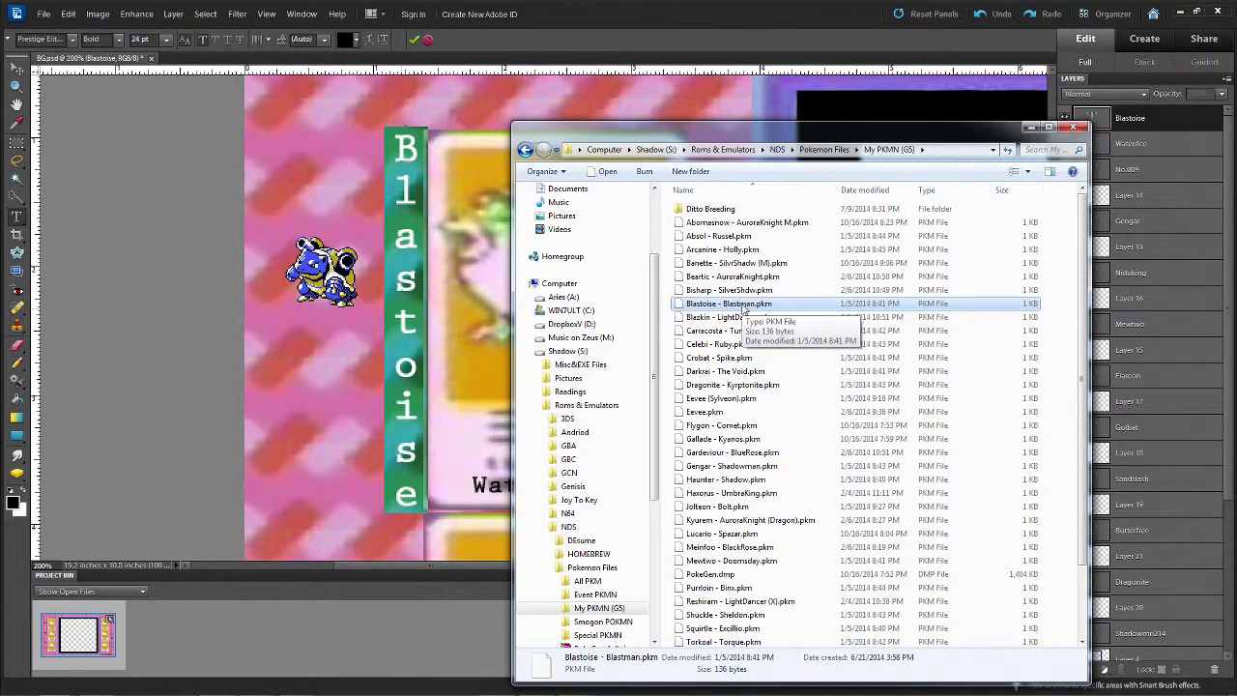
left_click(735, 630)
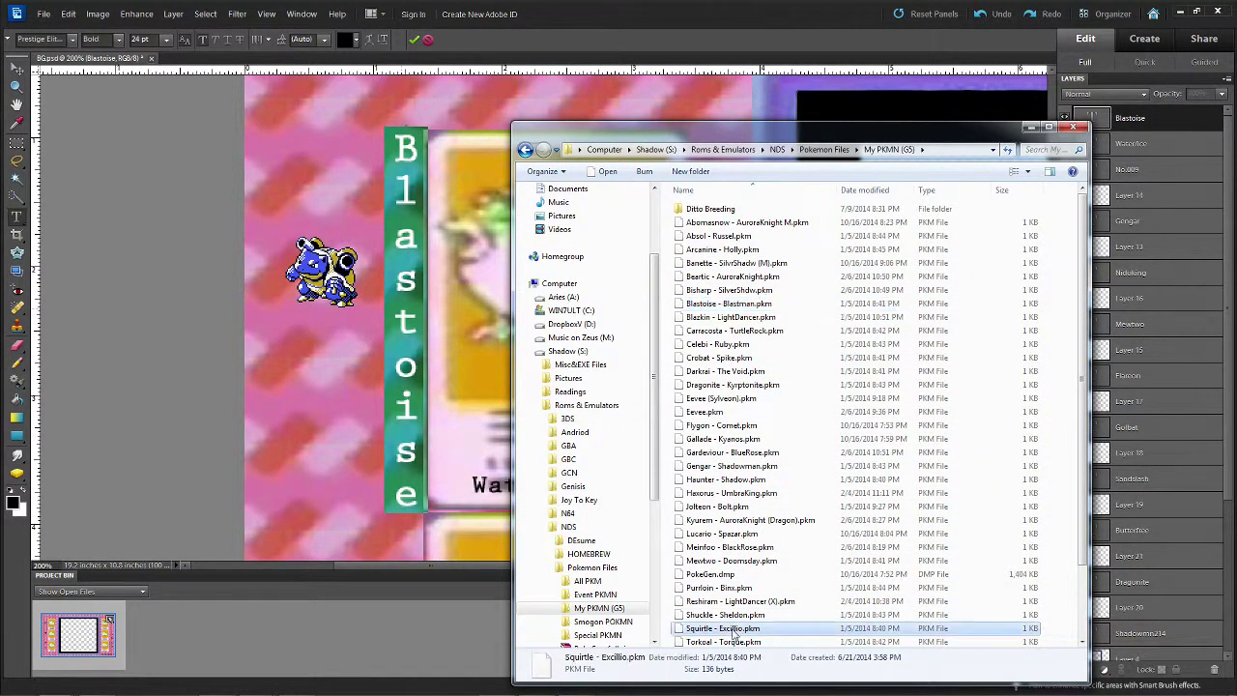
left_click(1072, 128)
Change the vertical name's ending 'oise' to 'man' so it reads Blastman
left_click_drag(406, 341, 407, 491)
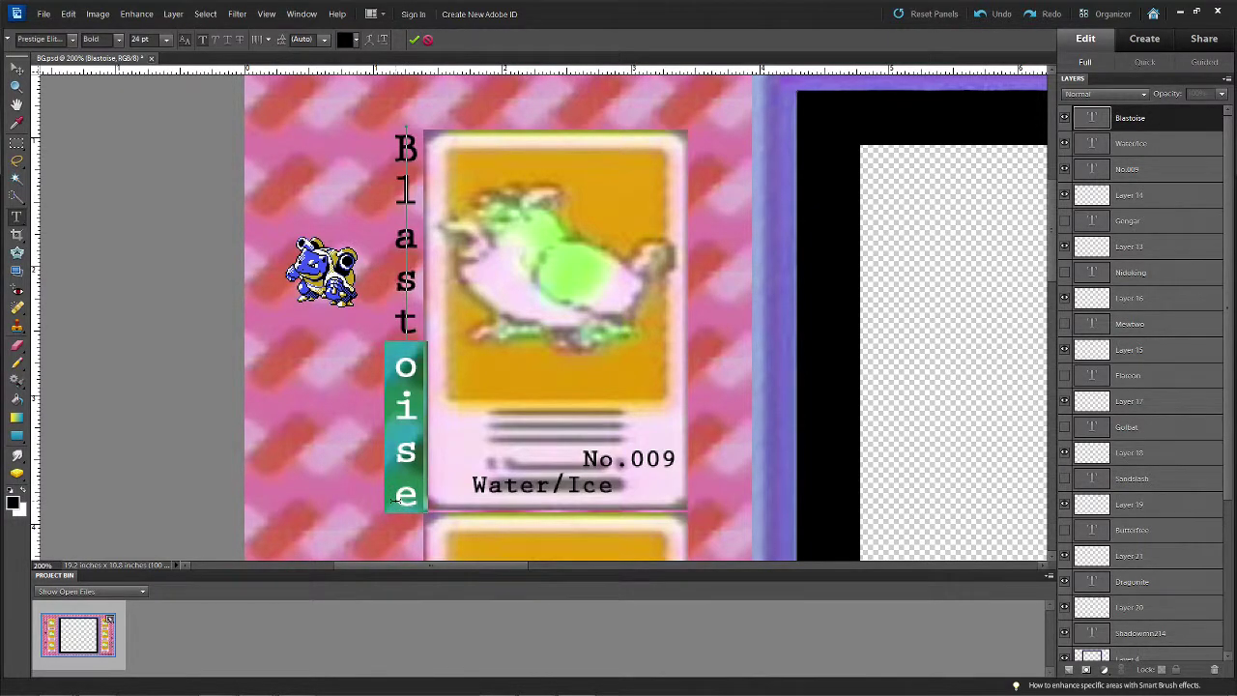
type("man")
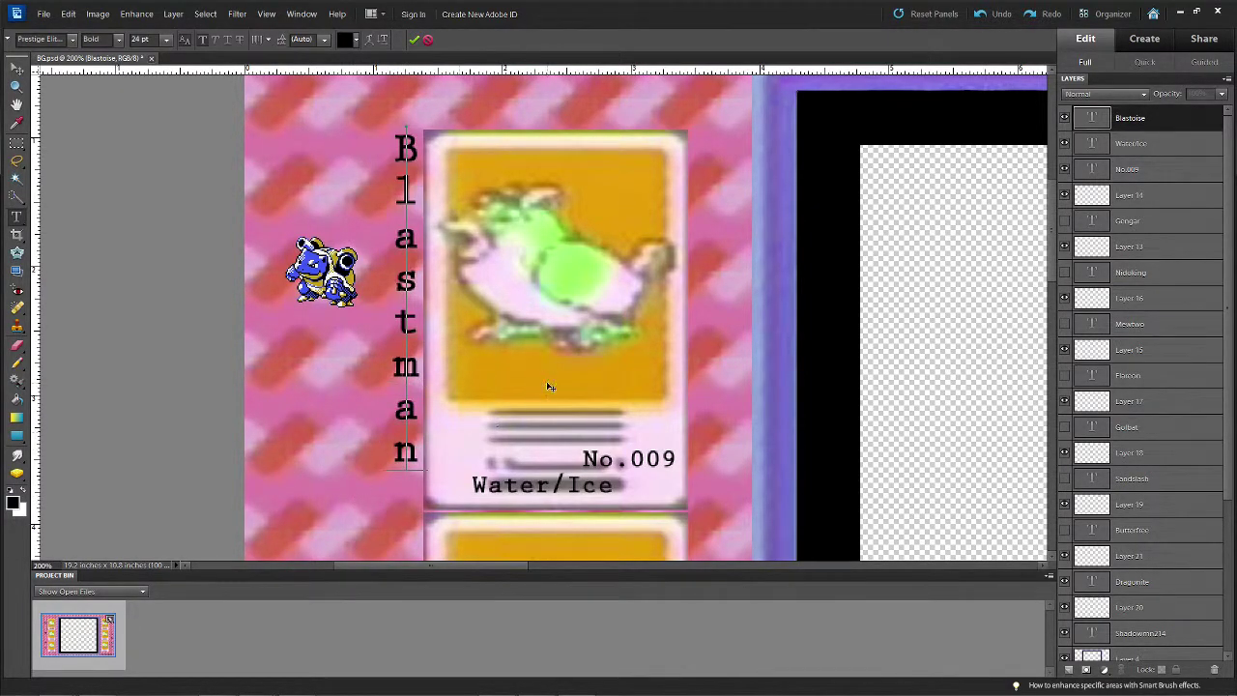
key("ctrl+Return")
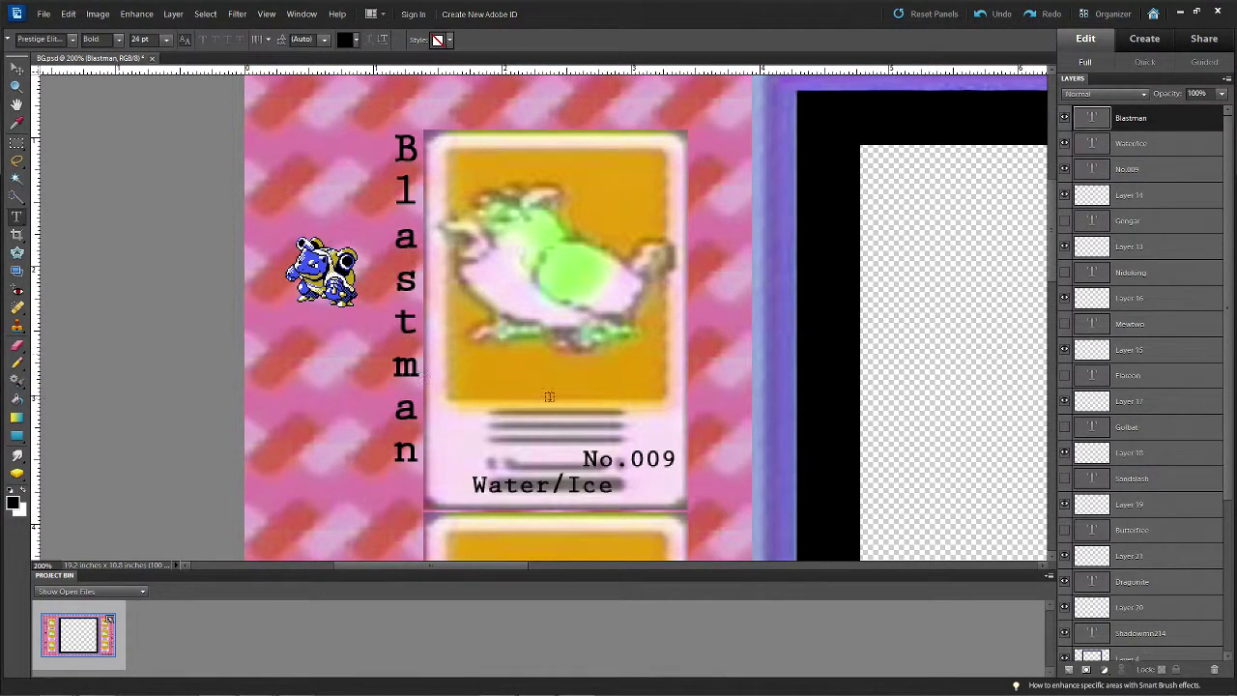
Add a new 14 pt text layer reading 'Blastoise' on the card
left_click(481, 377)
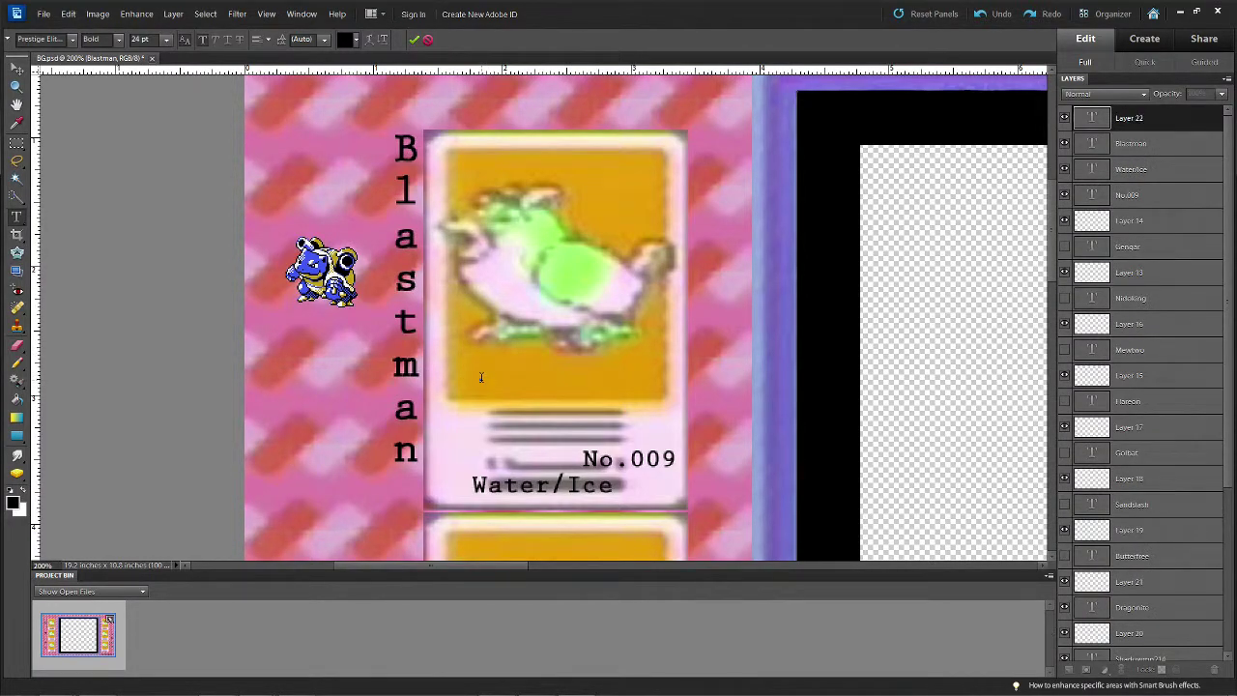
left_click(164, 40)
left_click(150, 141)
type("Blastois")
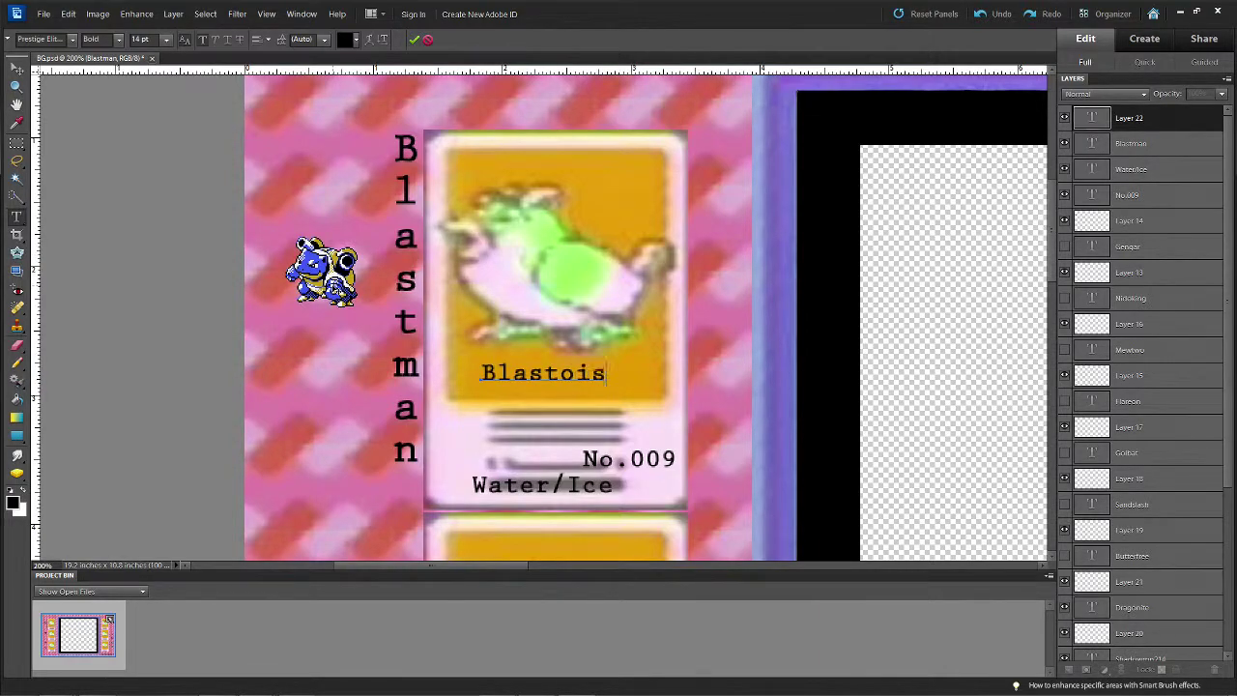
type("e")
key("ctrl+Return")
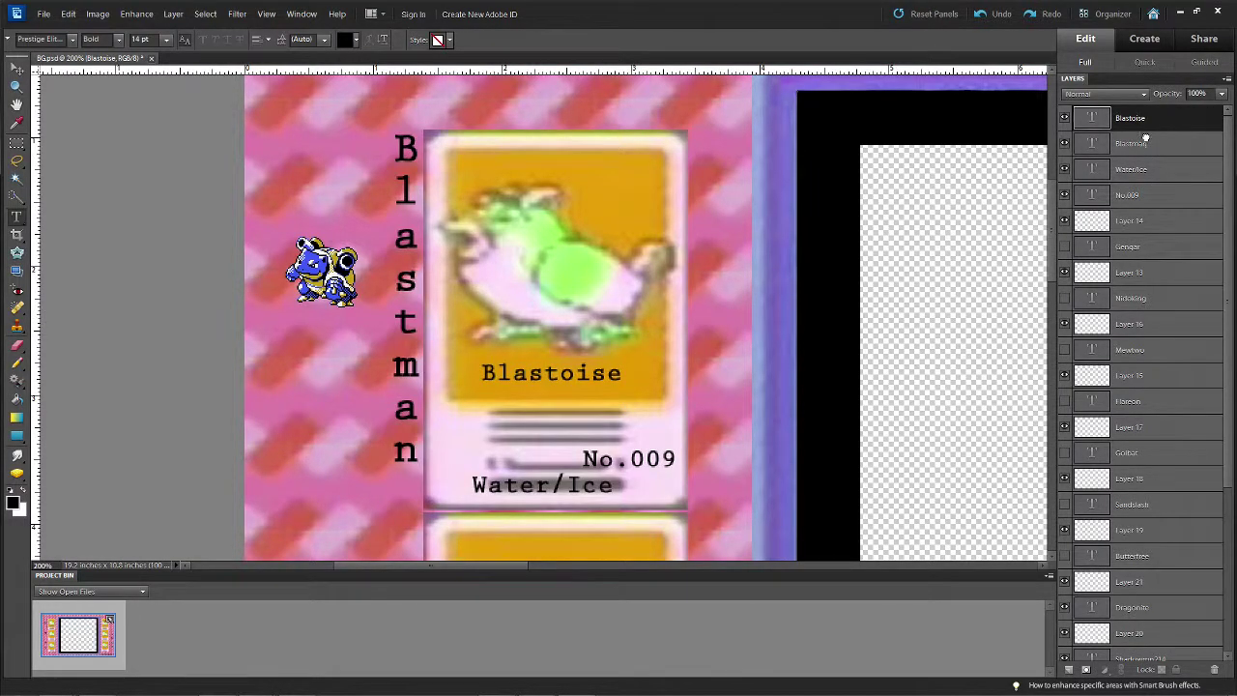
Place the Blastoise layer below Blastman and move the label just above No.009
left_click_drag(1145, 140, 1147, 155)
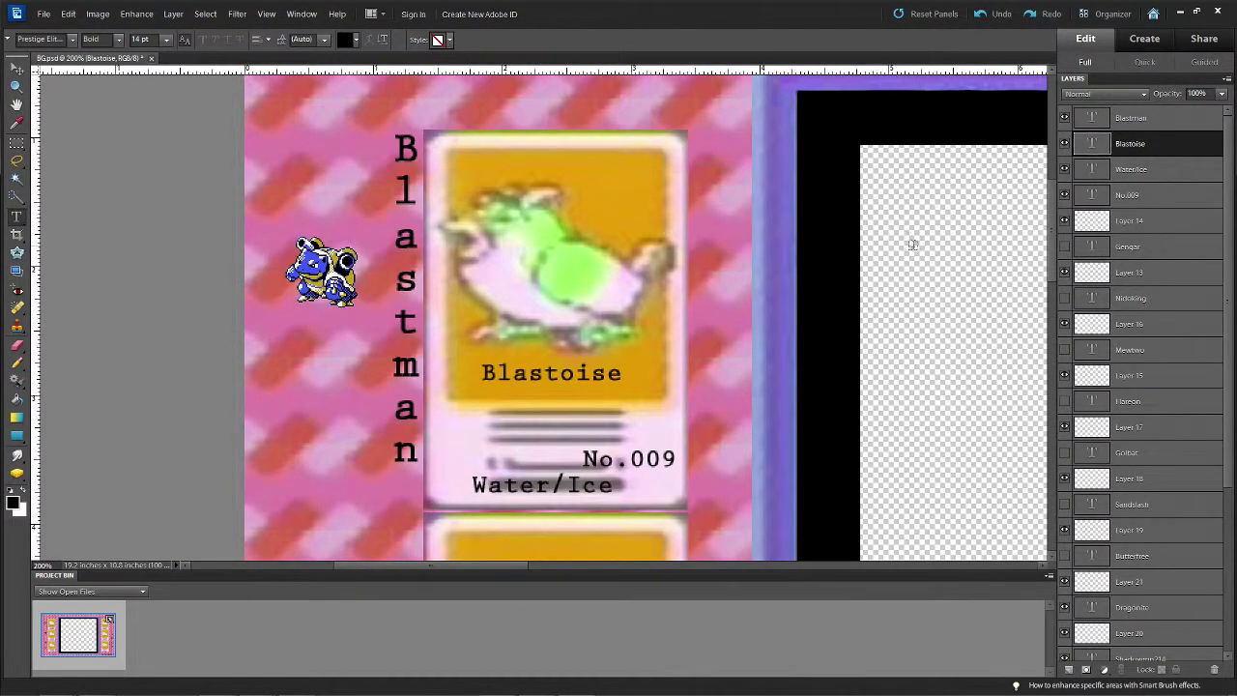
left_click(16, 70)
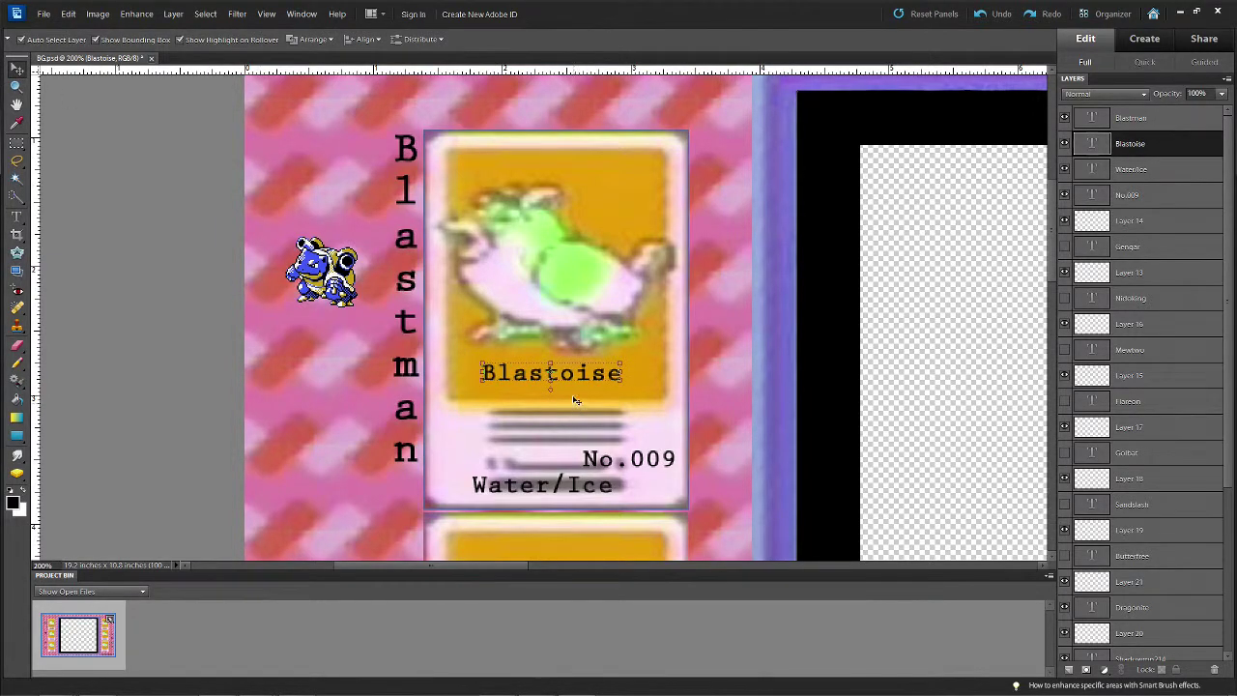
left_click_drag(565, 380, 520, 428)
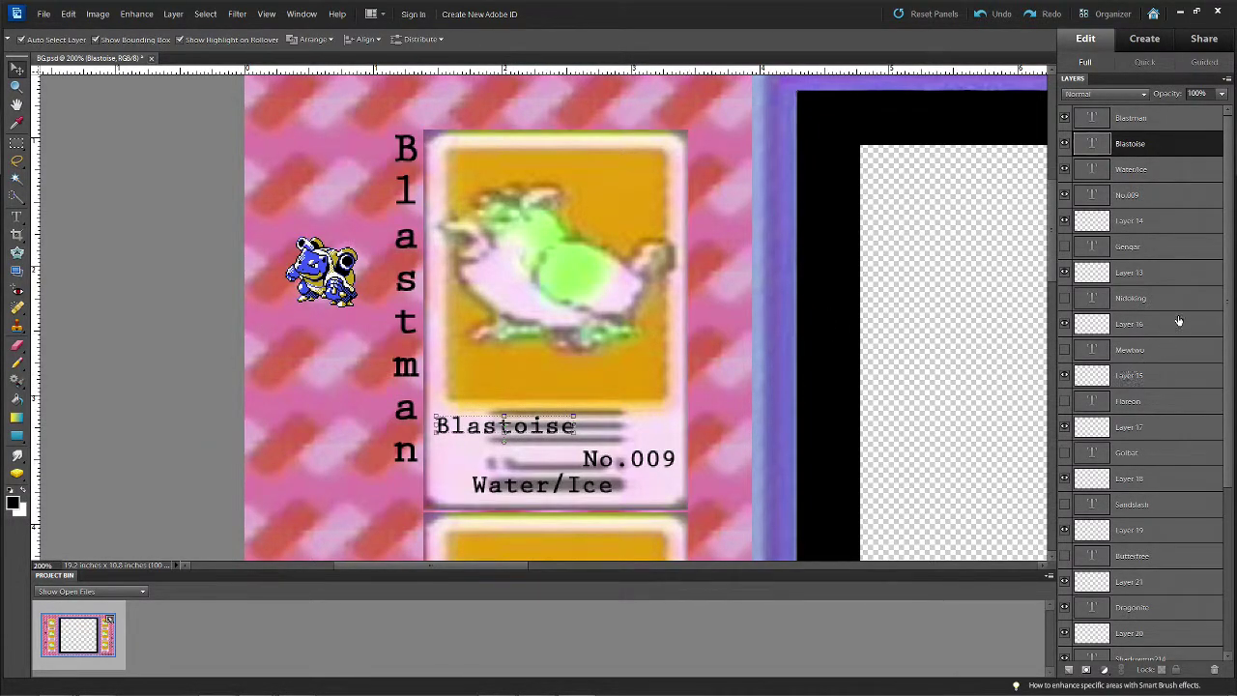
scroll(1230, 205, "down", 5)
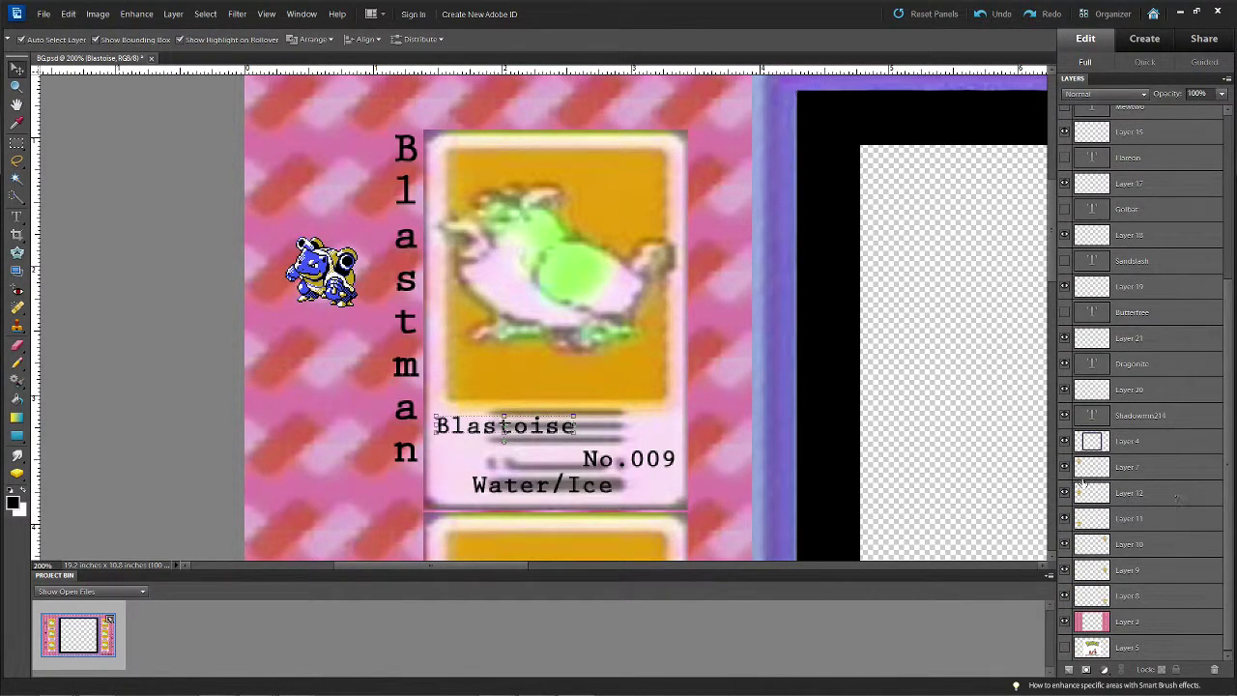
Try lightening Layer 7, the card image, with Hue/Saturation, then cancel the change
left_click(1127, 470)
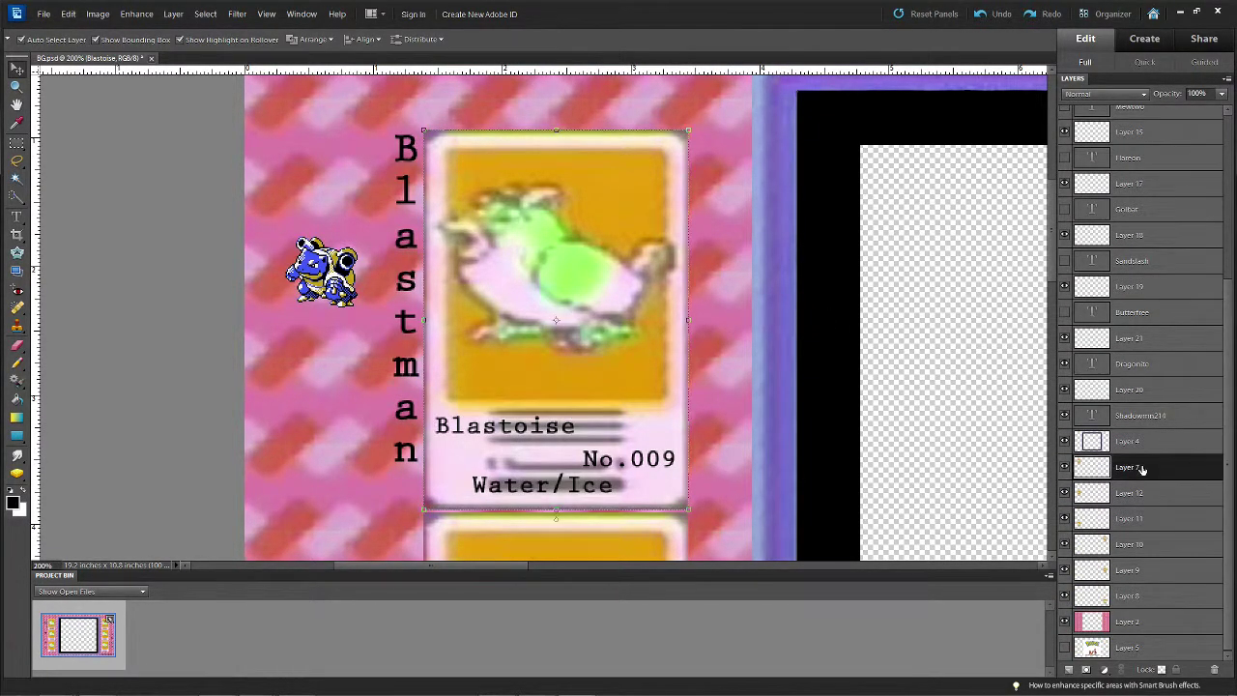
left_click(1064, 467)
left_click(1064, 468)
key("ctrl+u")
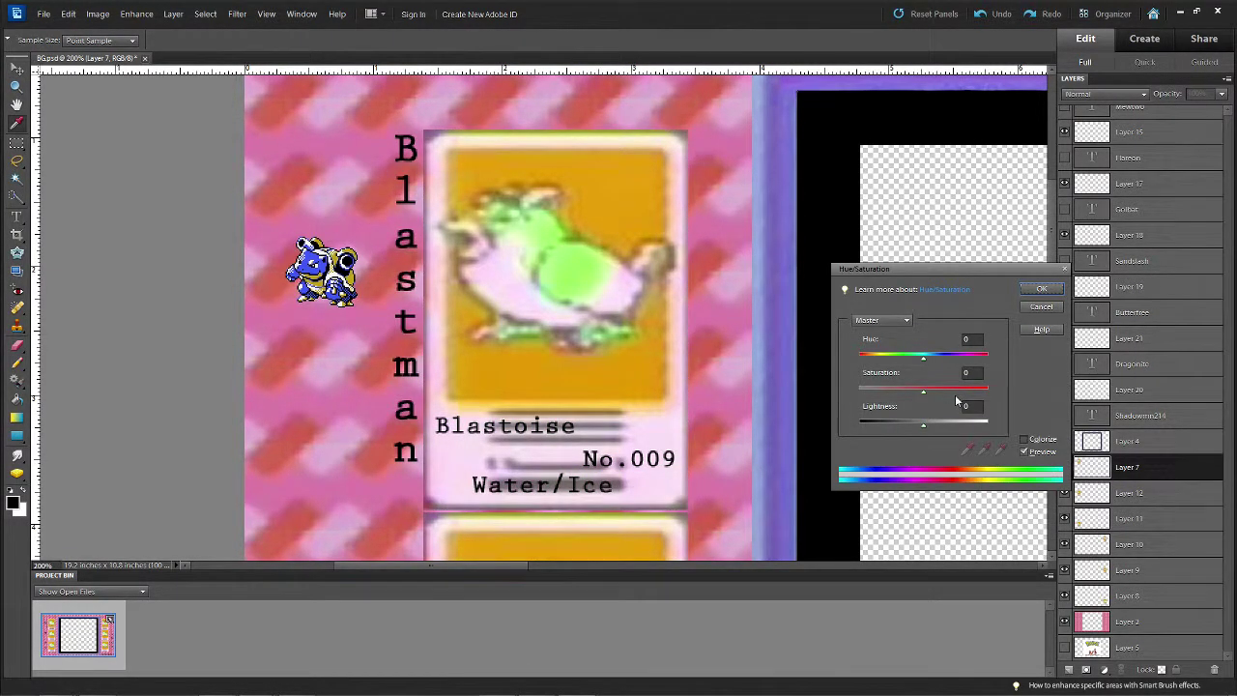
left_click_drag(924, 428, 1057, 434)
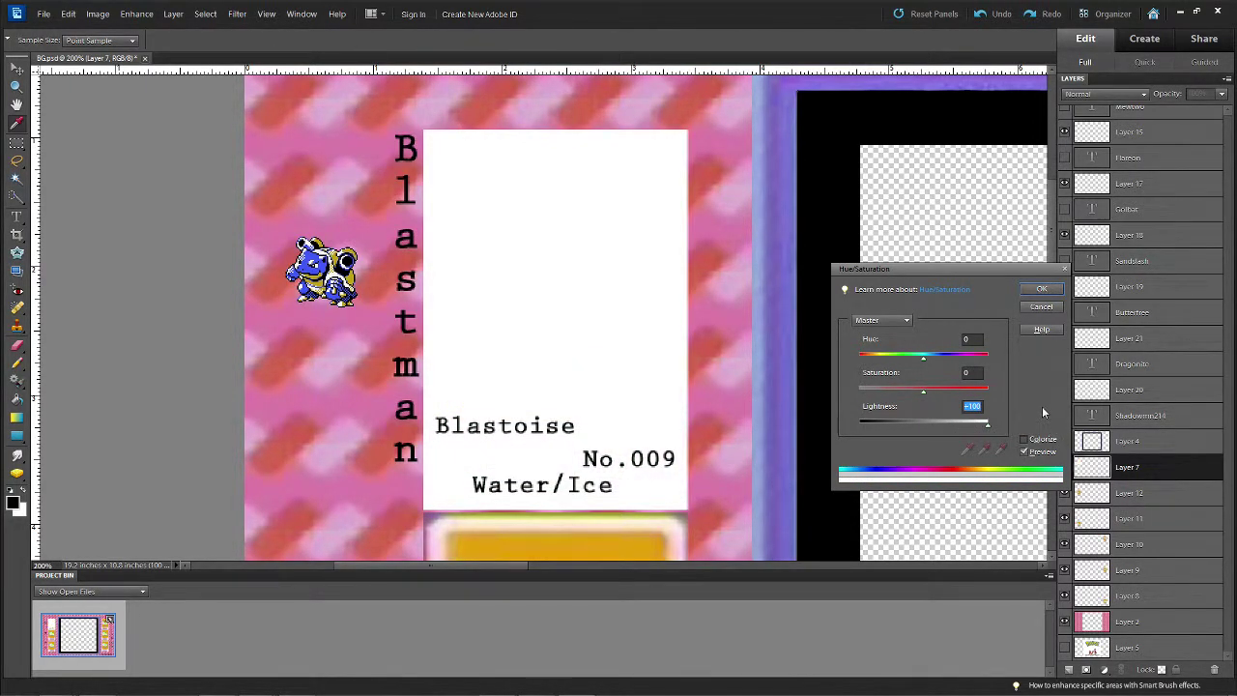
left_click_drag(988, 427, 933, 433)
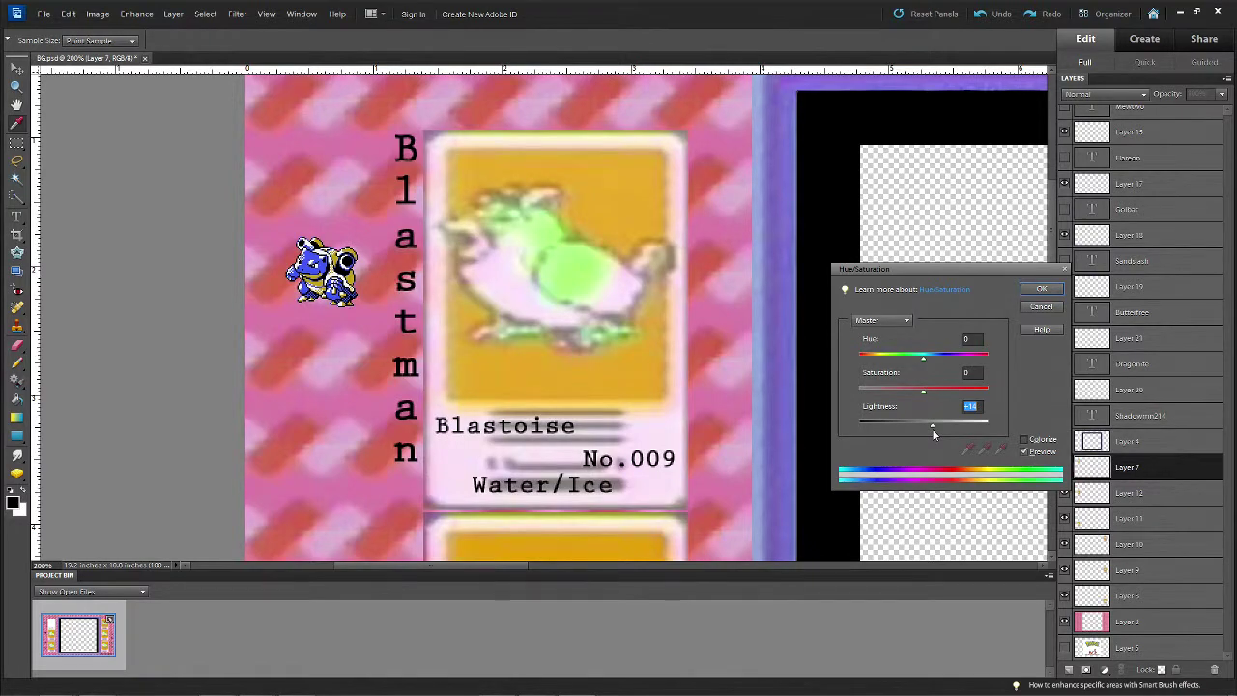
left_click(1041, 308)
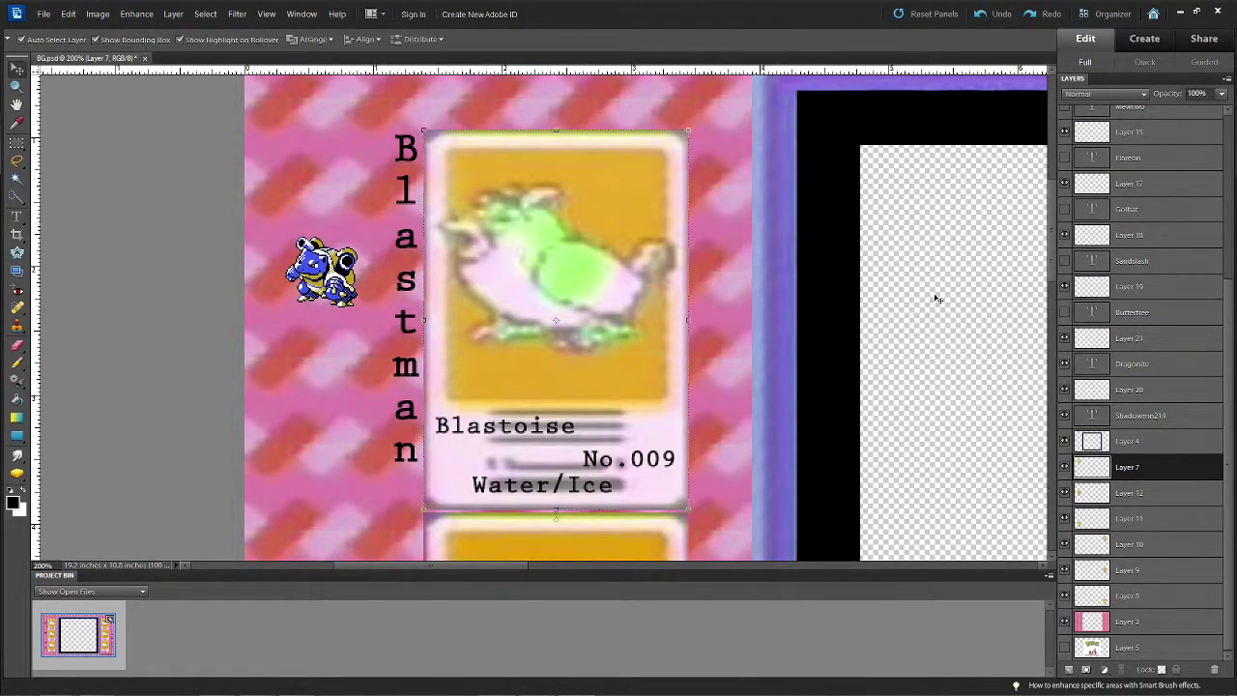
key("v")
Select the card's inner area and raise its lightness to maximum, blanking it white
left_click(17, 143)
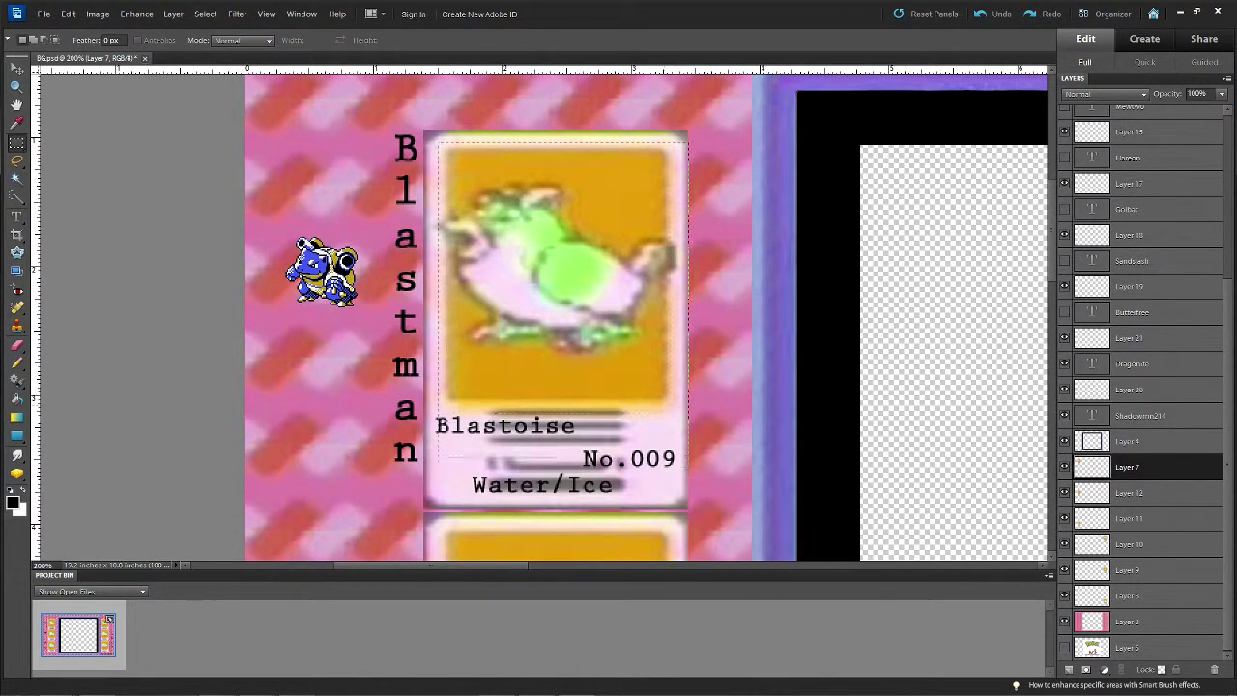
left_click_drag(688, 508, 678, 500)
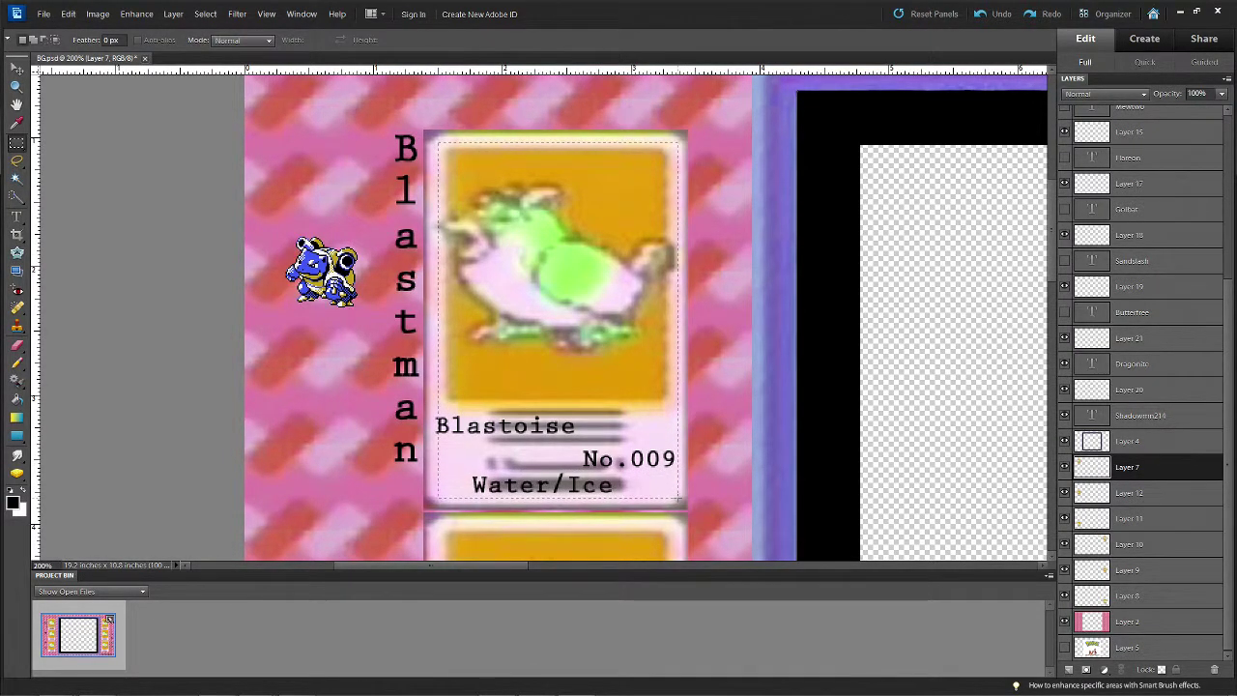
key("Delete")
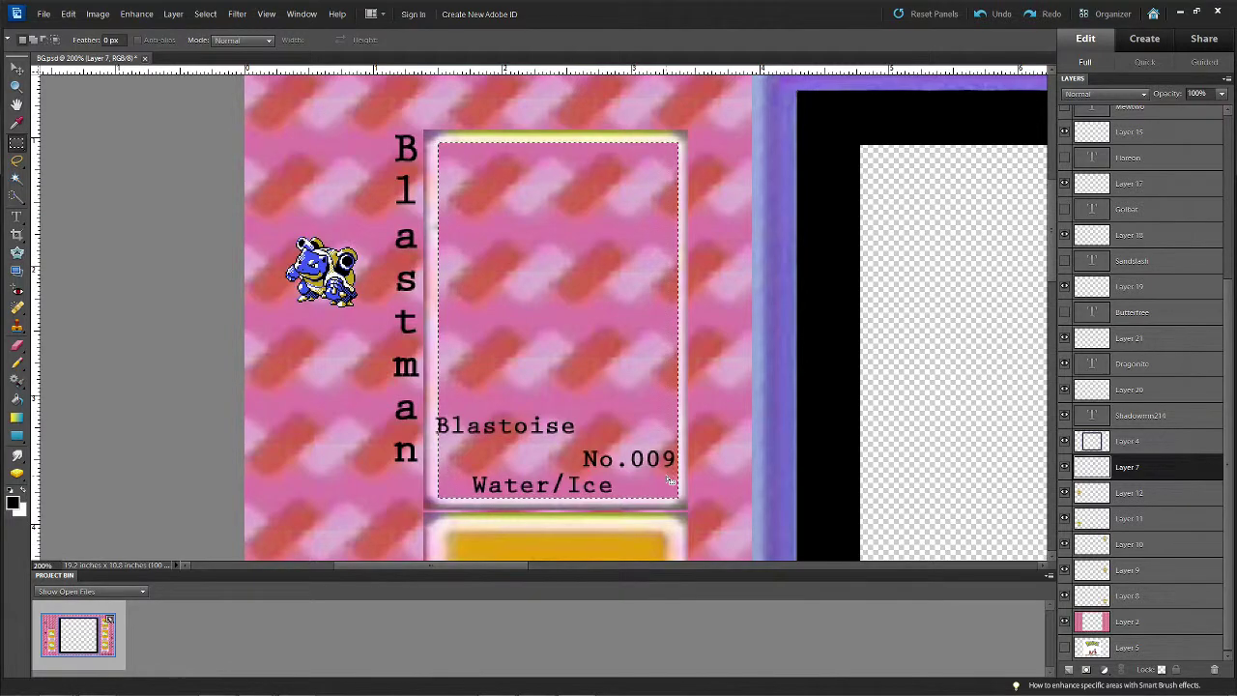
key("ctrl+z")
key("ctrl+u")
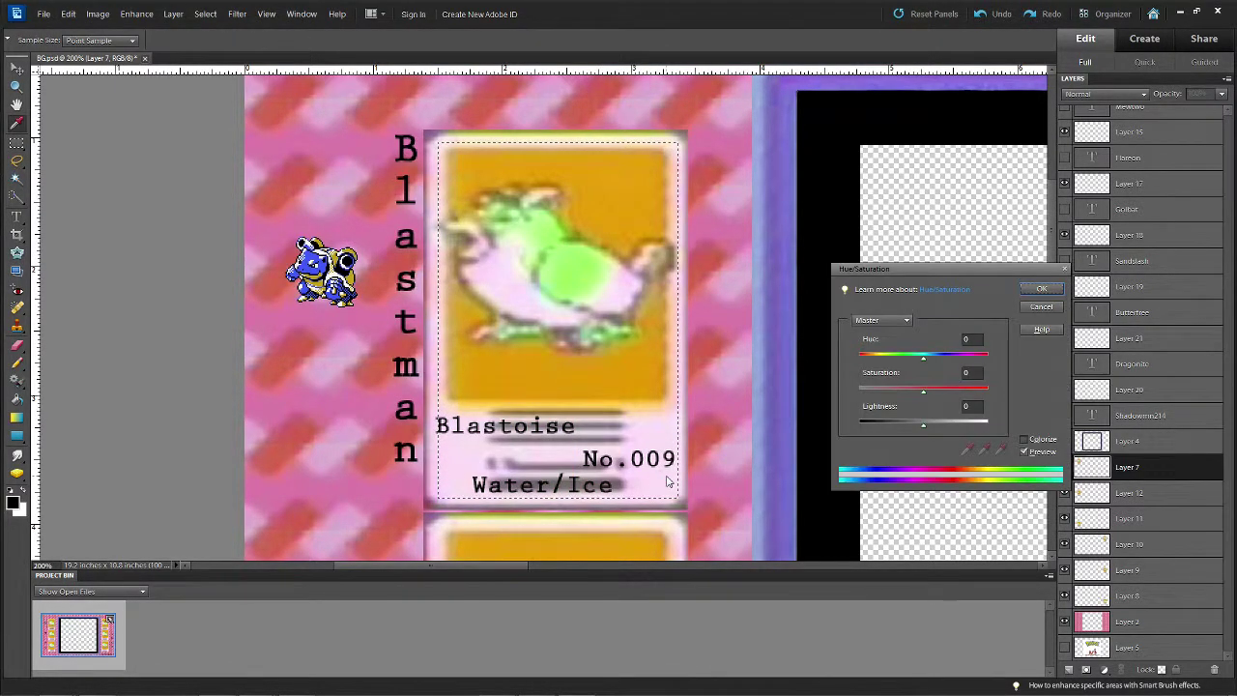
left_click(922, 426)
left_click_drag(922, 426, 1013, 432)
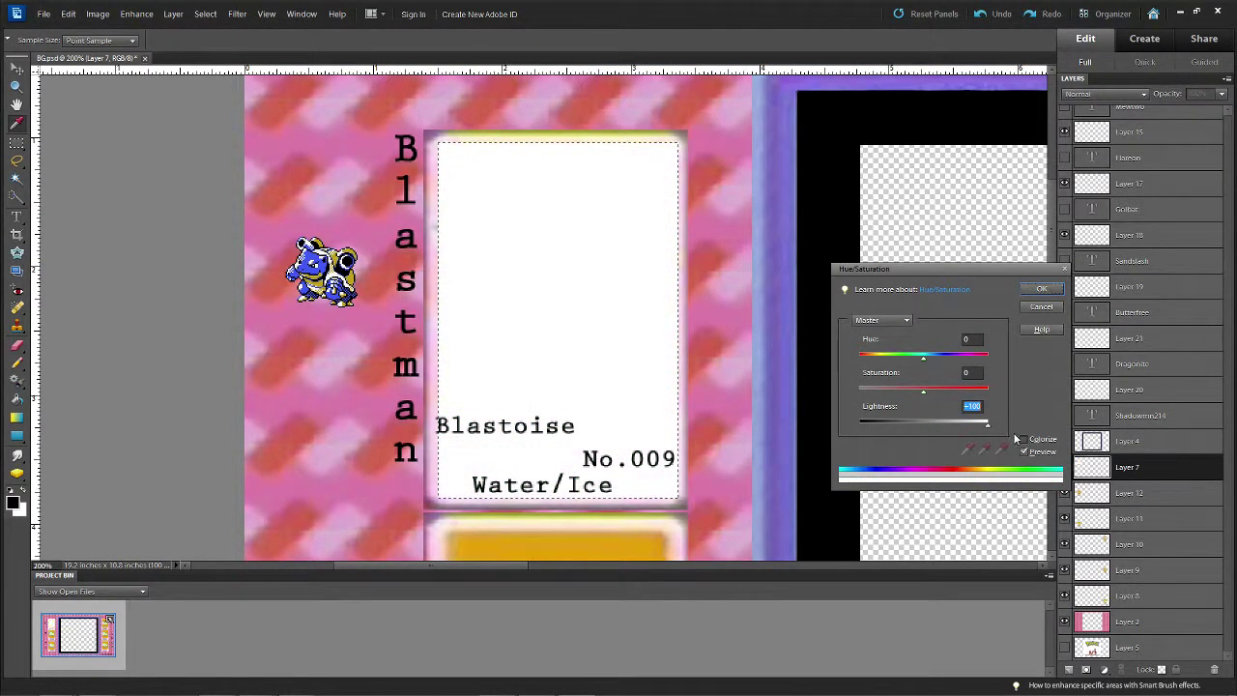
left_click(1042, 288)
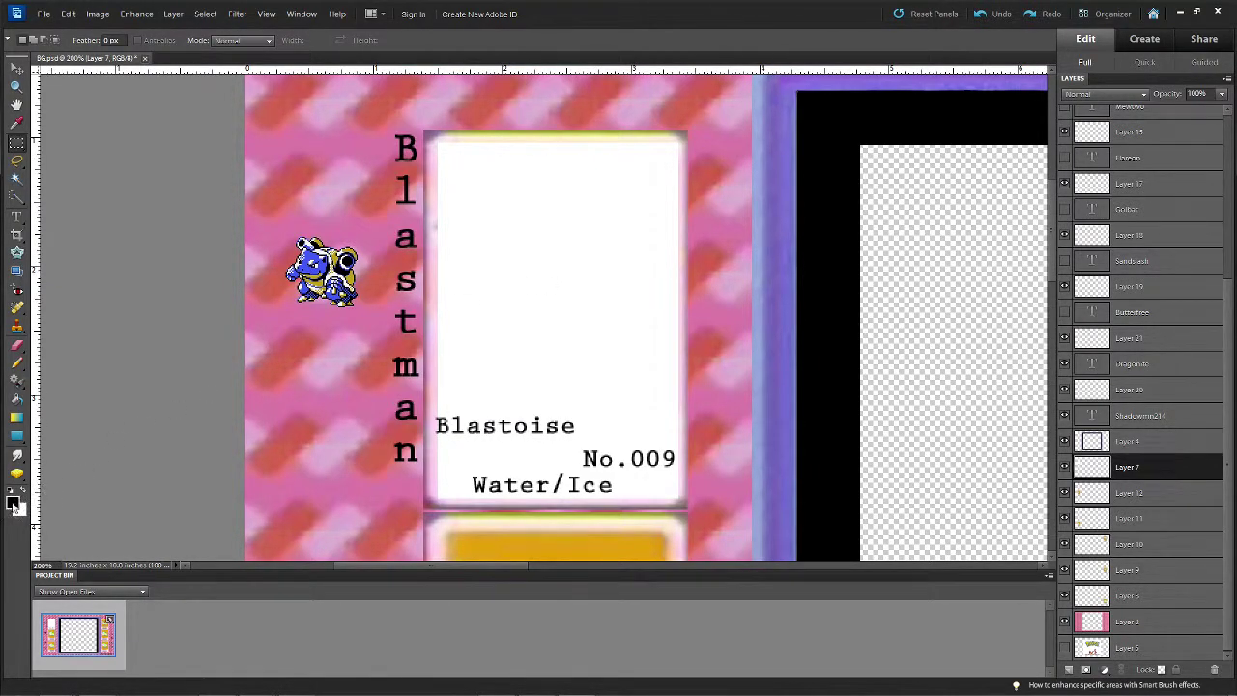
Draw a black rounded rectangle over the white card and nudge it right and down
left_click(19, 436)
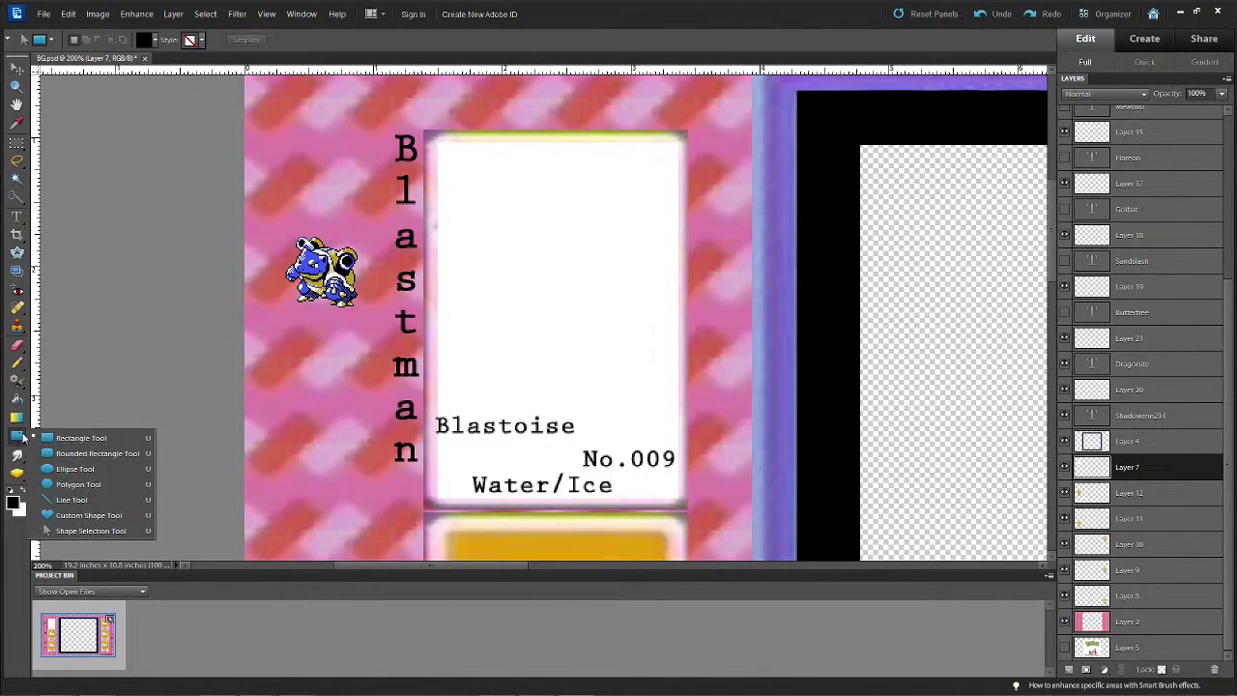
left_click(92, 453)
left_click_drag(427, 121, 680, 503)
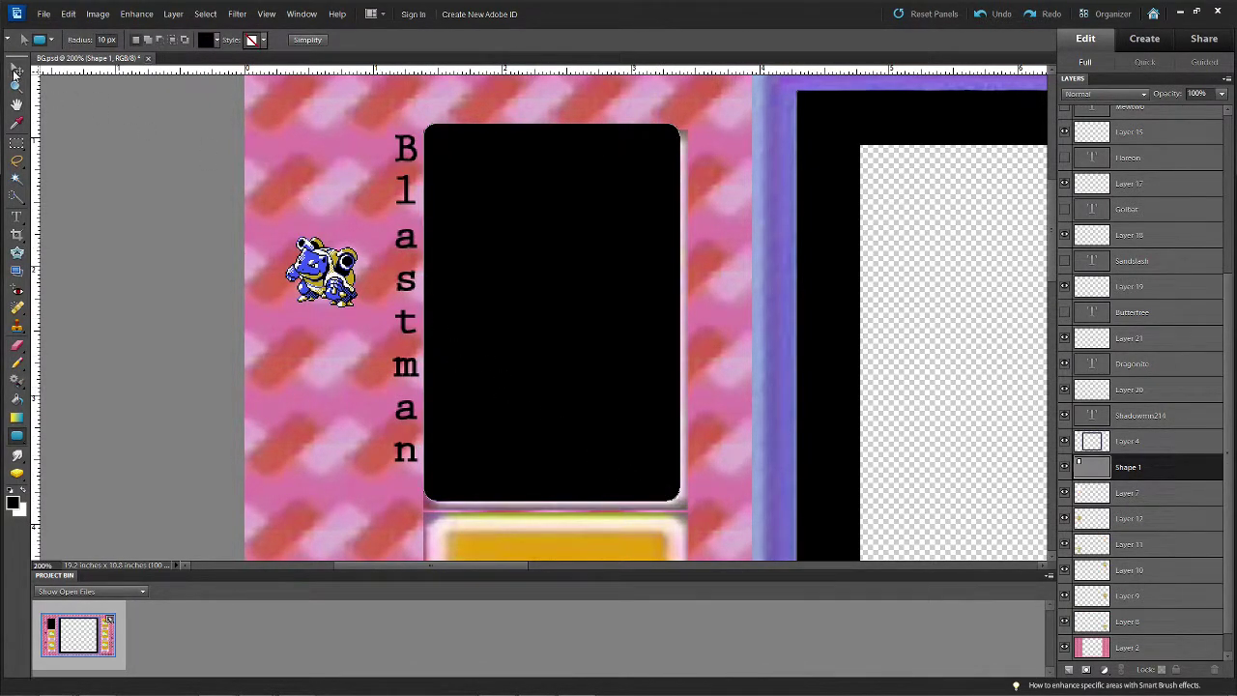
left_click(15, 69)
left_click_drag(534, 254, 539, 261)
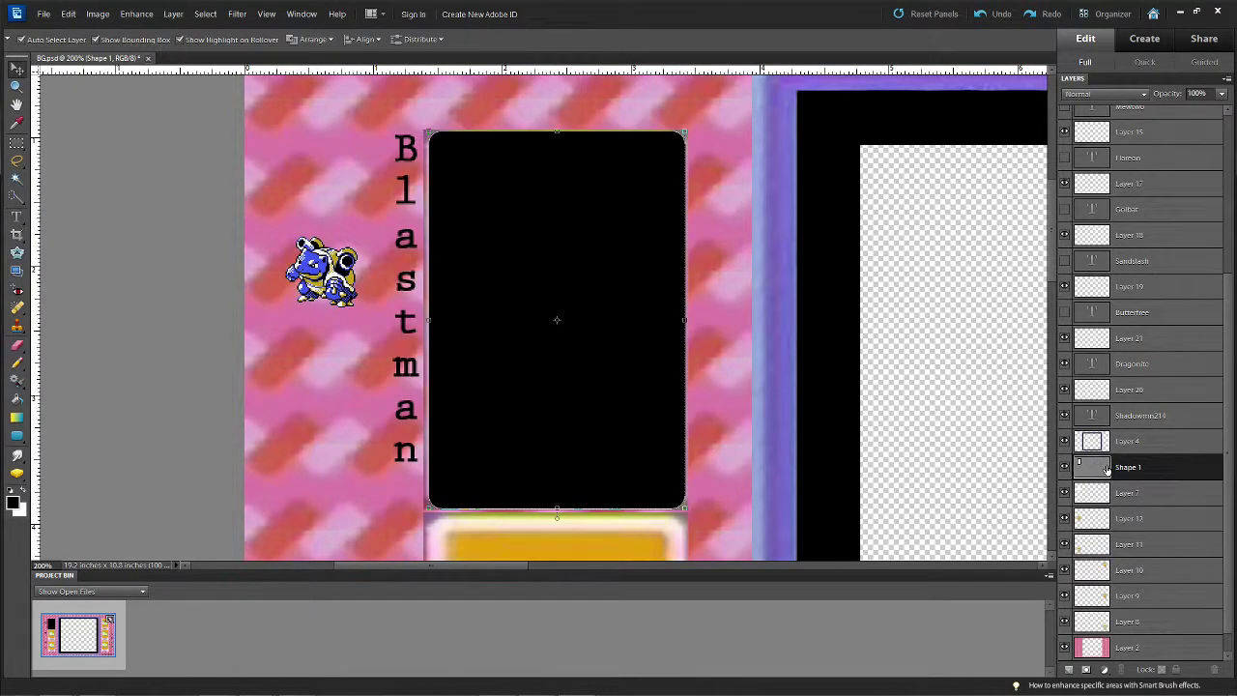
Place Shape 1 just below the sprite layer and move the Blastoise sprite beside the letters
left_click_drag(1108, 470, 1122, 147)
scroll(1119, 220, "up", 4)
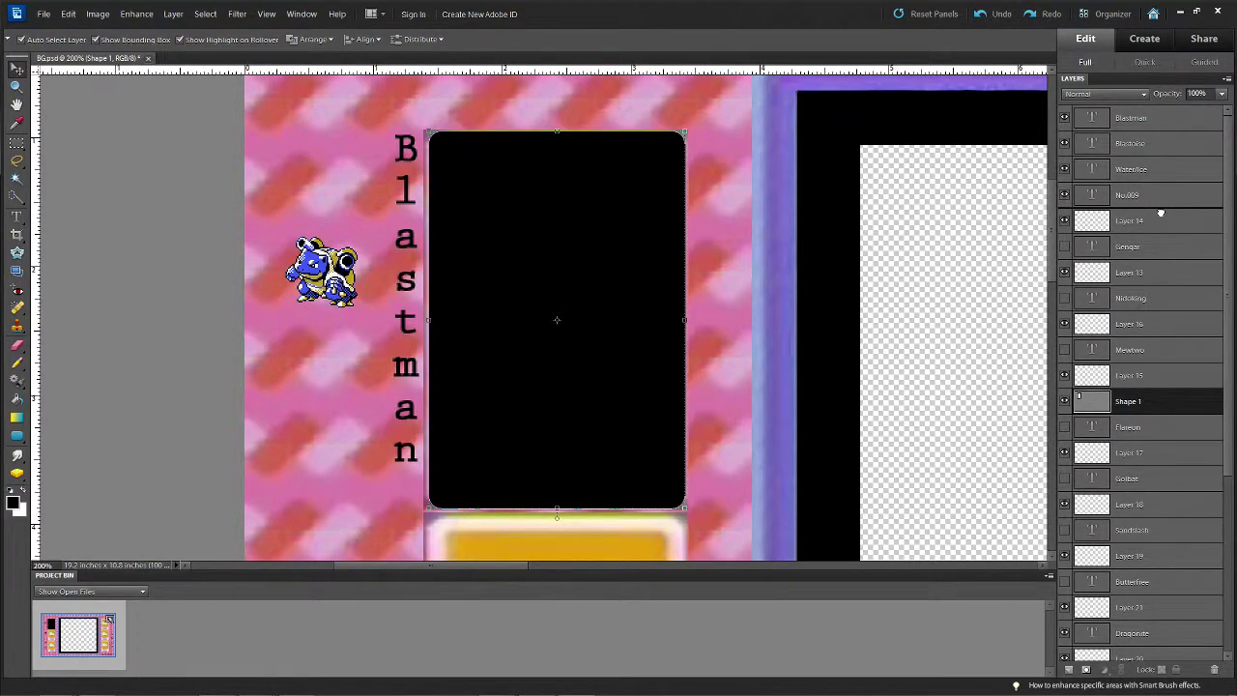
left_click_drag(1160, 212, 1160, 233)
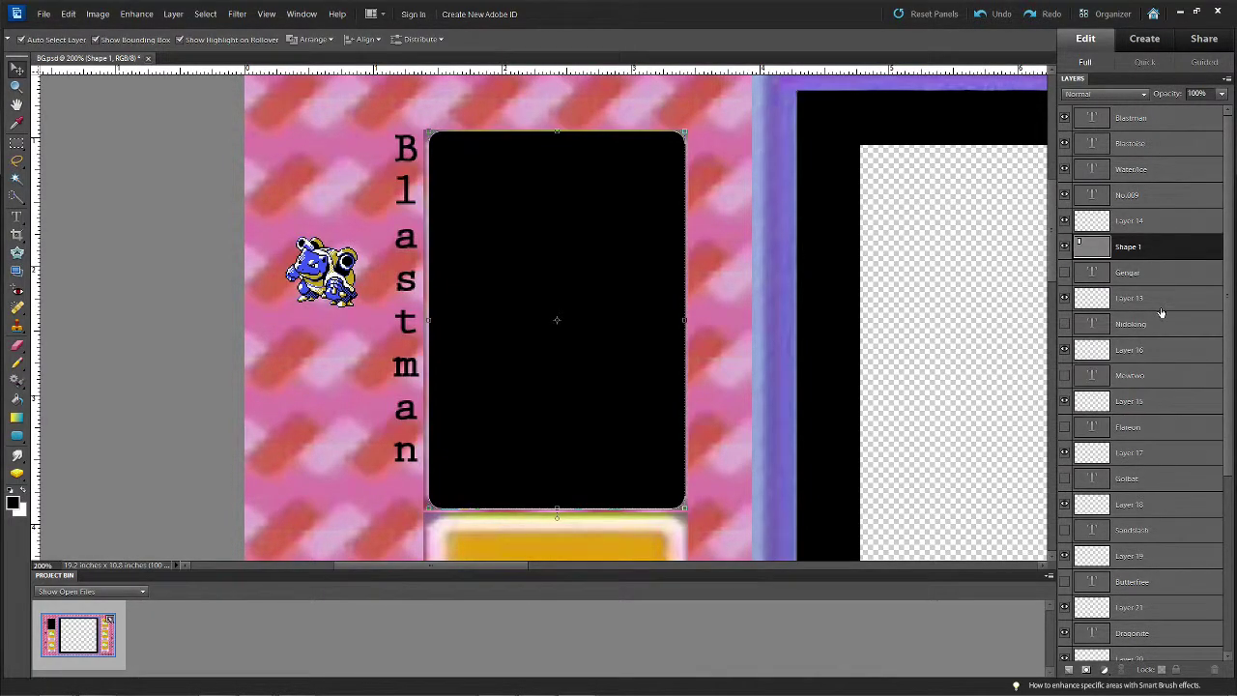
left_click_drag(324, 276, 358, 291)
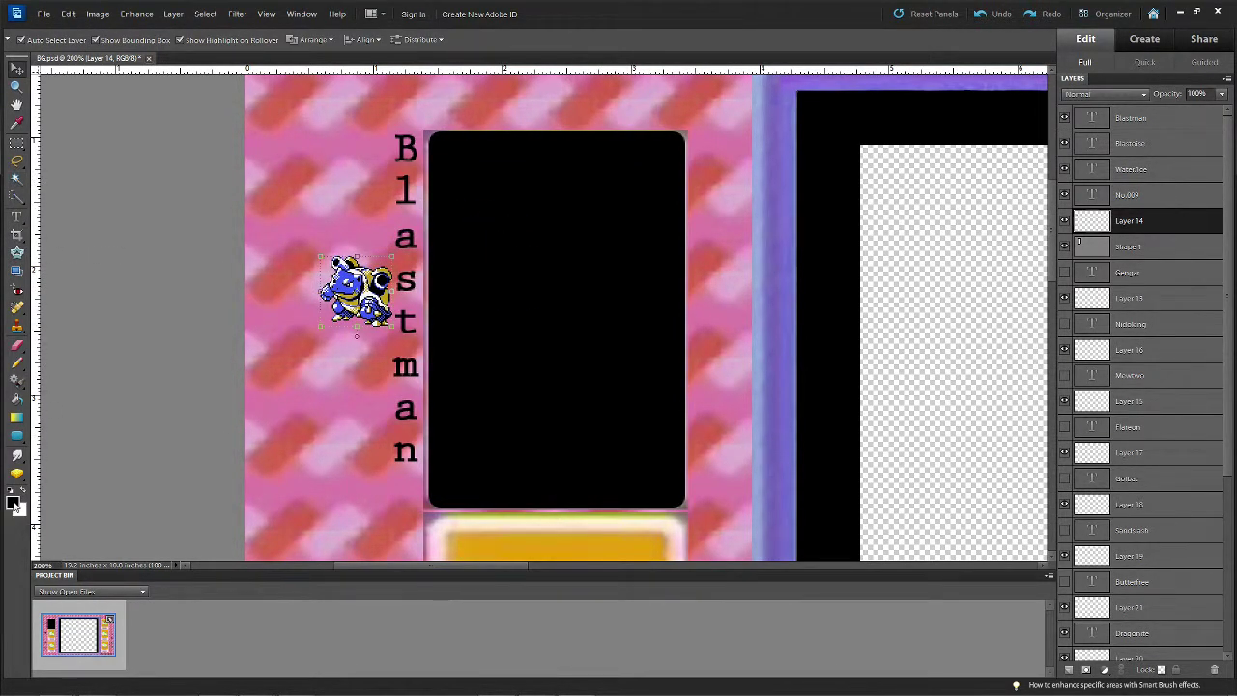
Return to the rounded rectangle tool and set the foreground colour to white
left_click(16, 436)
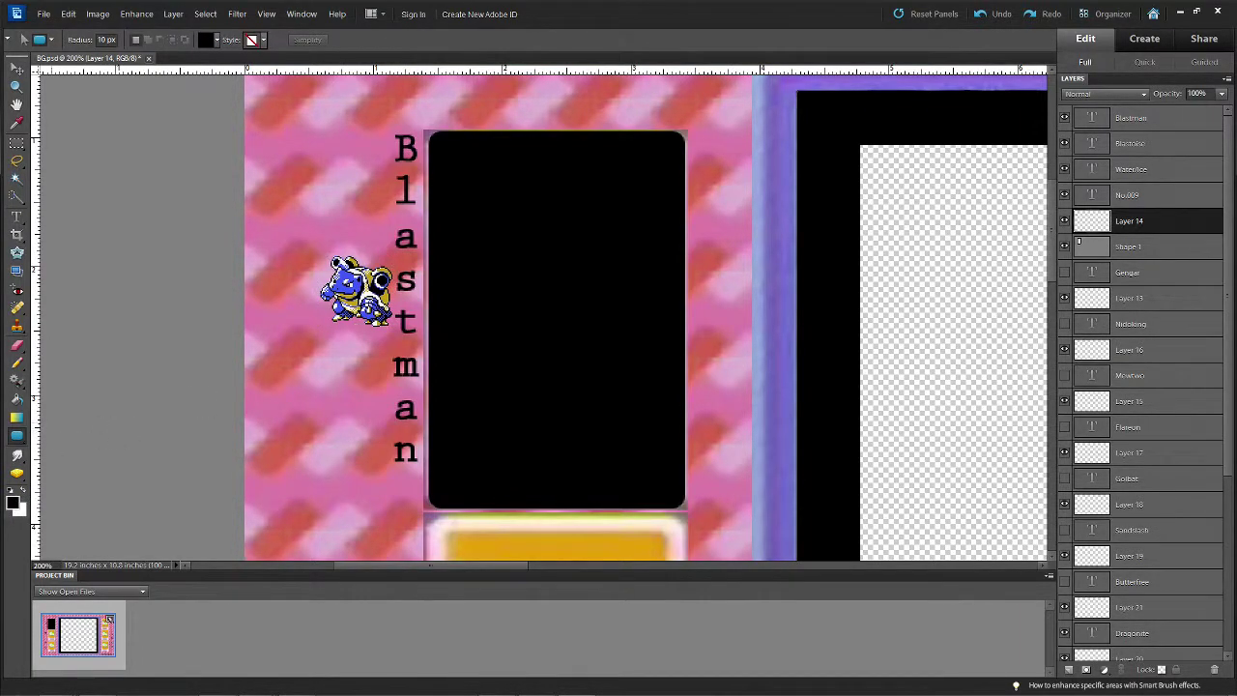
left_click(16, 505)
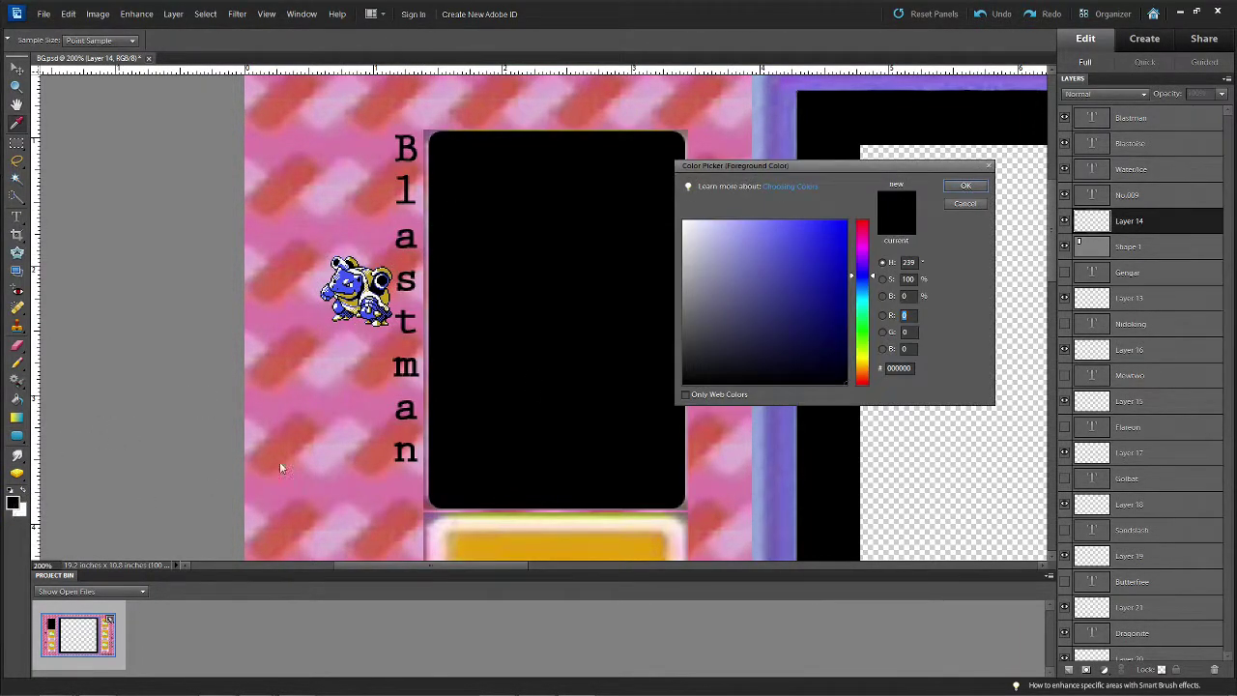
left_click(799, 272)
left_click(684, 219)
key("Return")
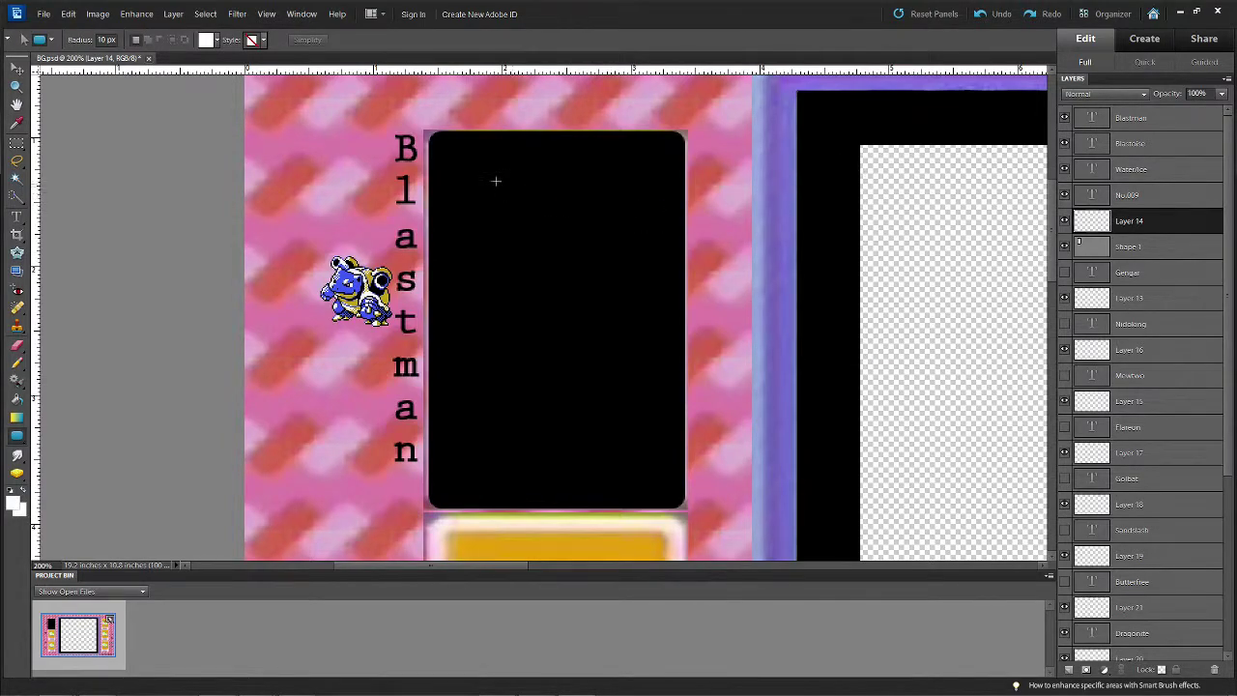
Draw a white rounded rectangle in the black card's upper part, reposition it and resize it to fit
left_click_drag(483, 171, 694, 344)
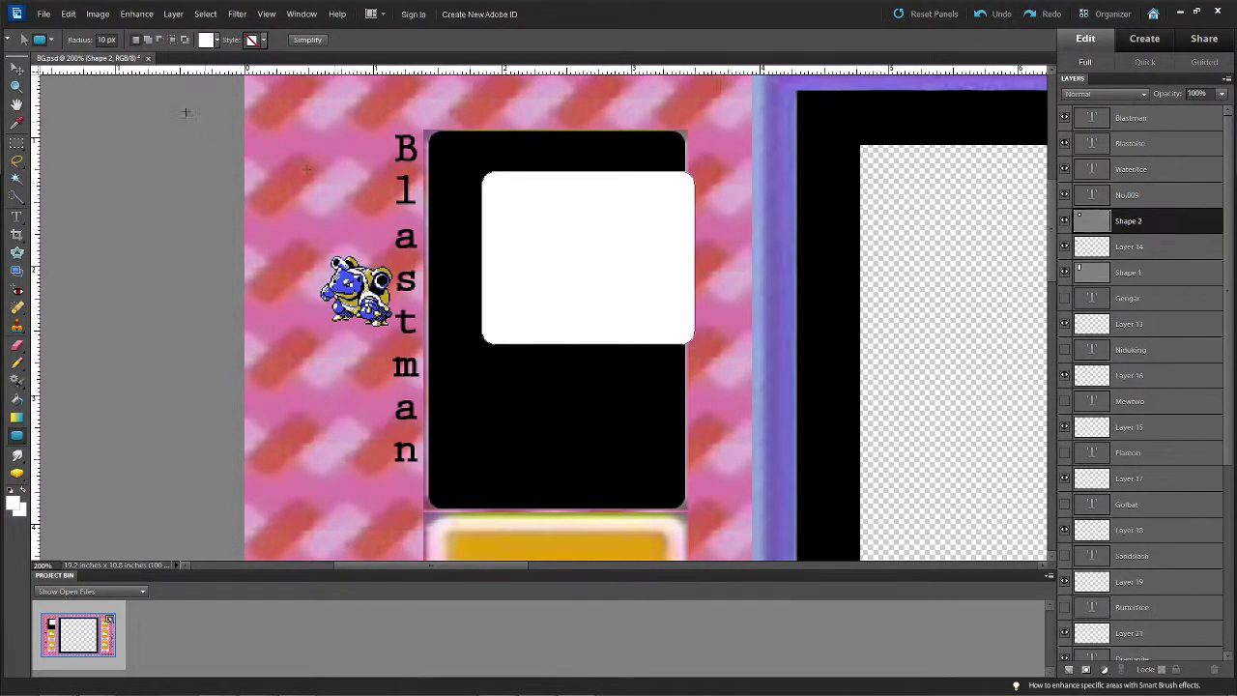
left_click(18, 66)
left_click_drag(624, 276, 589, 254)
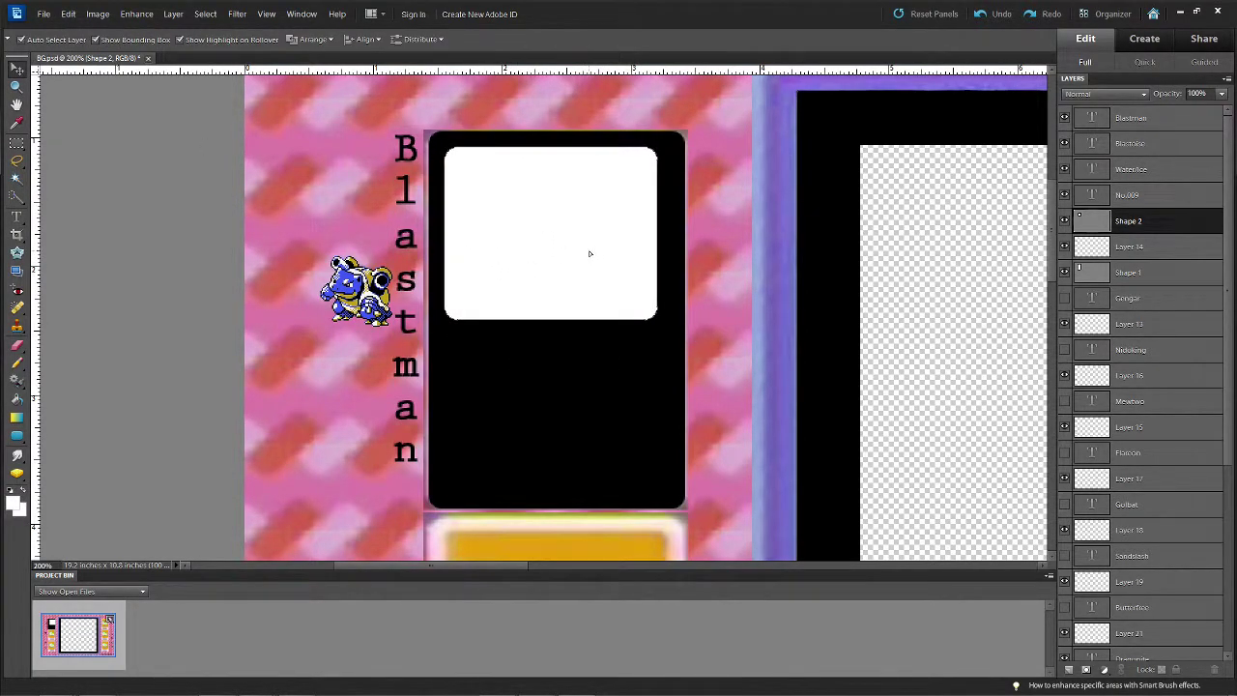
left_click_drag(658, 320, 657, 346)
left_click(640, 337)
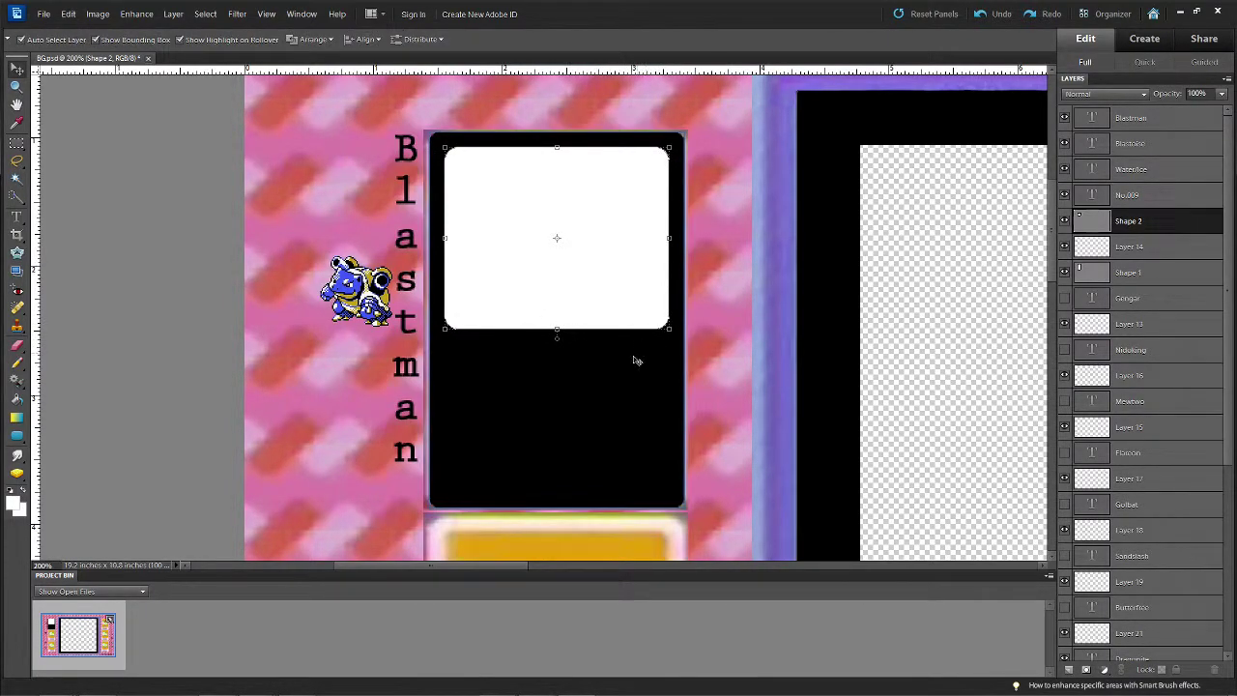
left_click(702, 394)
left_click(514, 213)
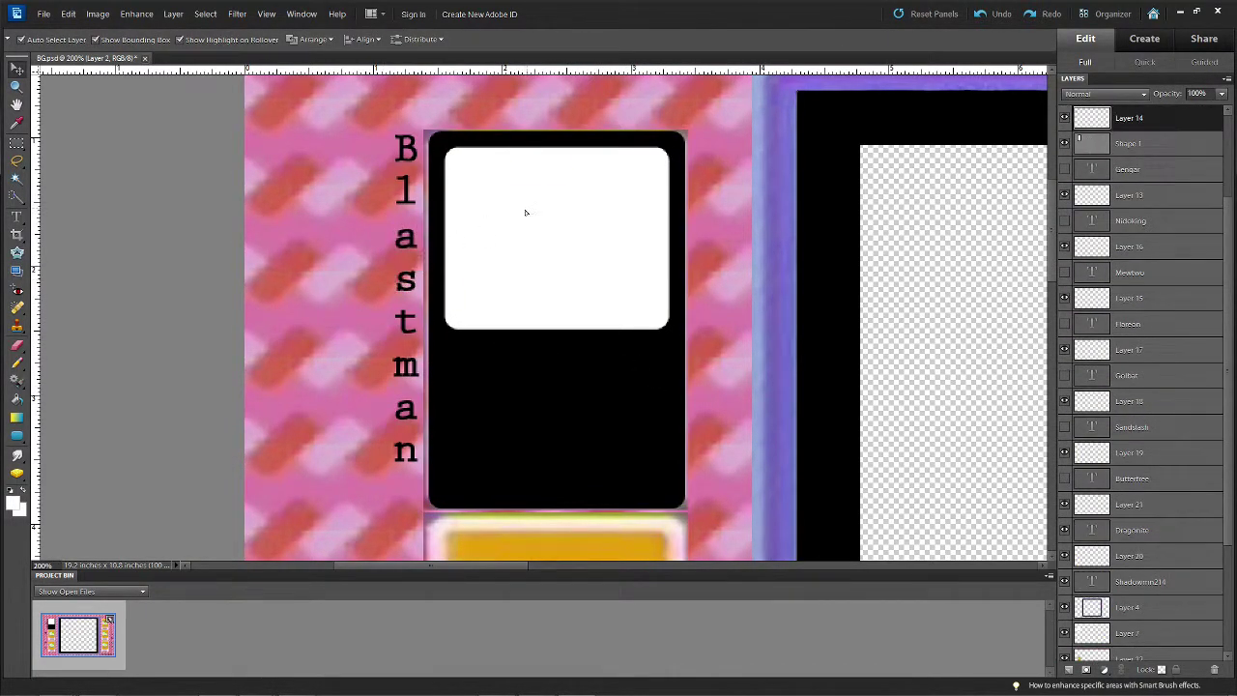
Put Shape 2 below the sprite, move the Blastoise sprite into the white box and scale it to 244%
key("ctrl+v")
scroll(1099, 242, "up", 2)
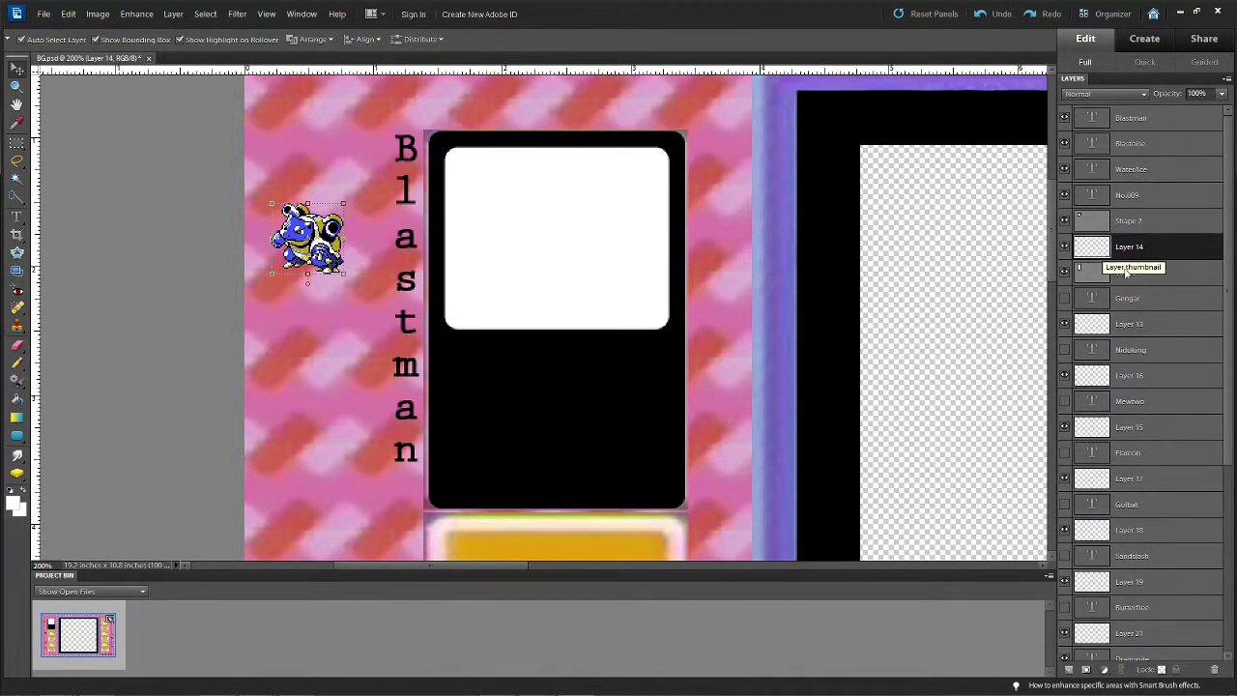
left_click_drag(1135, 232, 1131, 261)
left_click_drag(310, 250, 536, 327)
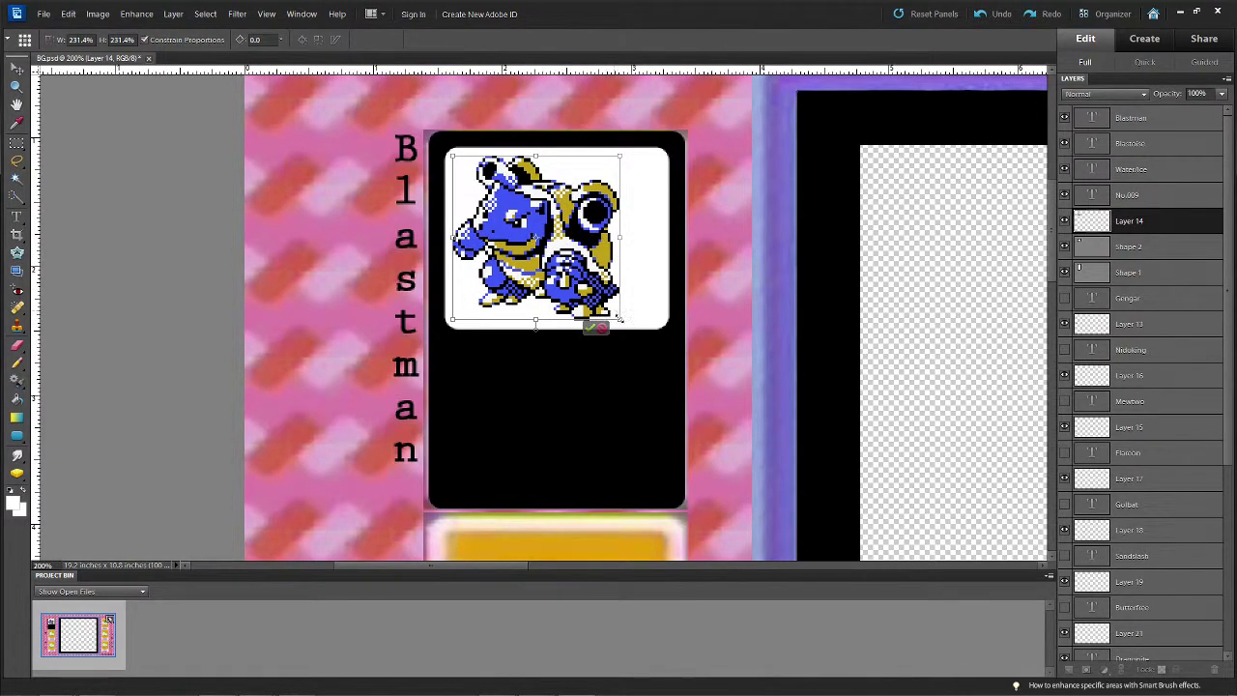
left_click_drag(621, 319, 629, 329)
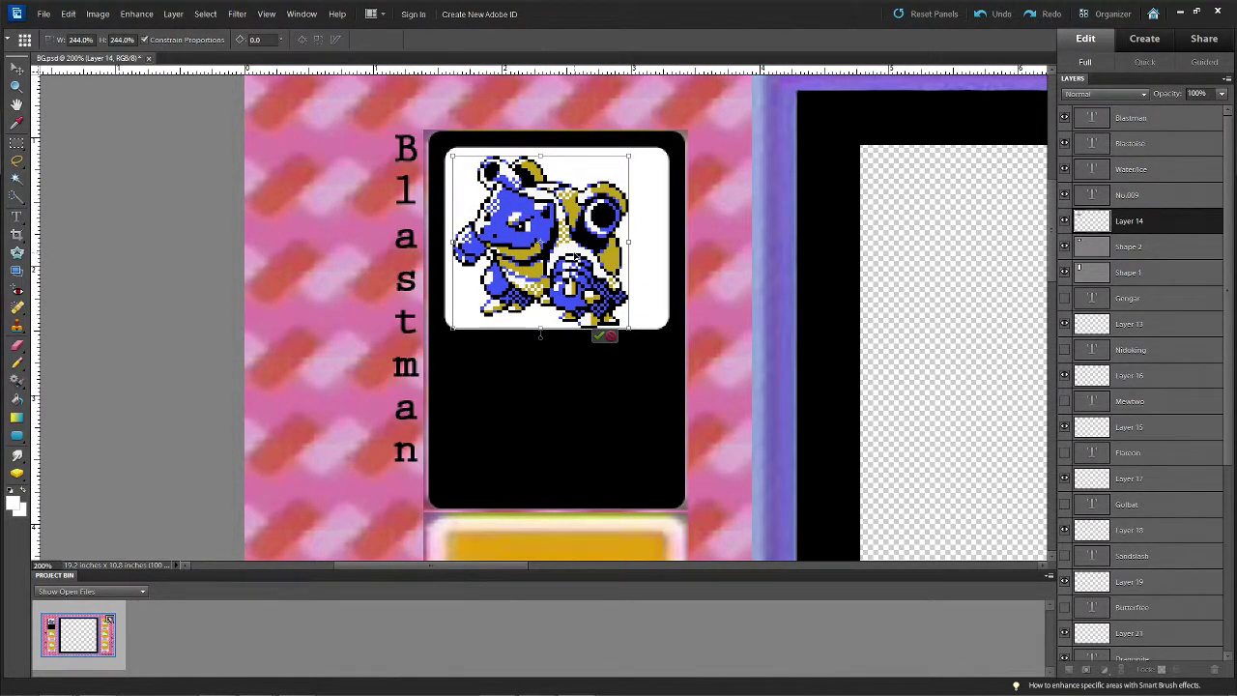
left_click_drag(541, 333, 550, 332)
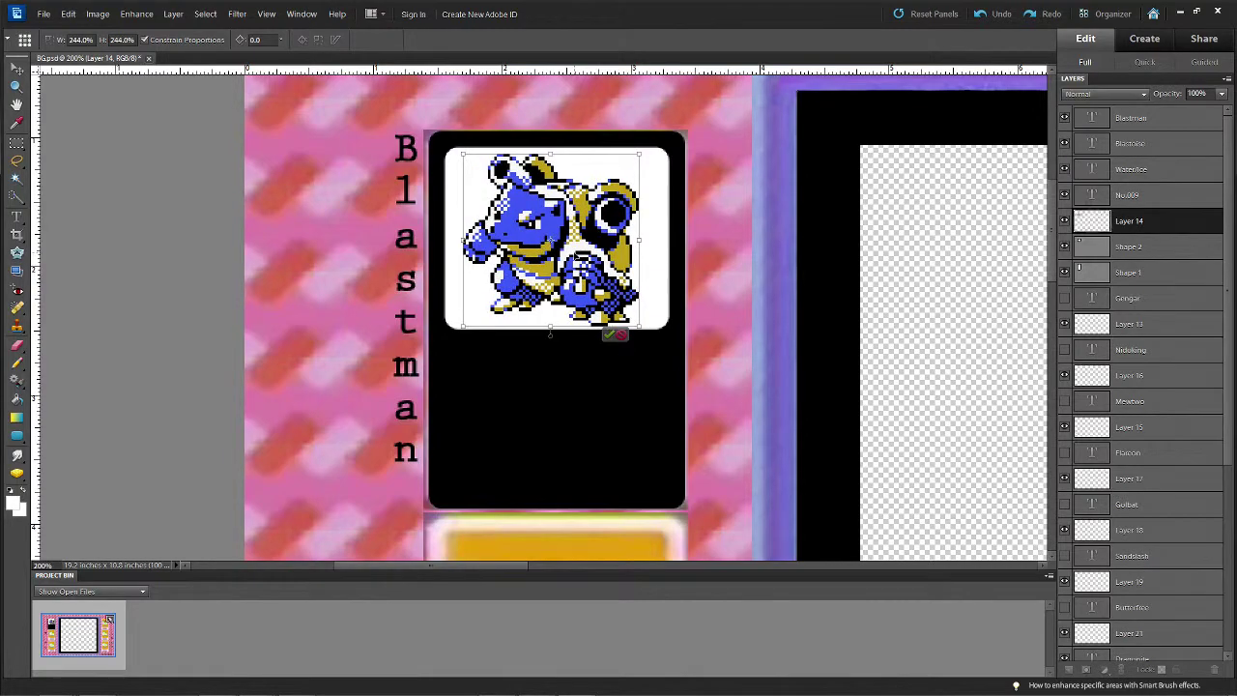
left_click(608, 334)
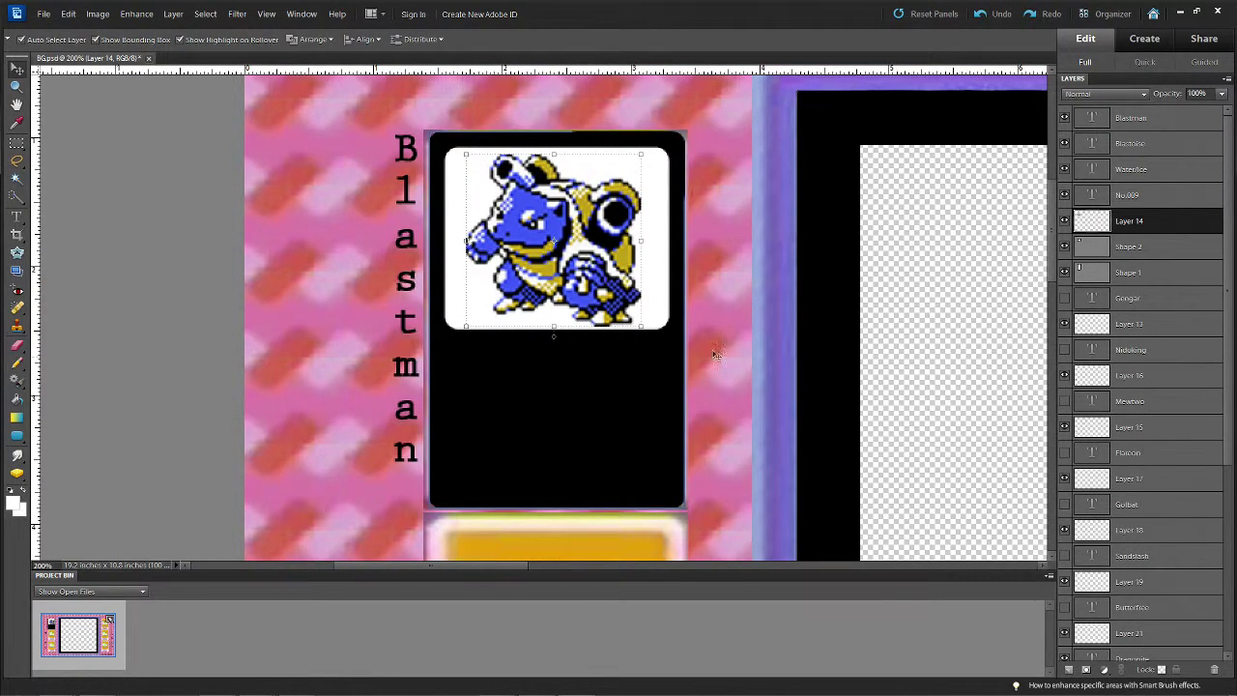
left_click(732, 303)
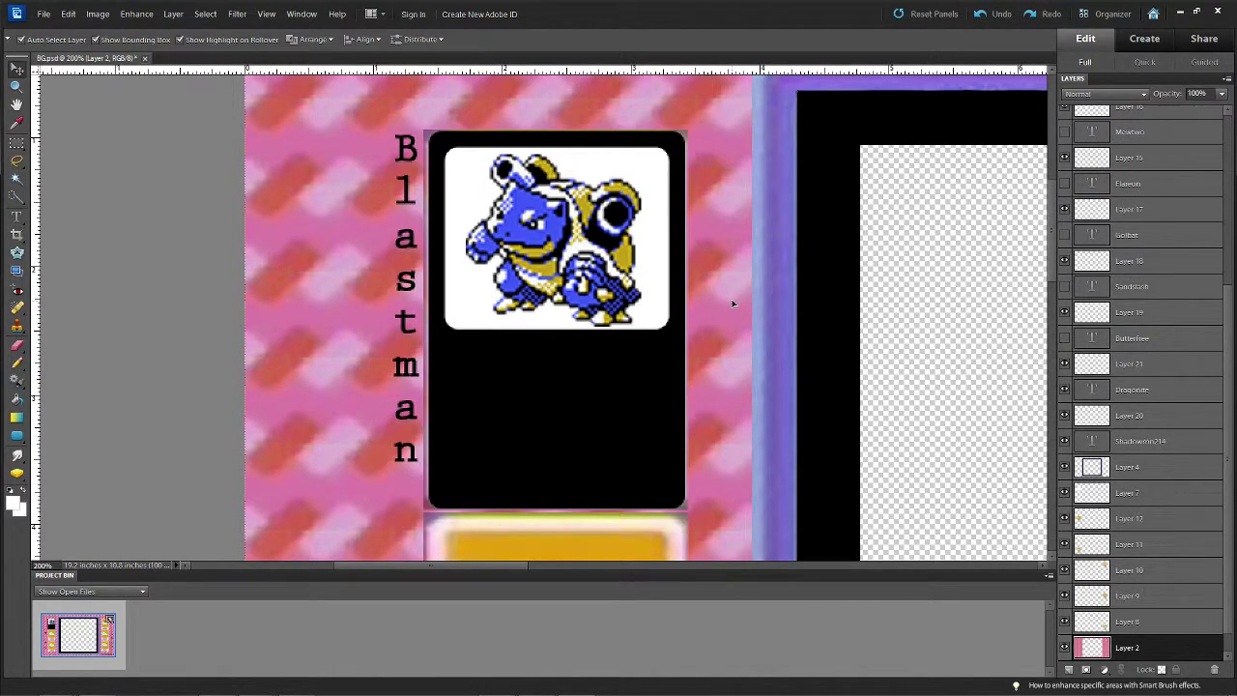
key("ctrl+minus")
key("ctrl+plus")
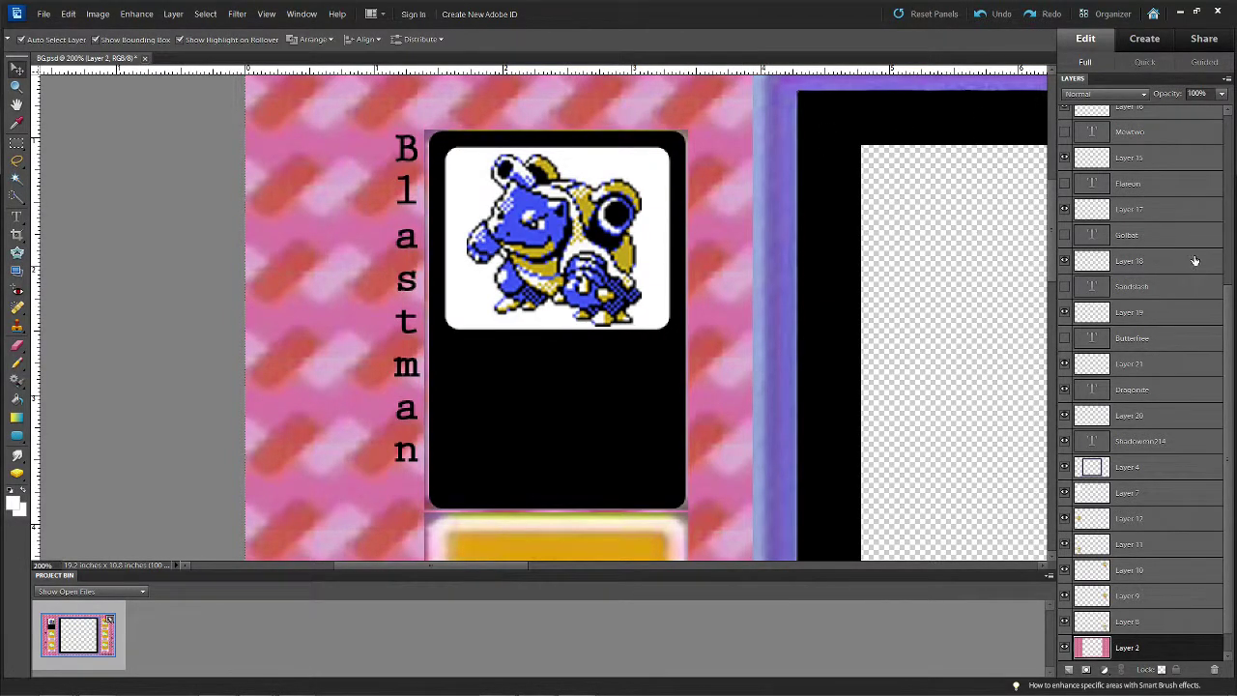
left_click_drag(1229, 304, 1232, 97)
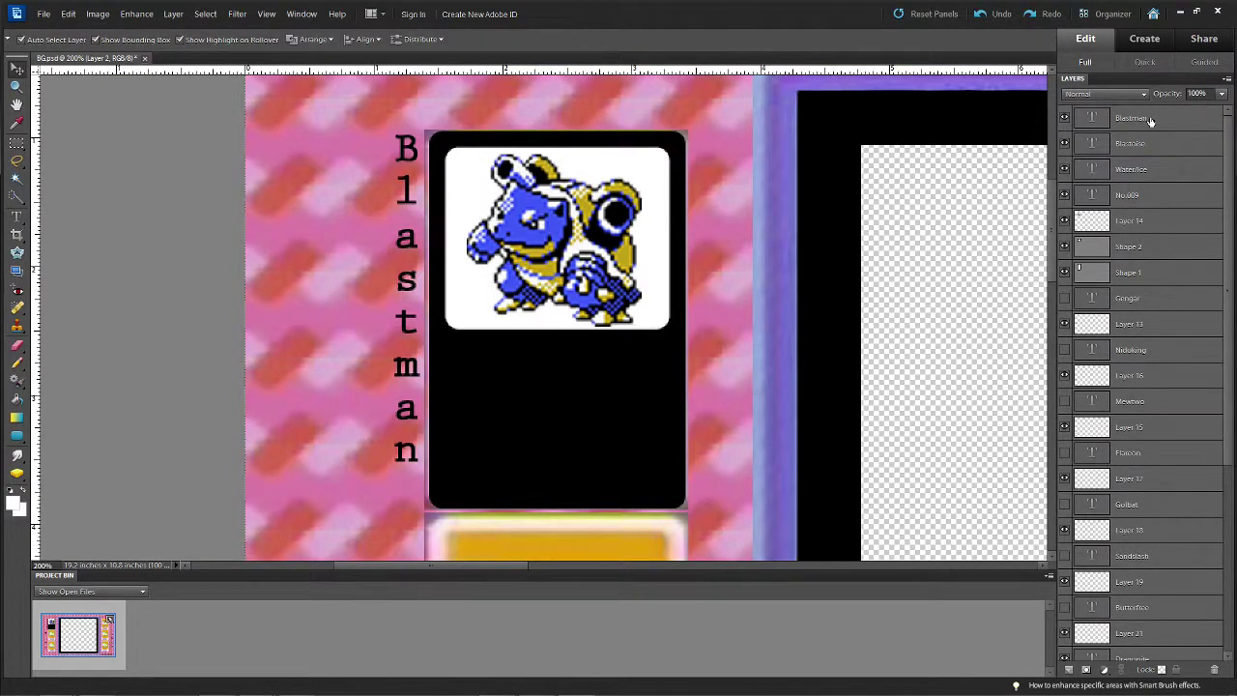
left_click(596, 447)
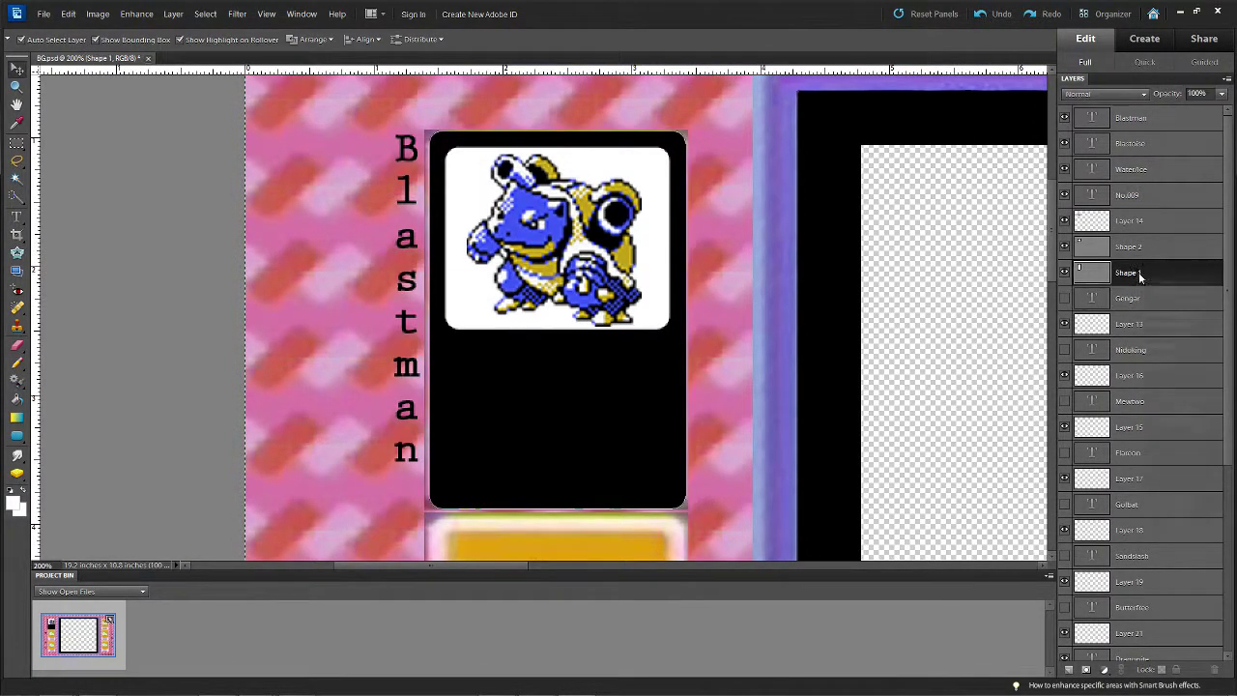
Simplify the black card shape and colourize it with Hue/Saturation at hue 210
right_click(1140, 277)
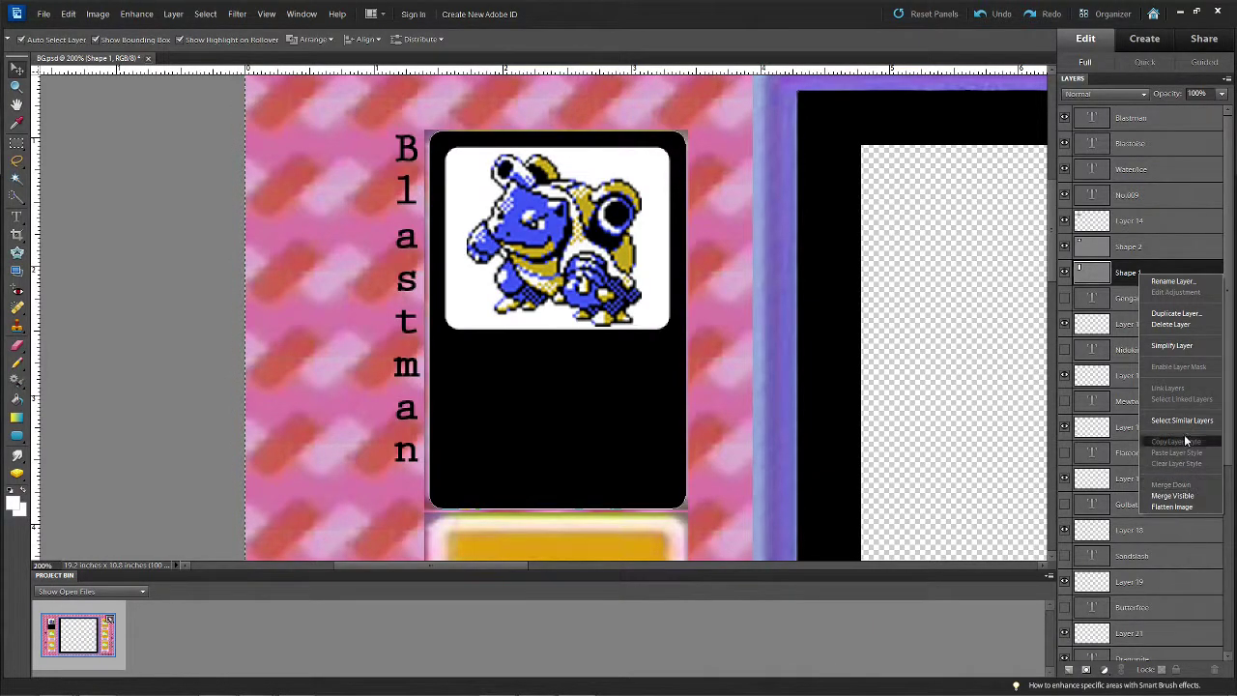
left_click(1181, 345)
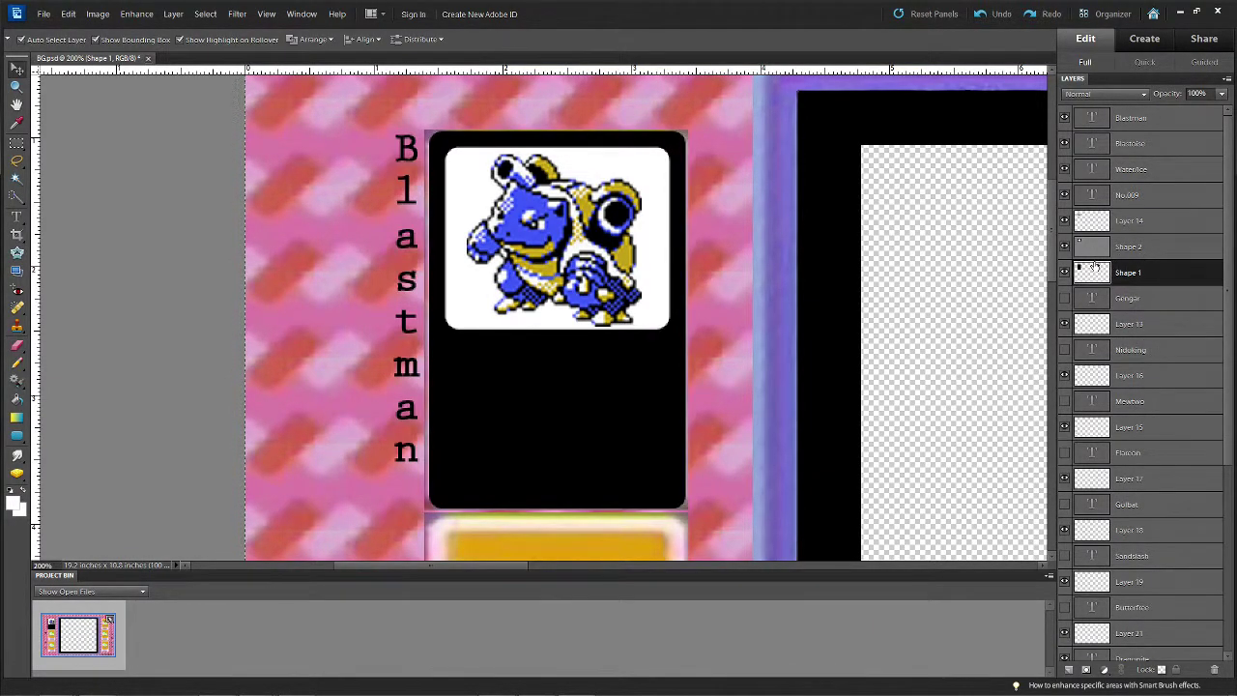
key("ctrl+u")
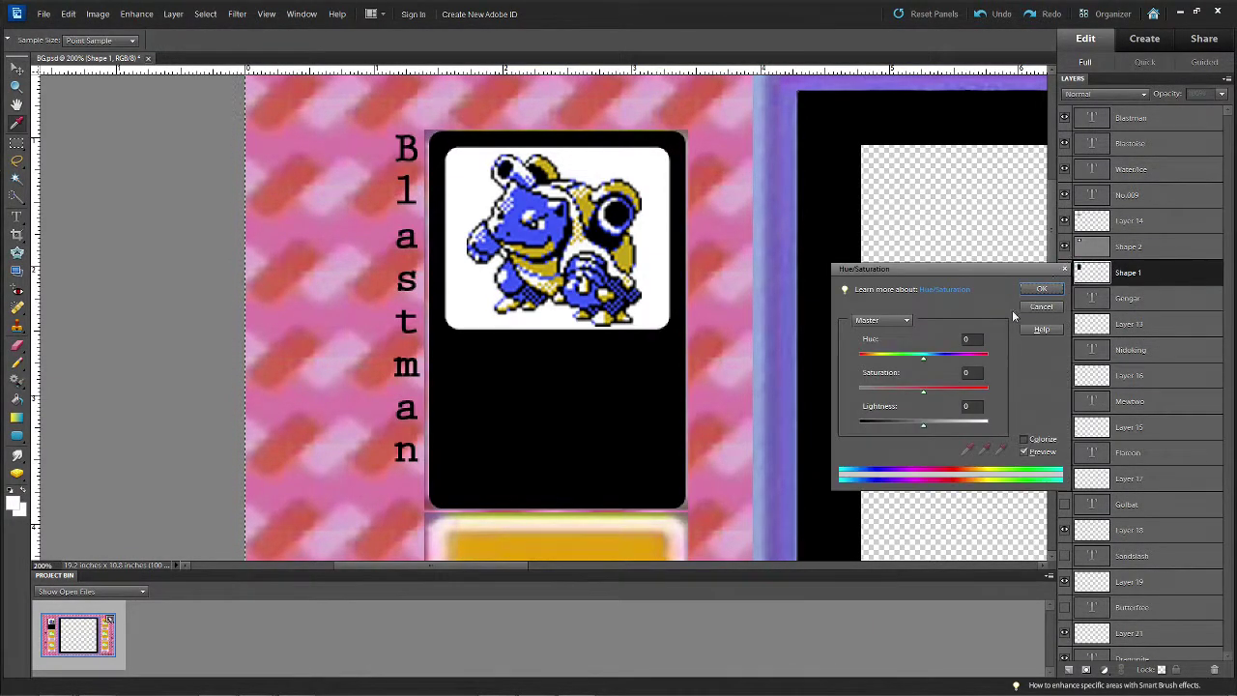
left_click(1024, 439)
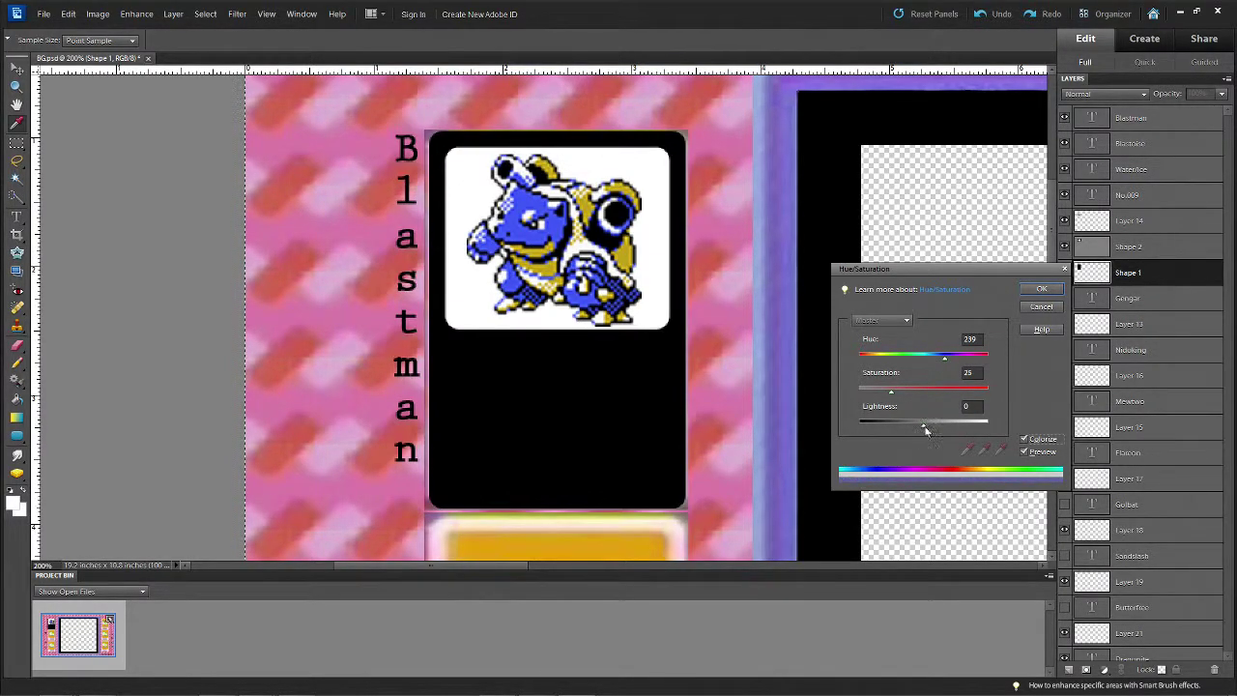
left_click_drag(924, 427, 948, 431)
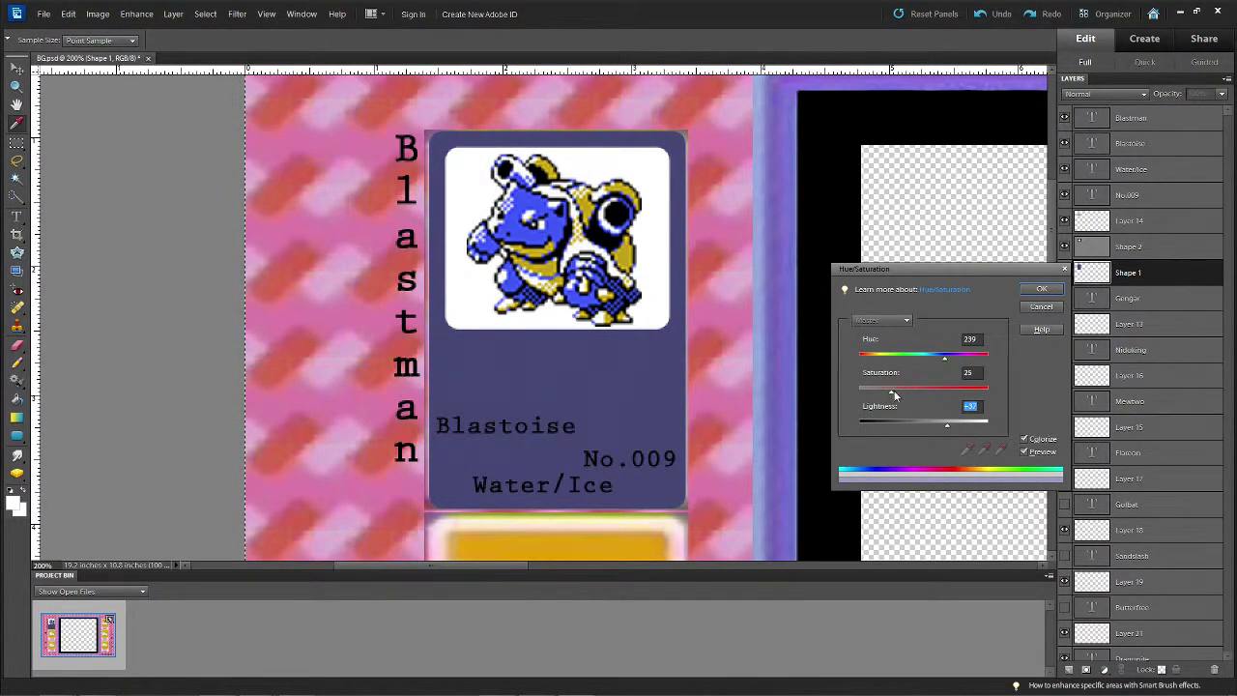
left_click_drag(895, 394, 991, 403)
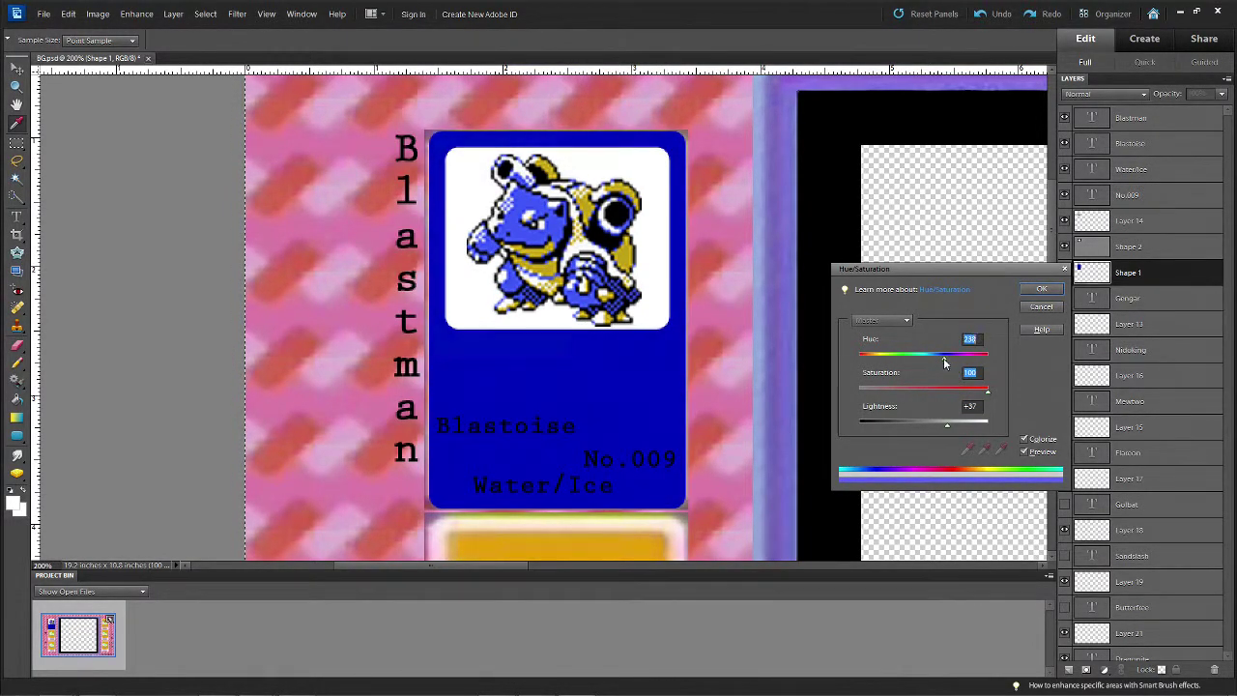
left_click_drag(944, 362, 935, 358)
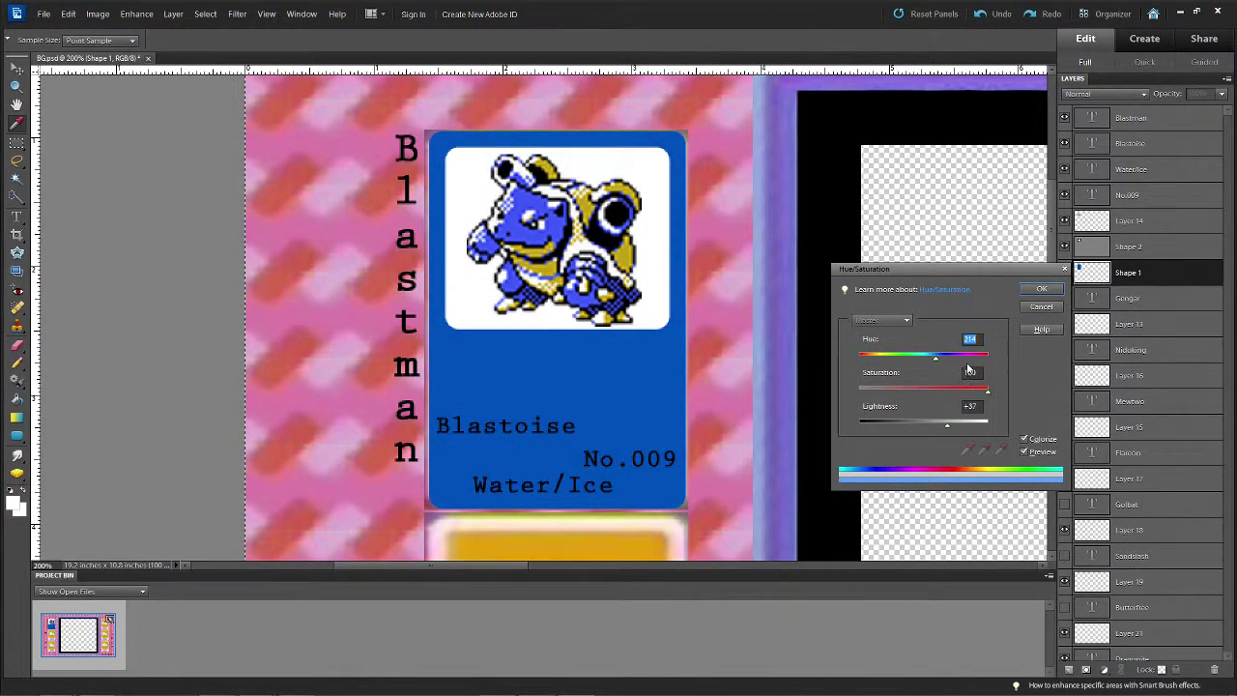
type("210")
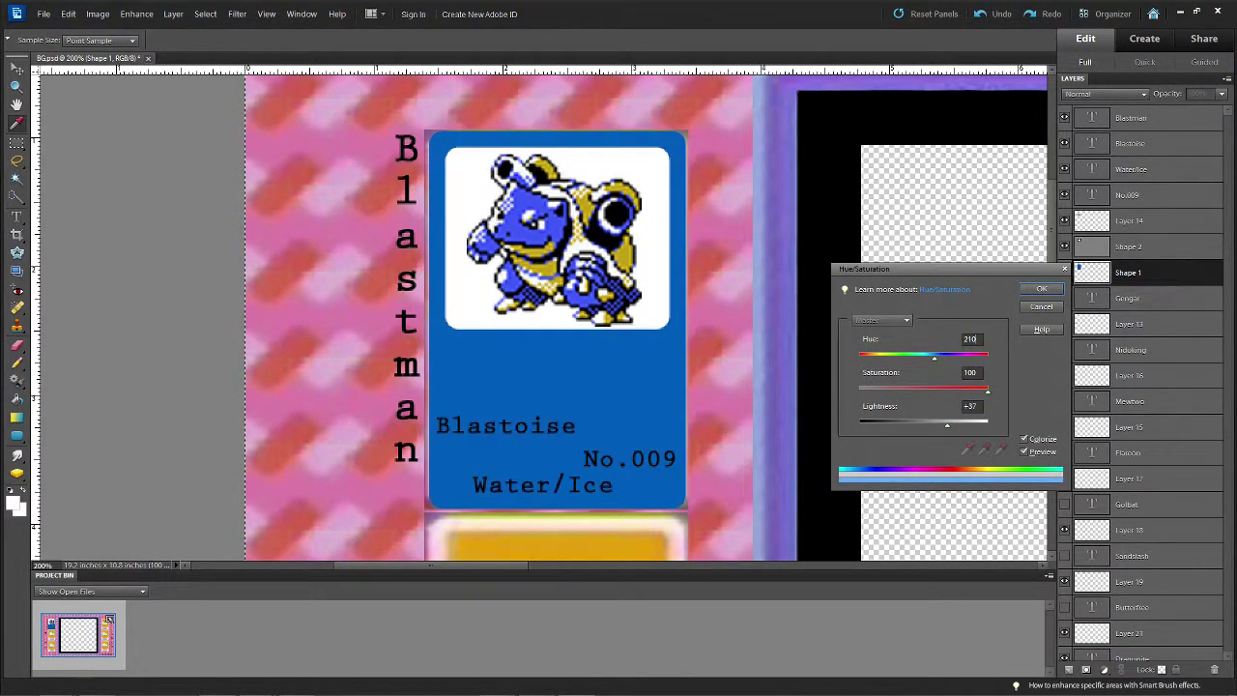
left_click(1042, 290)
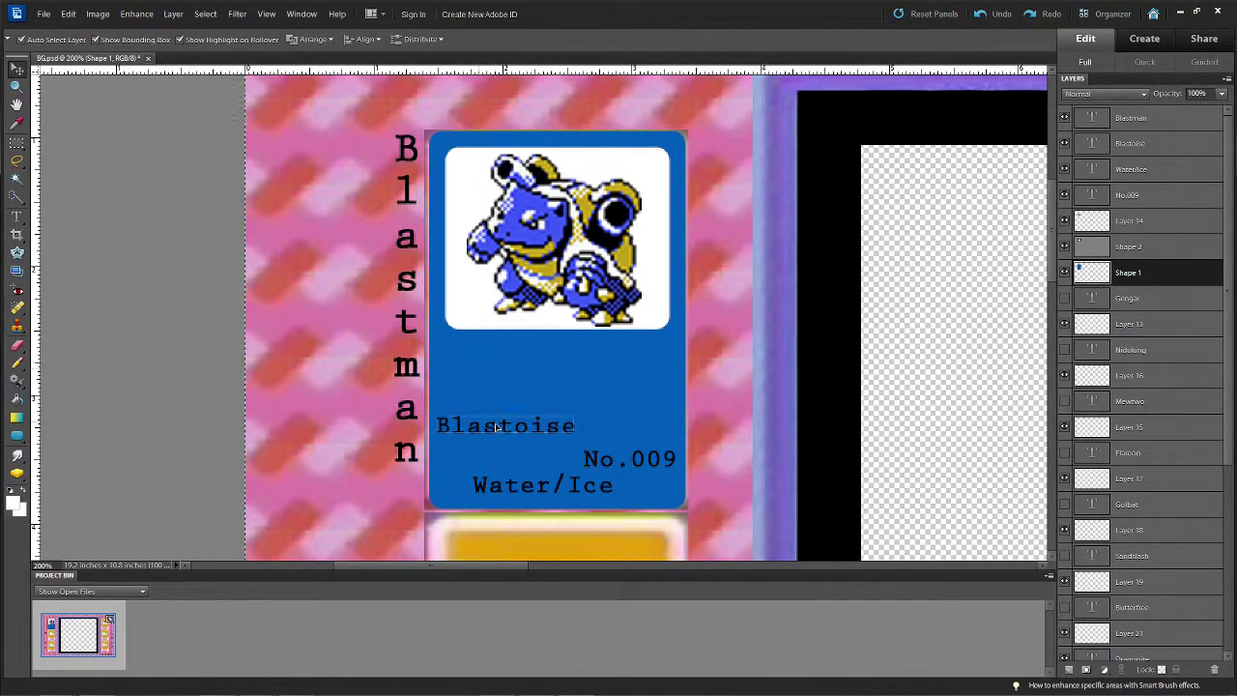
Drag the Blastoise, No.009 and Water/Ice labels into a left-aligned stack near the card bottom
left_click_drag(504, 428, 506, 396)
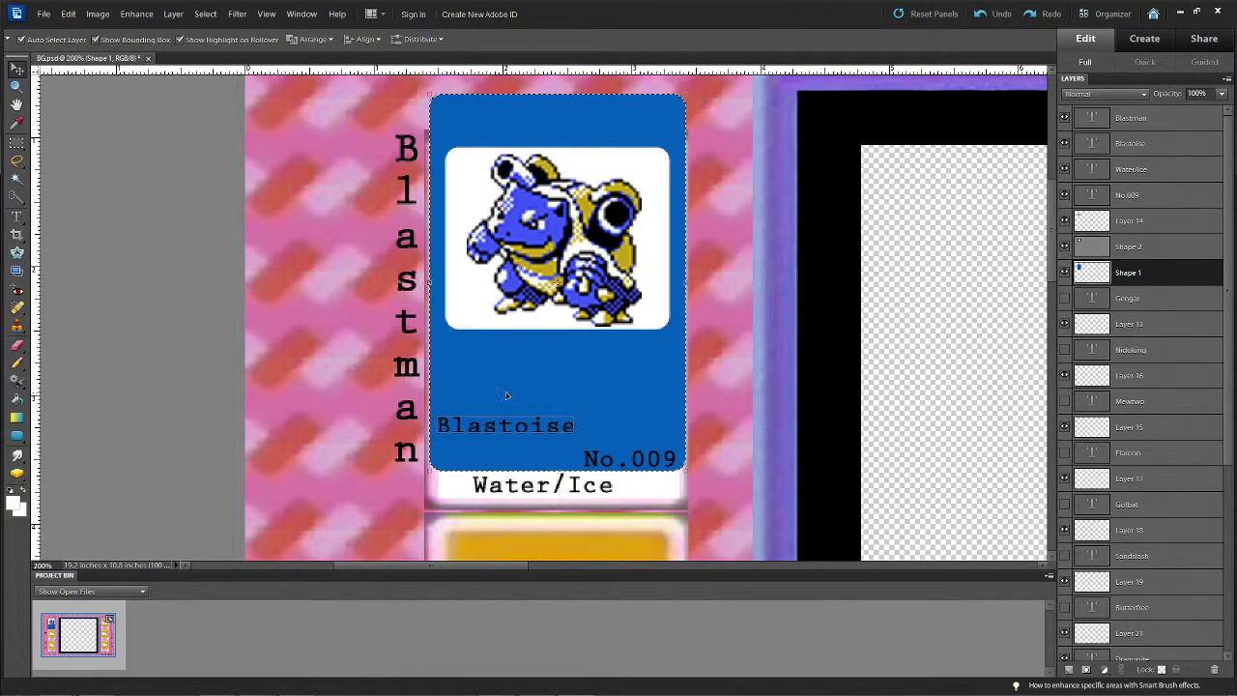
key("ctrl+z")
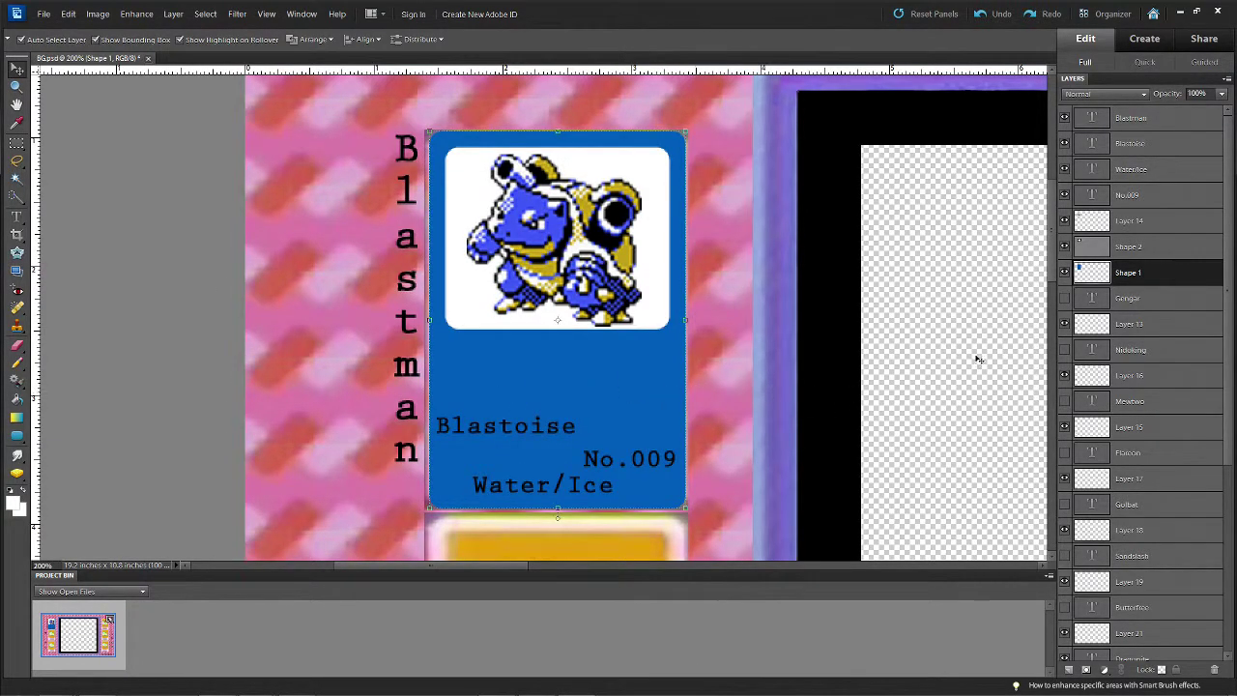
left_click(1152, 142)
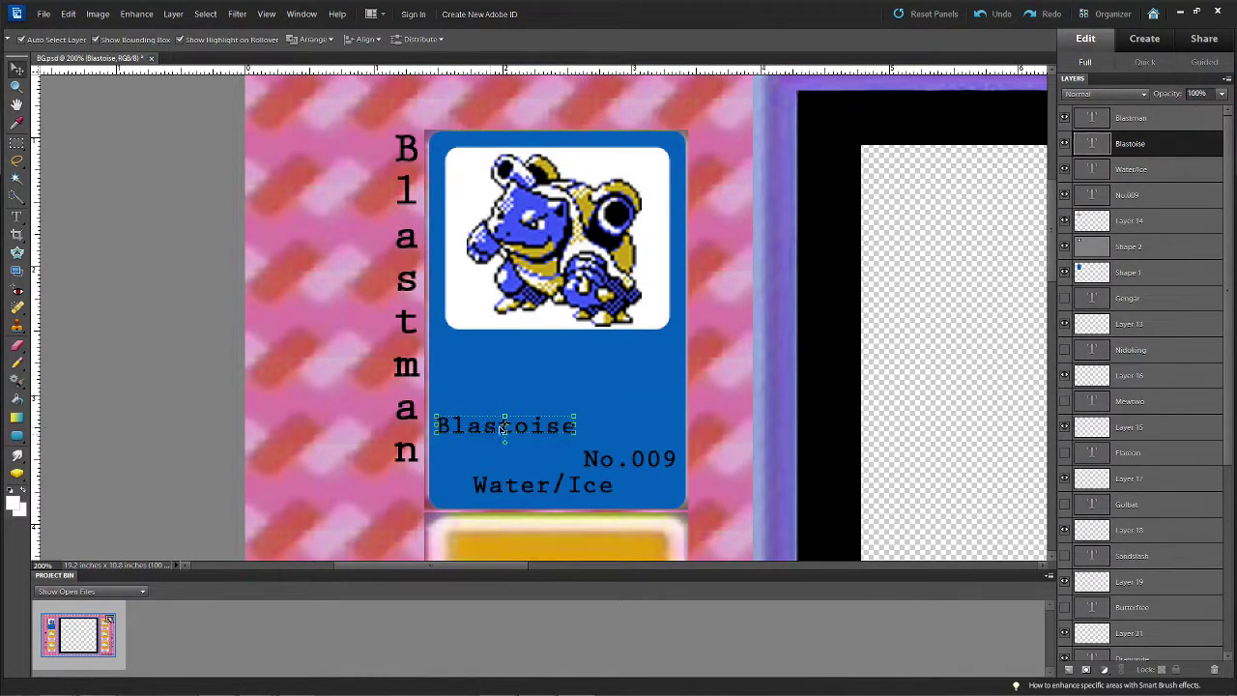
left_click_drag(511, 428, 511, 357)
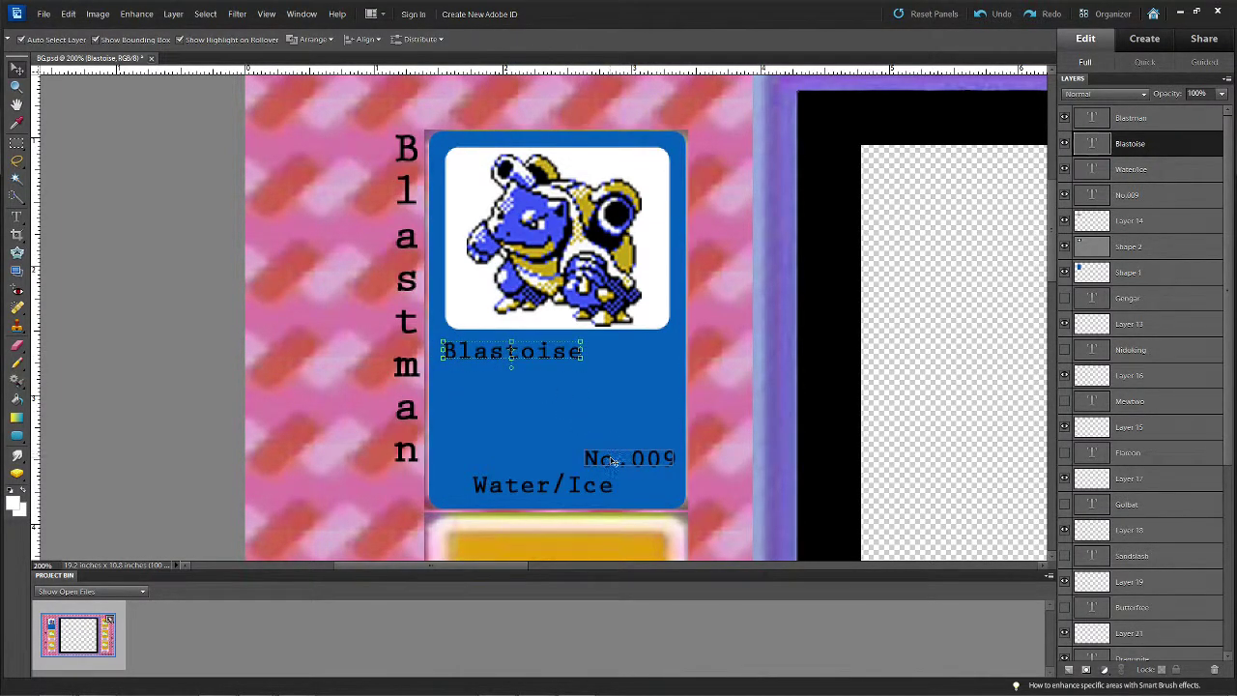
left_click_drag(615, 462, 468, 385)
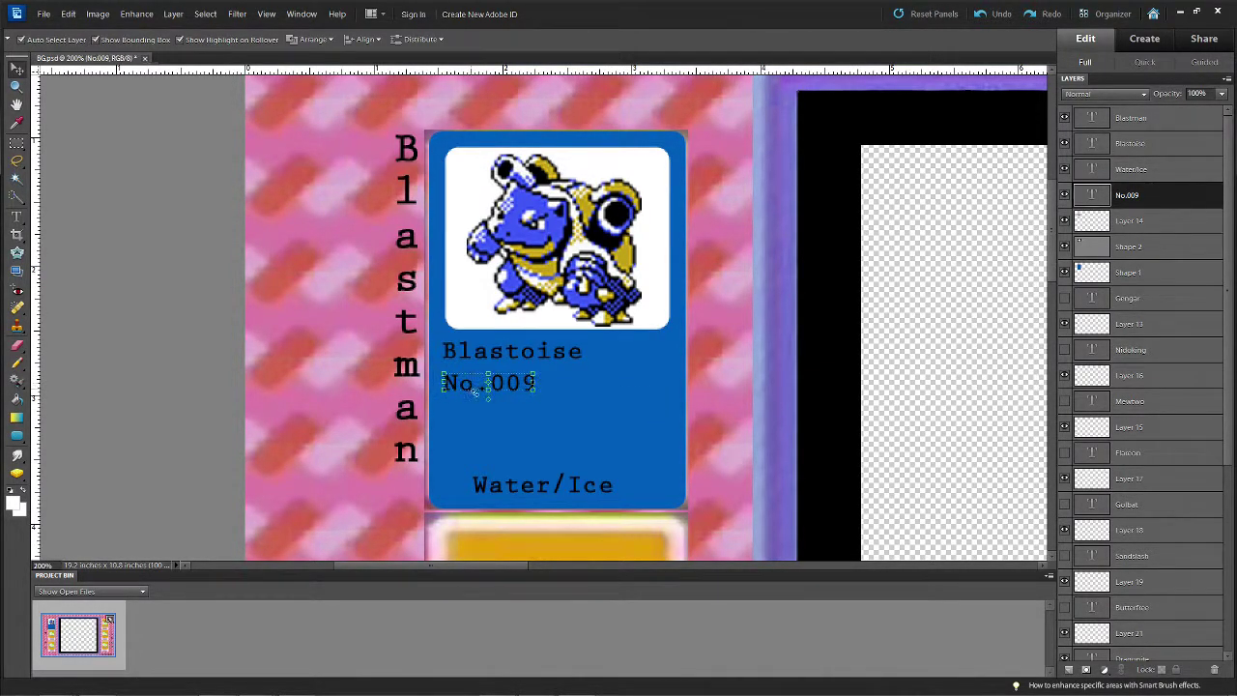
left_click_drag(516, 488, 484, 488)
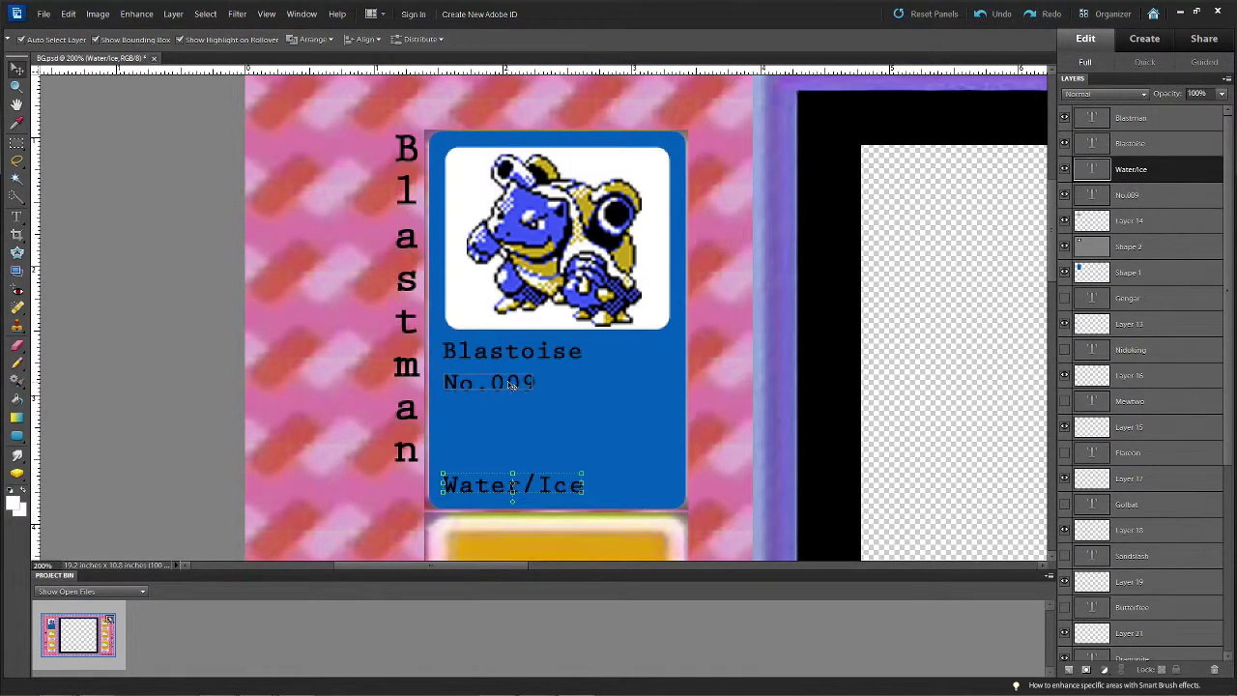
left_click_drag(509, 385, 510, 447)
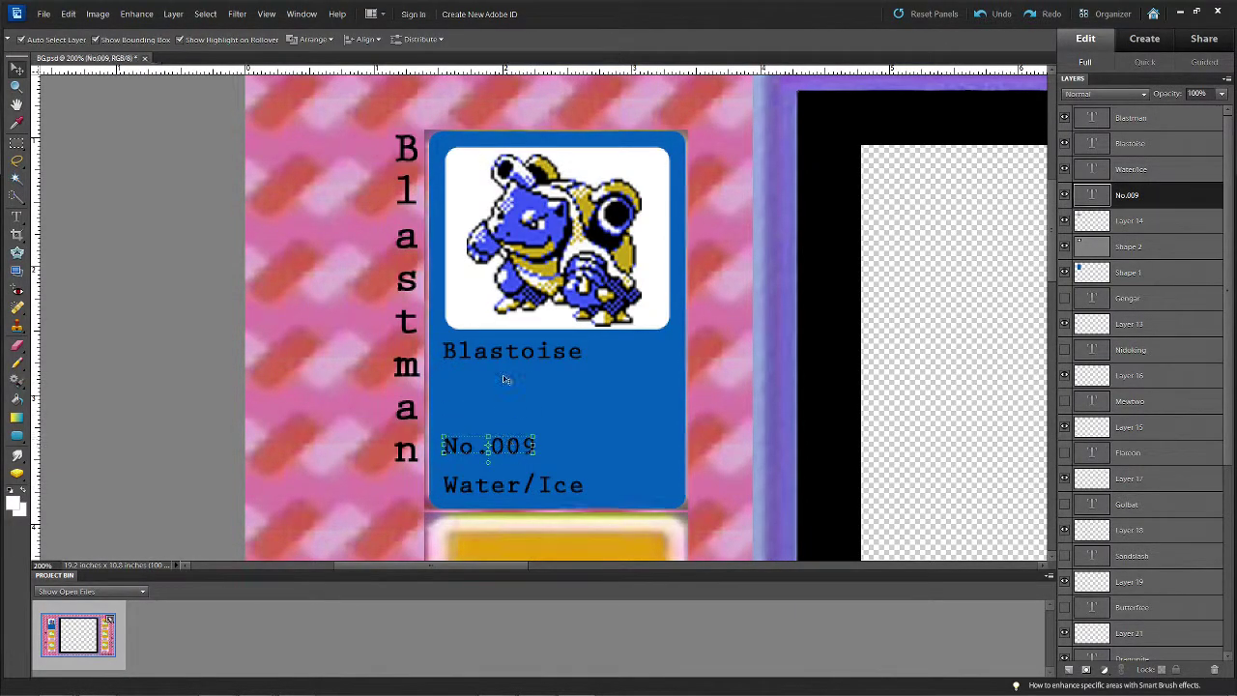
left_click_drag(506, 358, 502, 415)
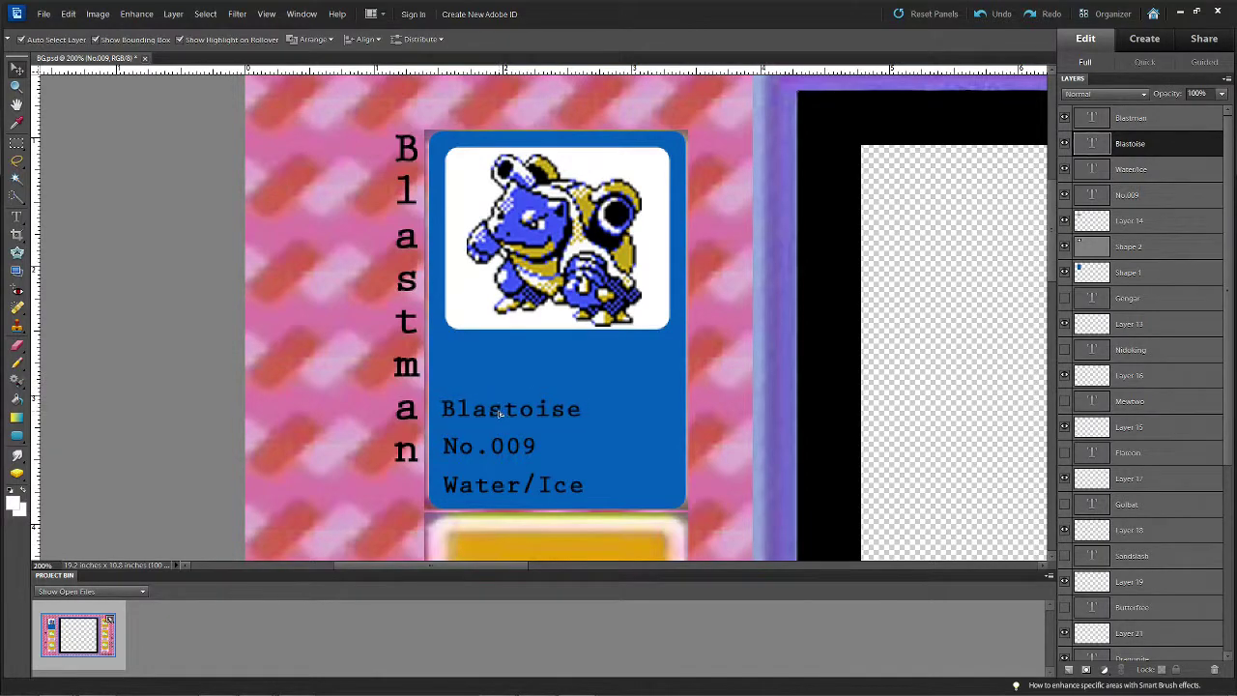
left_click(511, 331)
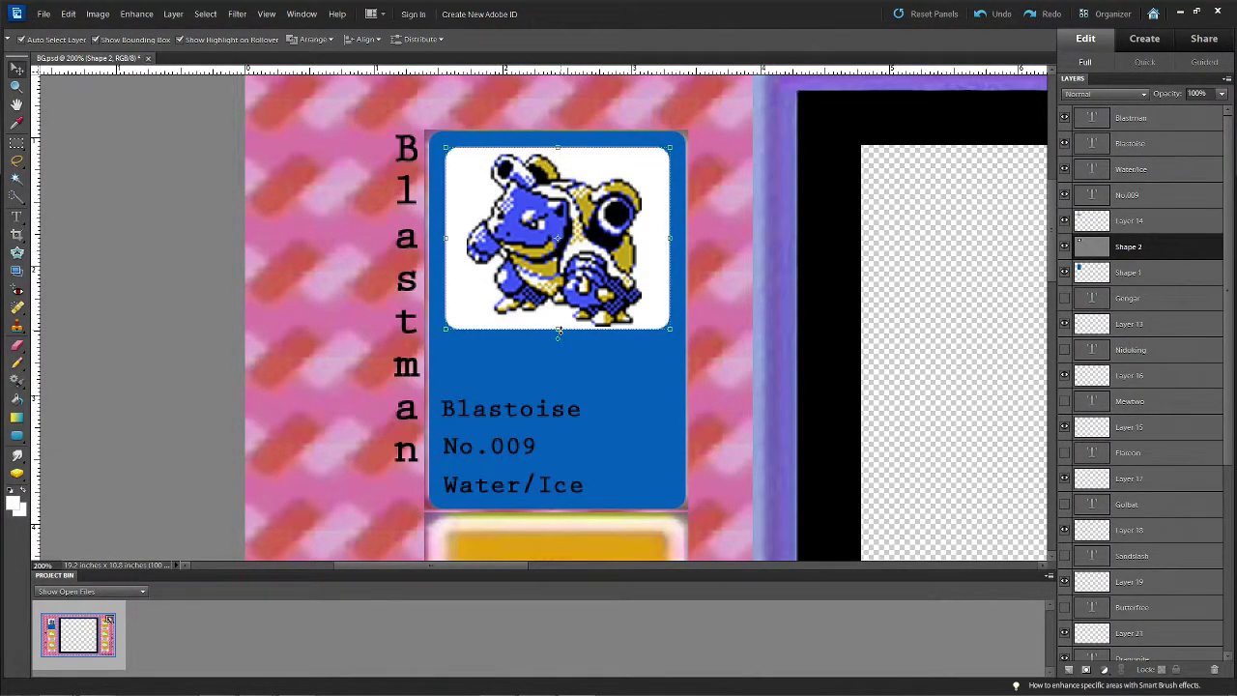
Stretch the white box taller, enlarge the sprite to about 121% to fill it, and nudge it up
left_click_drag(559, 330, 558, 377)
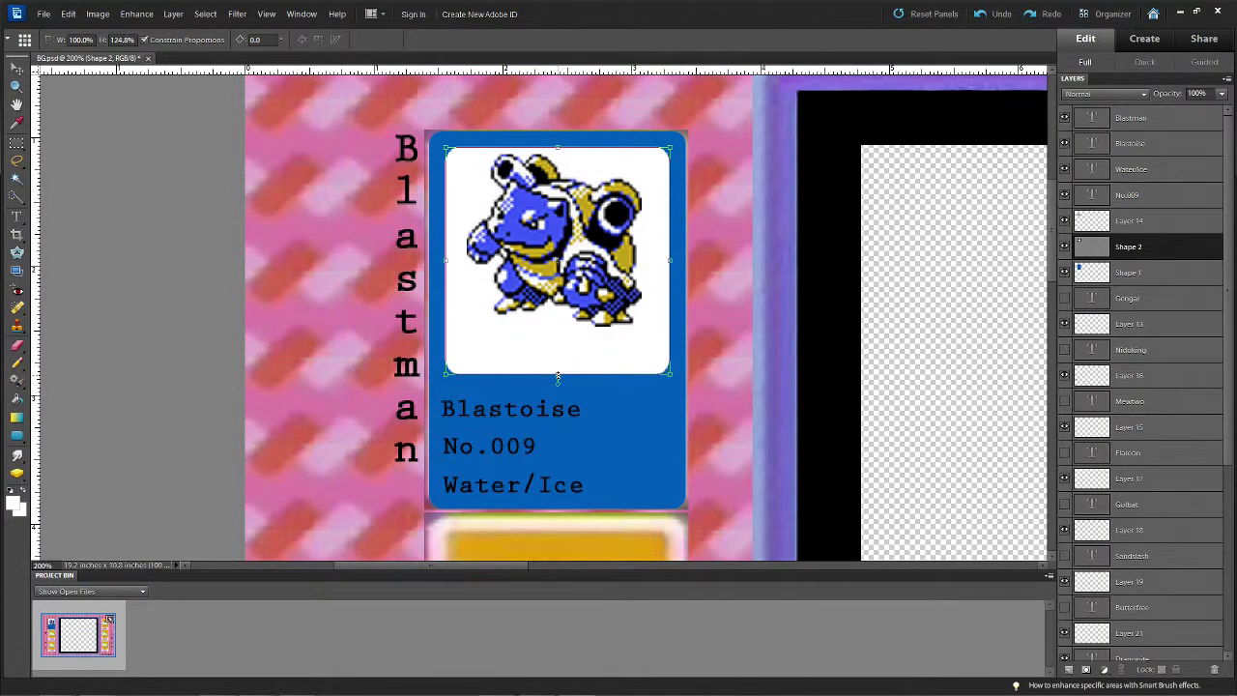
left_click(642, 385)
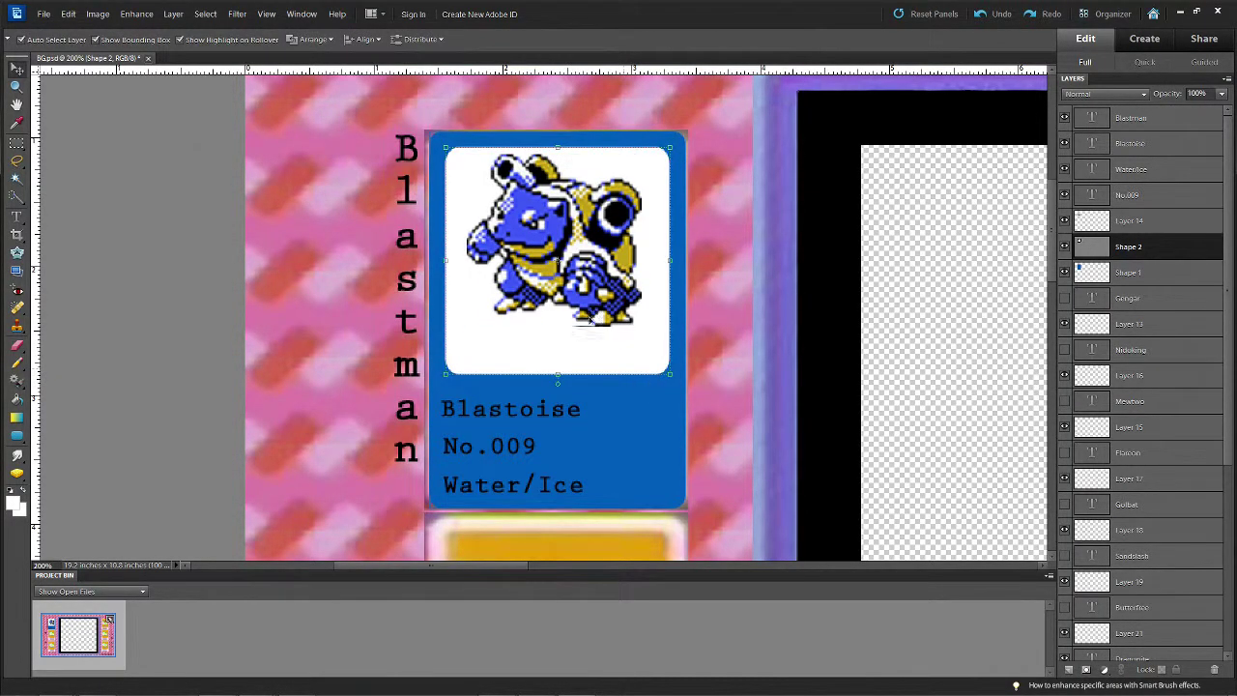
left_click_drag(565, 262, 548, 271)
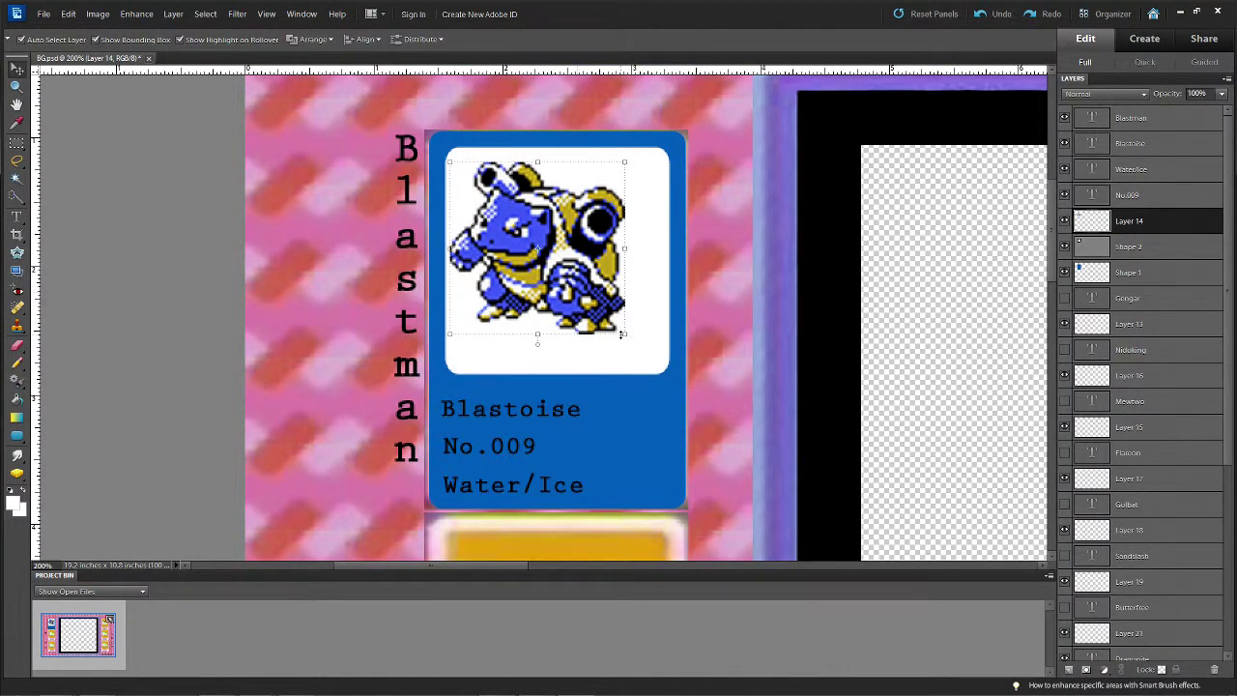
left_click_drag(623, 334, 658, 376)
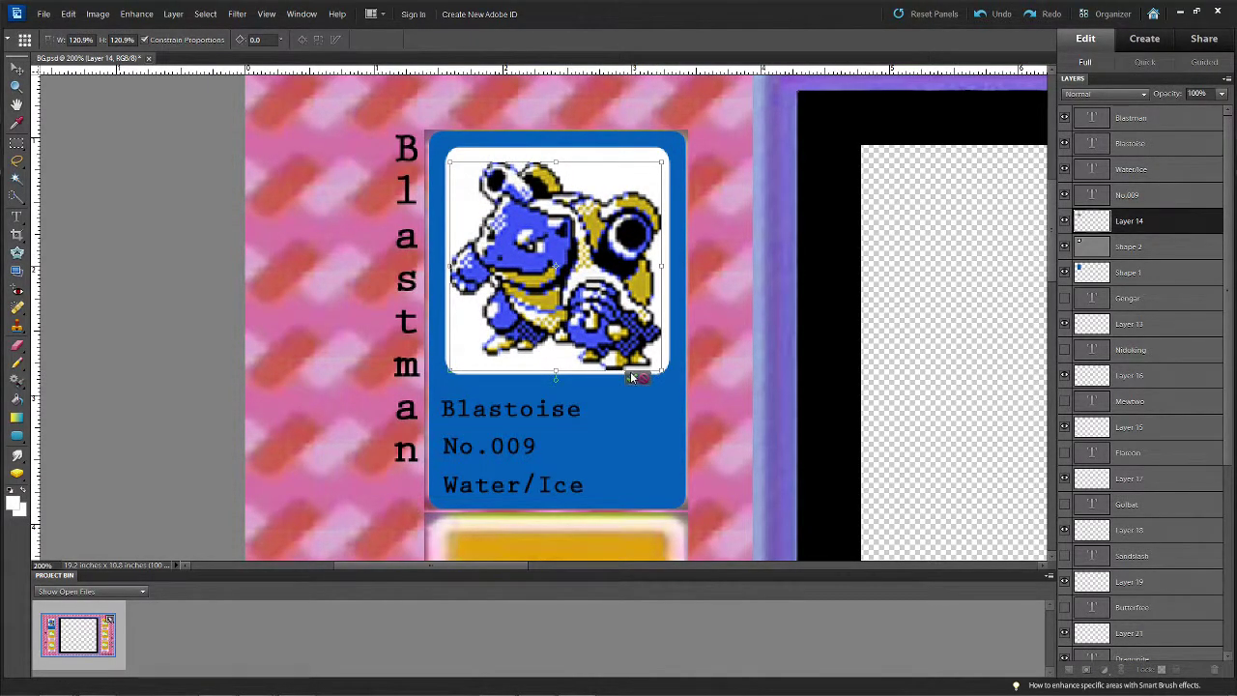
left_click(634, 380)
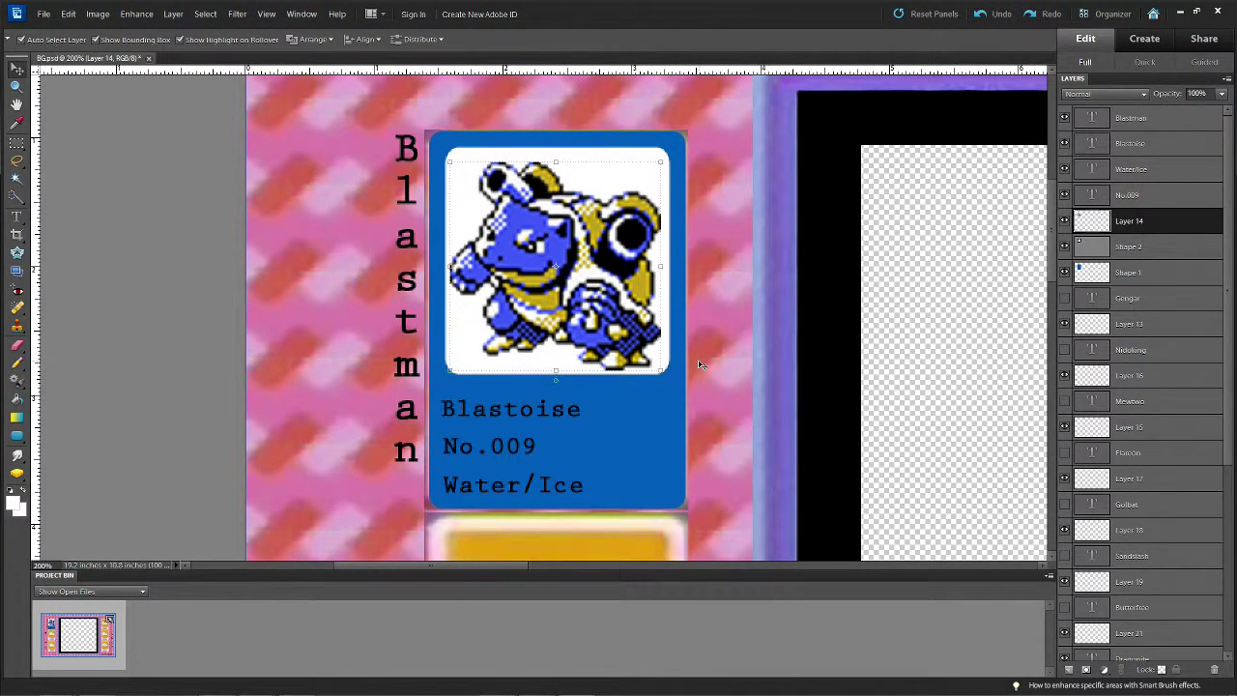
key("Up")
key("Up")
left_click(744, 357)
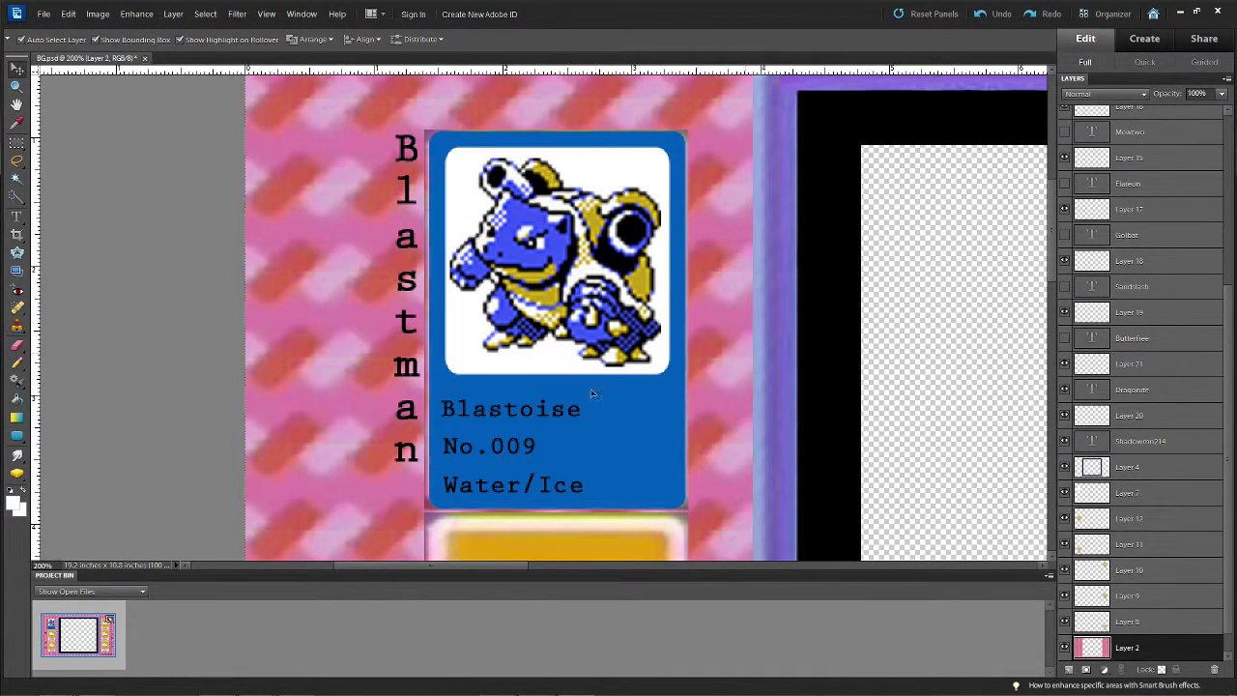
left_click_drag(503, 414, 504, 403)
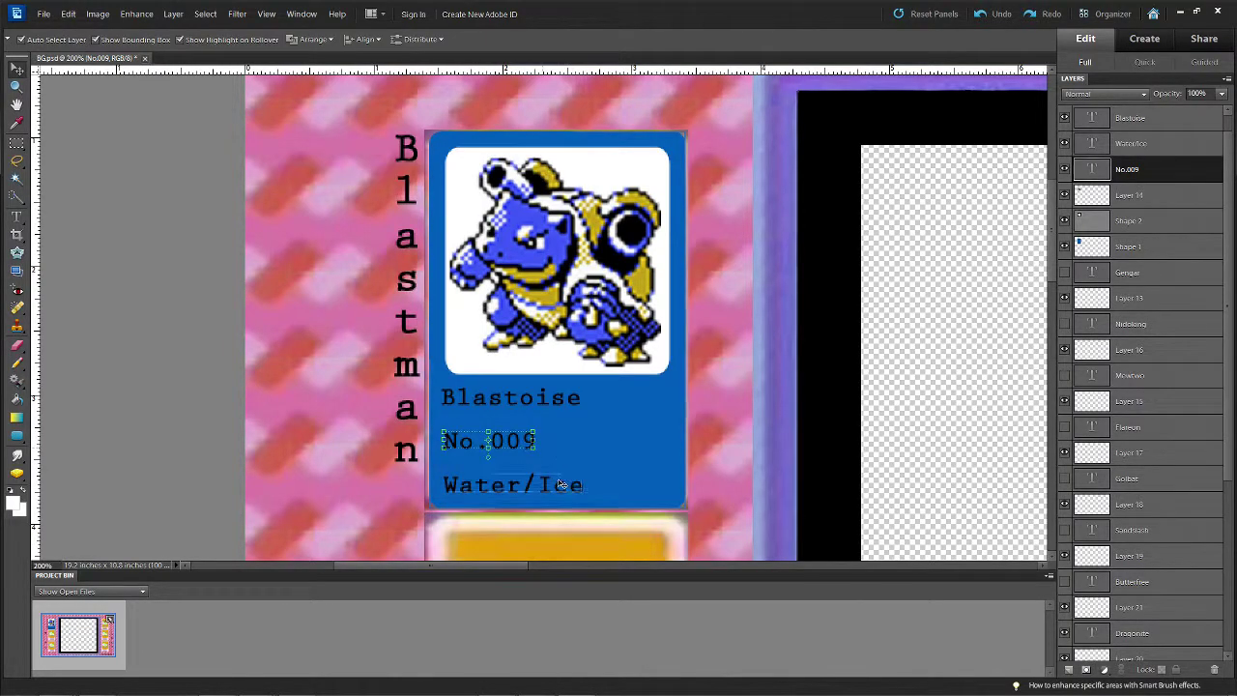
Move the Water/Ice line up beneath No.009 to close the gap
left_click_drag(553, 485, 502, 439)
left_click(726, 415)
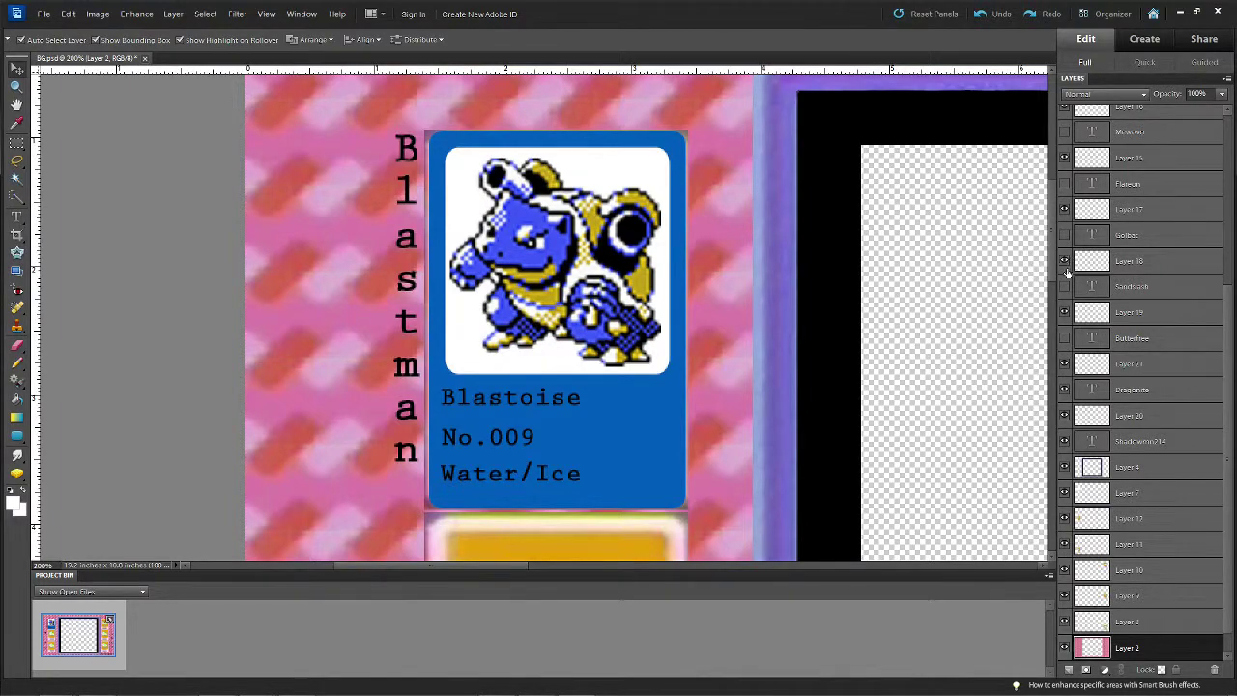
scroll(1223, 319, "up", 3)
scroll(1145, 322, "up", 7)
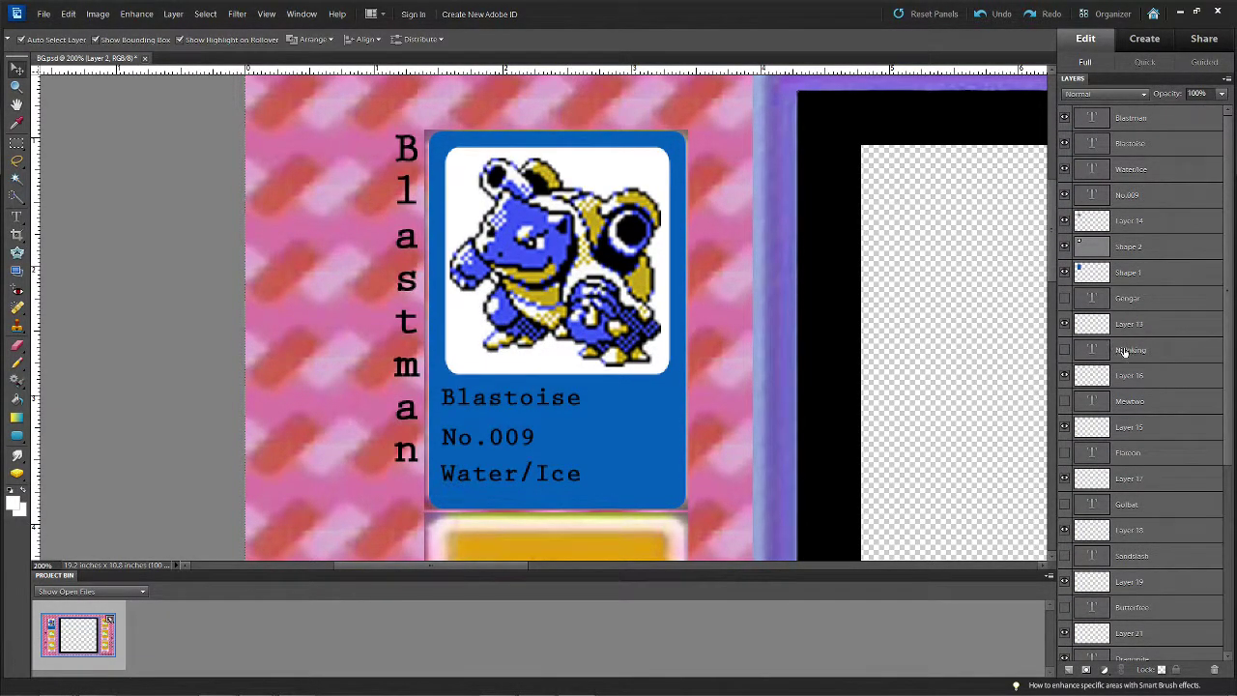
Merge the blue card shape and the white picture box shape into one layer
left_click(595, 410)
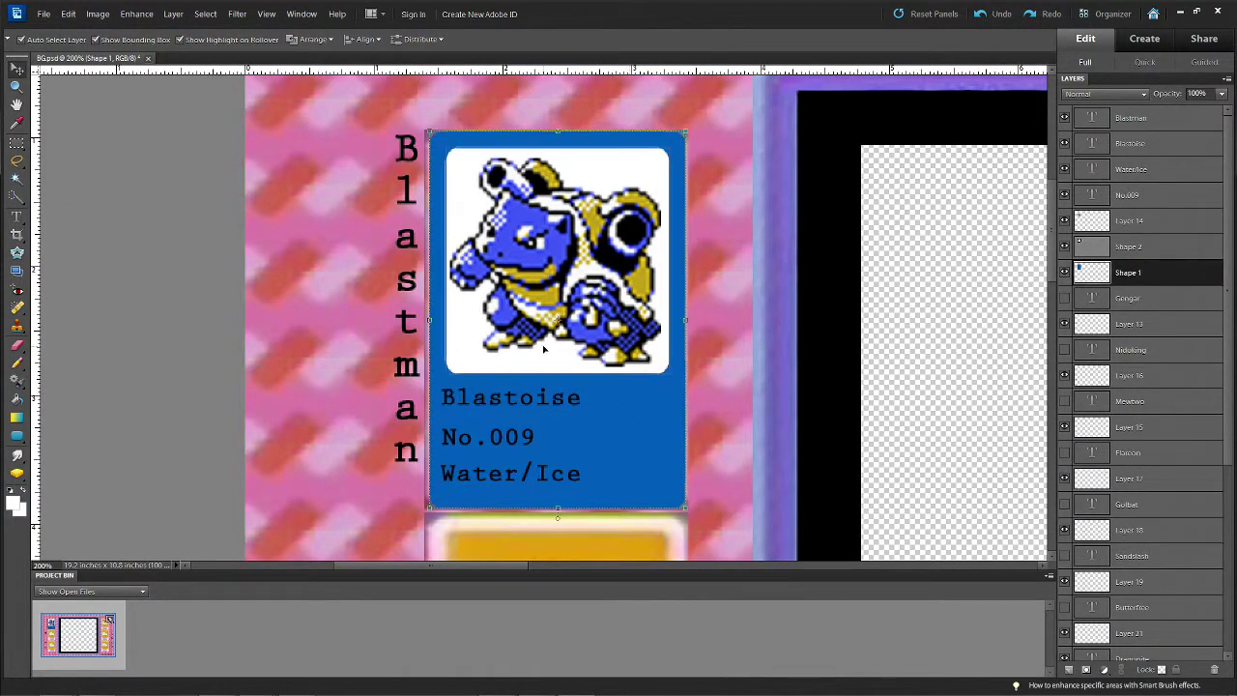
left_click(542, 364, "shift")
right_click(1142, 250)
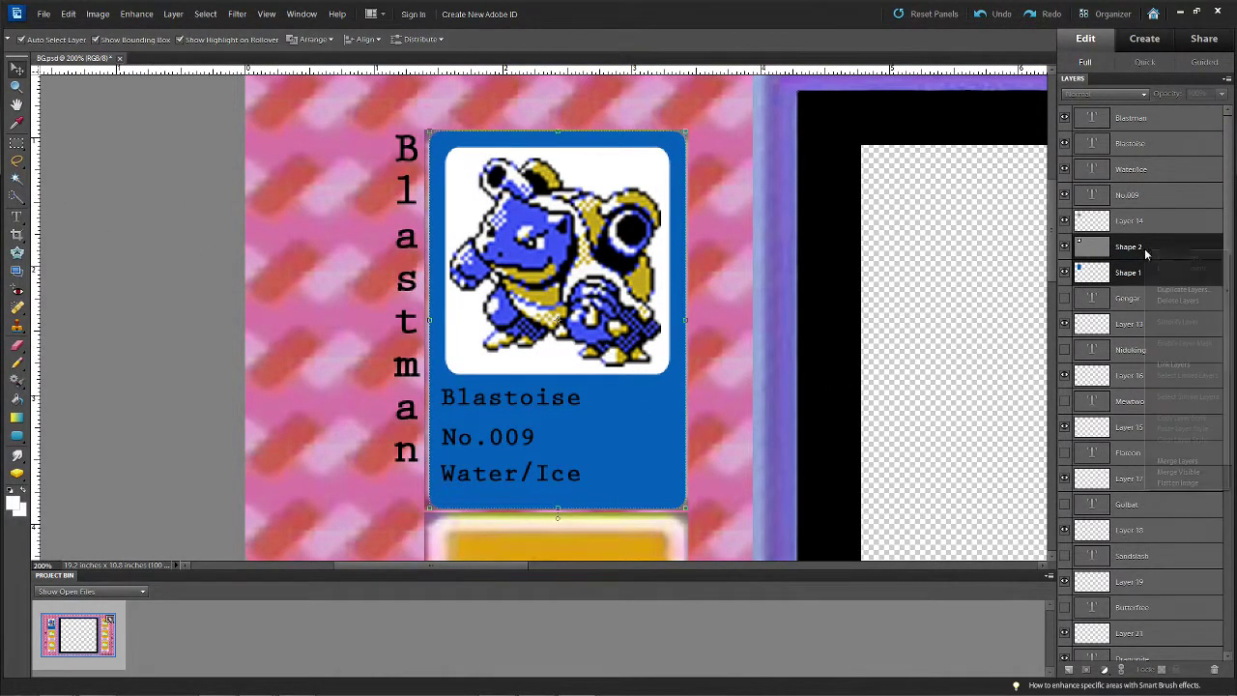
left_click(1190, 462)
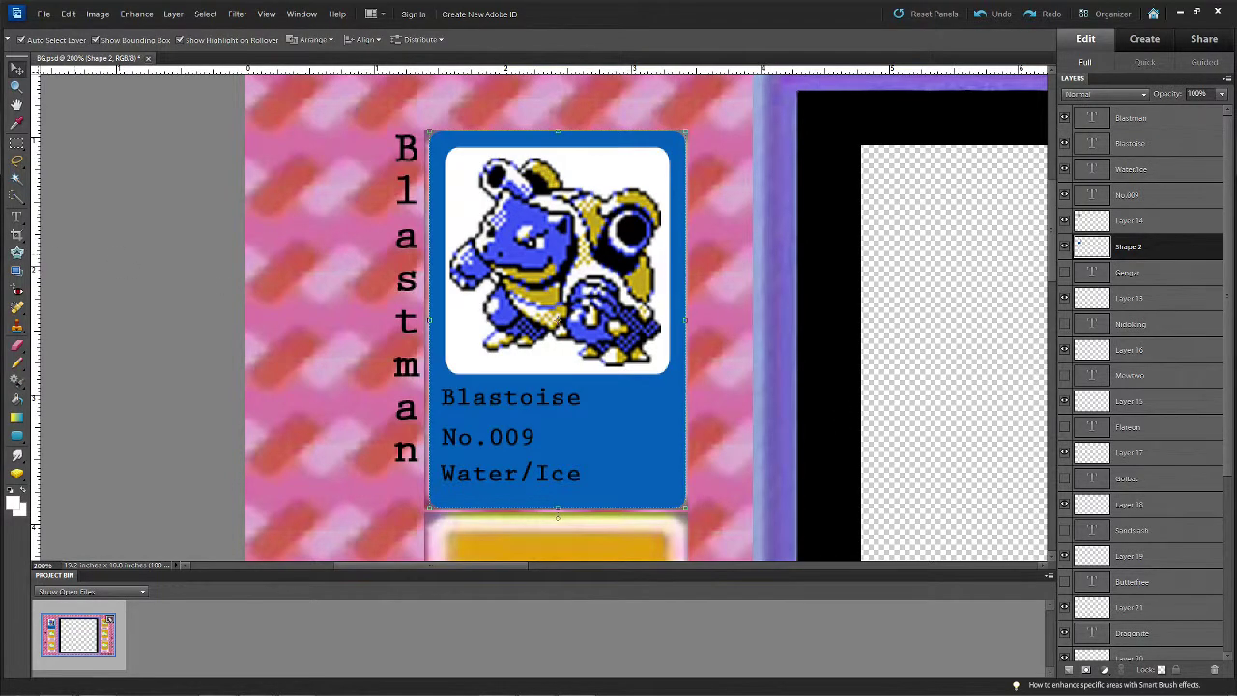
Select the card's blue area and try an olive Colorize hue, then cancel to keep it blue
left_click(18, 186)
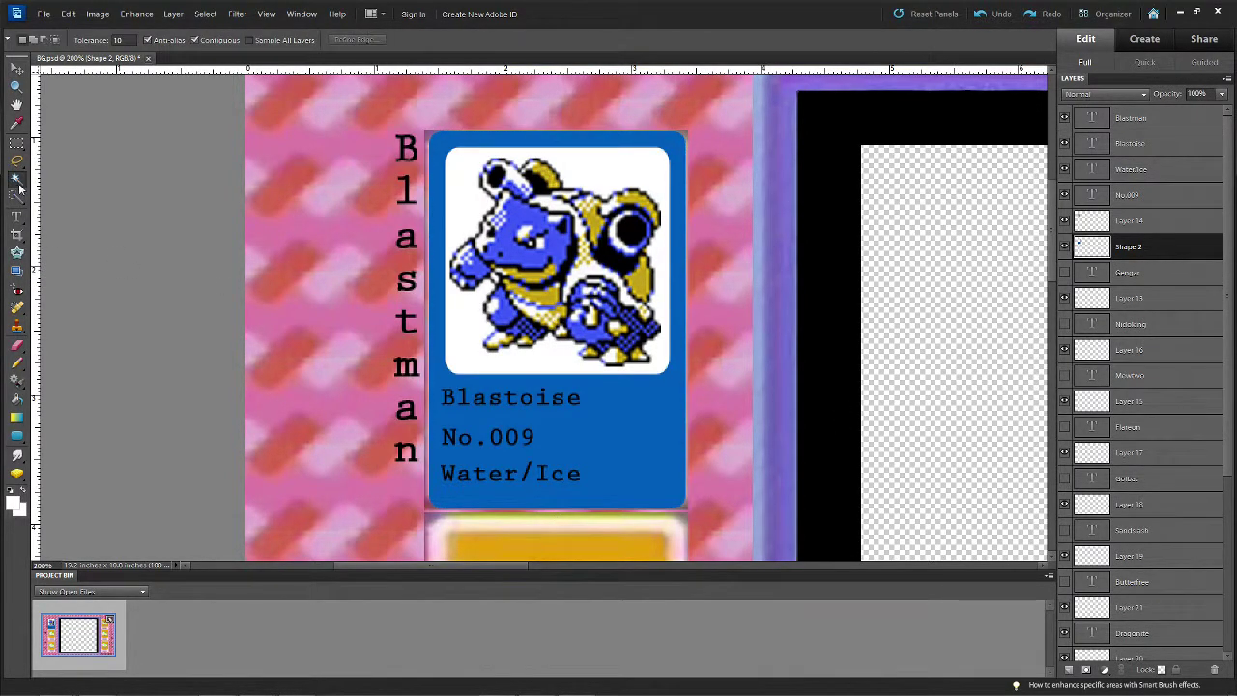
left_click(638, 460)
key("ctrl+u")
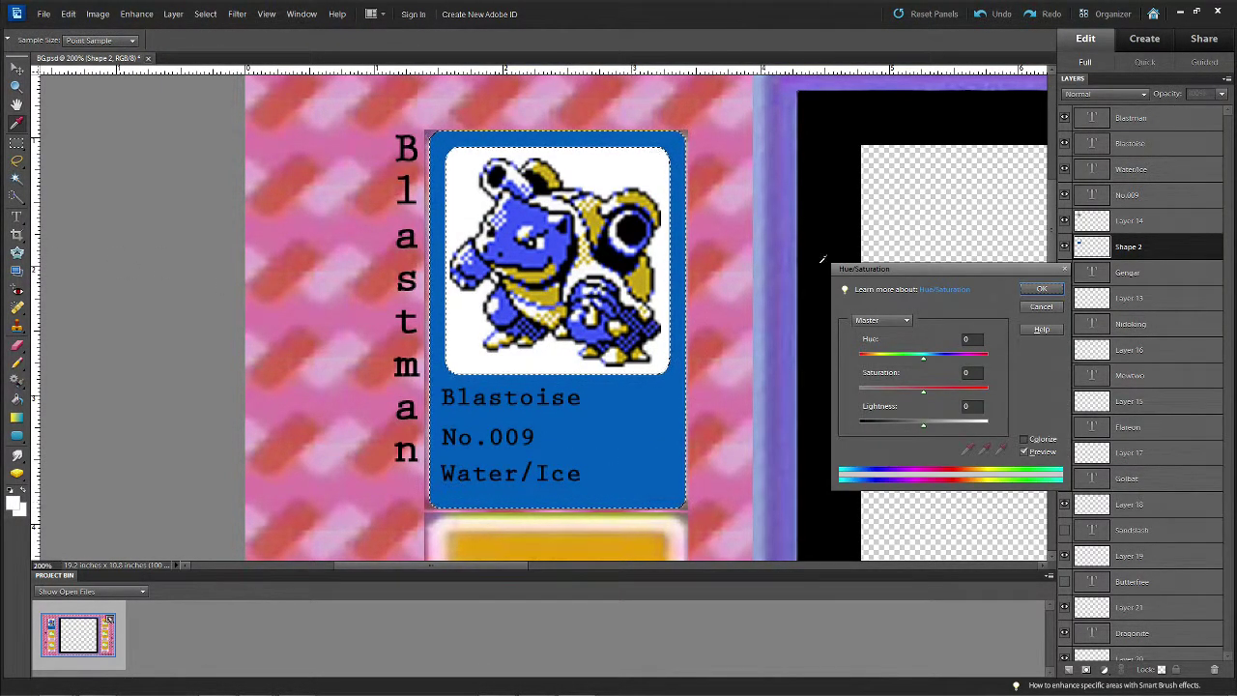
left_click(1024, 438)
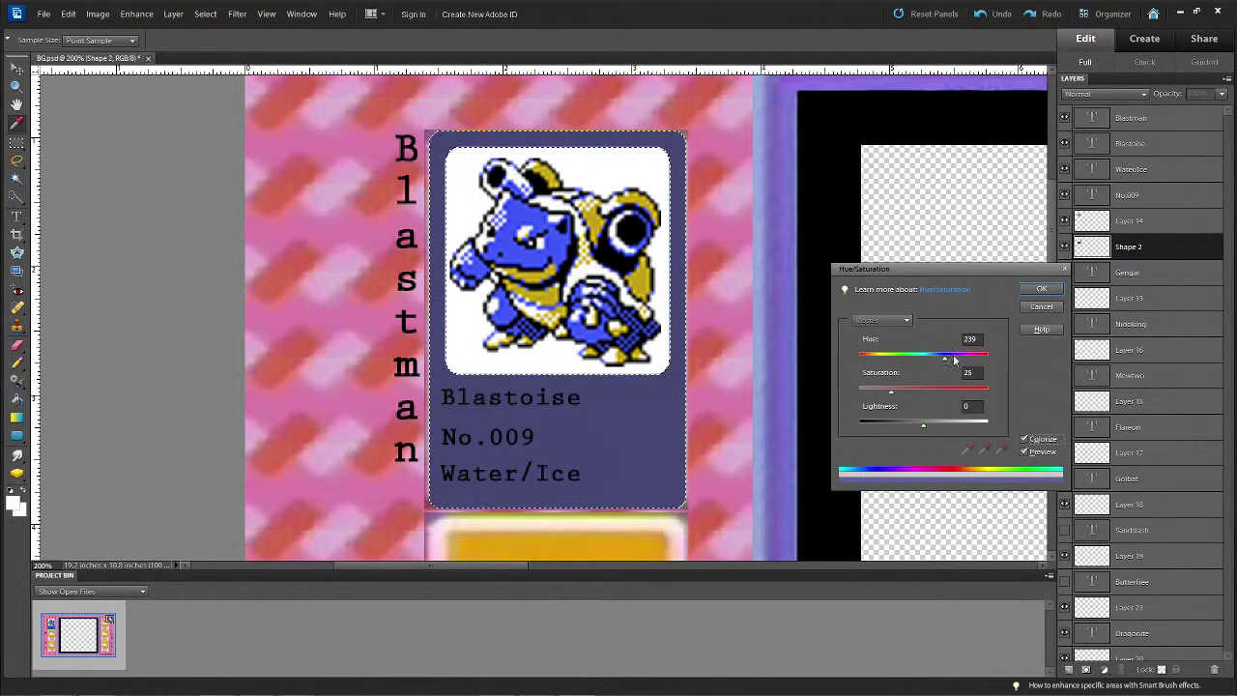
left_click_drag(945, 358, 843, 363)
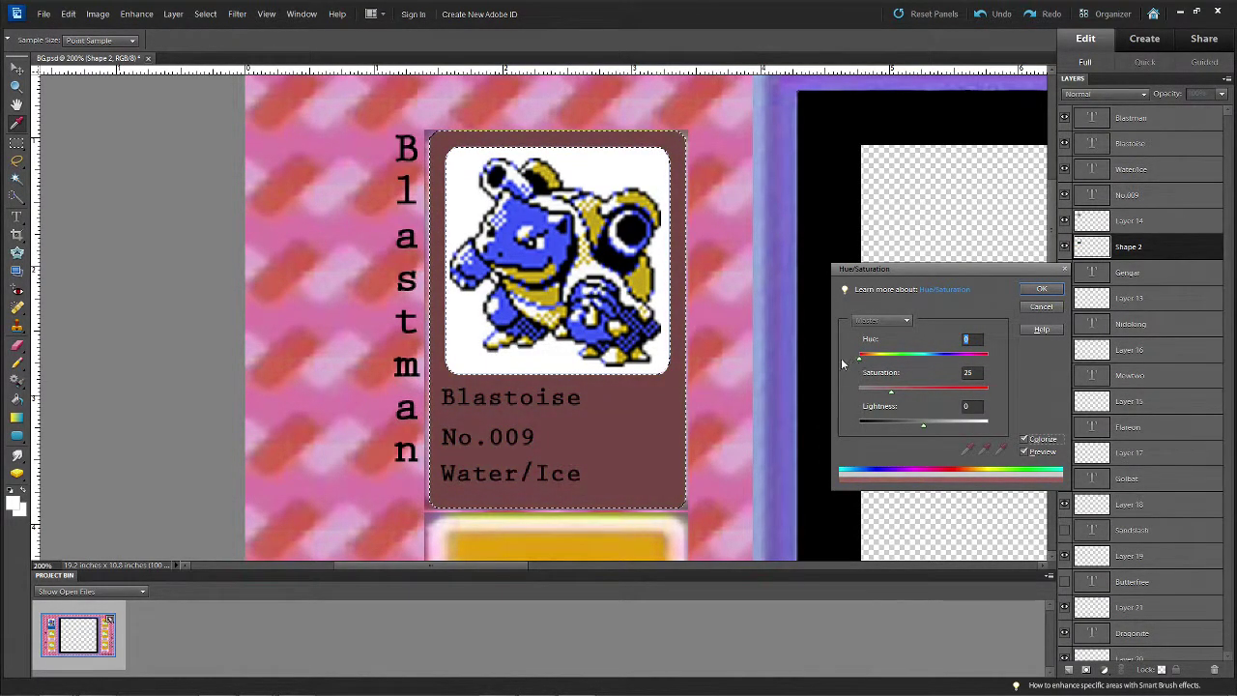
left_click(1041, 307)
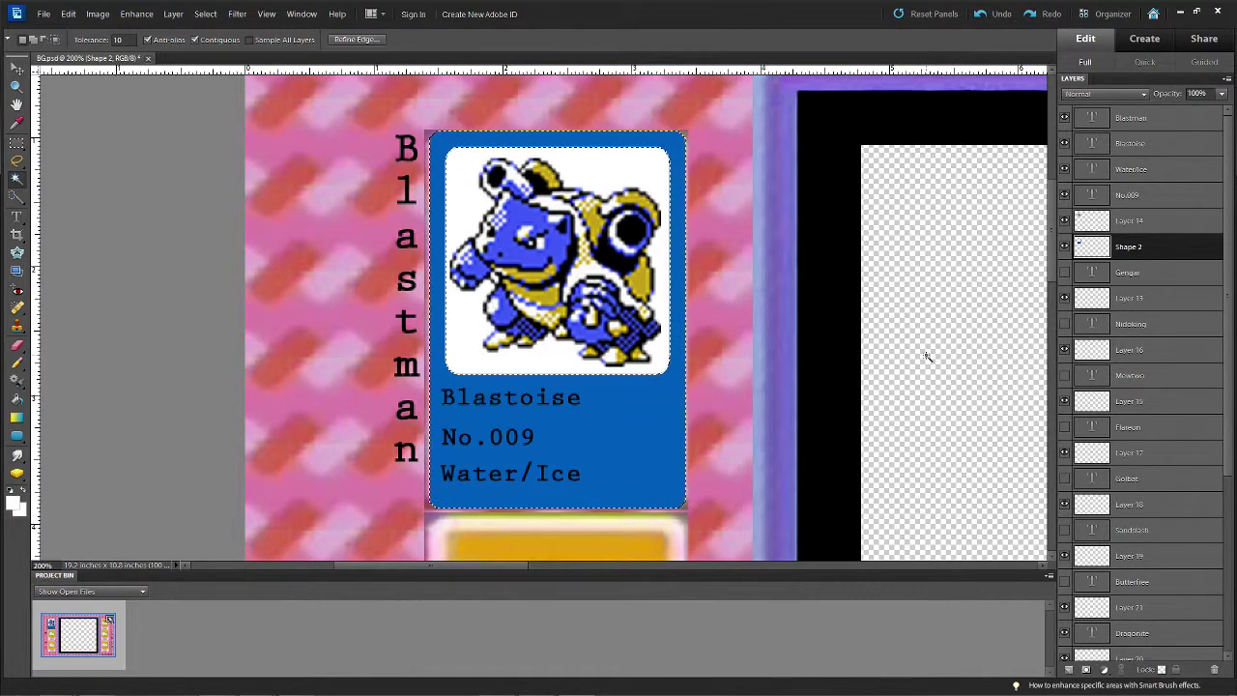
Check the Blastoise art layer's visibility, then paste the blank blue card as Layer 22 above Shape 2
key("w")
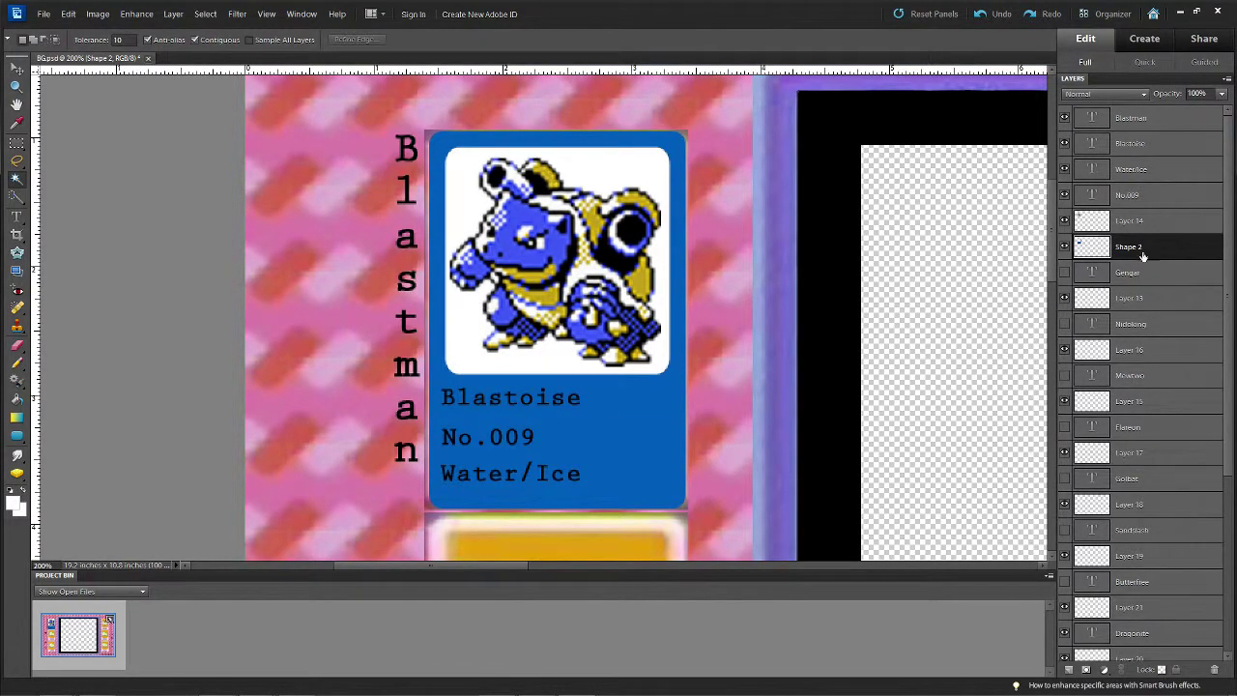
left_click(1065, 222)
left_click(1064, 221)
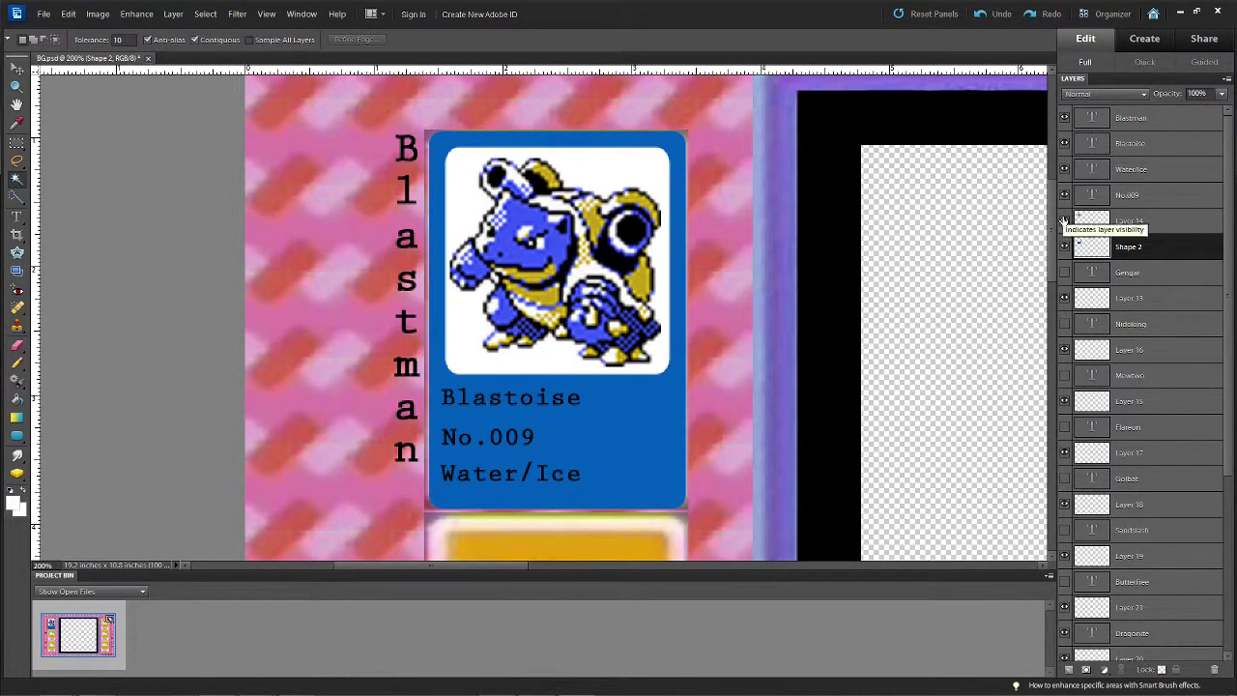
right_click(1142, 250)
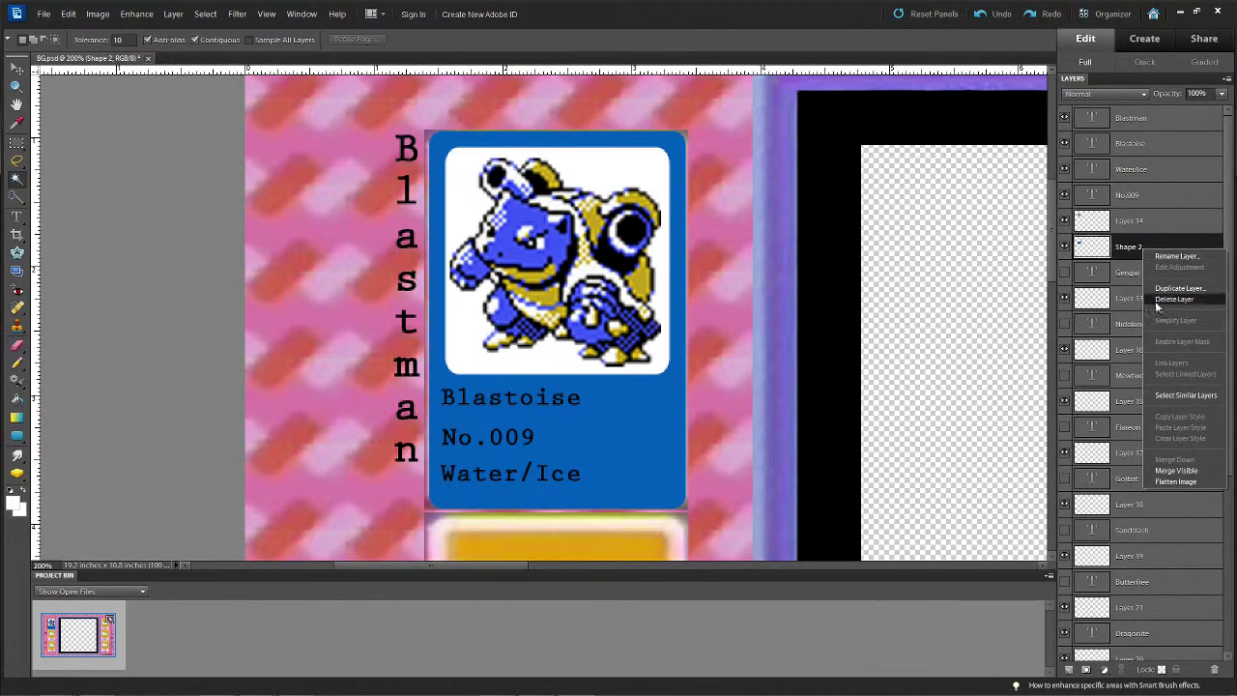
left_click(50, 343)
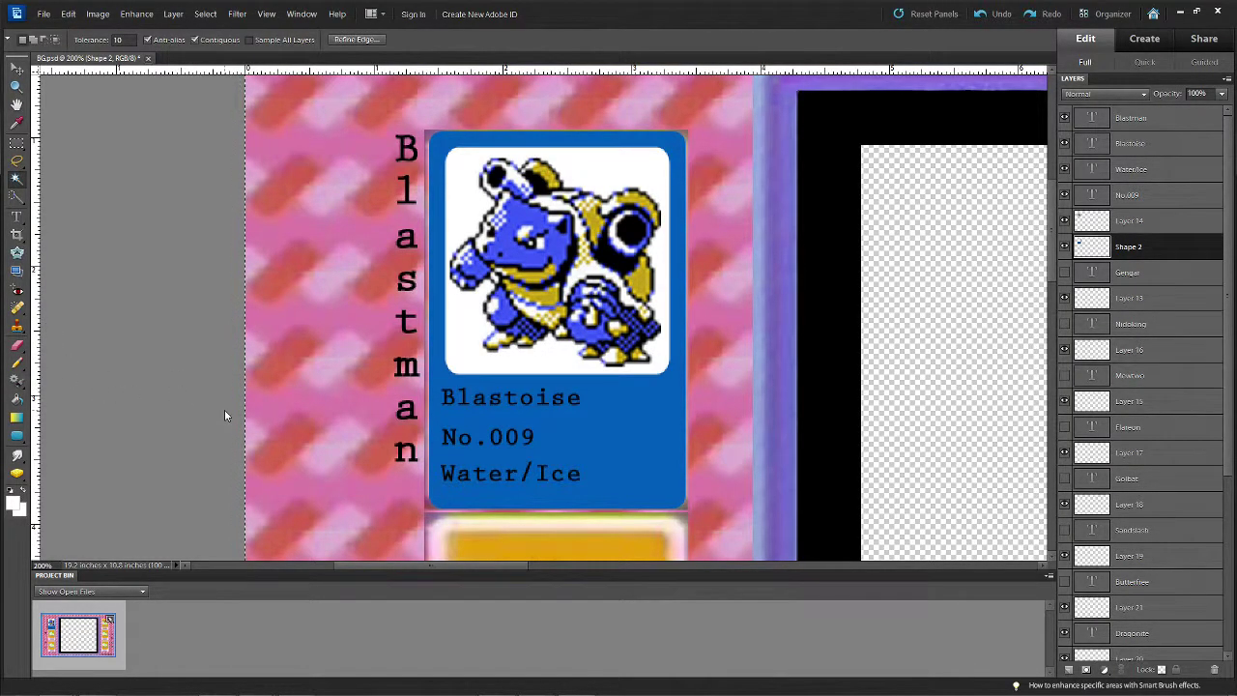
key("ctrl+v")
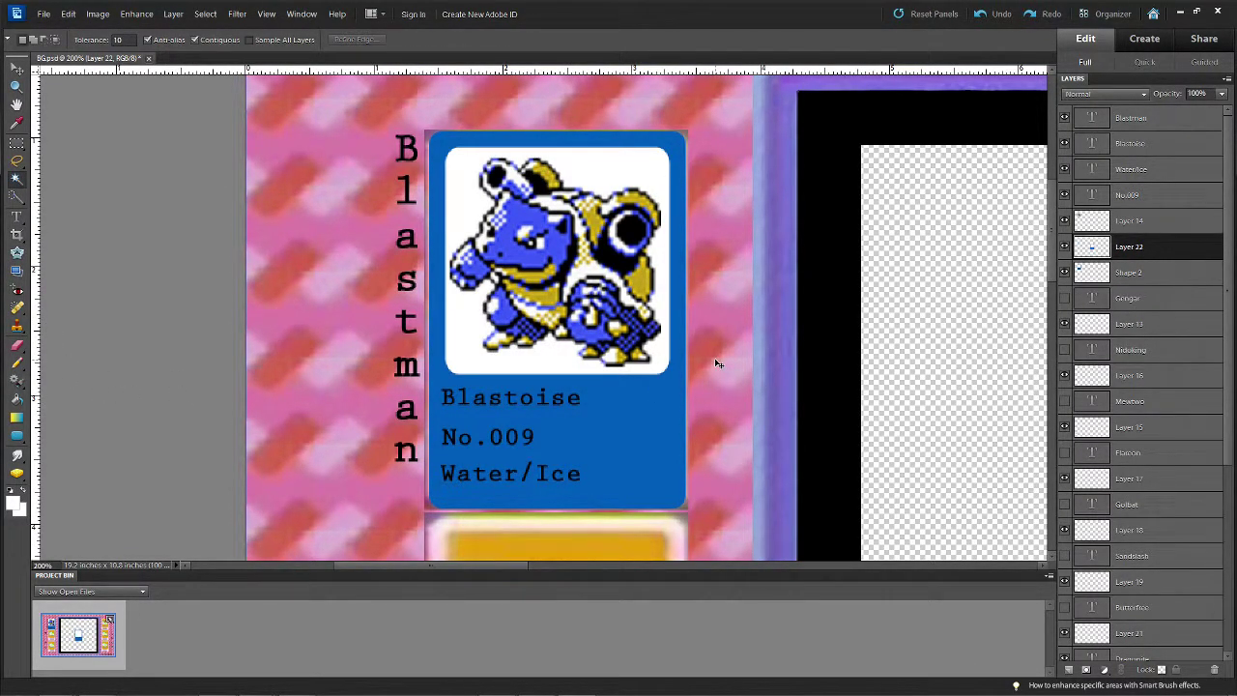
Zoom out and move the blank blue card into the left middle slot below the Blastoise card
key("ctrl+minus")
key("ctrl+minus")
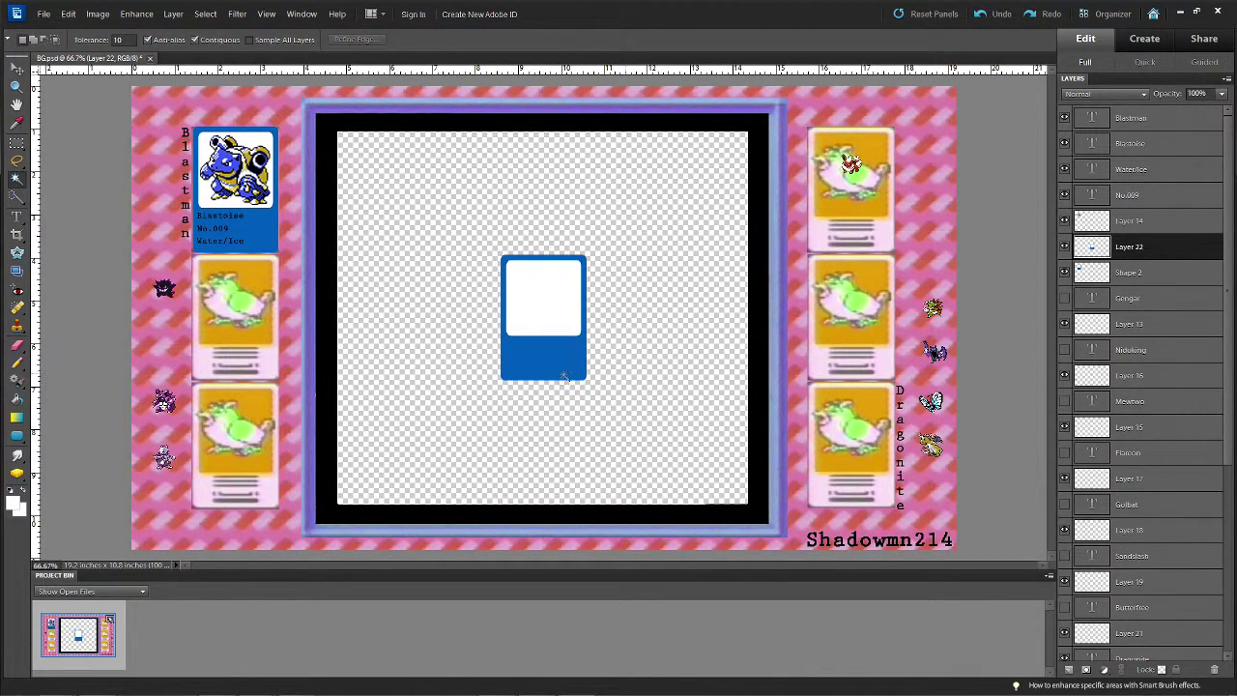
left_click(16, 68)
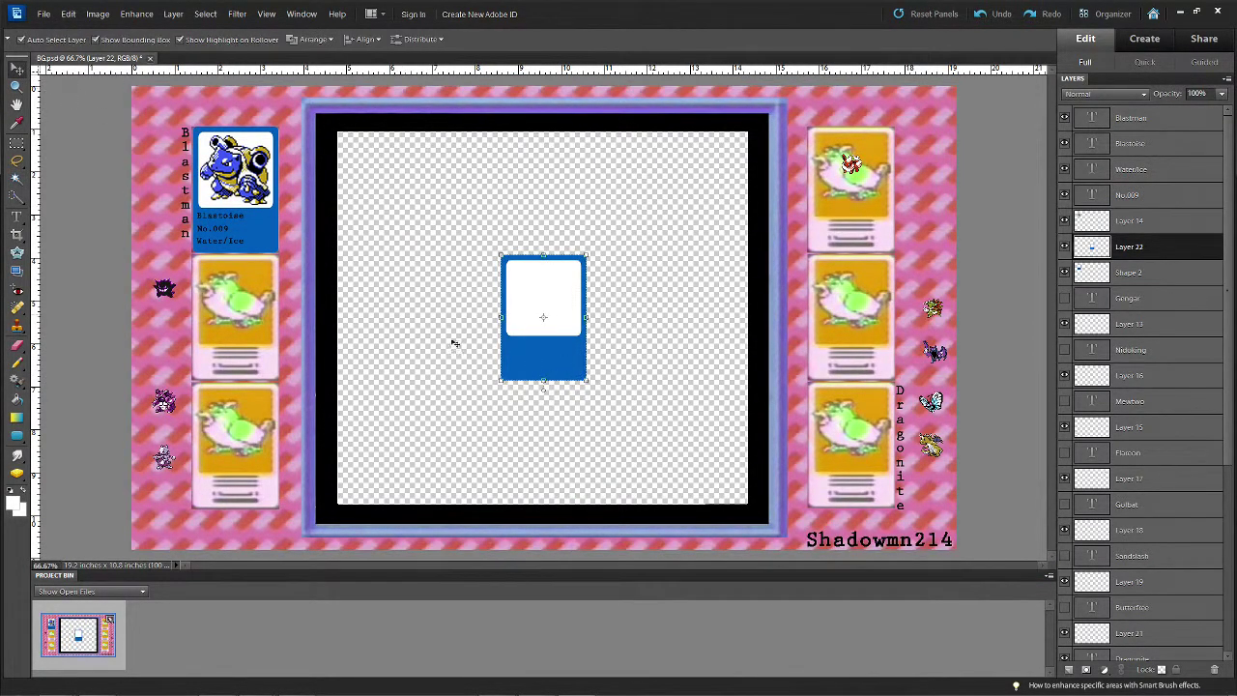
left_click_drag(510, 356, 239, 359)
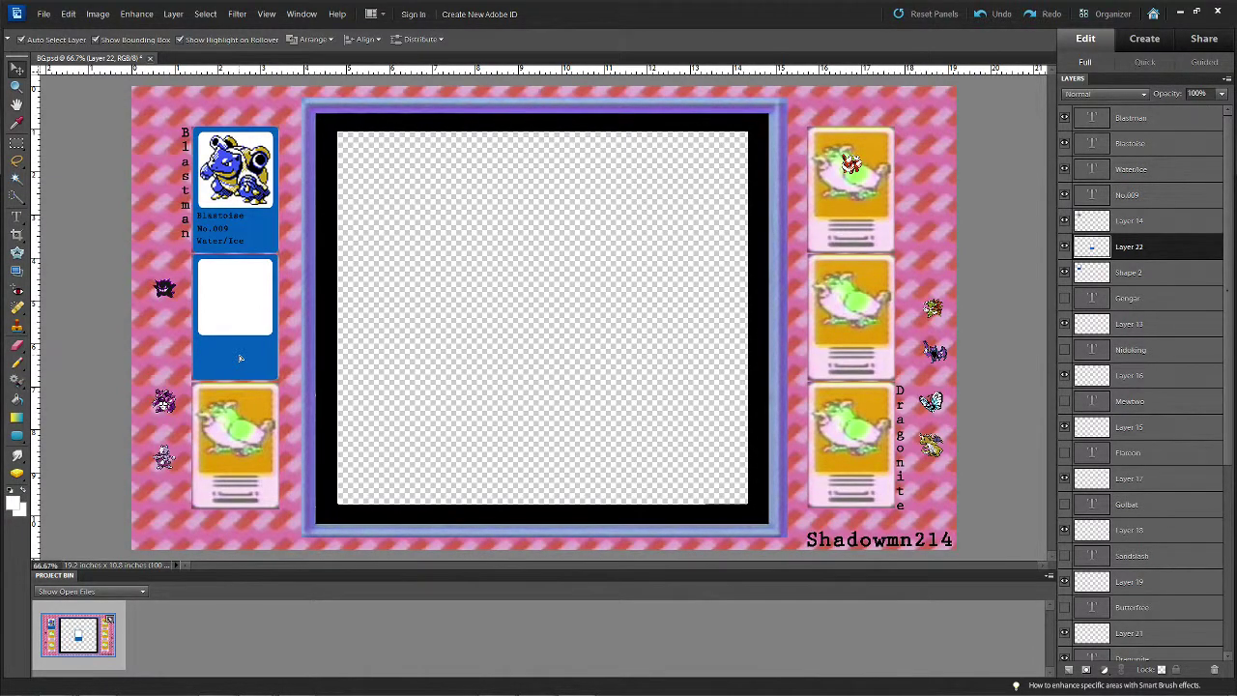
Paste two more copies of the blank card into the bottom-left and top-right slots
key("ctrl+c")
key("ctrl+v")
left_click_drag(527, 365, 218, 490)
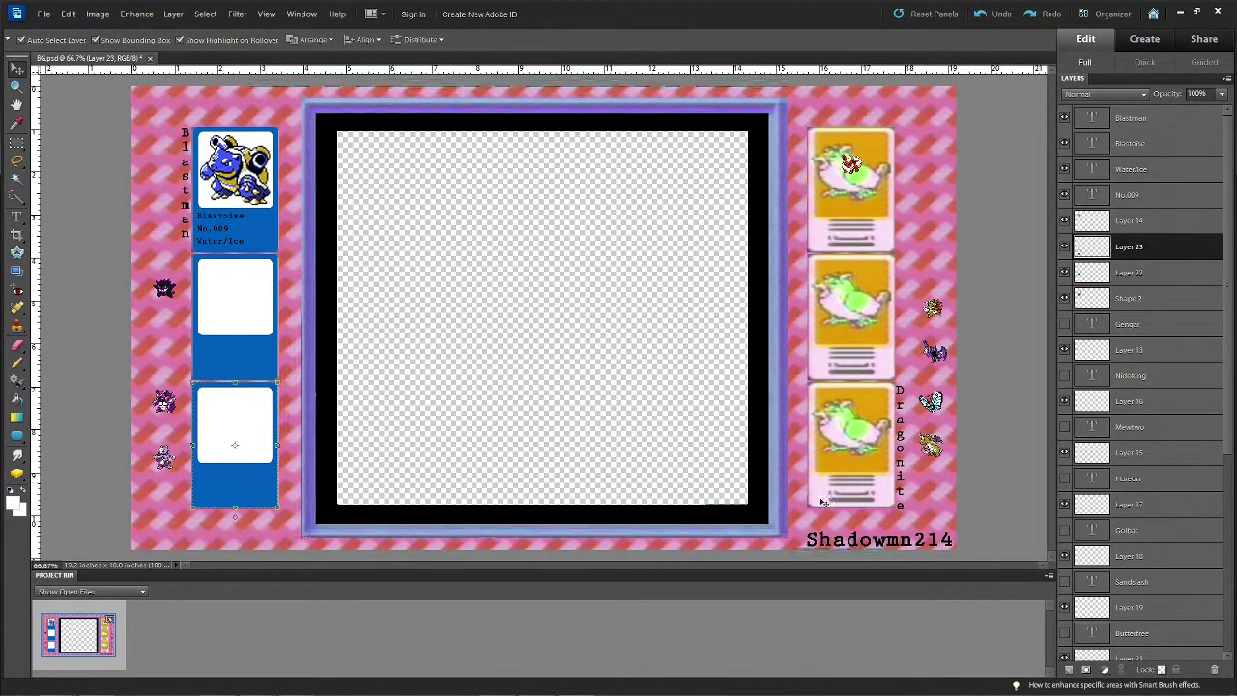
key("ctrl+v")
left_click_drag(533, 359, 823, 239)
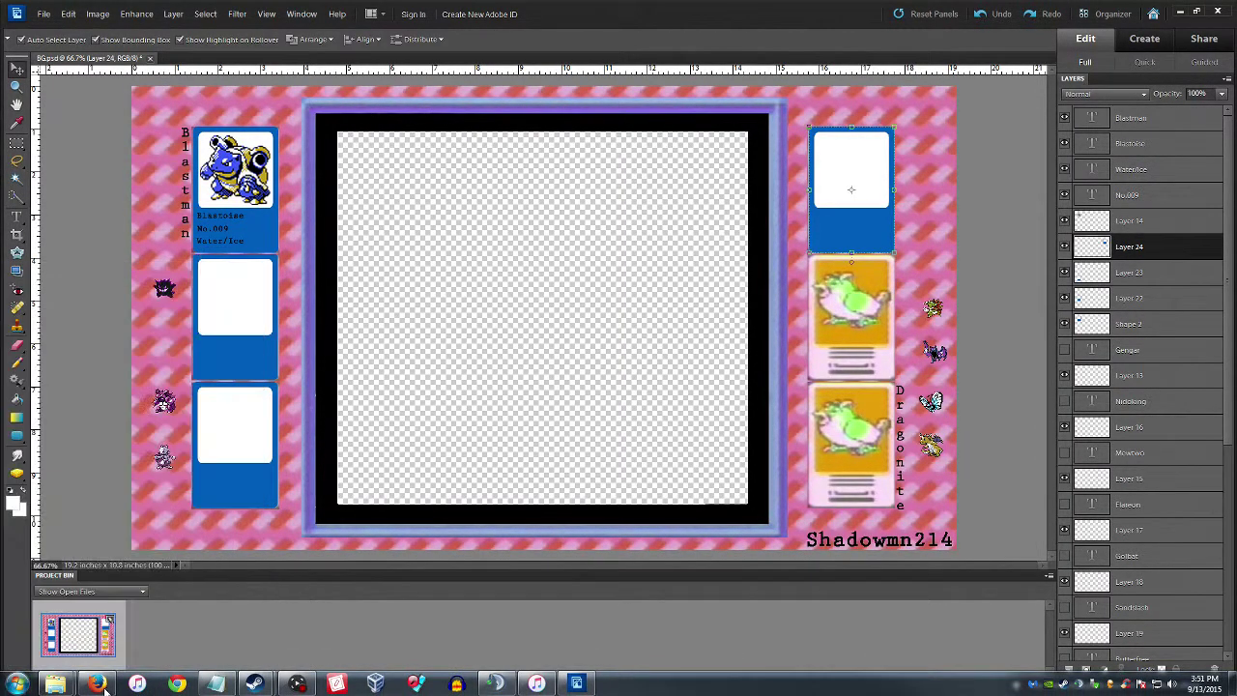
In Firefox, open the Blastoise article from the Kanto Pokédex list in a new tab
left_click(104, 684)
left_click(216, 29)
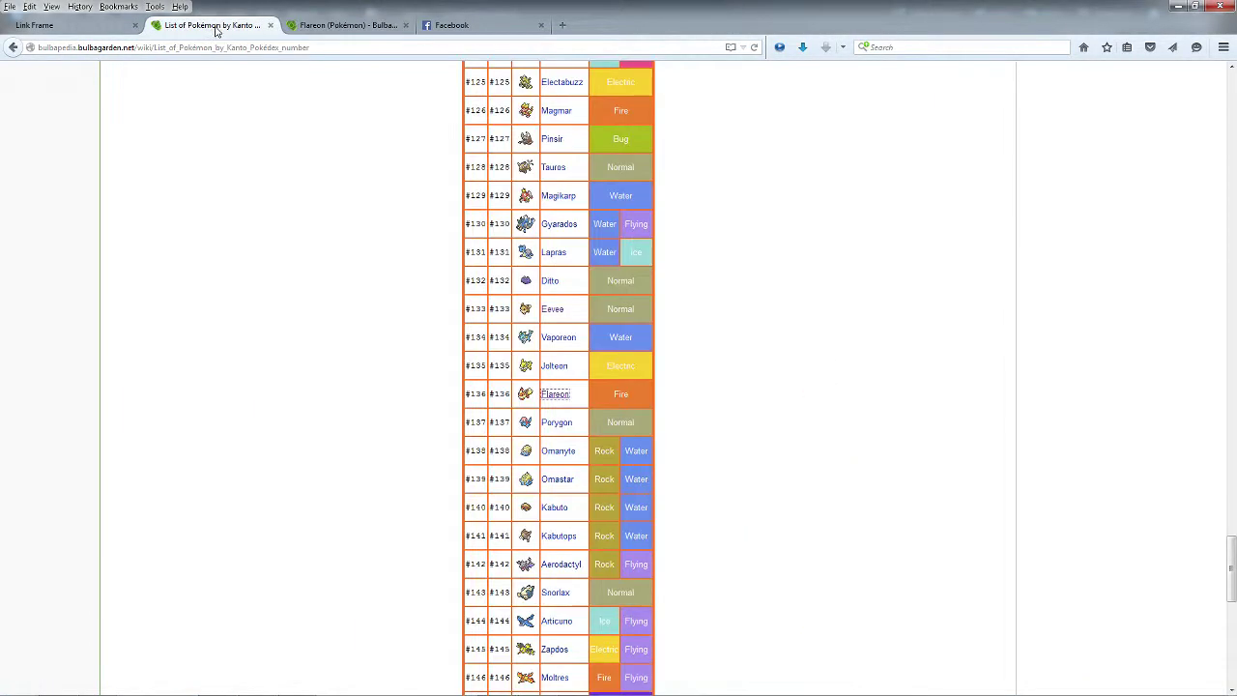
middle_click(898, 410)
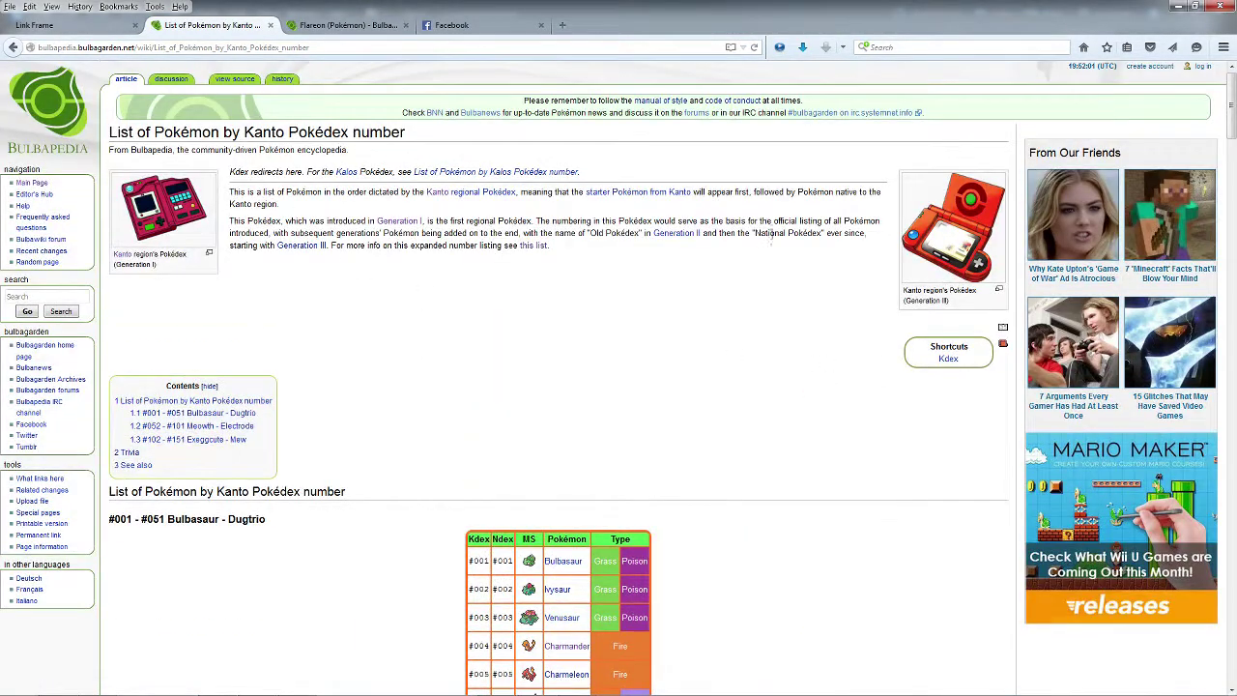
scroll(734, 522, "down", 3)
middle_click(560, 640)
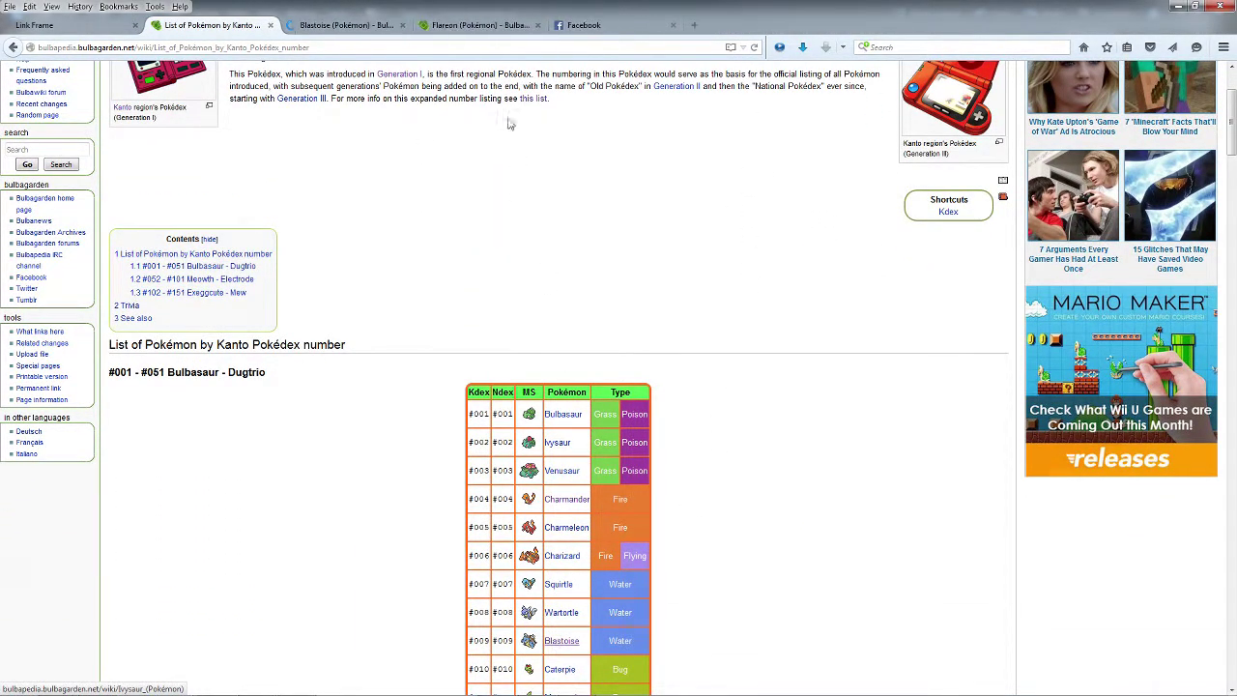
left_click(350, 27)
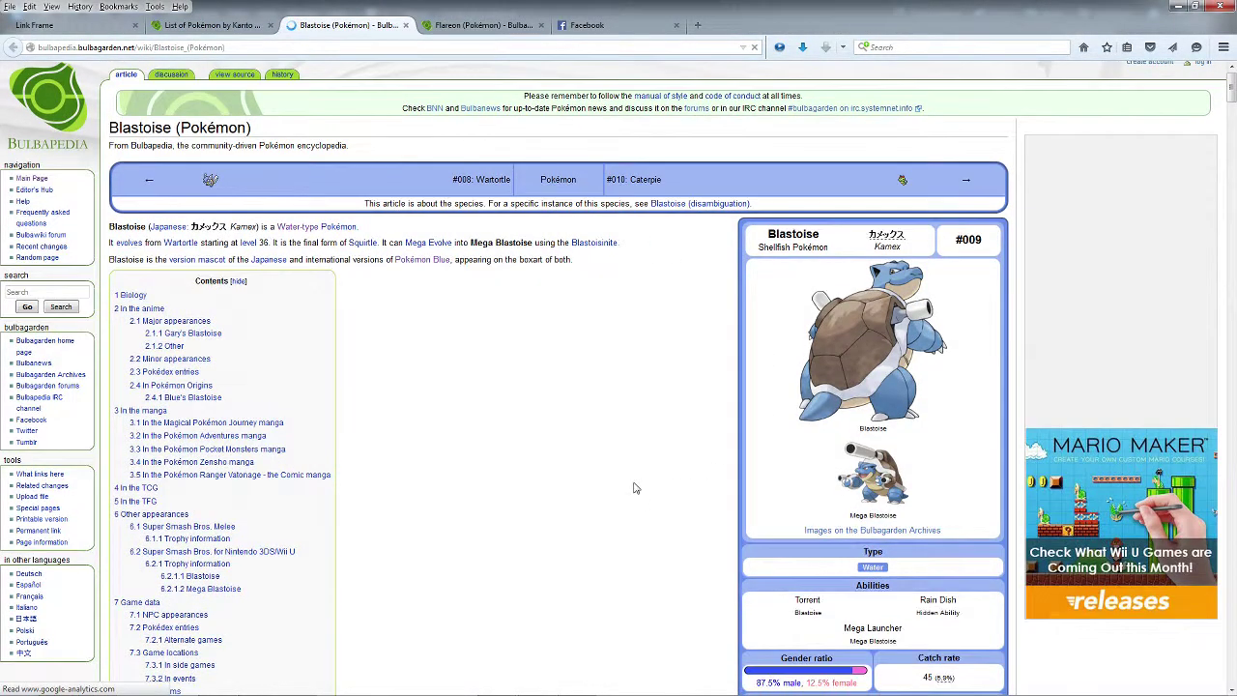
Scroll through the Blastoise article, then close the Blastoise and Flareon tabs
scroll(634, 488, "down", 1)
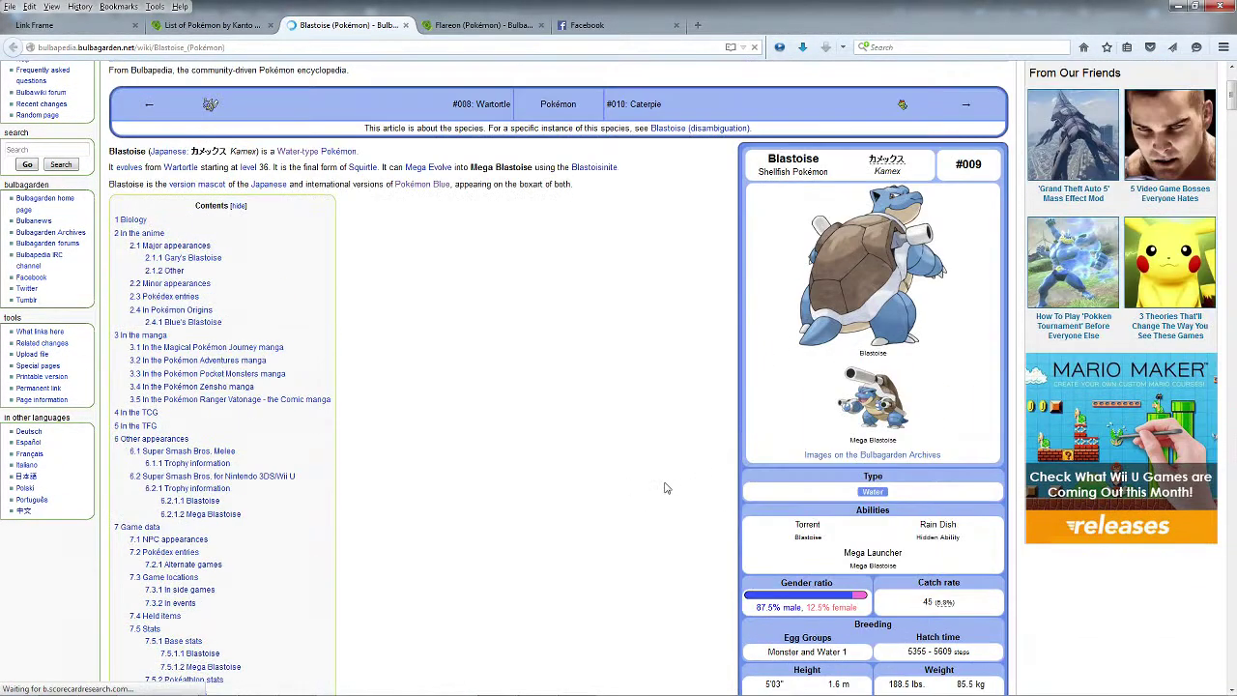
scroll(665, 488, "down", 1)
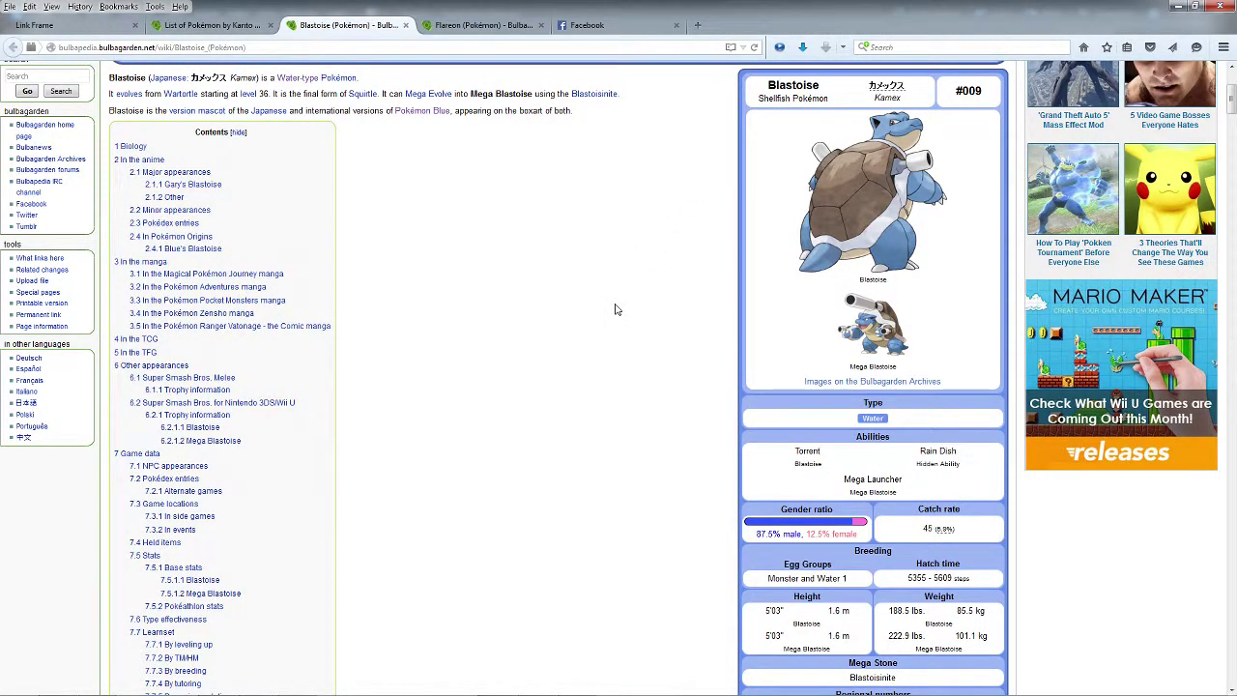
left_click(406, 26)
left_click(406, 26)
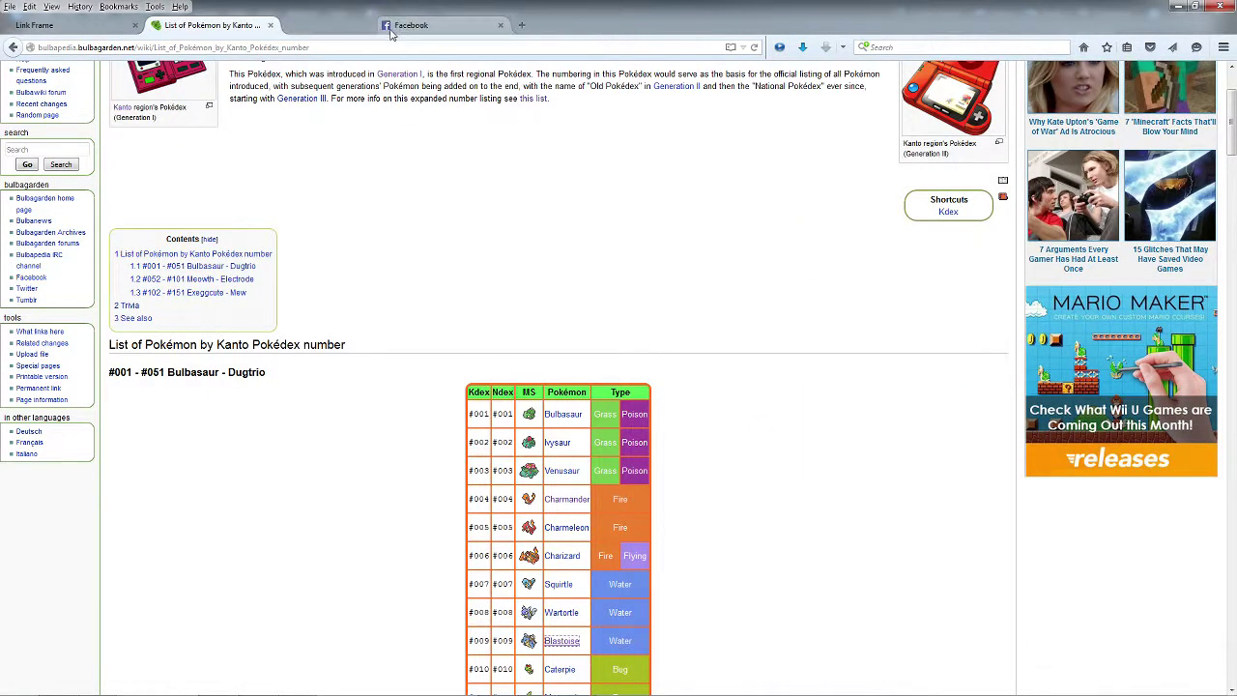
Back in the editor, review the Water/Ice, No.009 and Blastoise card texts and commit them unchanged
left_click(1178, 7)
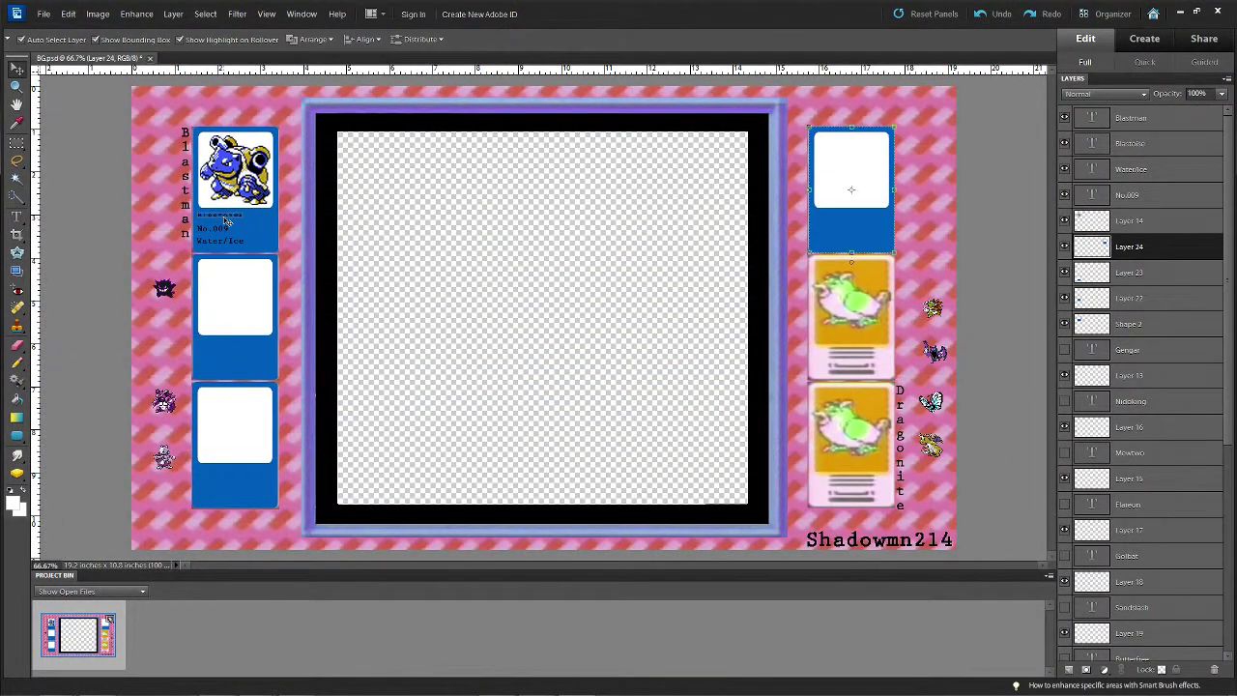
double_click(223, 240)
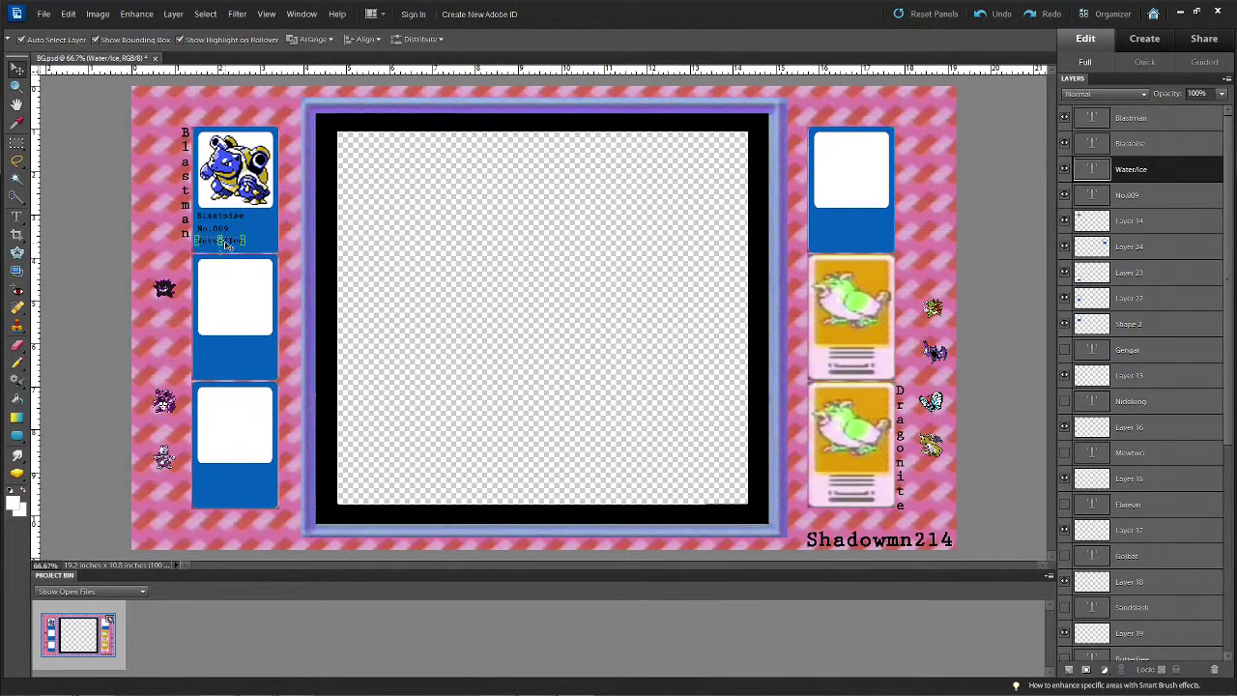
double_click(218, 229)
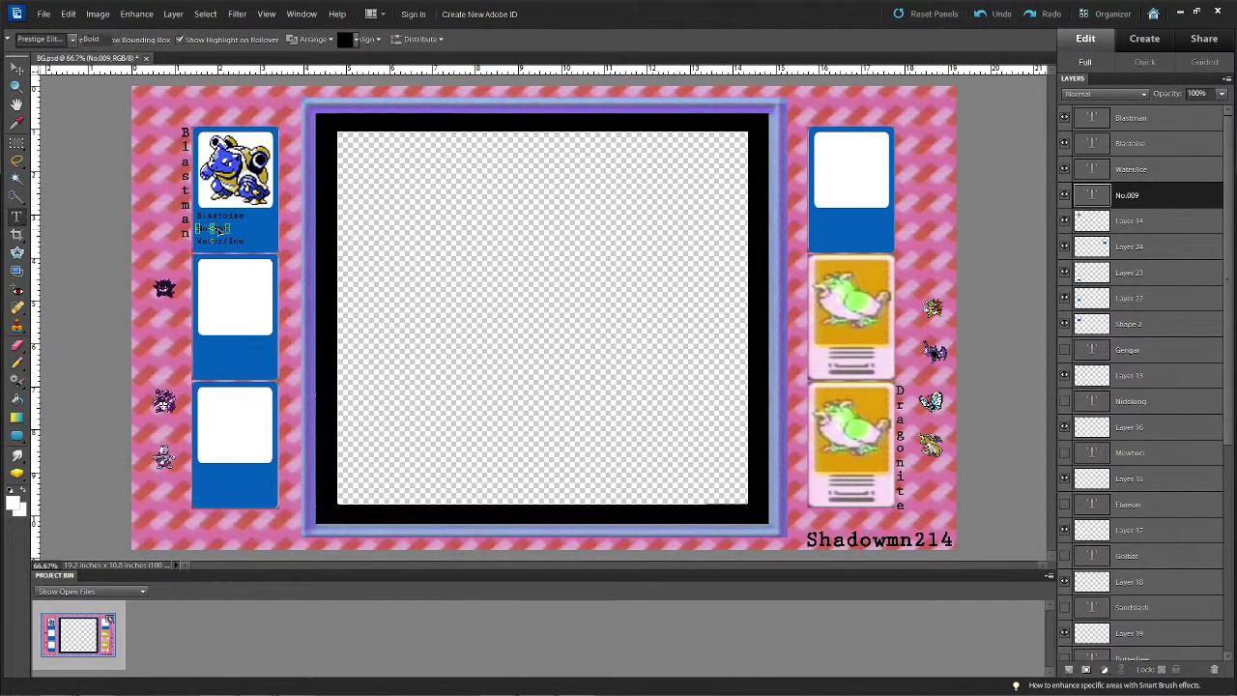
double_click(221, 215)
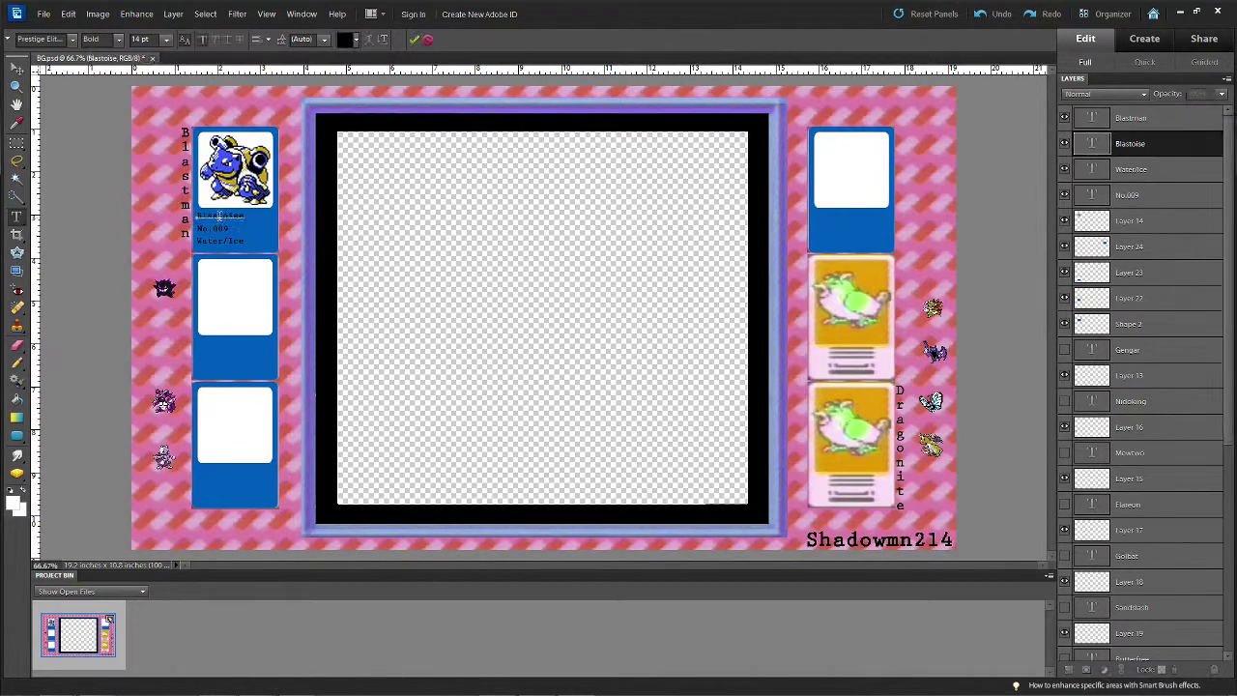
left_click(288, 259)
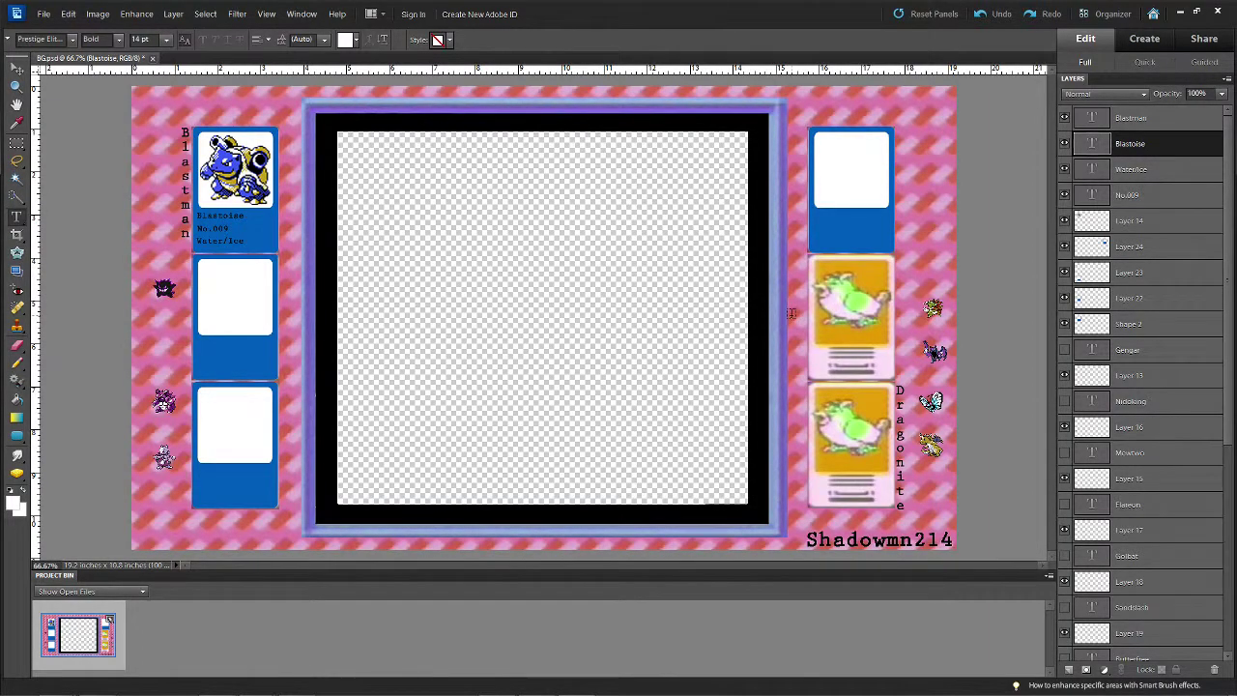
Open the Save for Web preview and close it without exporting
left_click(44, 14)
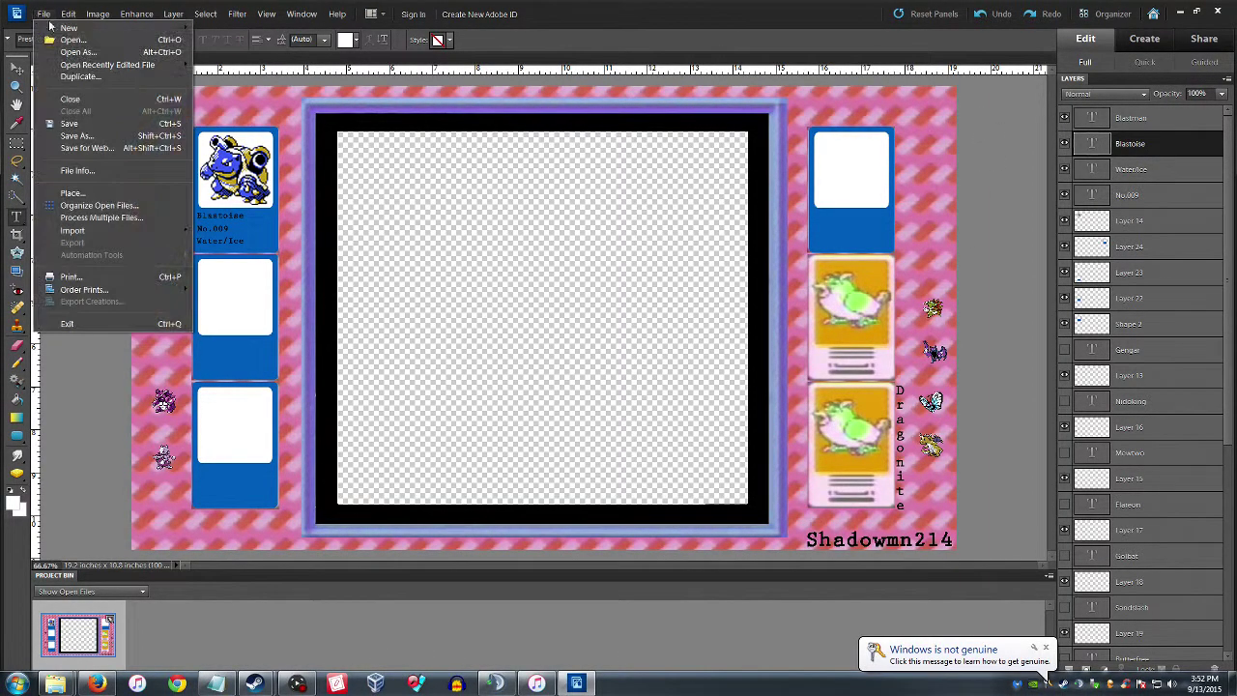
left_click(98, 148)
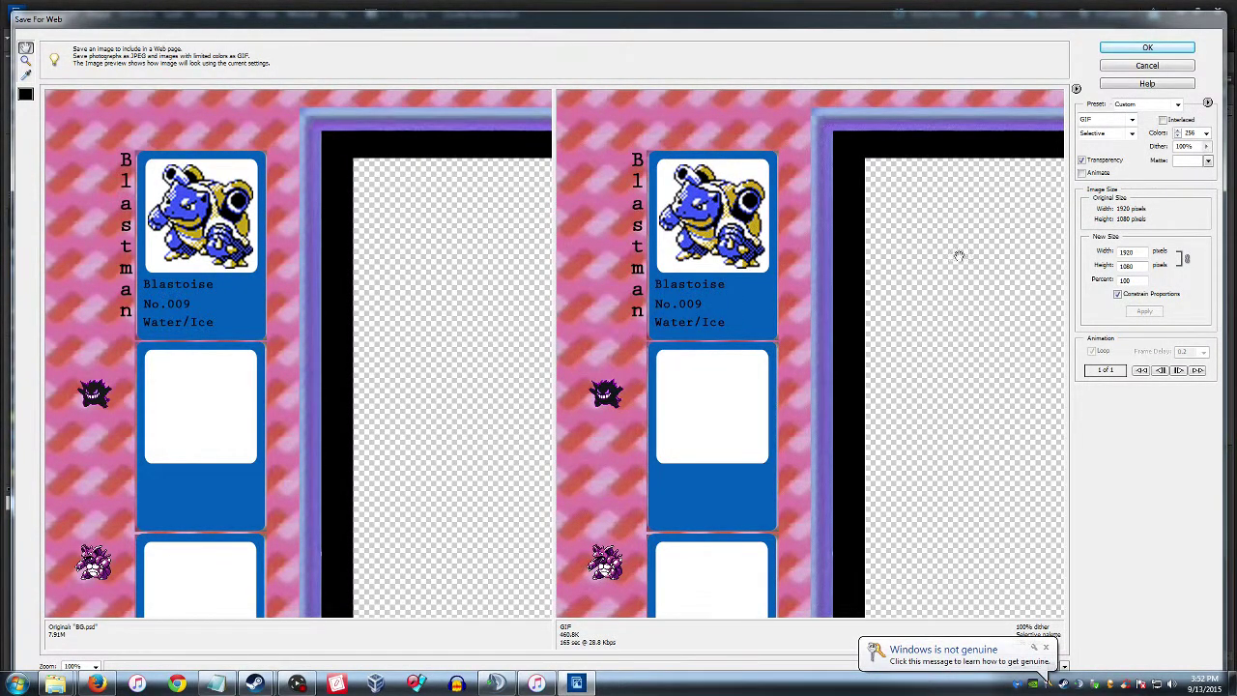
left_click(1147, 65)
In Save As, choose PNG format and name the file Pokemon BG 1.png
left_click(44, 13)
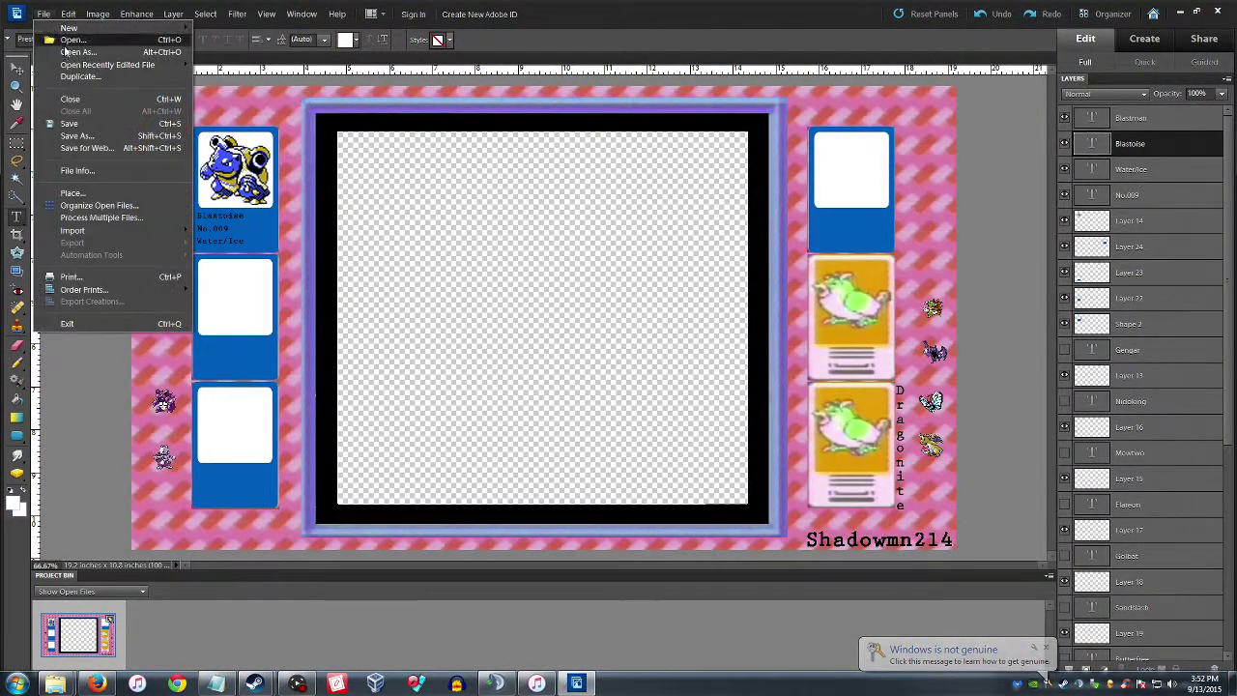
left_click(77, 135)
left_click(639, 352)
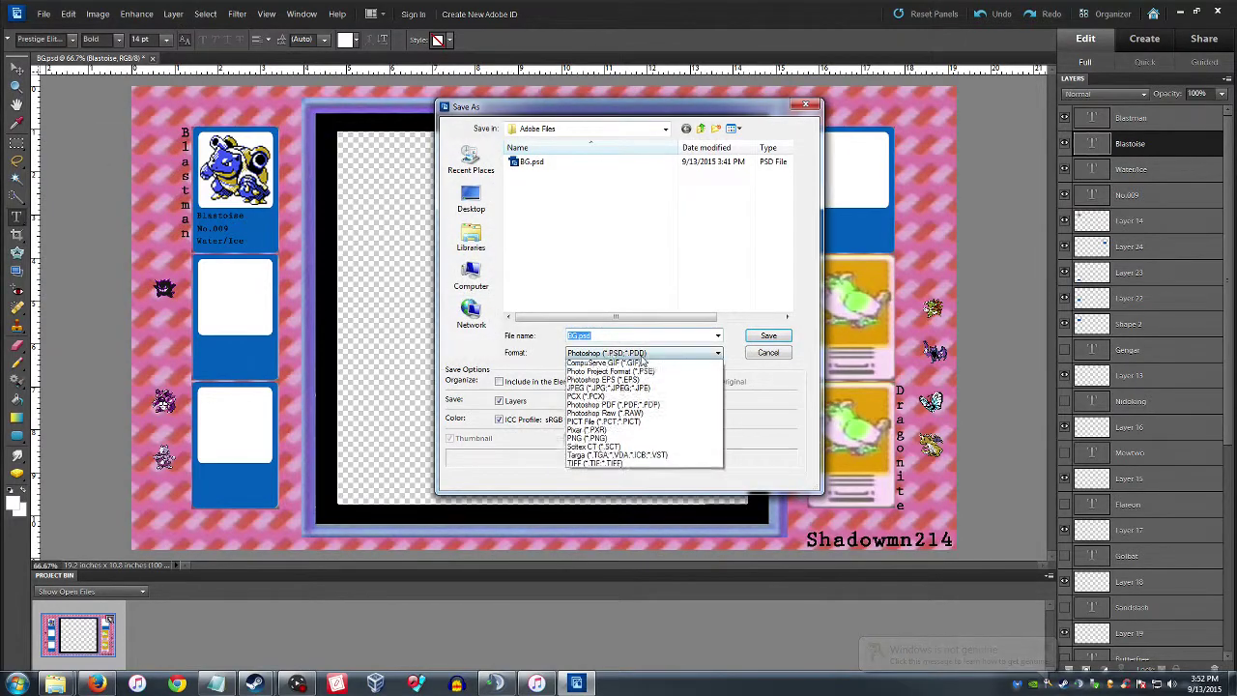
left_click(619, 456)
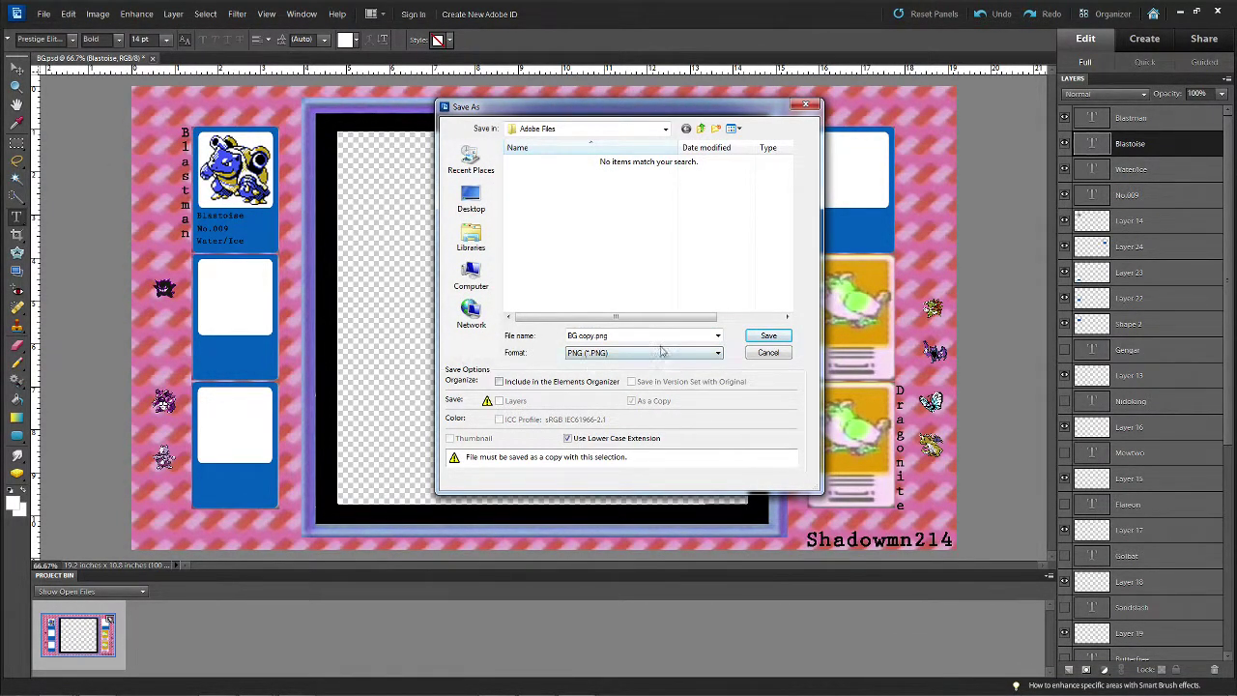
left_click(569, 335)
type("Pokemon")
type("1")
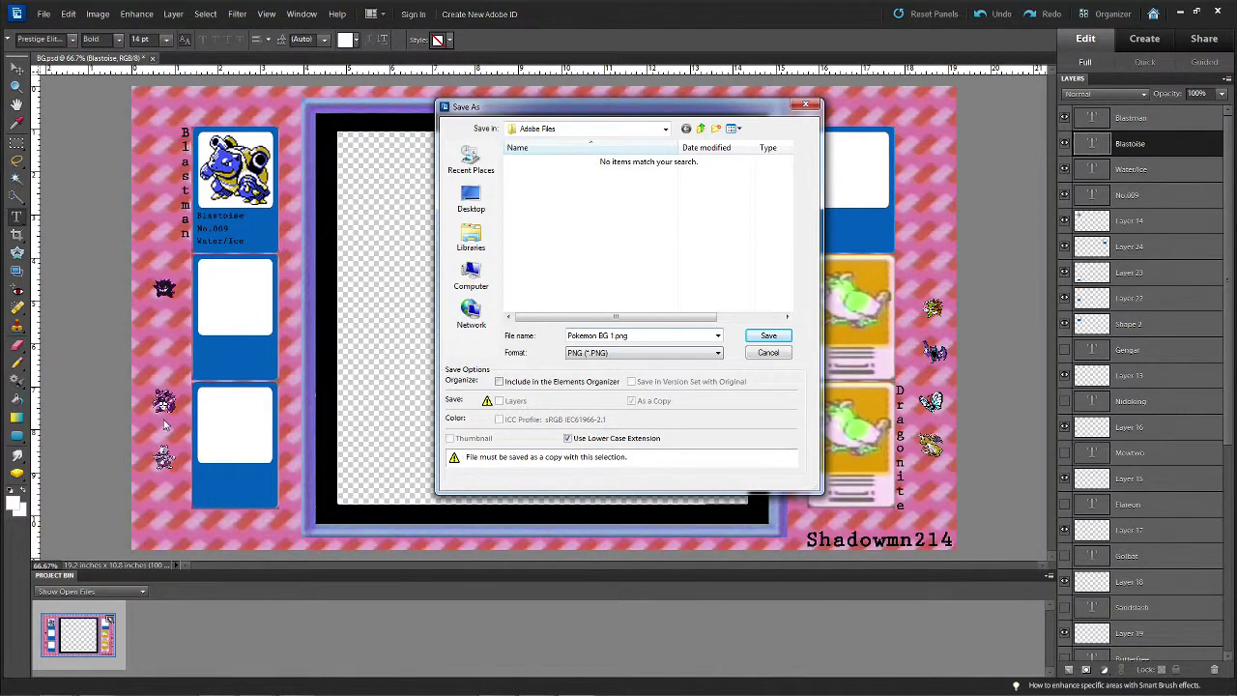